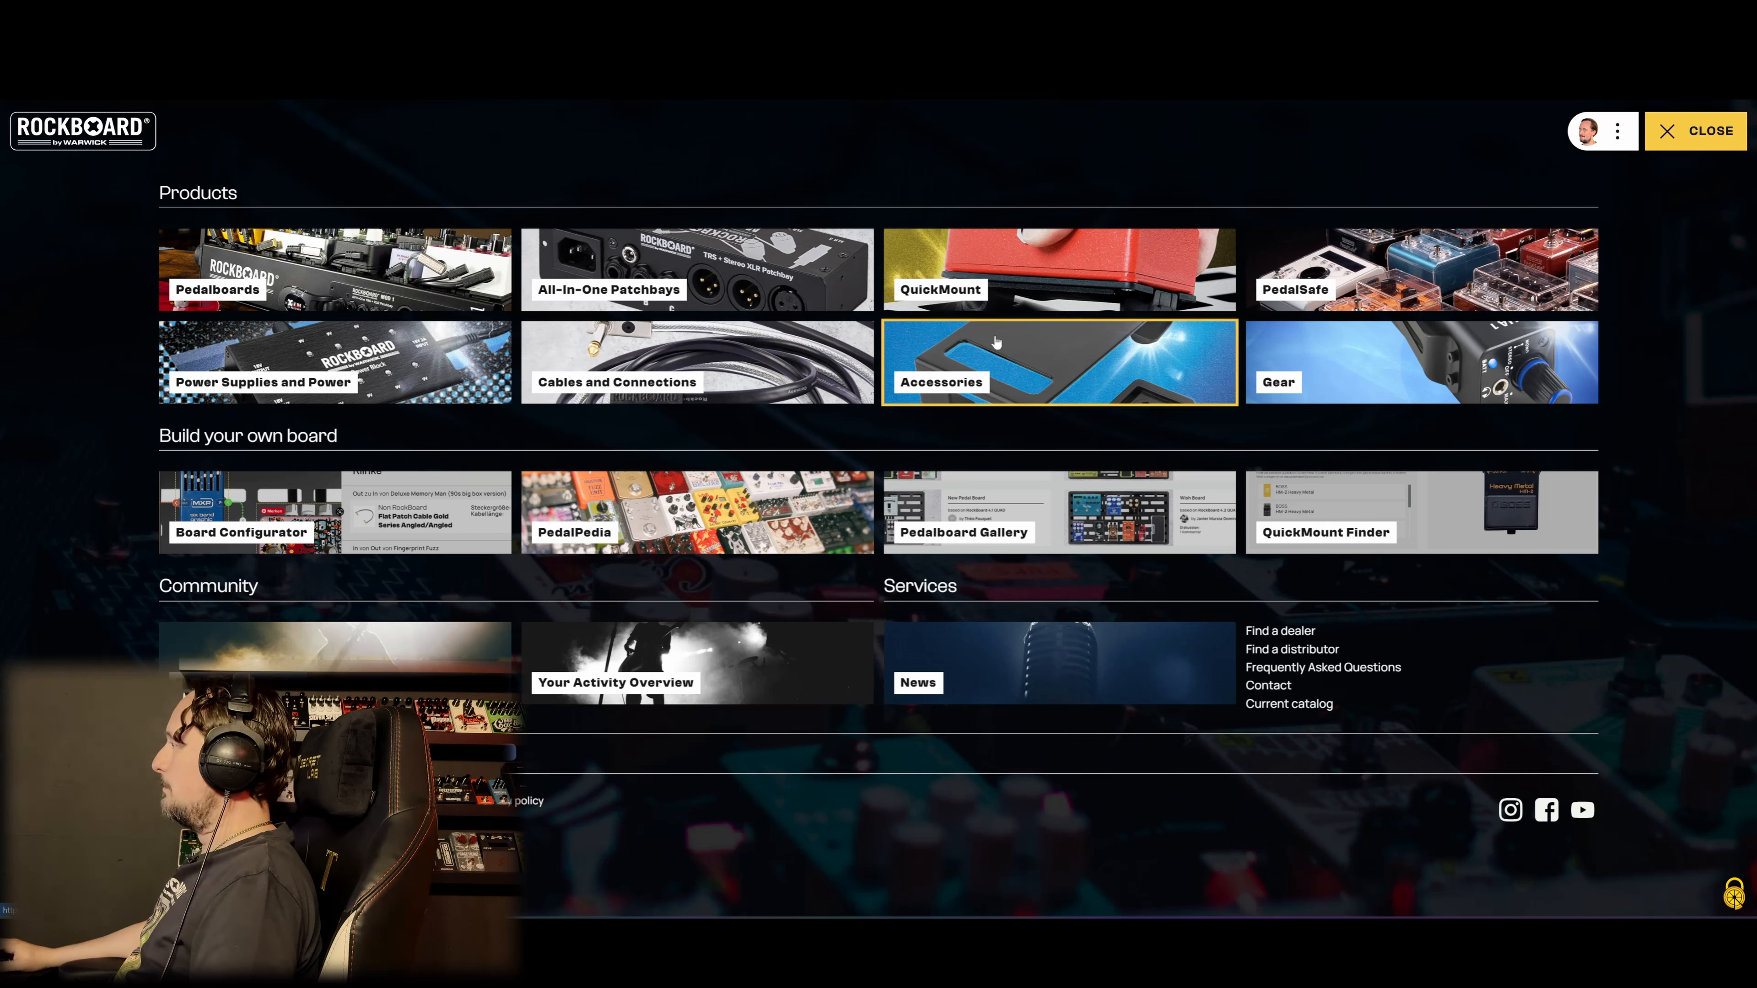
Step: Launch the Board Configurator in sandbox mode and go to the account login
click(383, 513)
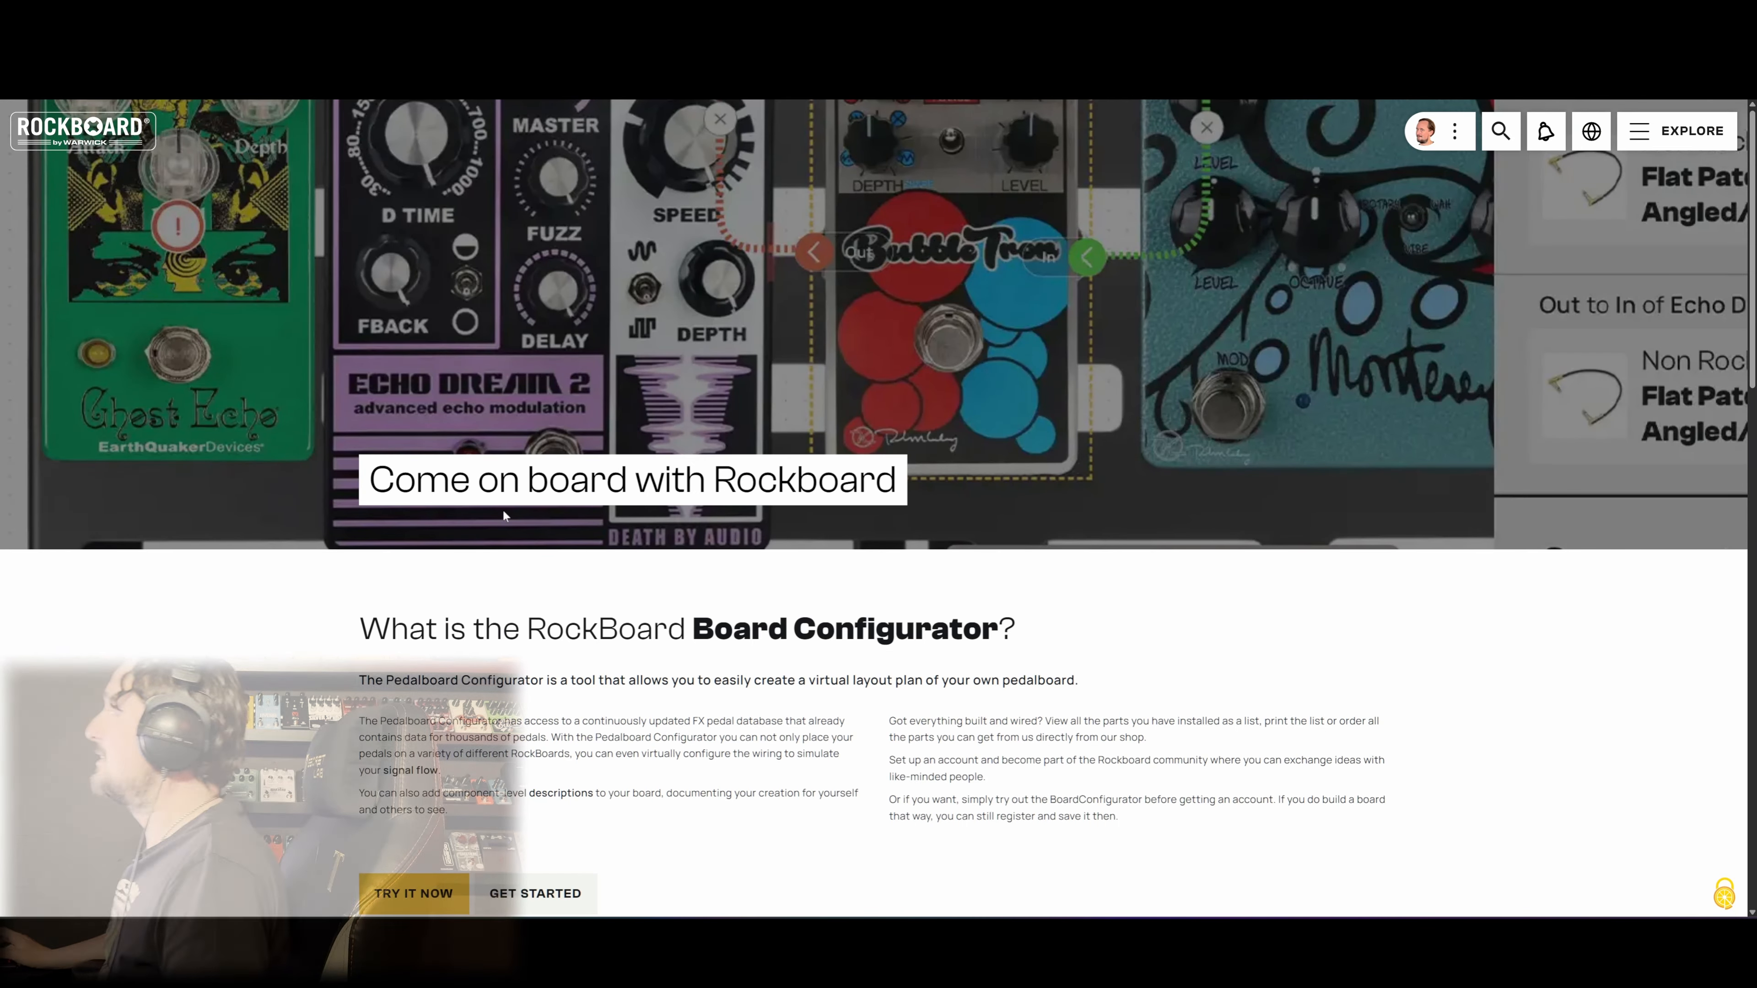
scroll(1083, 599, down, 2)
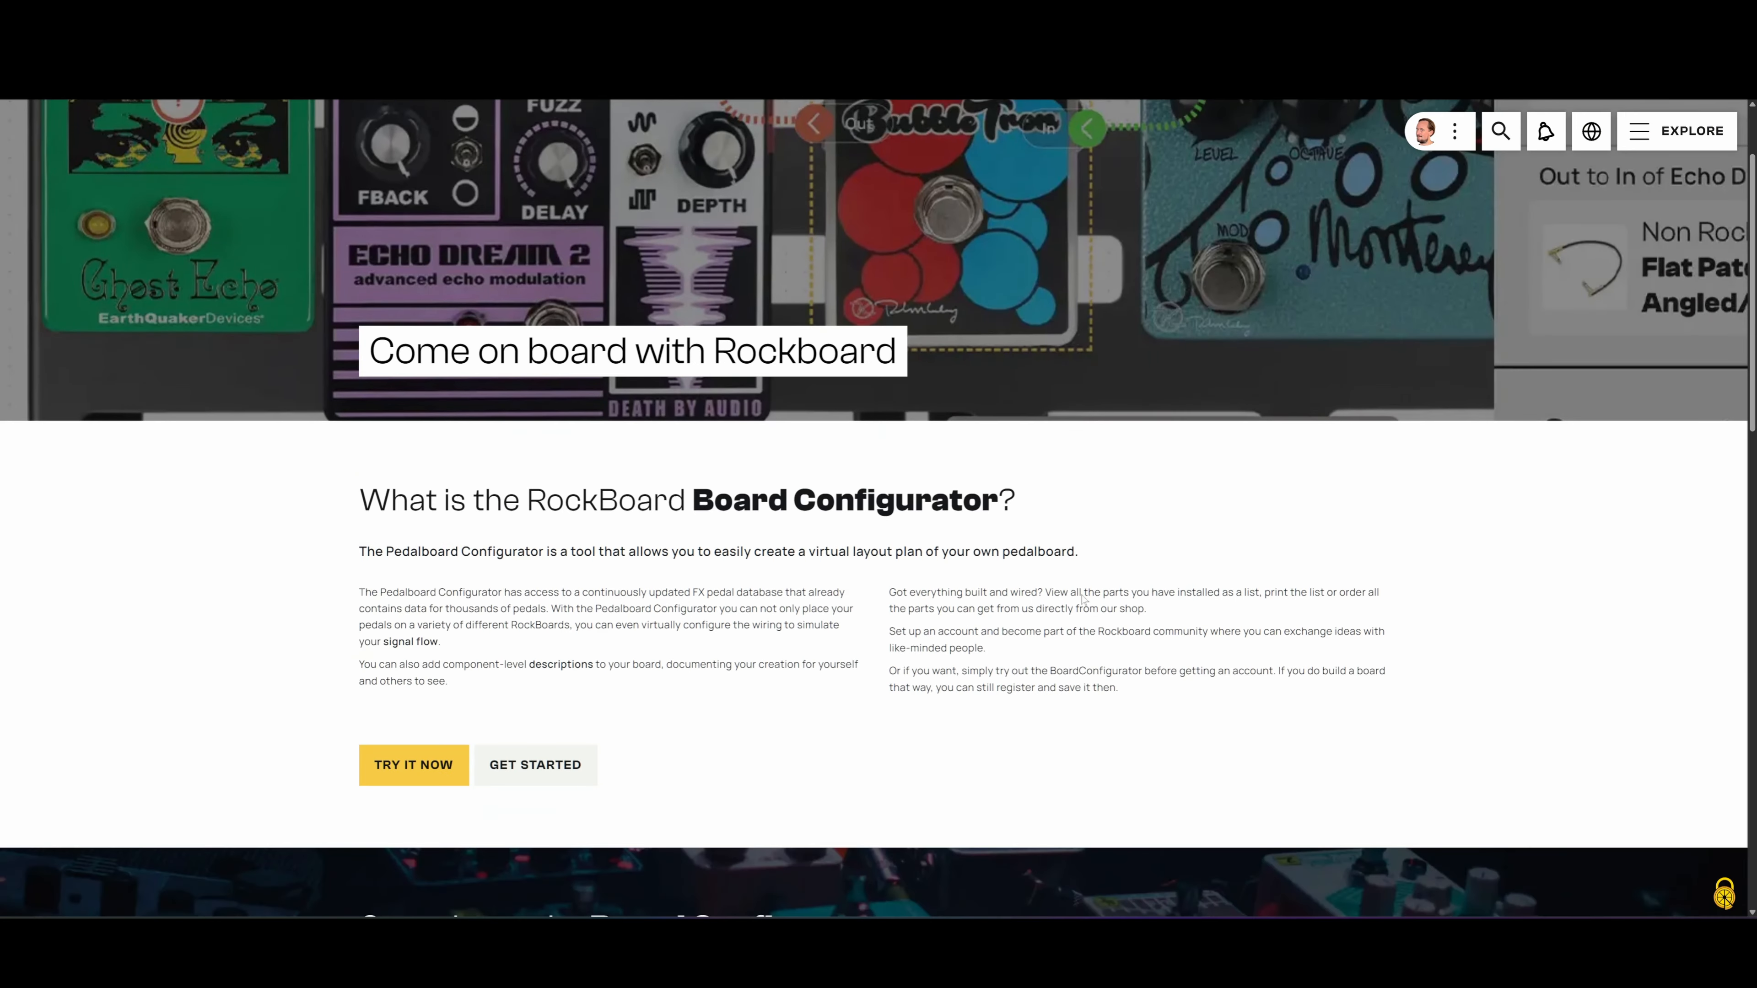
click(416, 766)
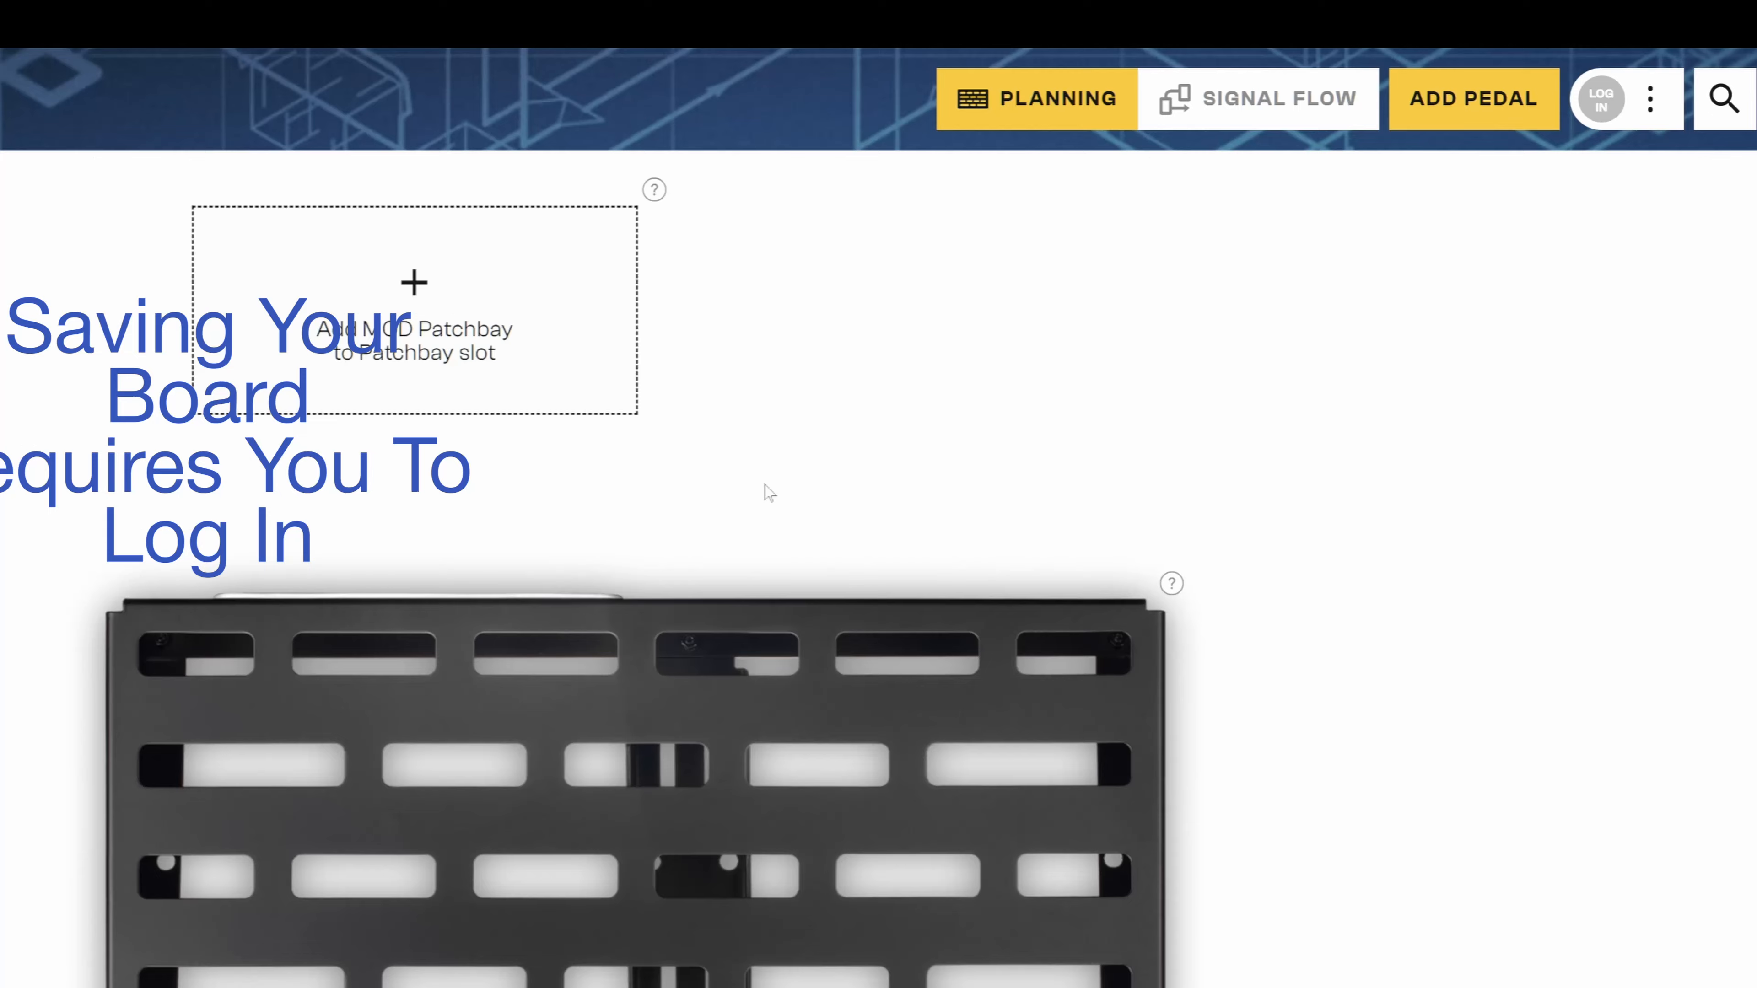
click(1733, 242)
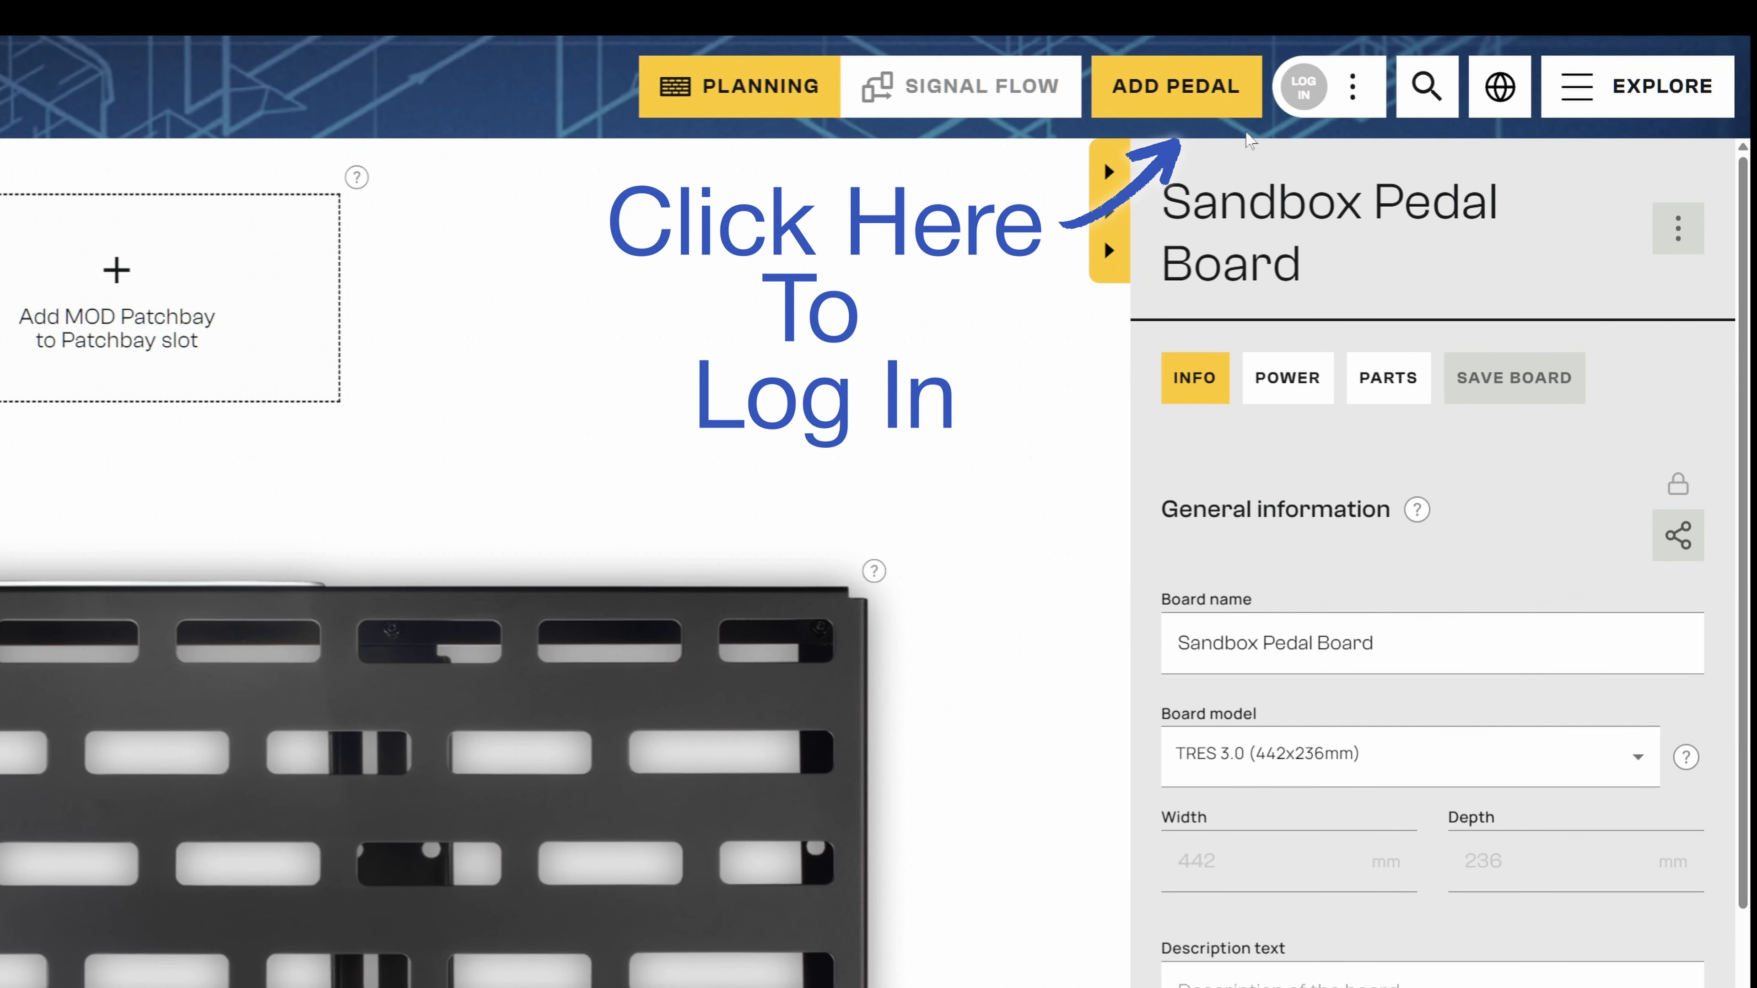
click(1303, 87)
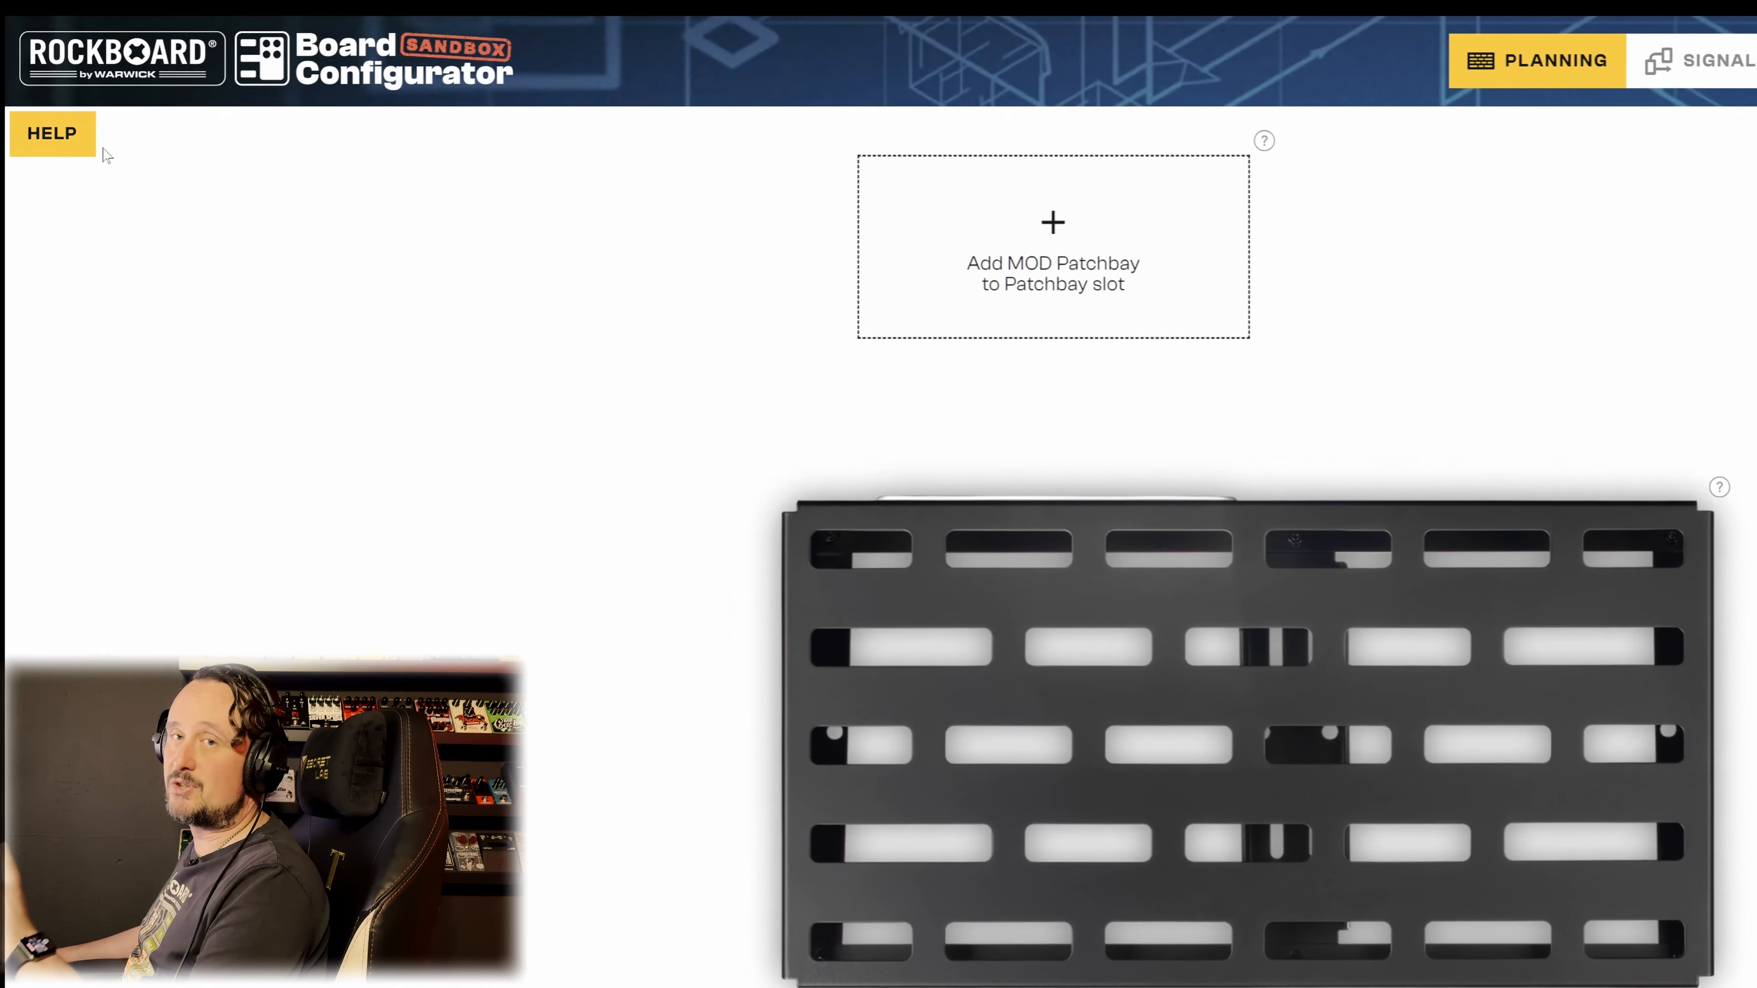
Step: Open the online manual and look through its topics on pedalboards, pedals, power supplies and connections
click(54, 141)
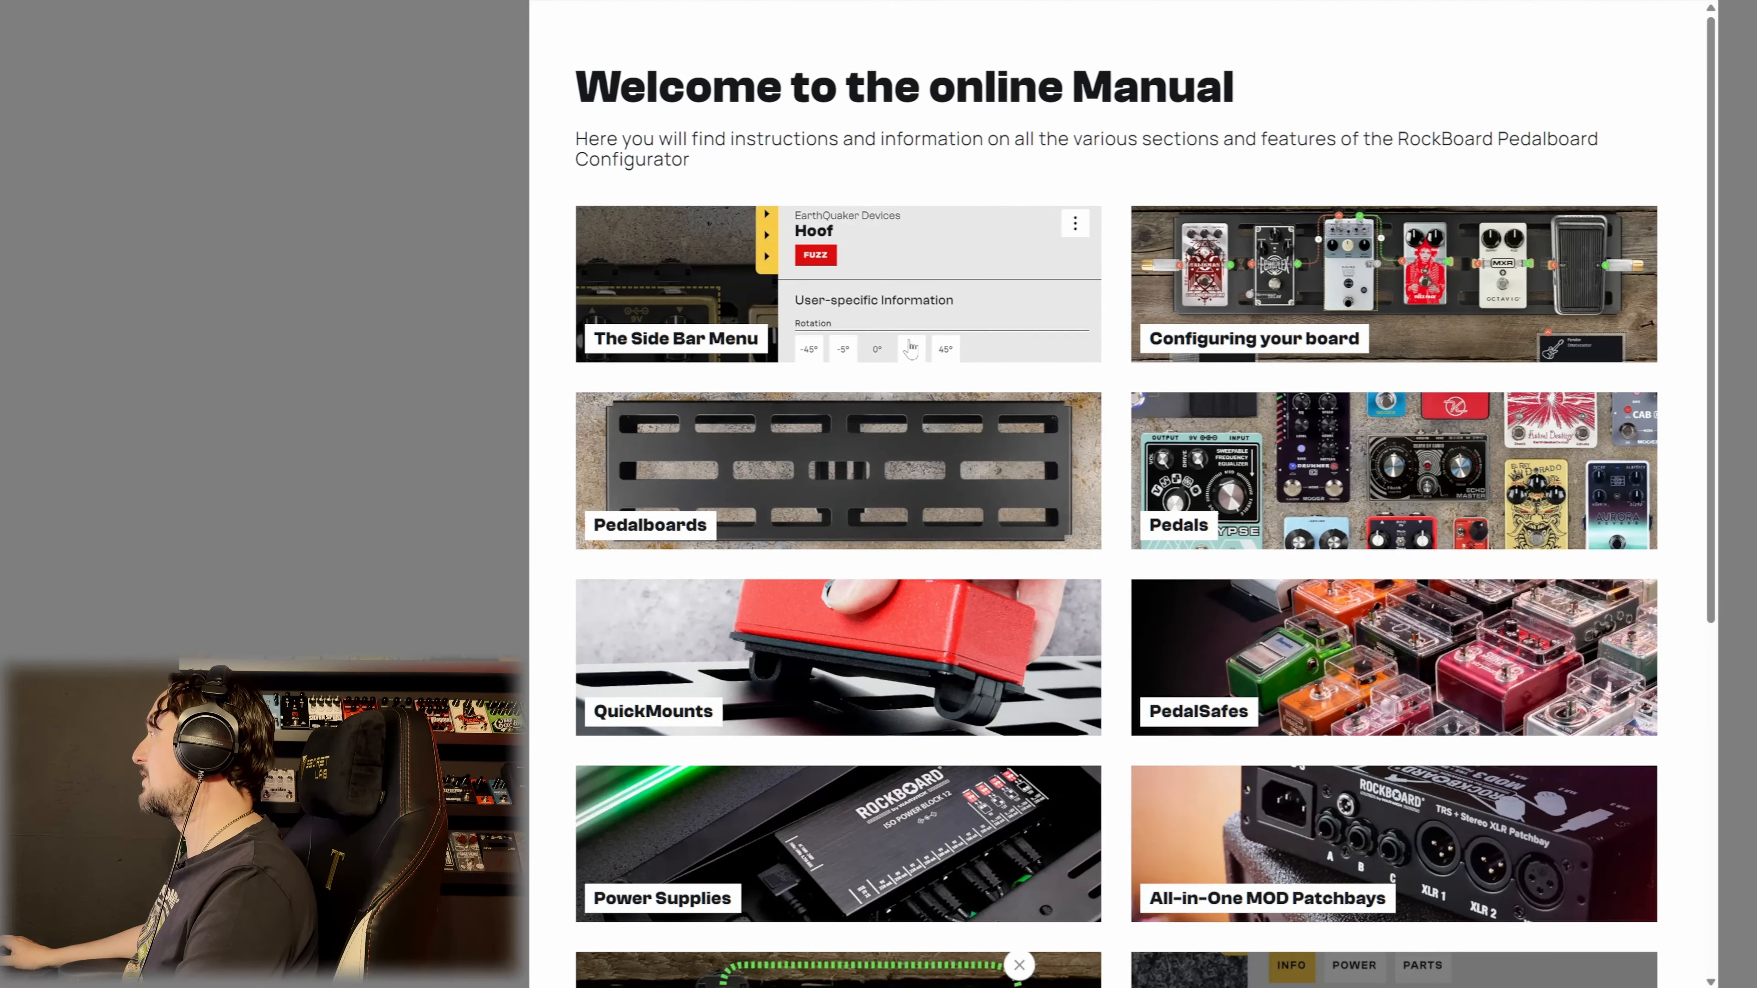
scroll(1024, 374, down, 5)
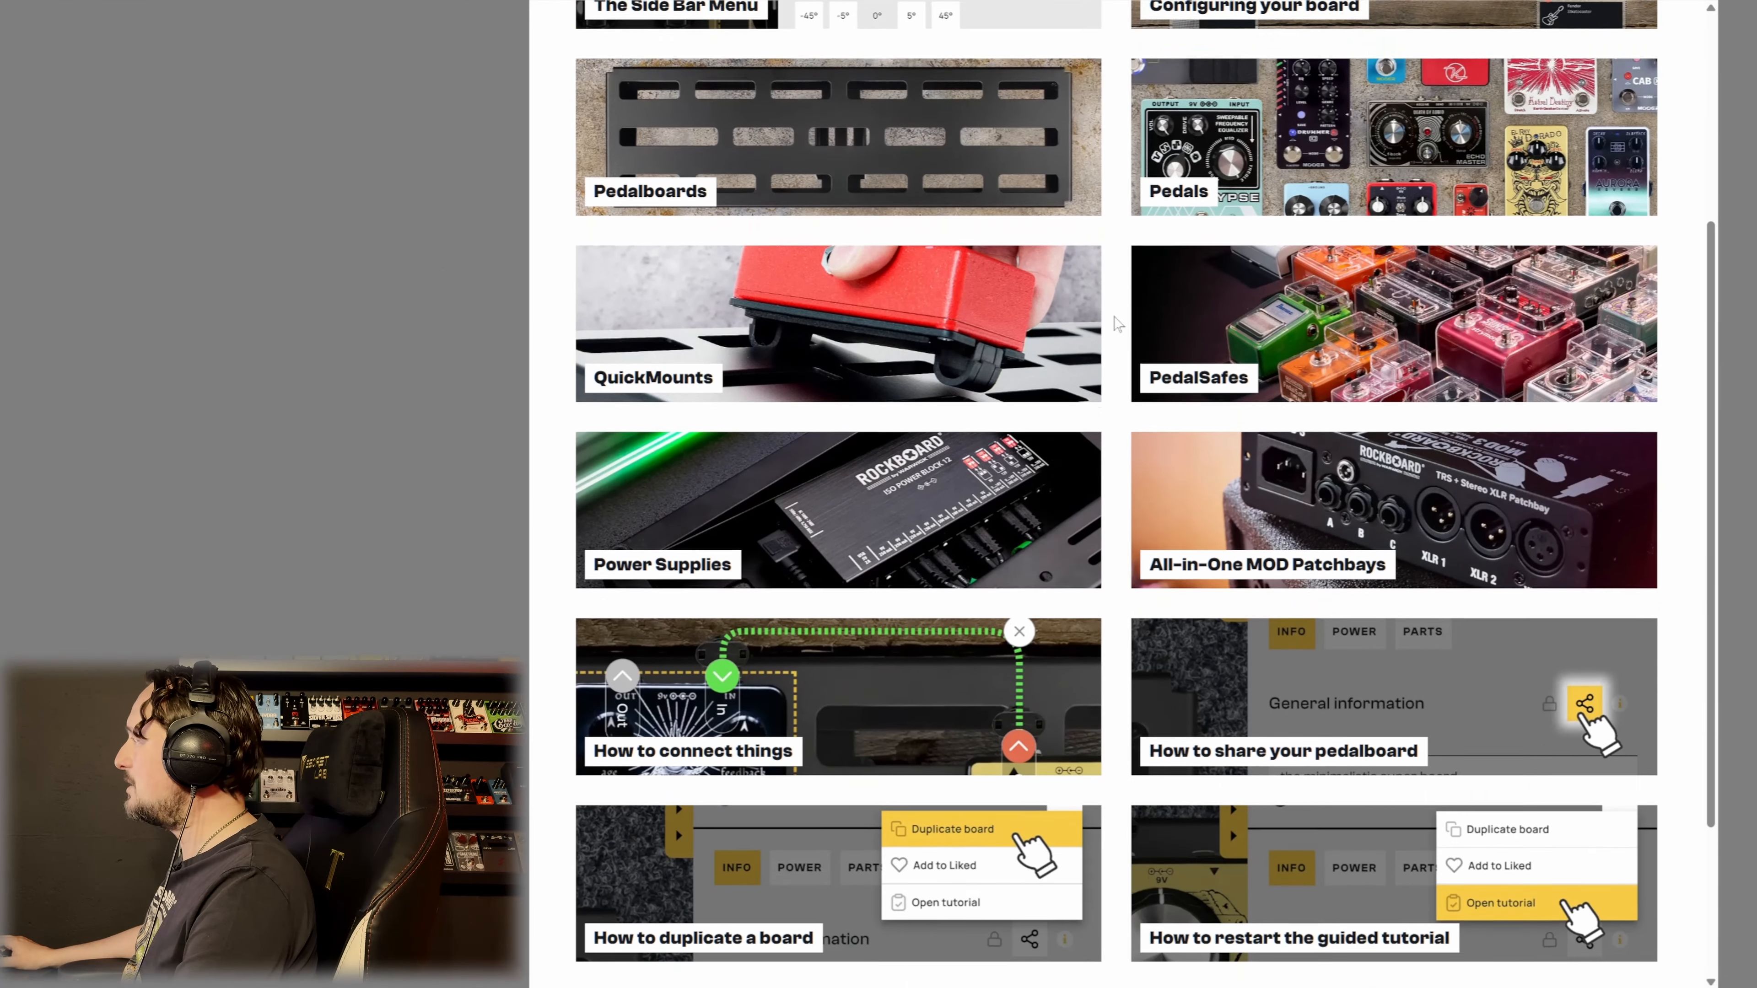
scroll(1121, 320, down, 2)
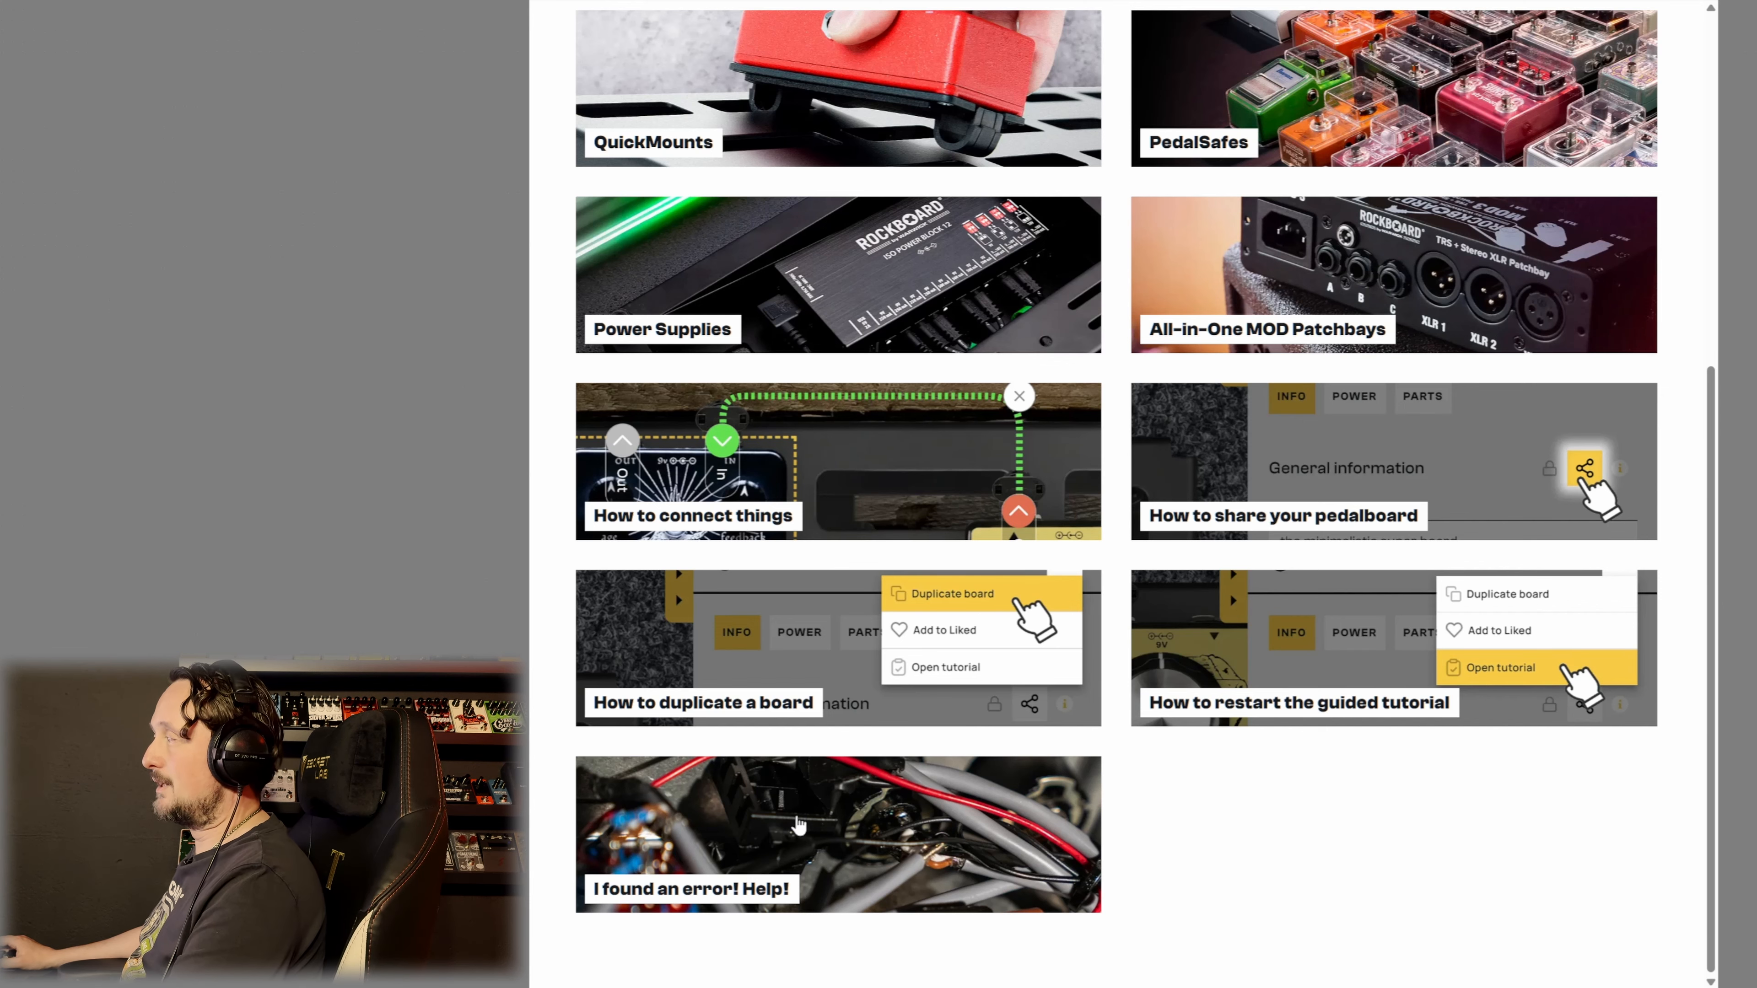
scroll(1114, 494, up, 8)
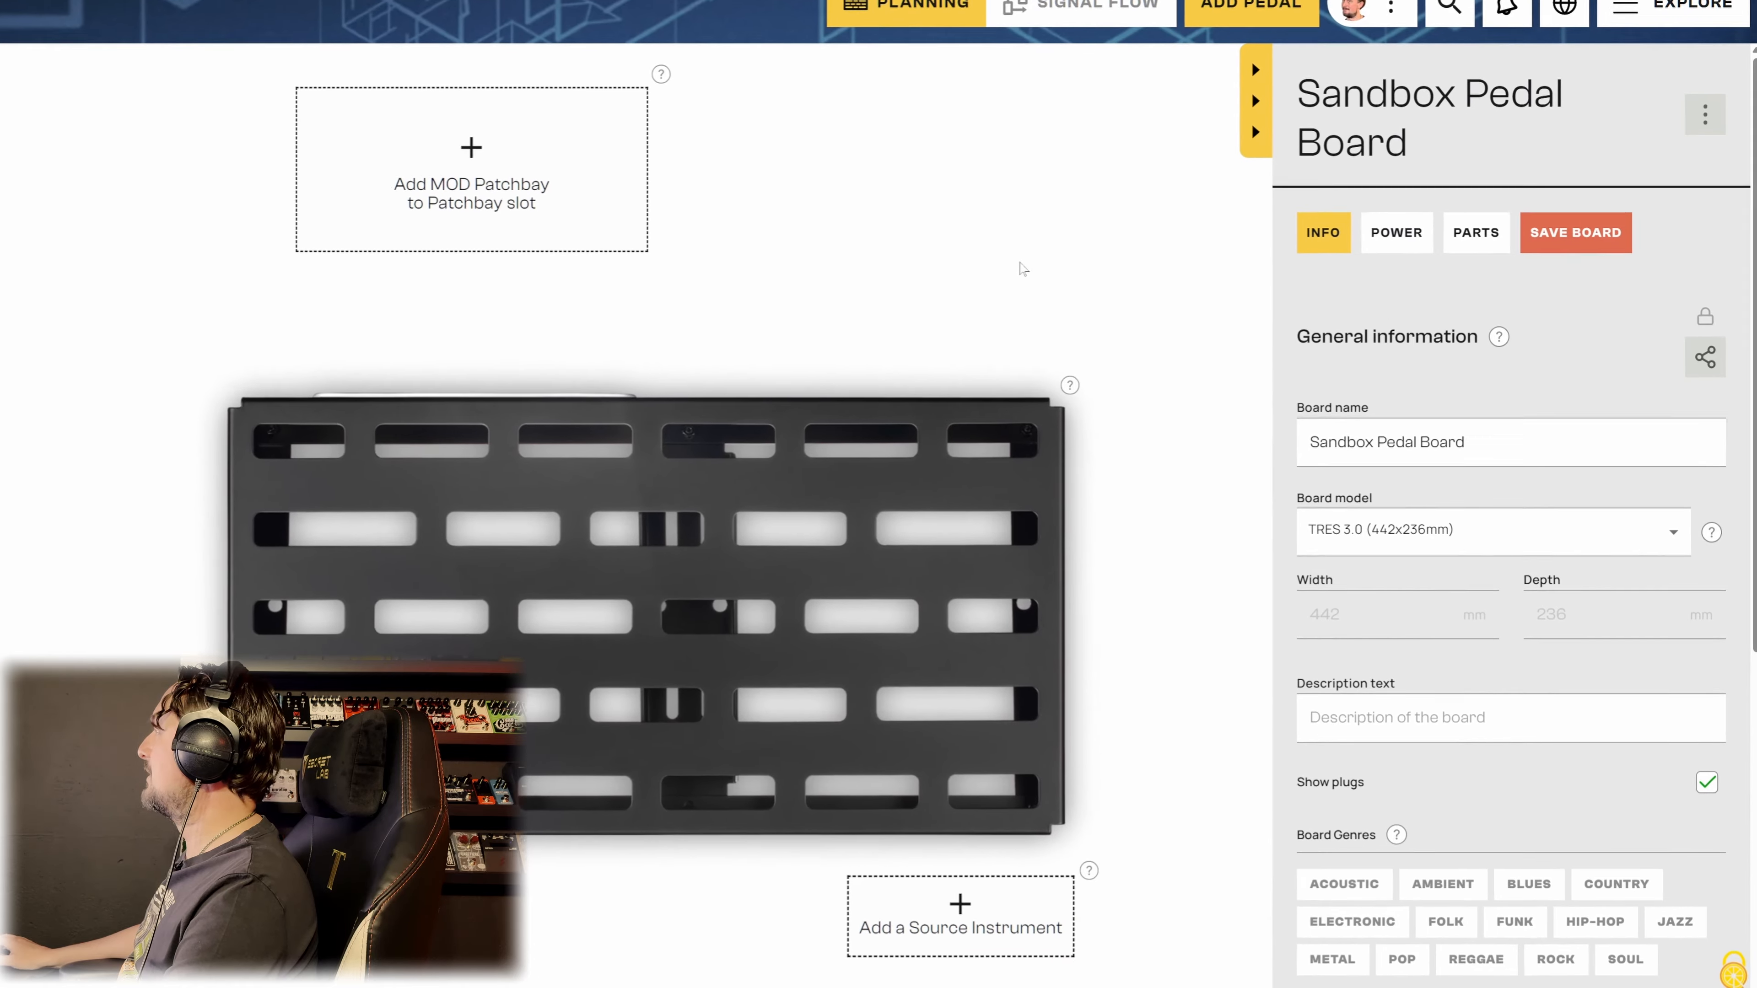
Step: Set the board model to QUAD 4.1 (470x330mm) and check the other available sizes, including Custom size
scroll(1124, 291, up, 1)
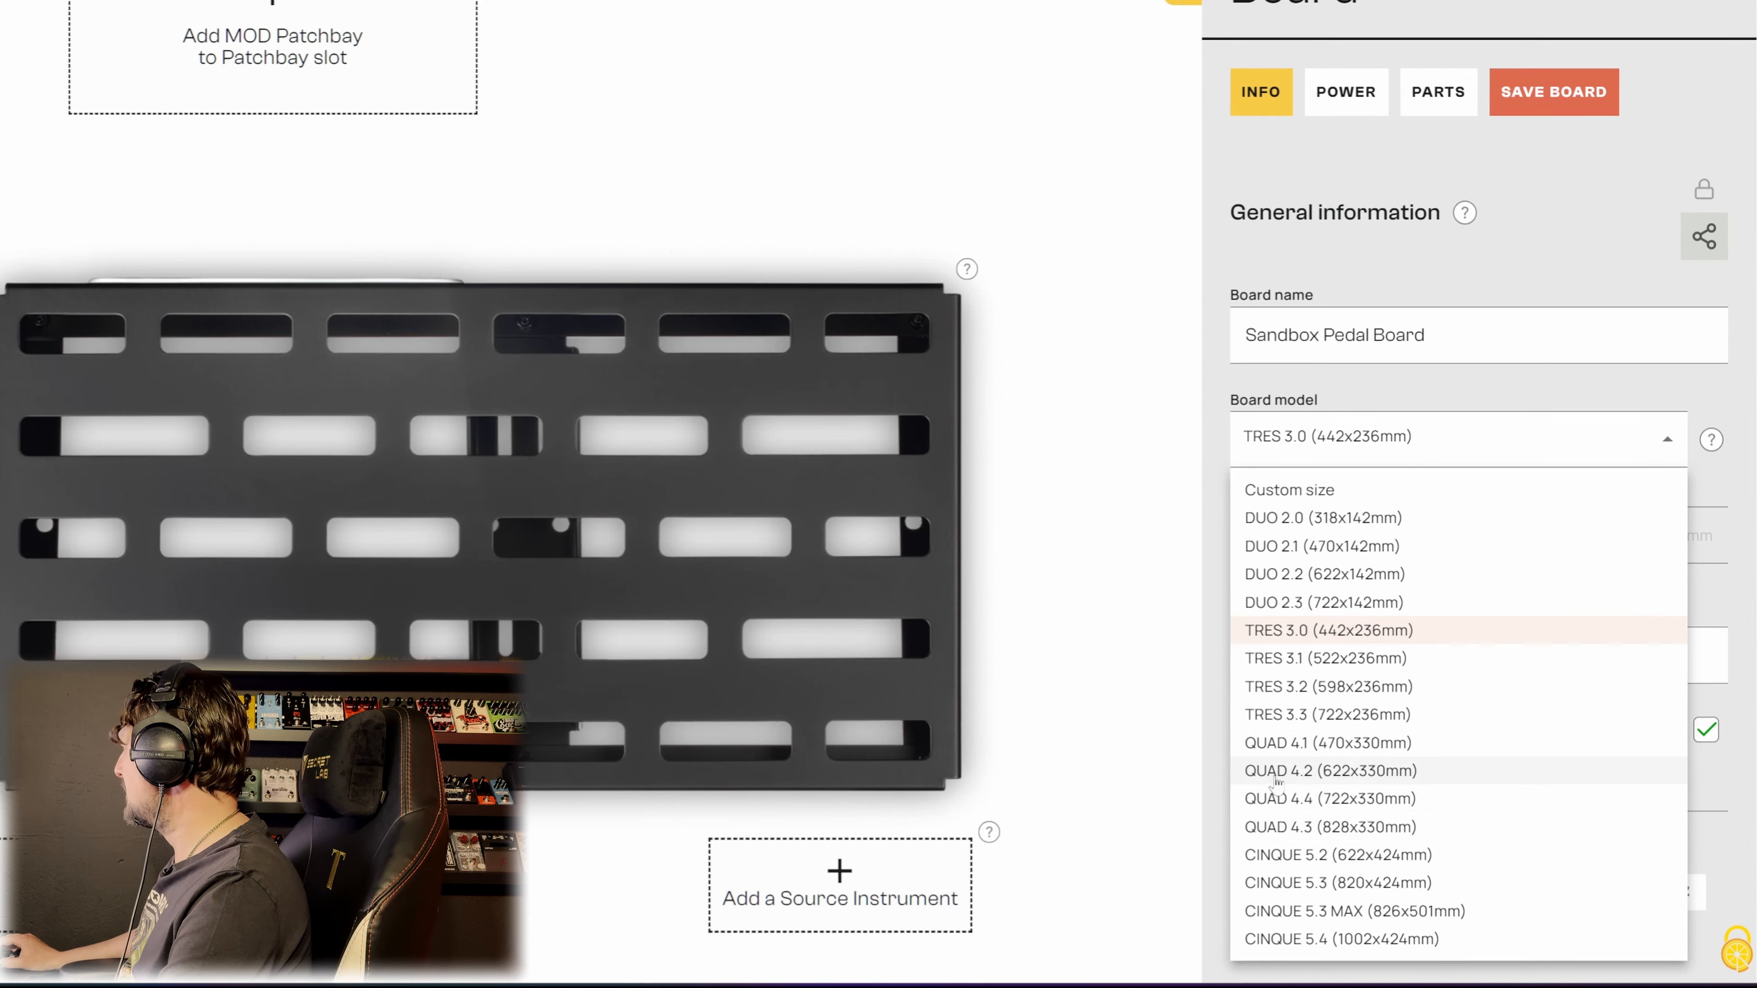
click(1281, 744)
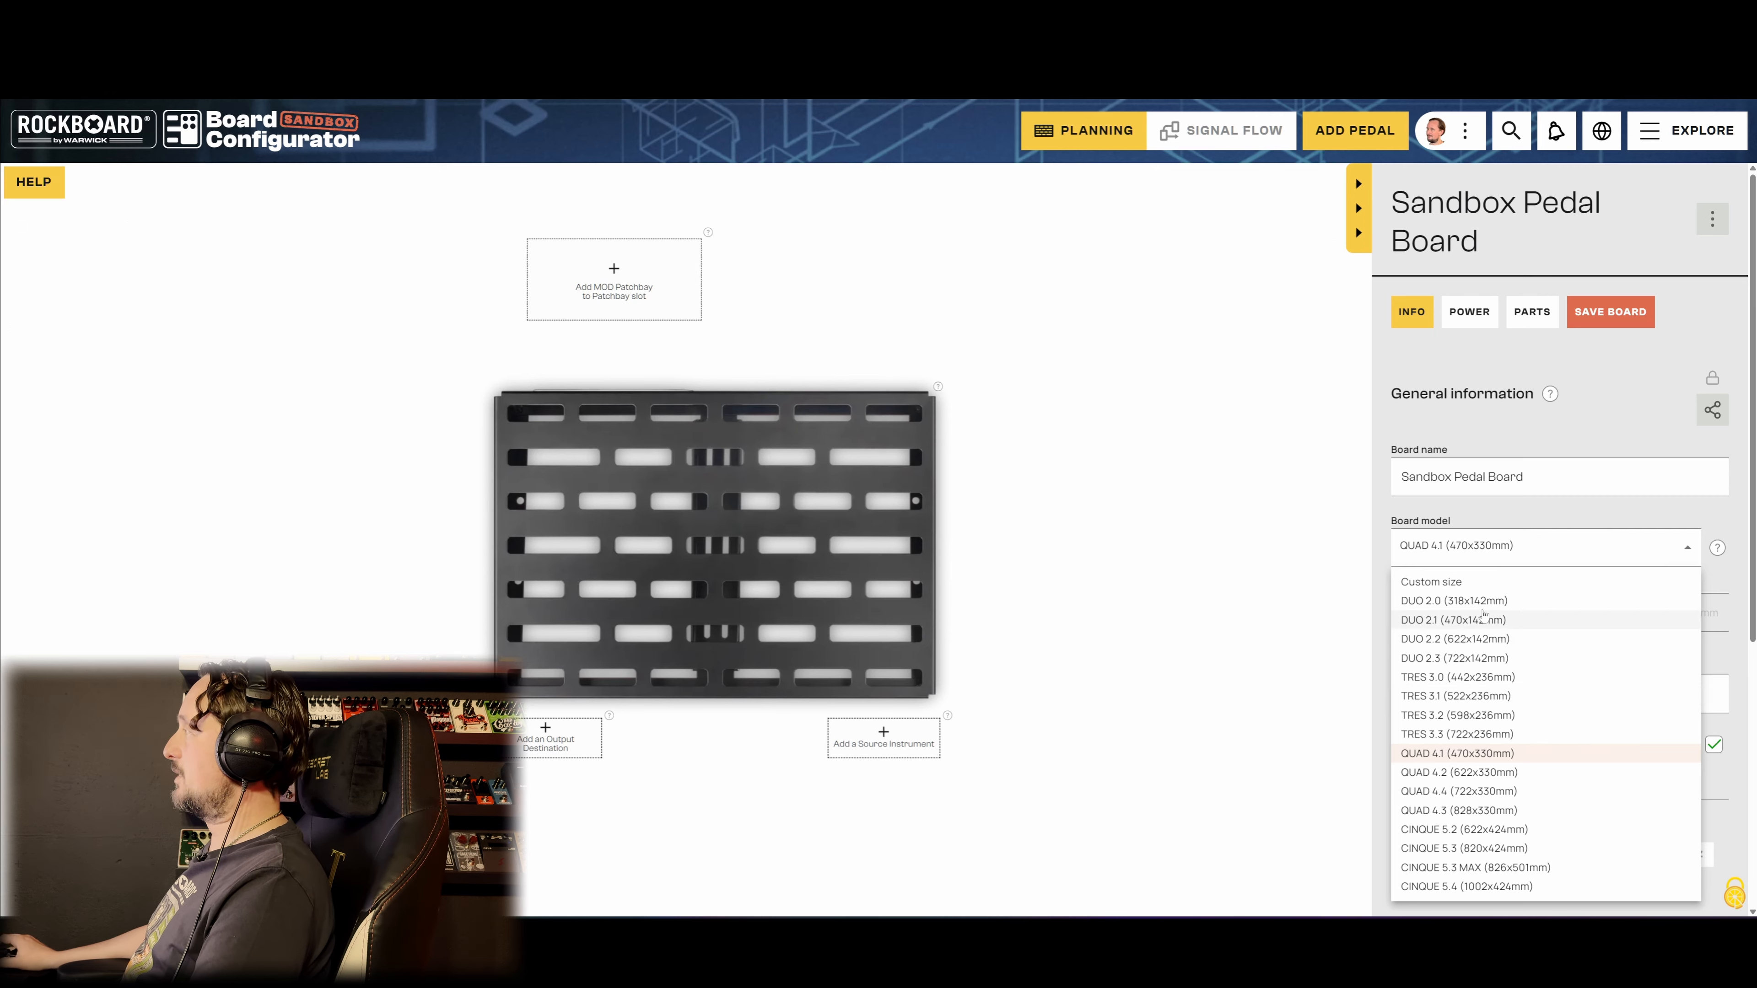
click(1469, 583)
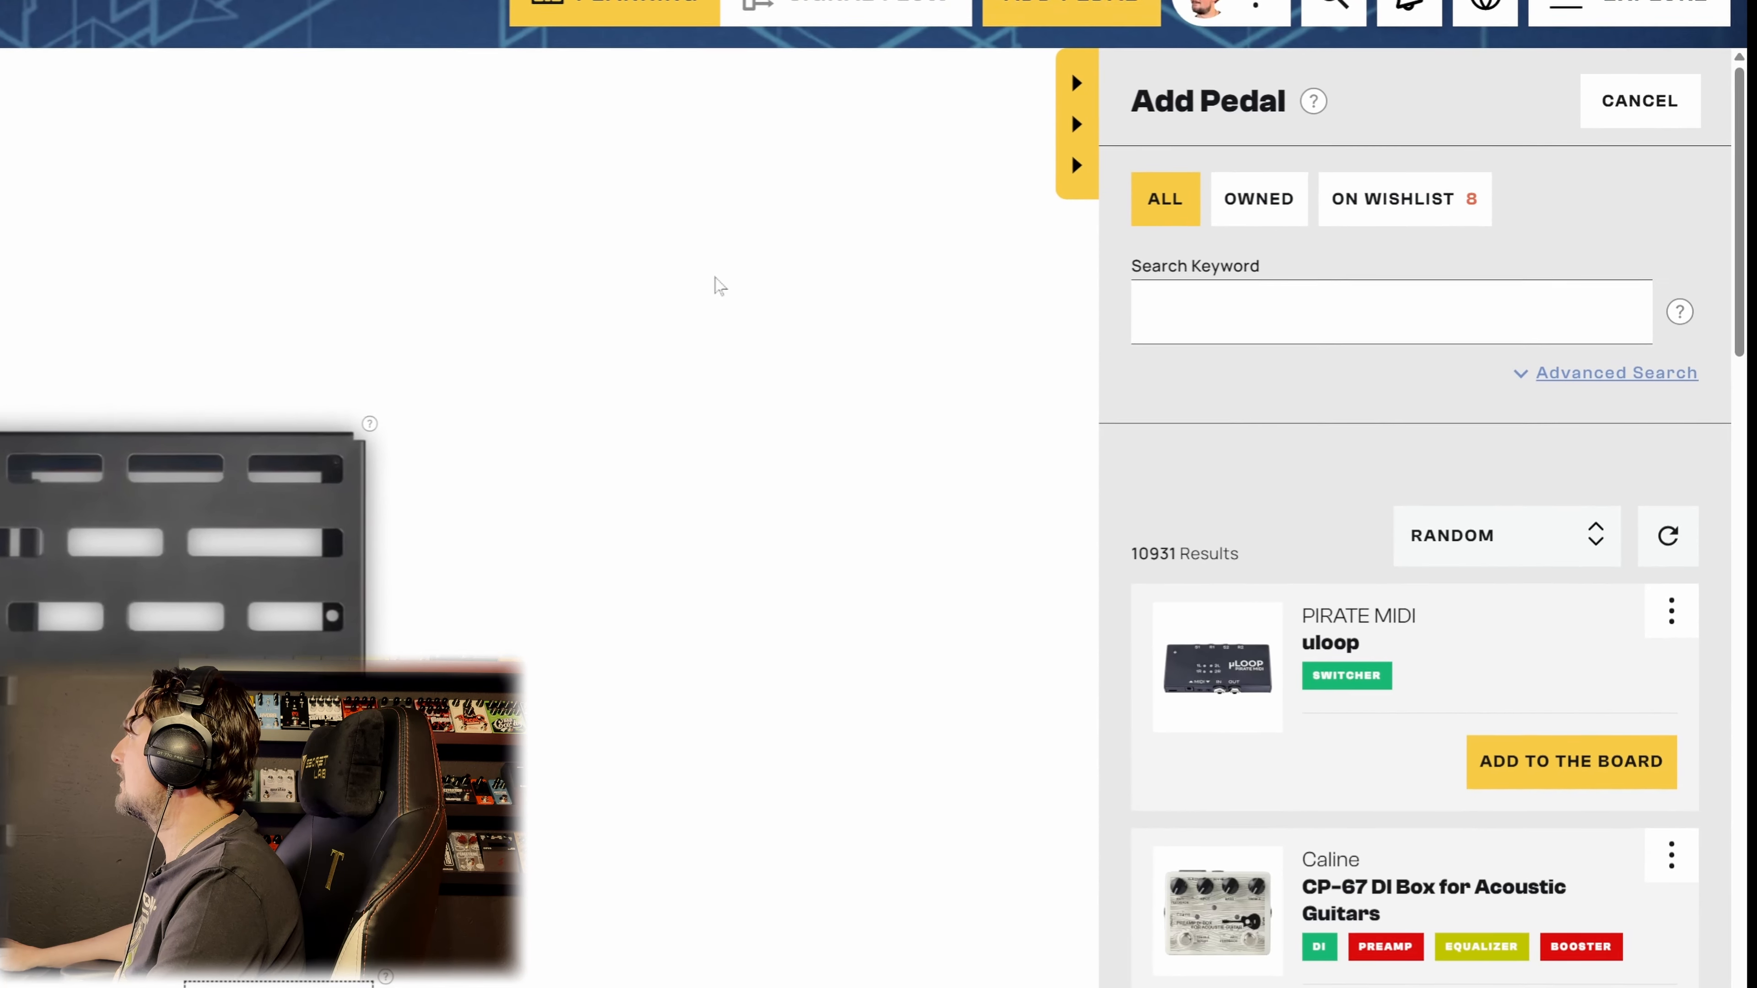
Step: Search the pedal library for "brothers" and add the Chase Bliss Brothers AM to the board
click(1278, 315)
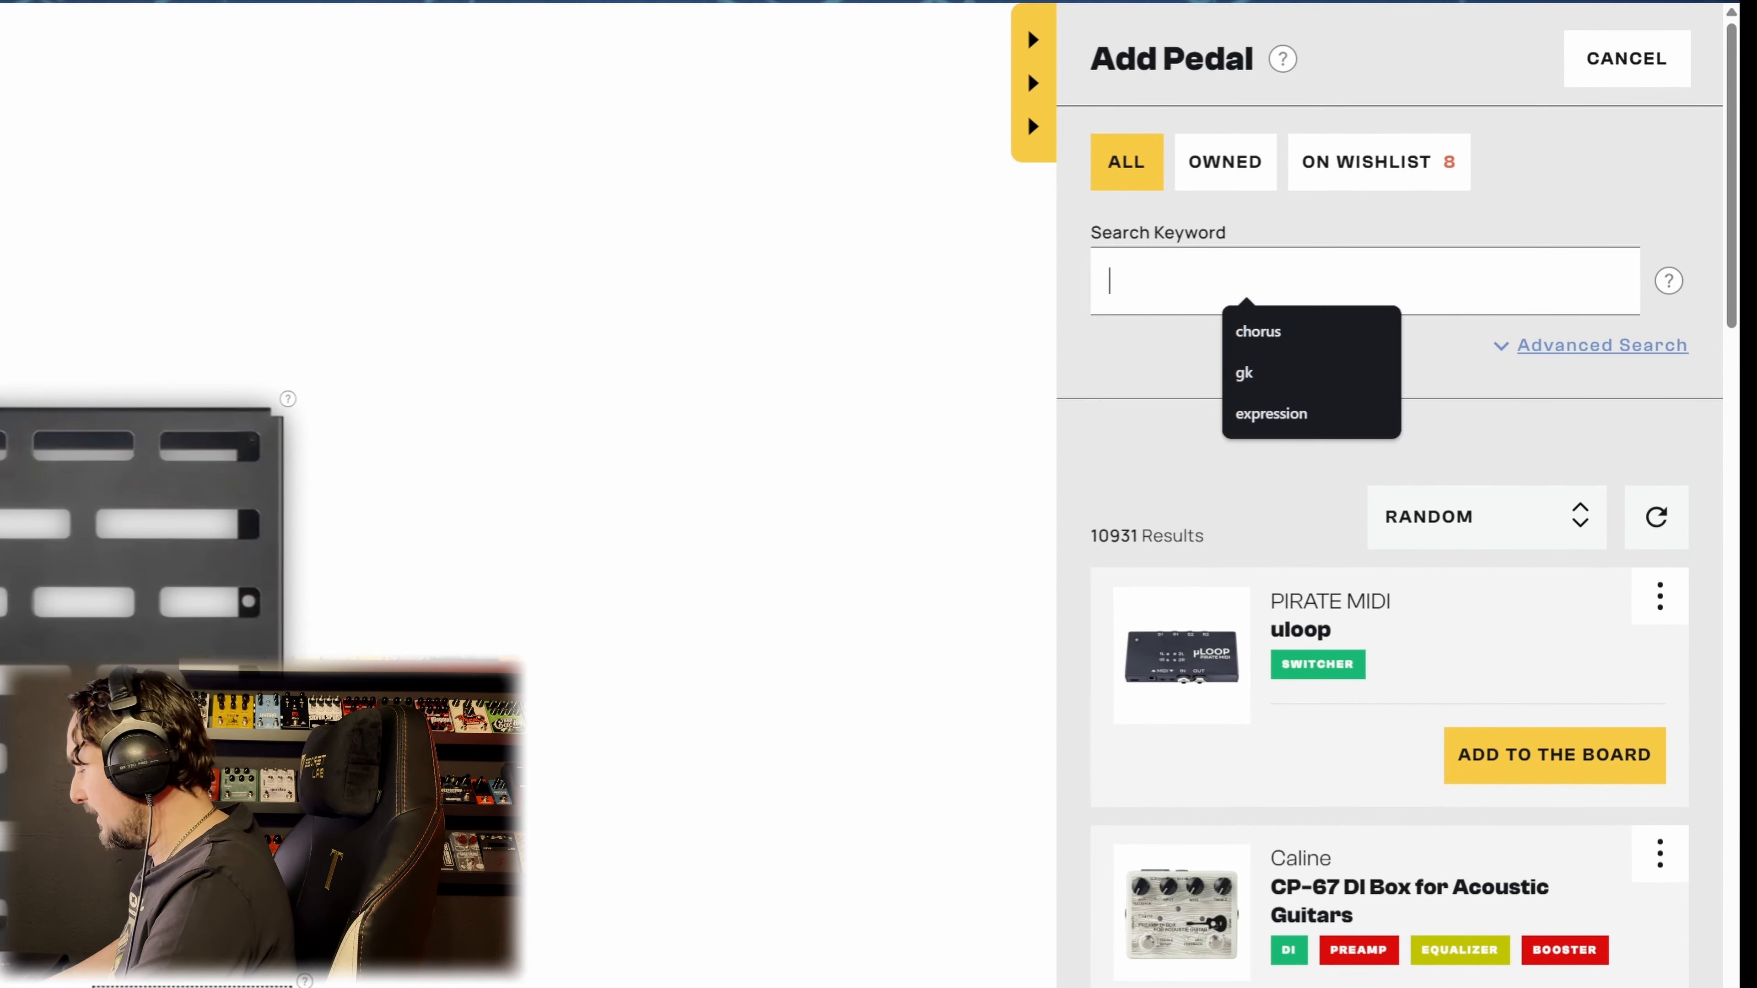
text(brothers)
key(Return)
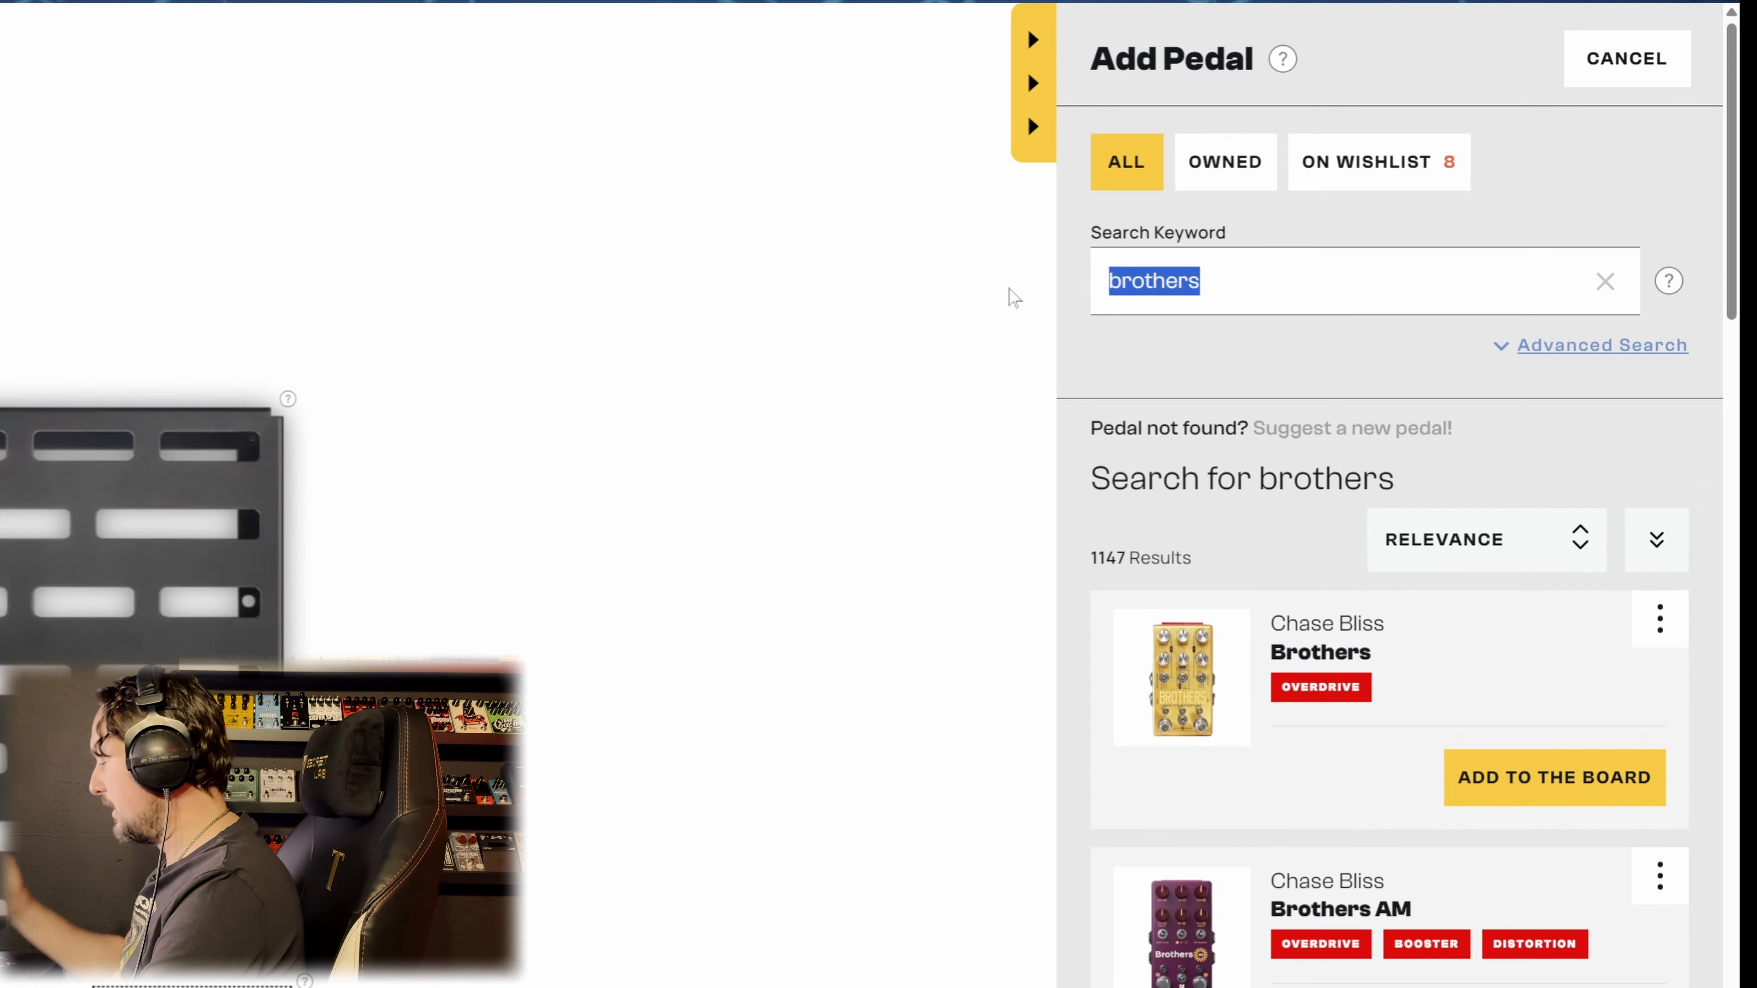
Step: Search for "moho", add the kernom MOHO fuzz and place it just right of the Brothers AM
text(moho)
key(Return)
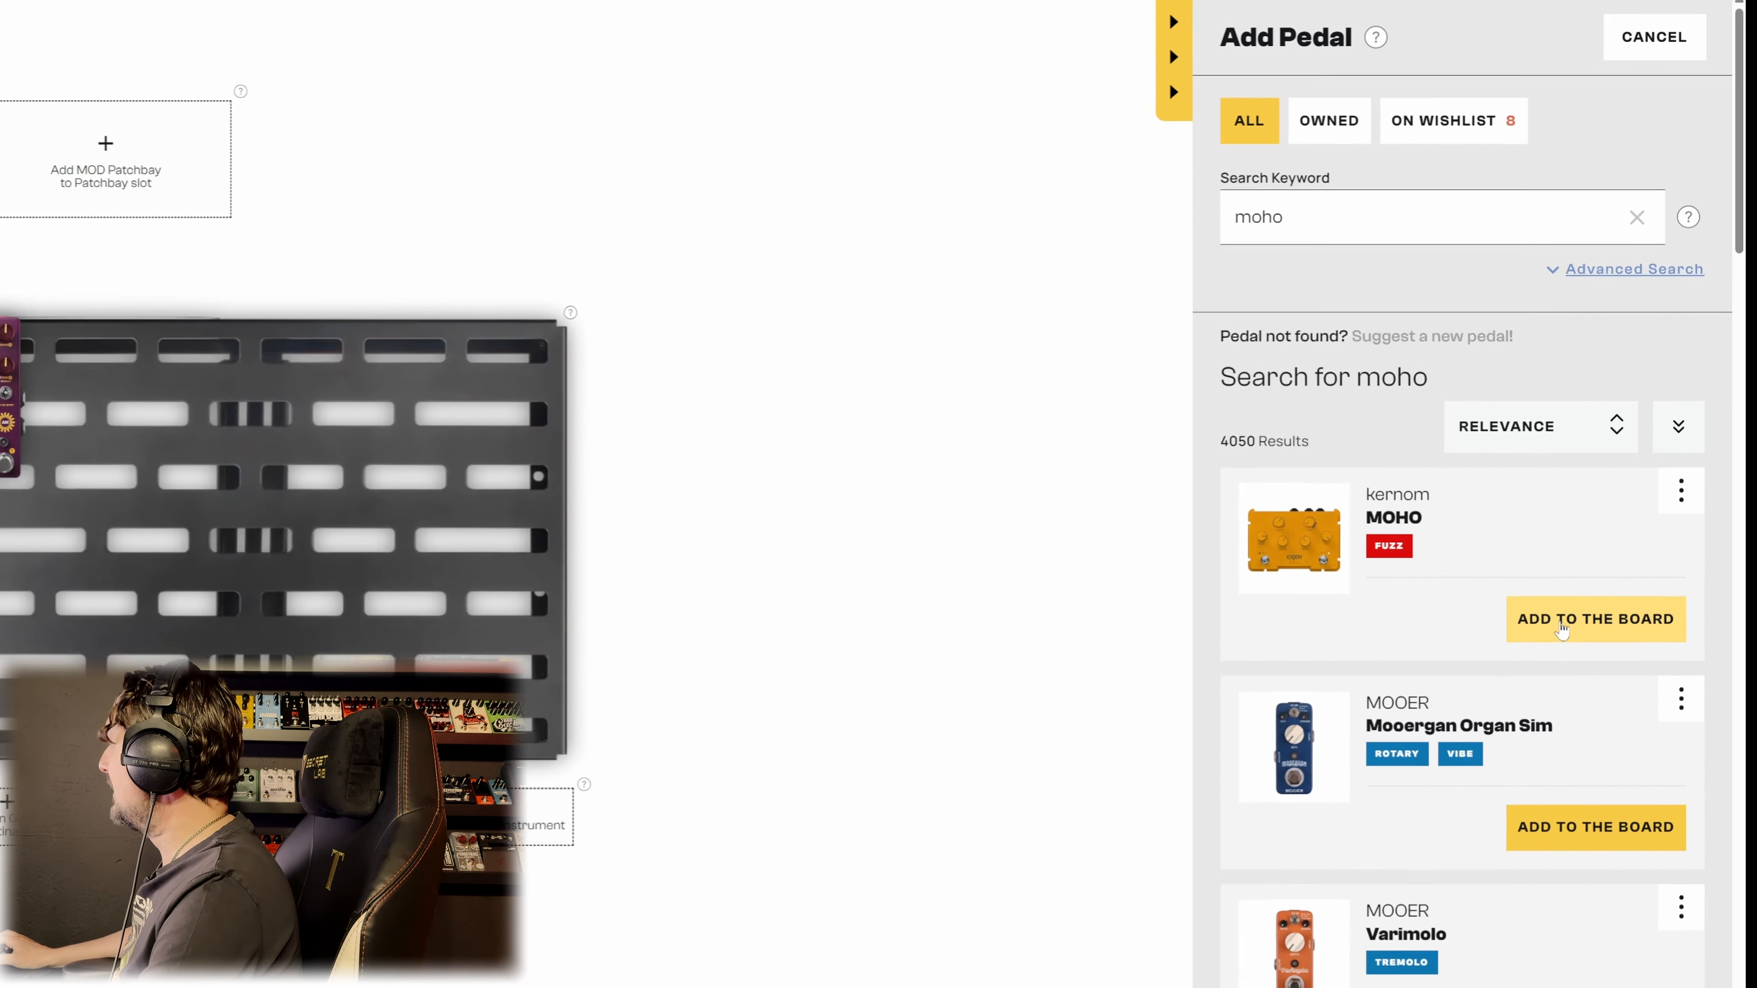
click(1562, 618)
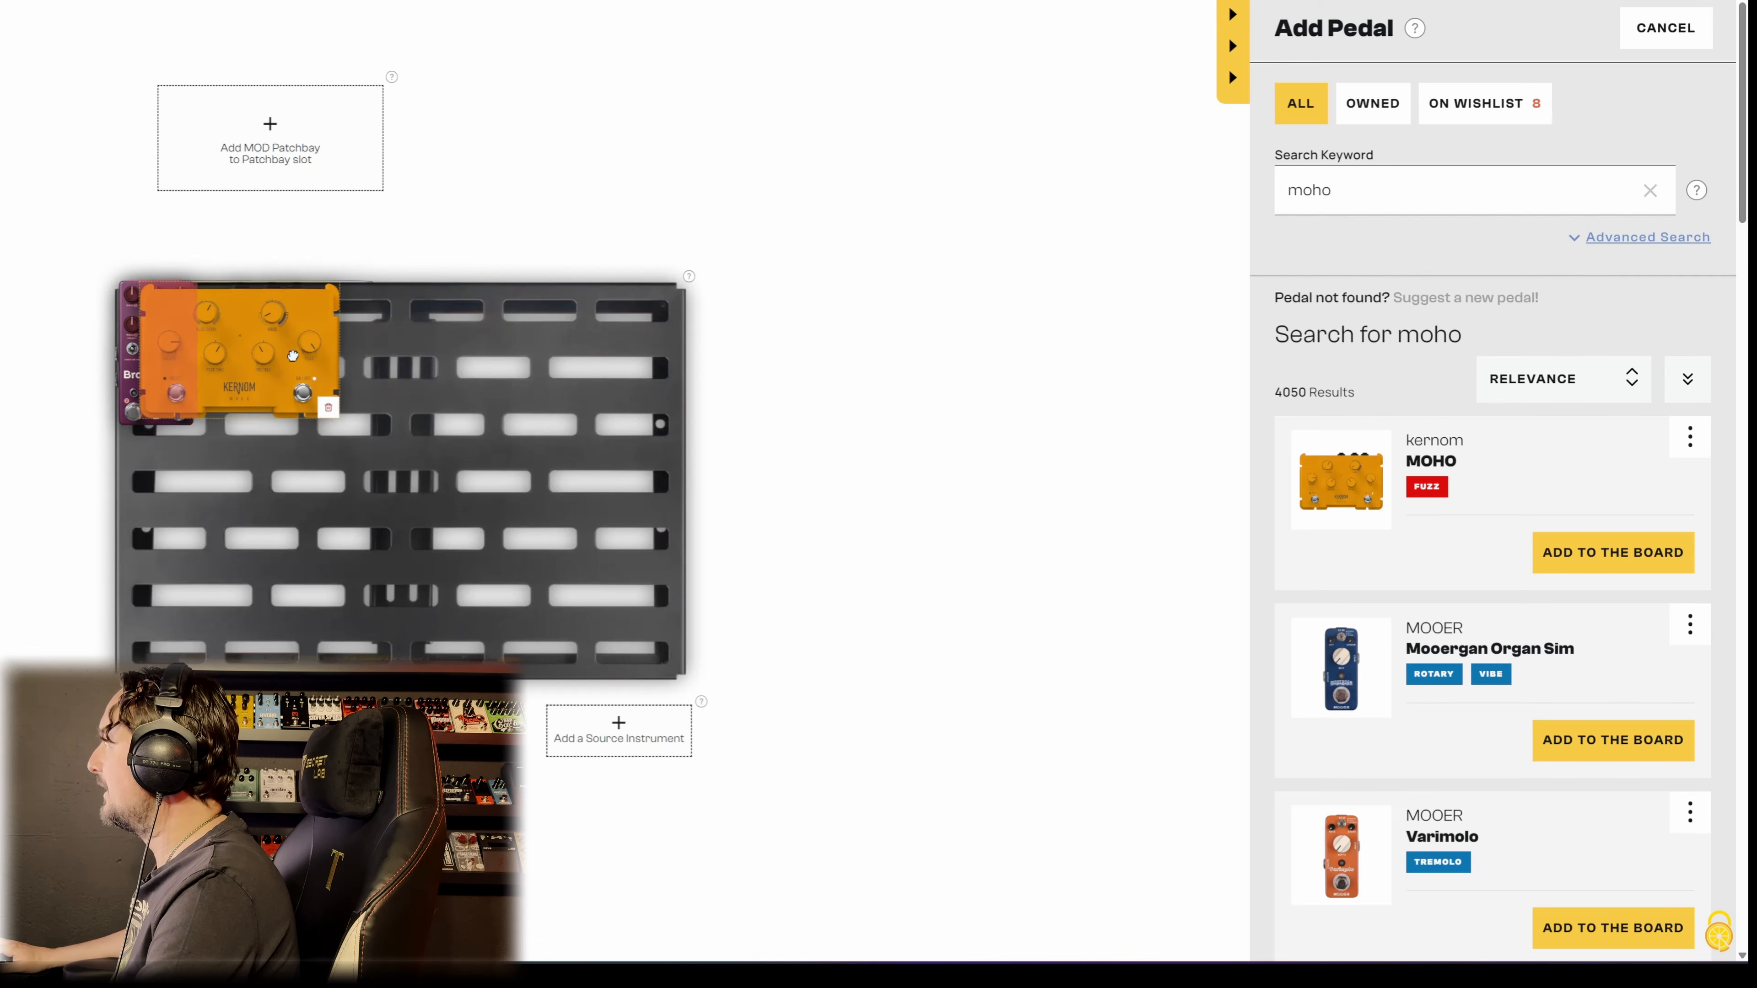
drag(292, 355, 359, 353)
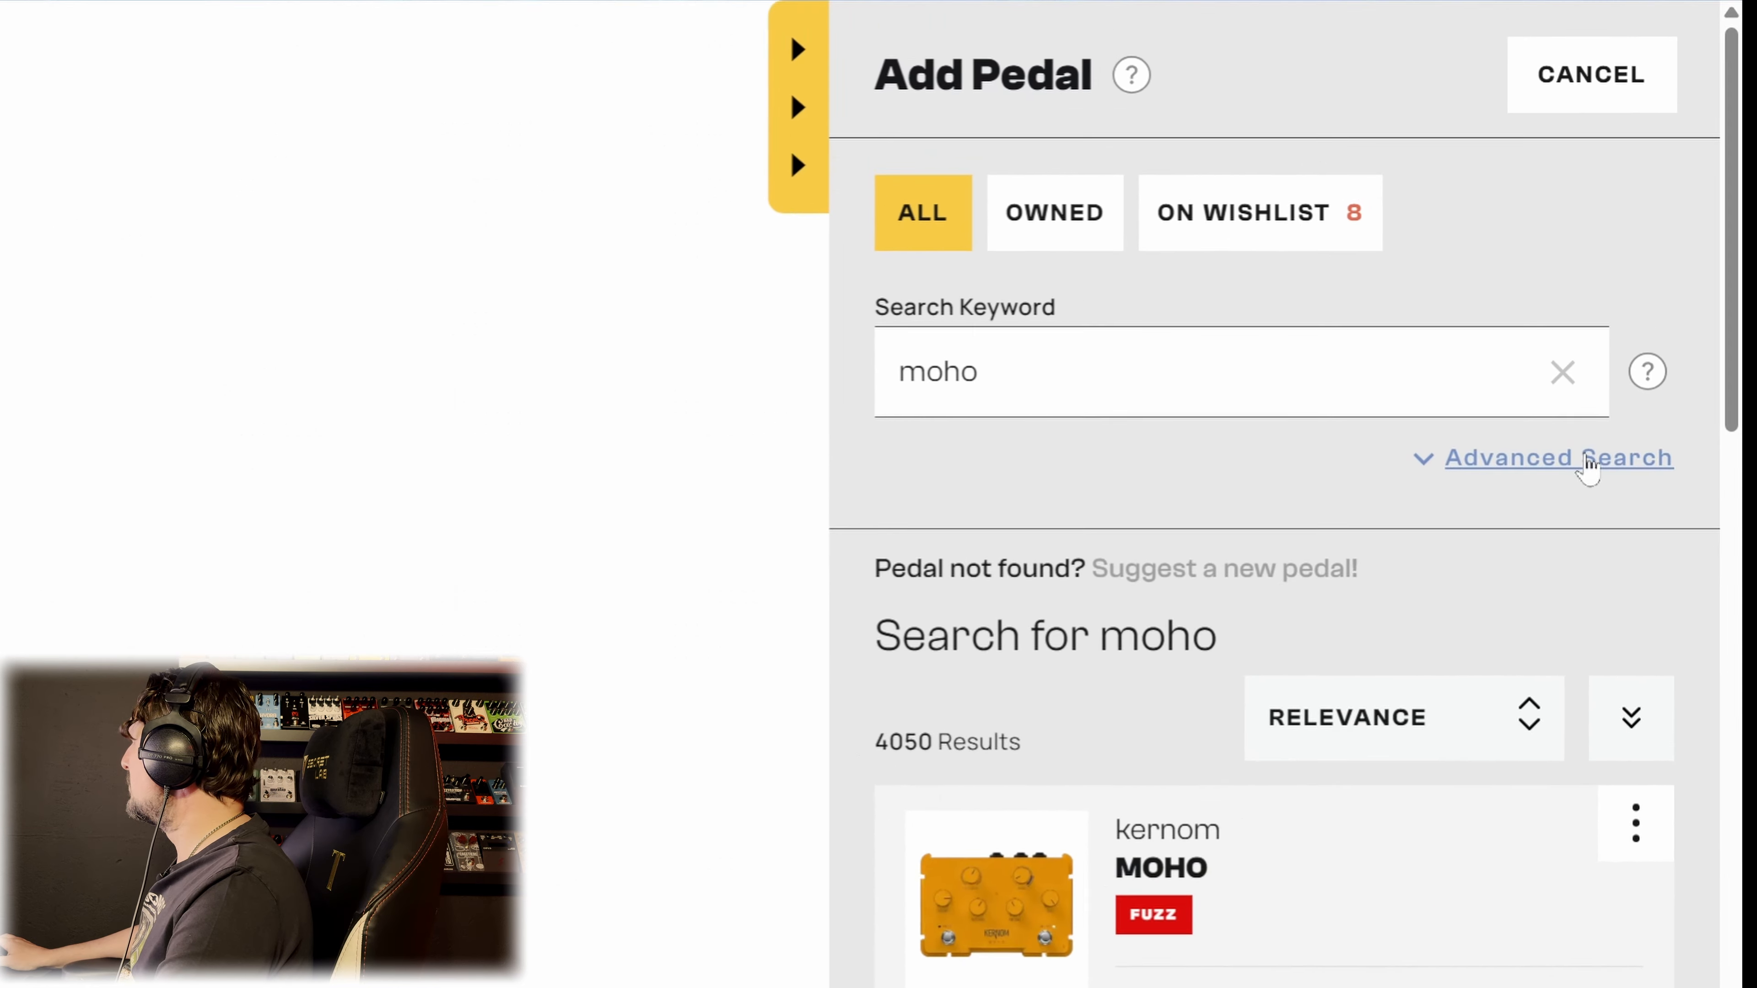
Step: Use the advanced search with an empty keyword to filter the pedals to the Compressor effect category
click(1653, 236)
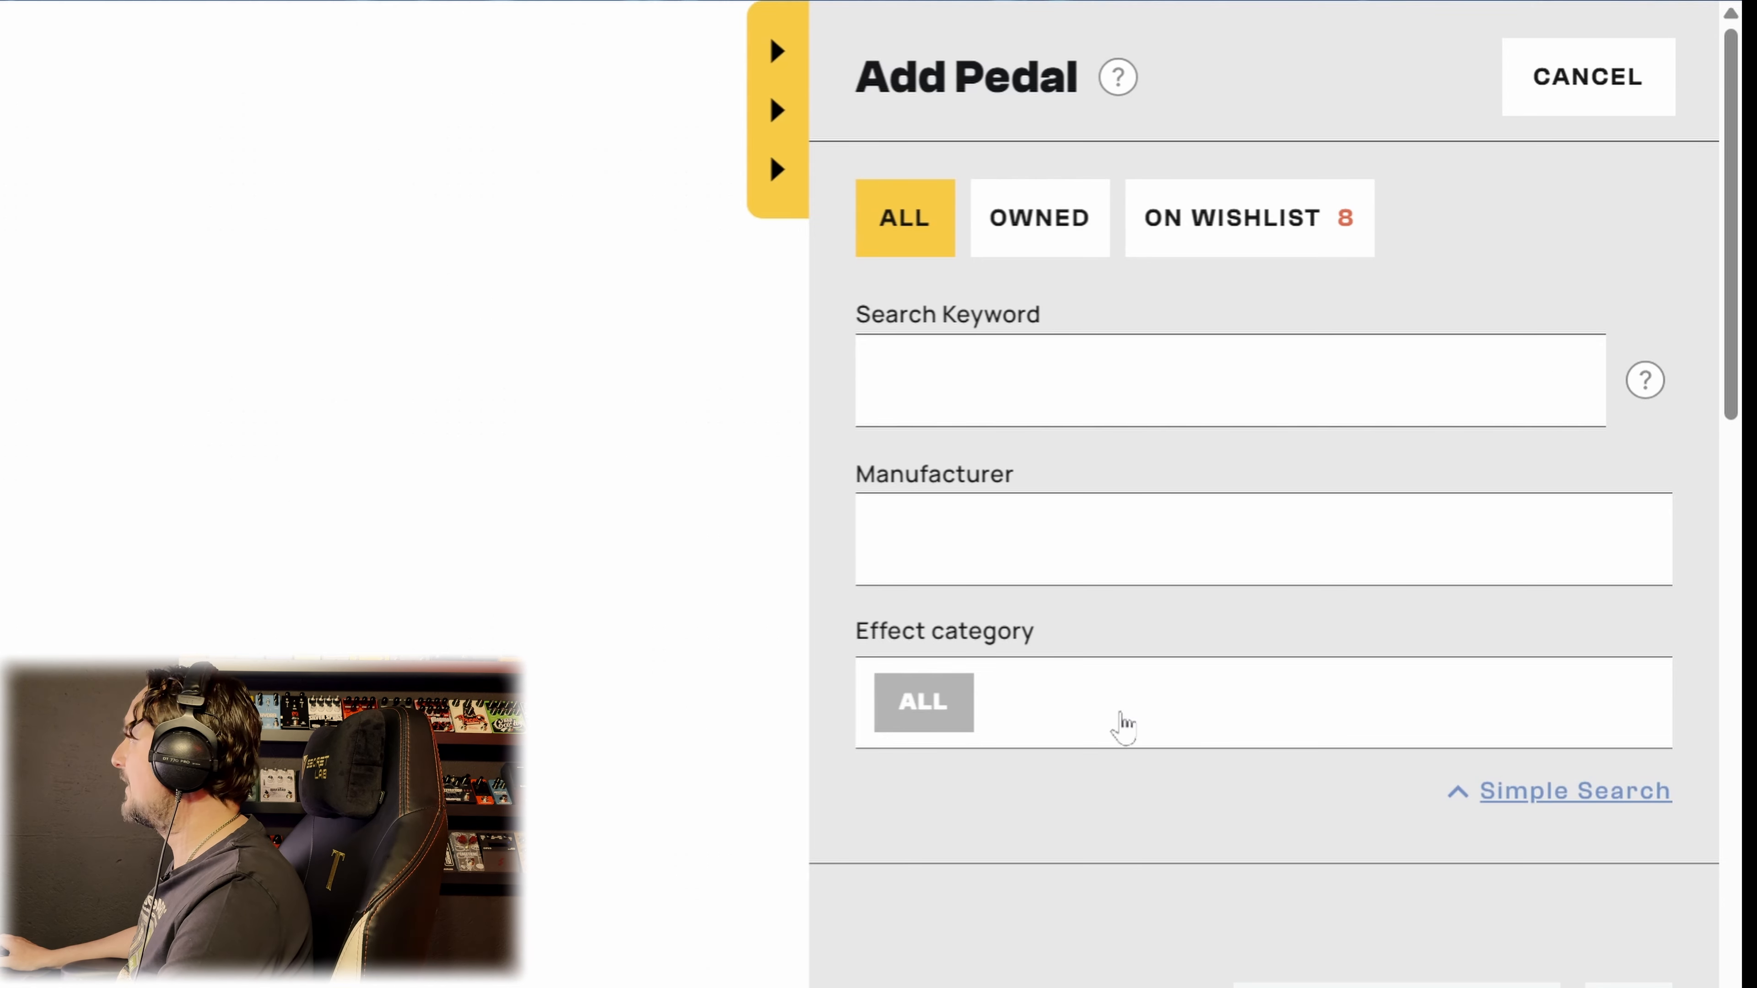
click(1124, 723)
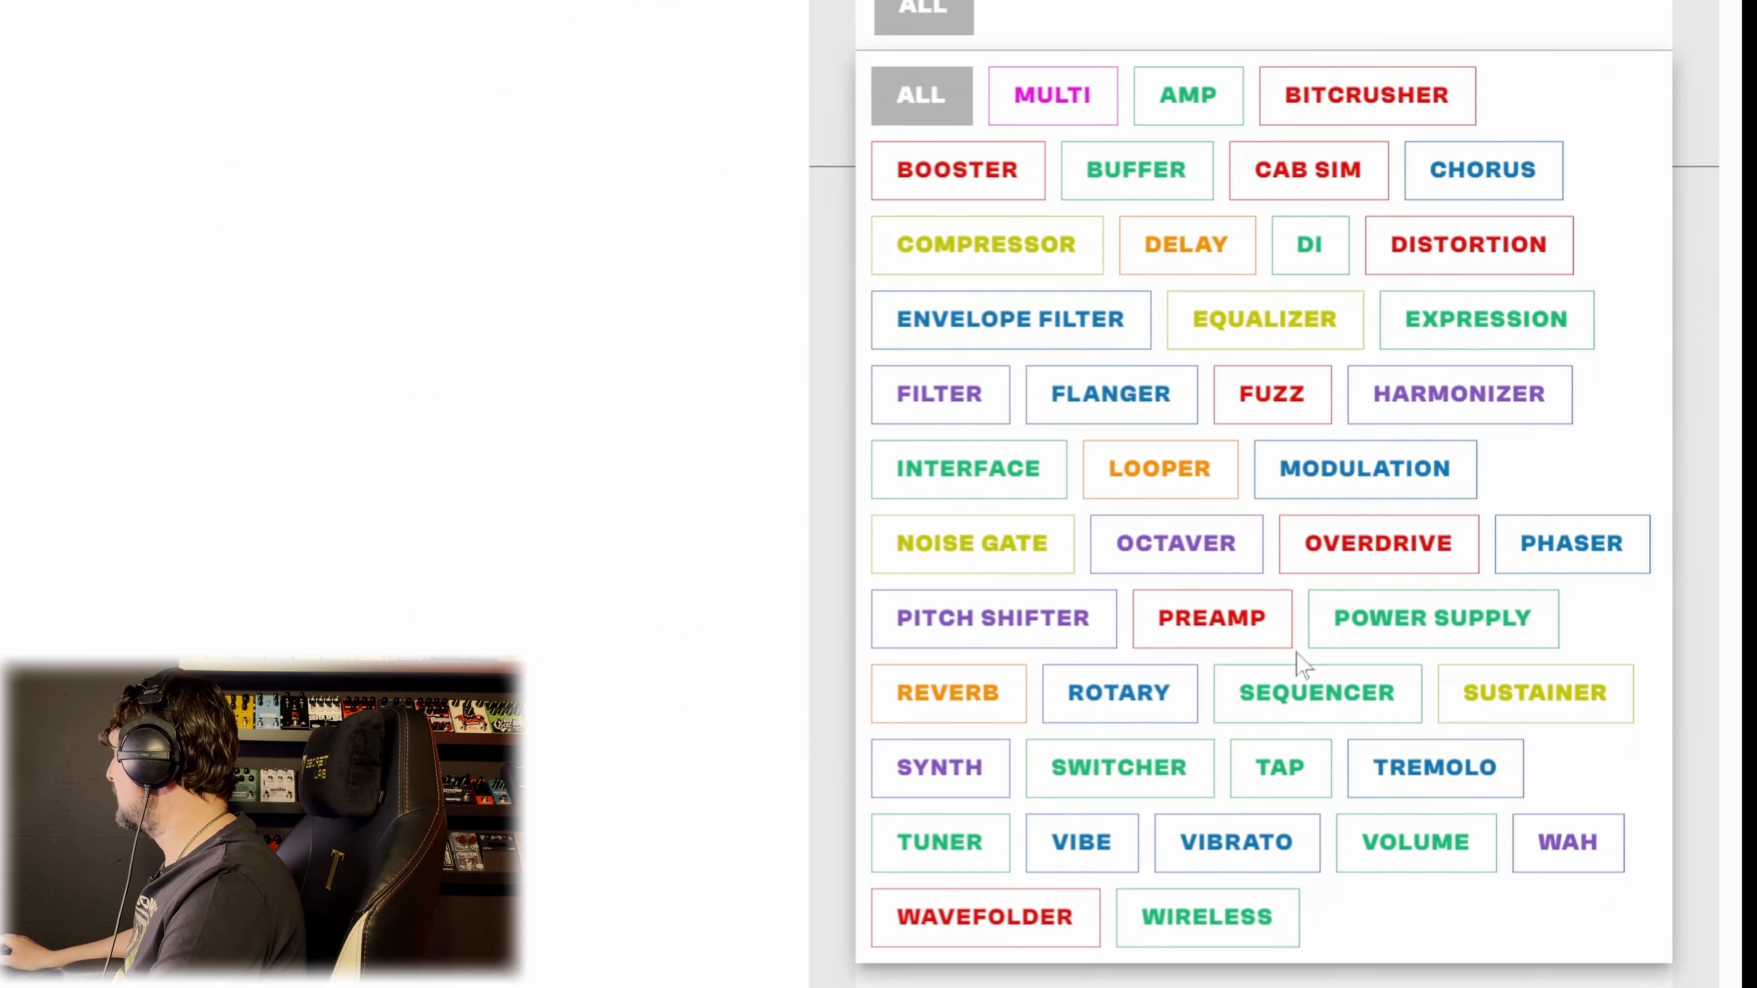
click(962, 252)
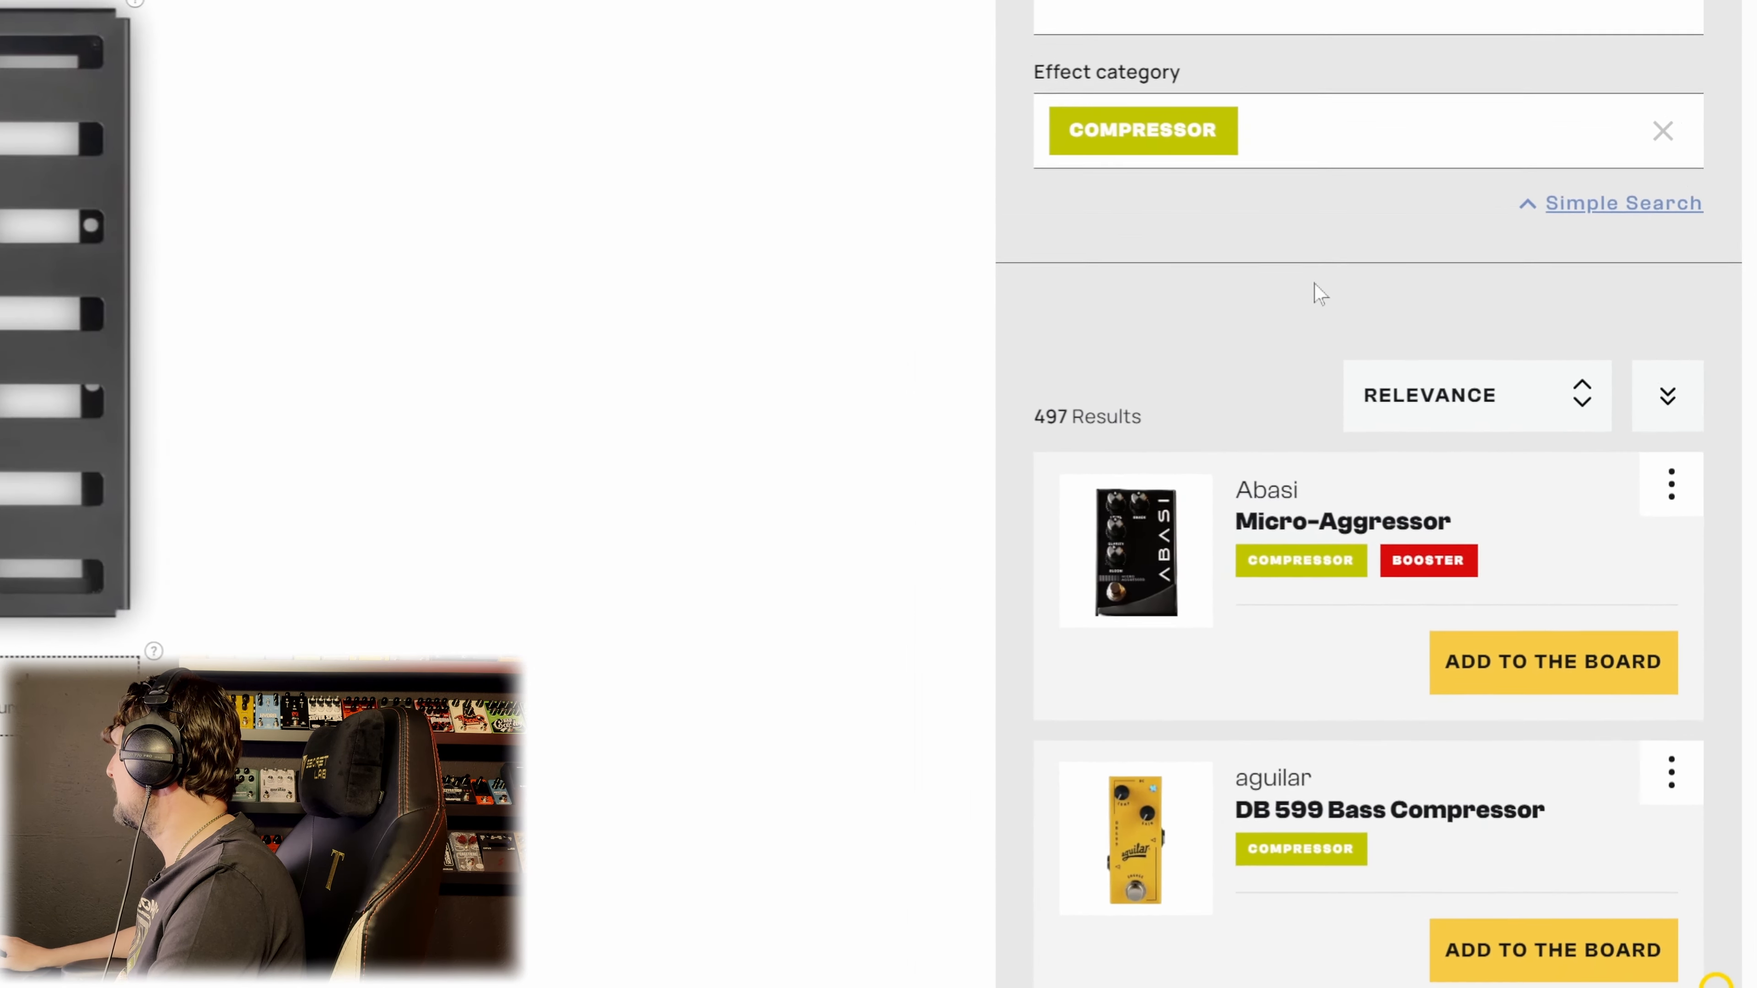
Step: Add the Analog Alien Double Classic Comp and place it in the board's lower-right corner
scroll(1327, 379, down, 6)
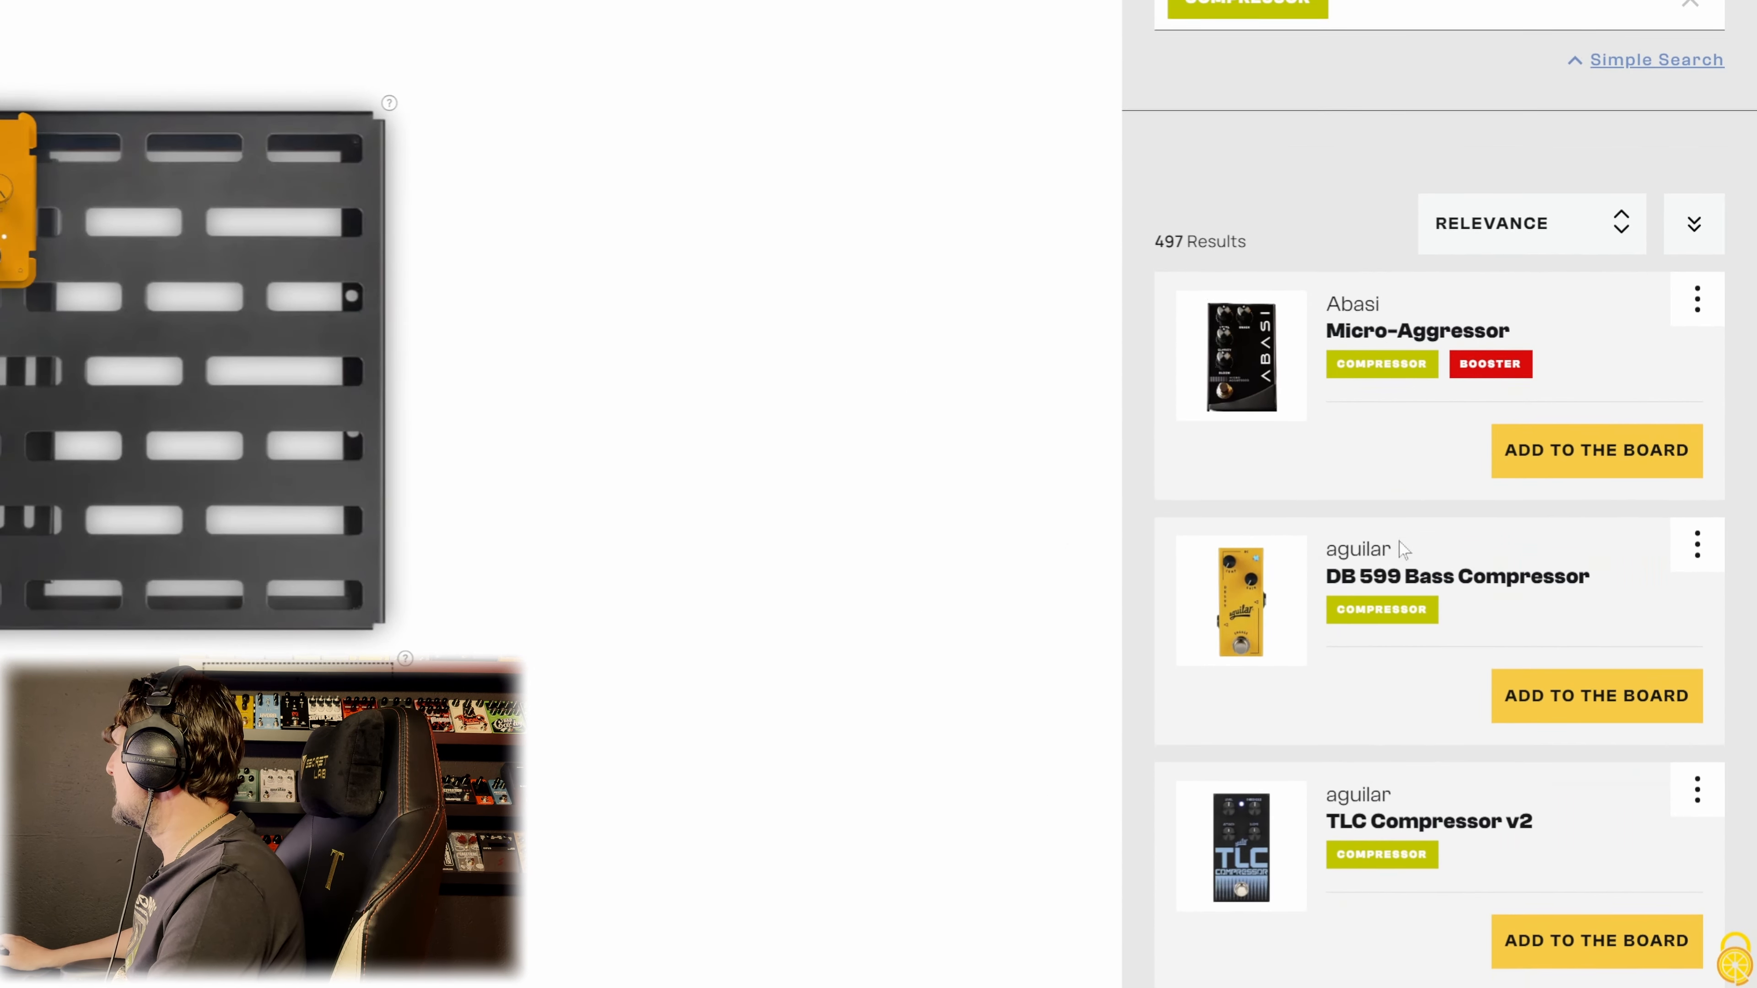
scroll(1402, 548, down, 20)
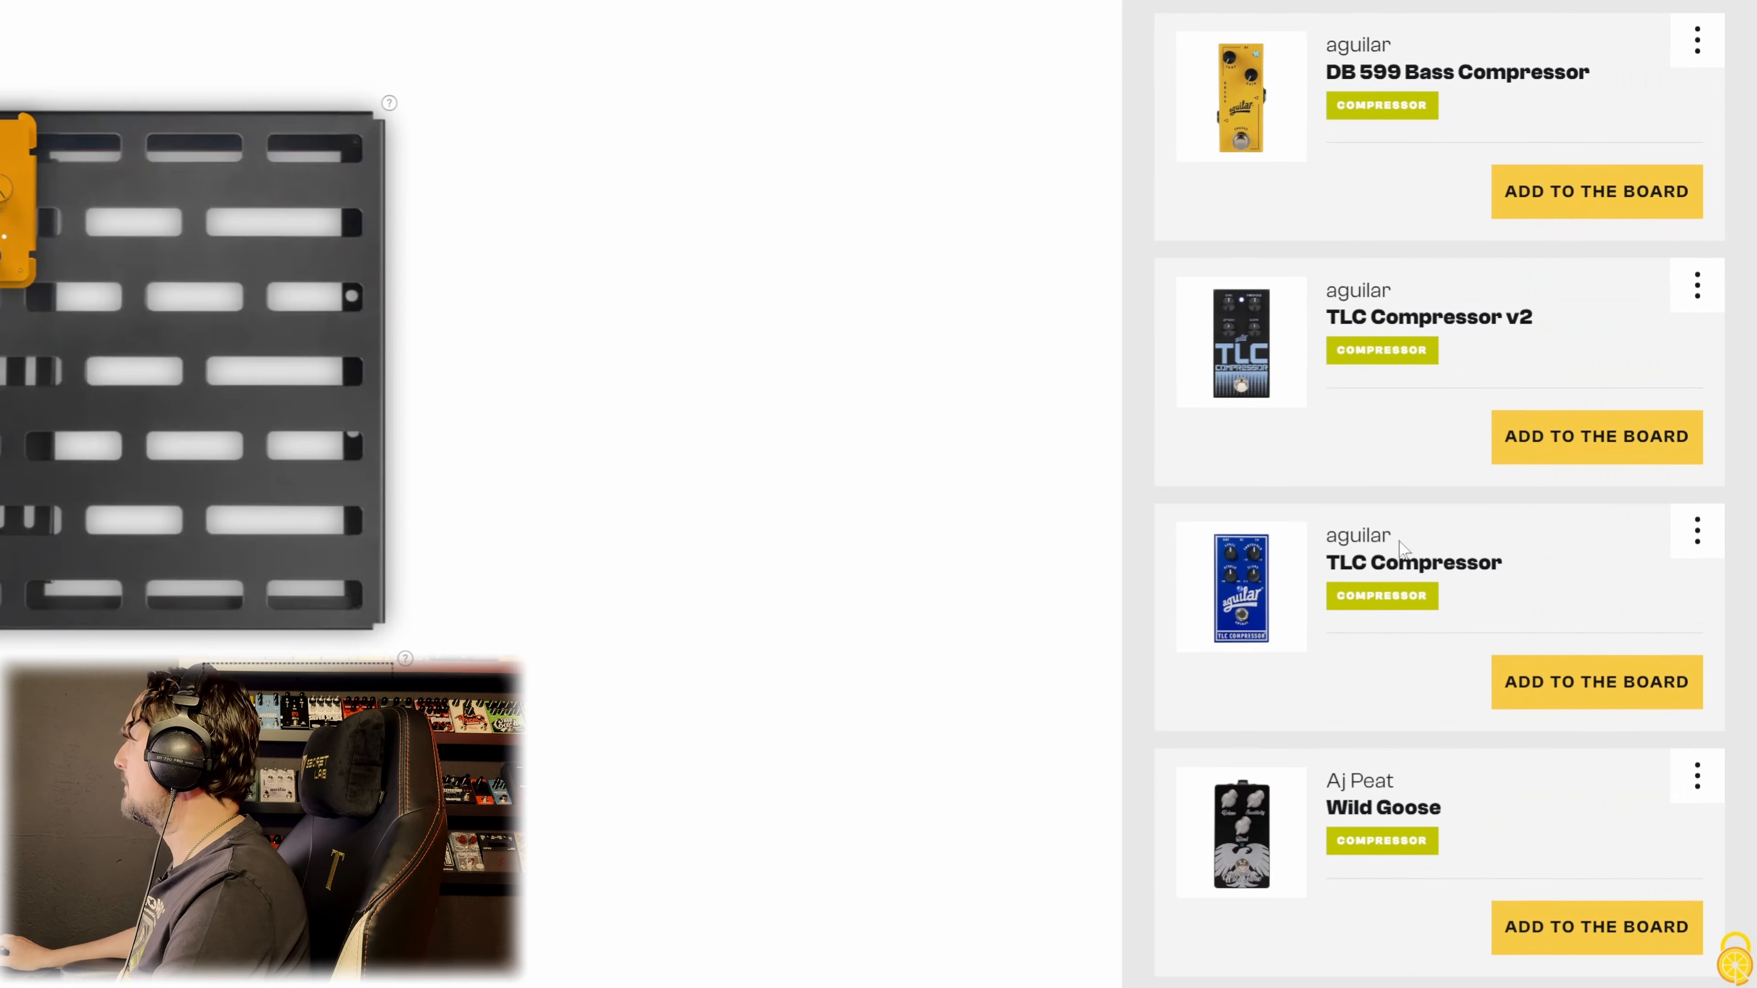
click(1558, 457)
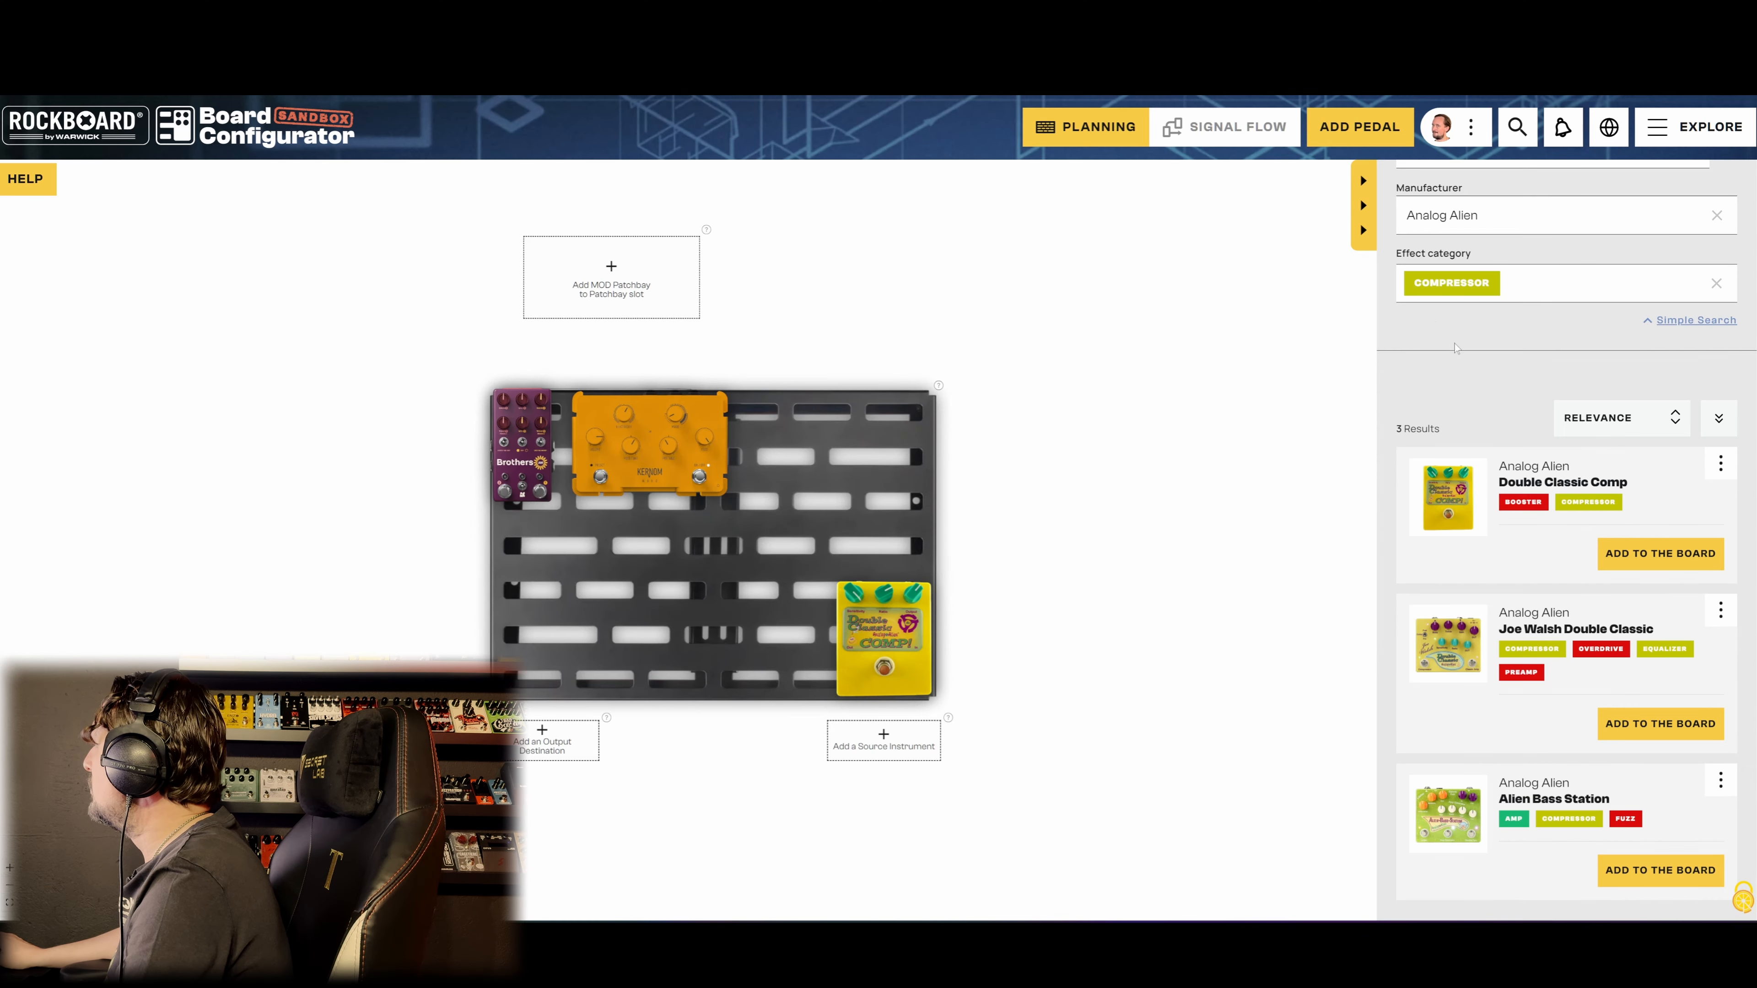
Step: Clear the search filters, search for "sde-3000" and place the BOSS SDE 3000 EVH in the board's lower-left corner
scroll(1511, 443, up, 3)
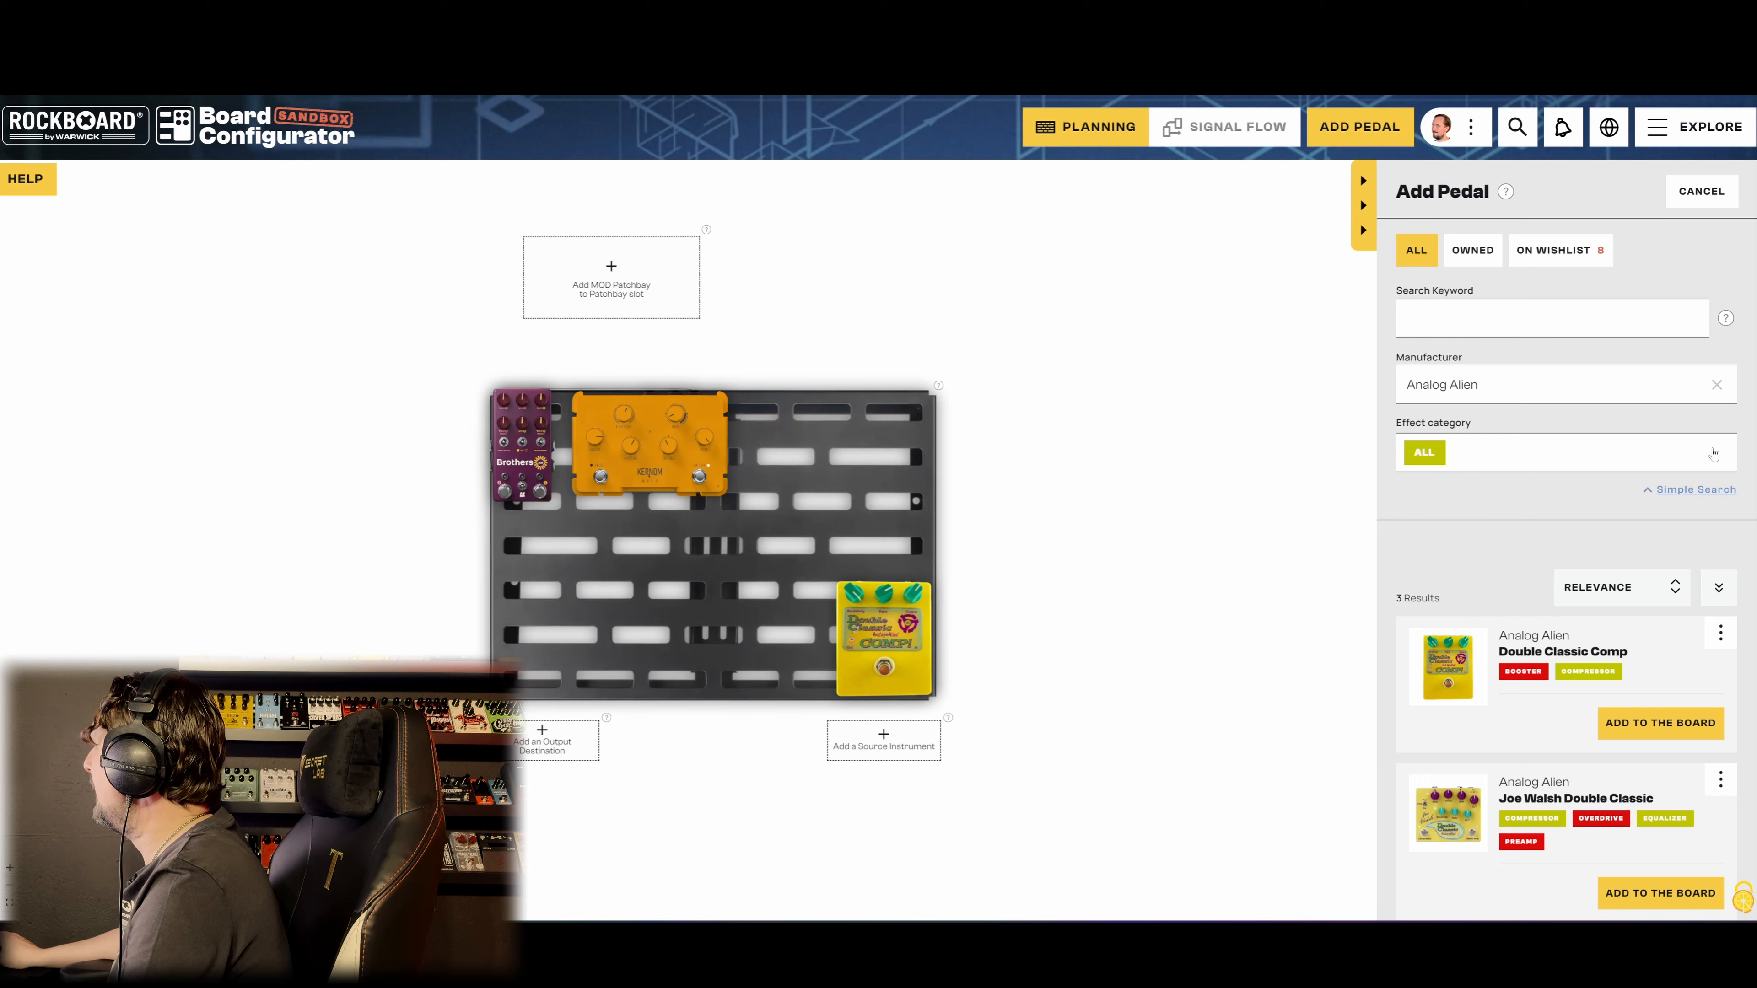
click(1451, 452)
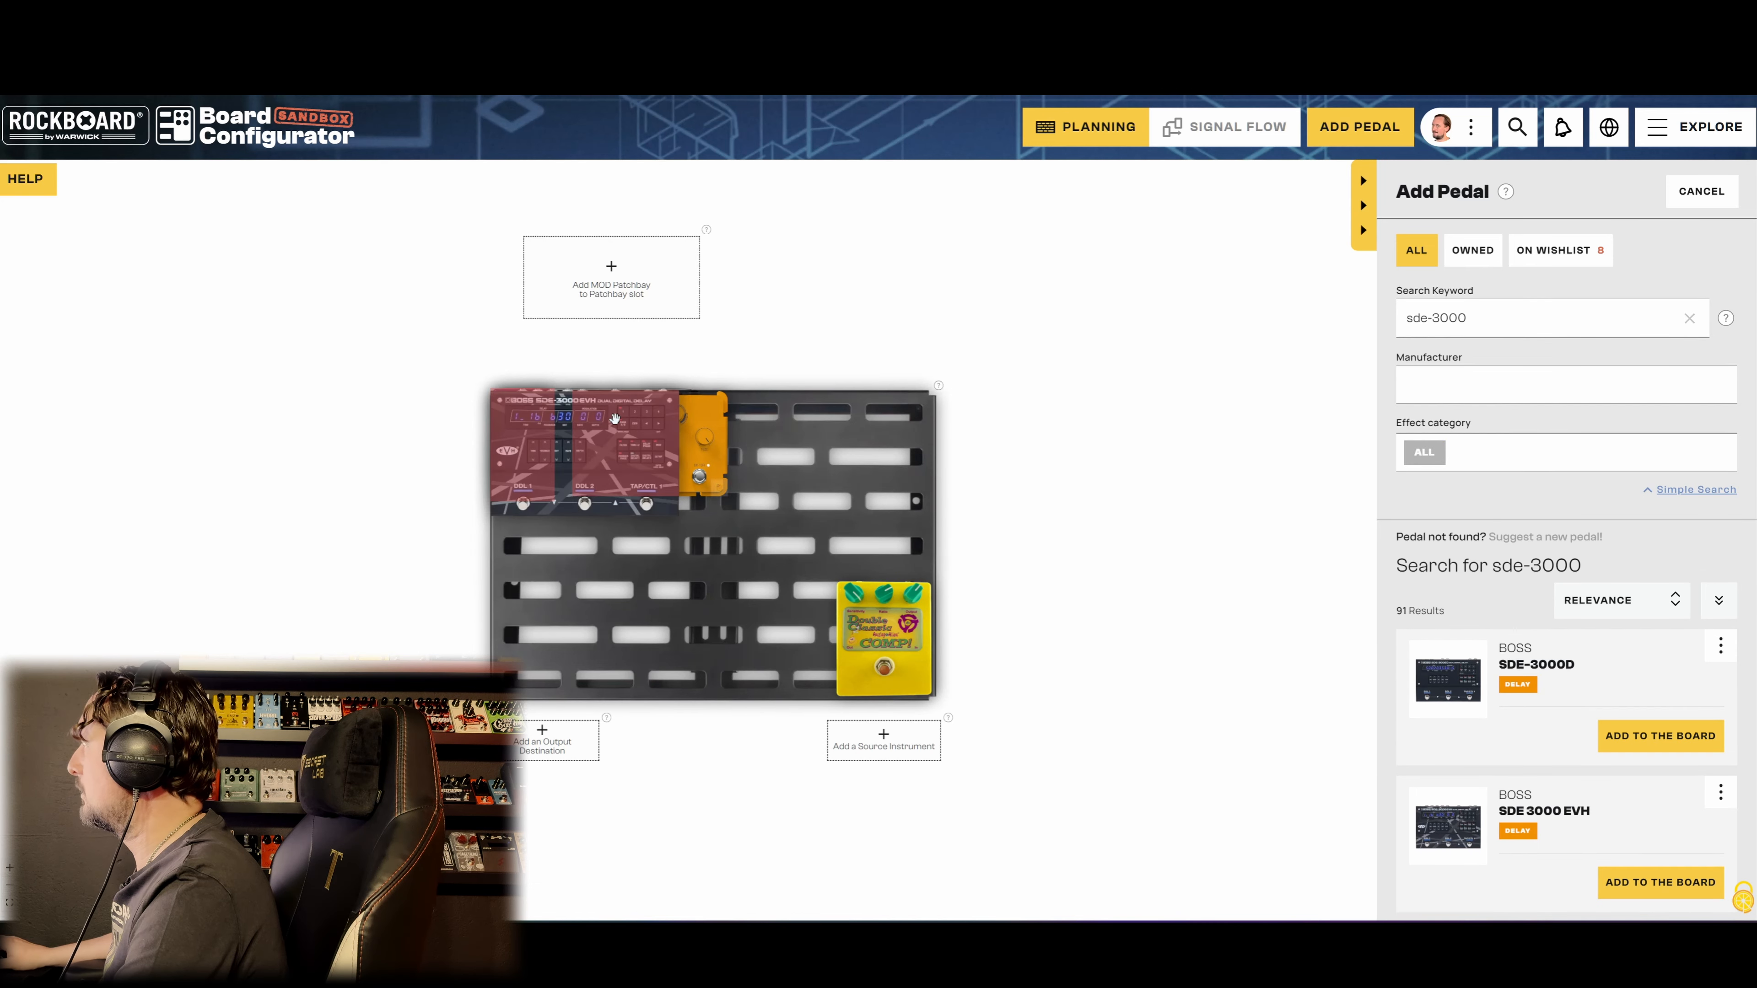
drag(566, 477, 568, 650)
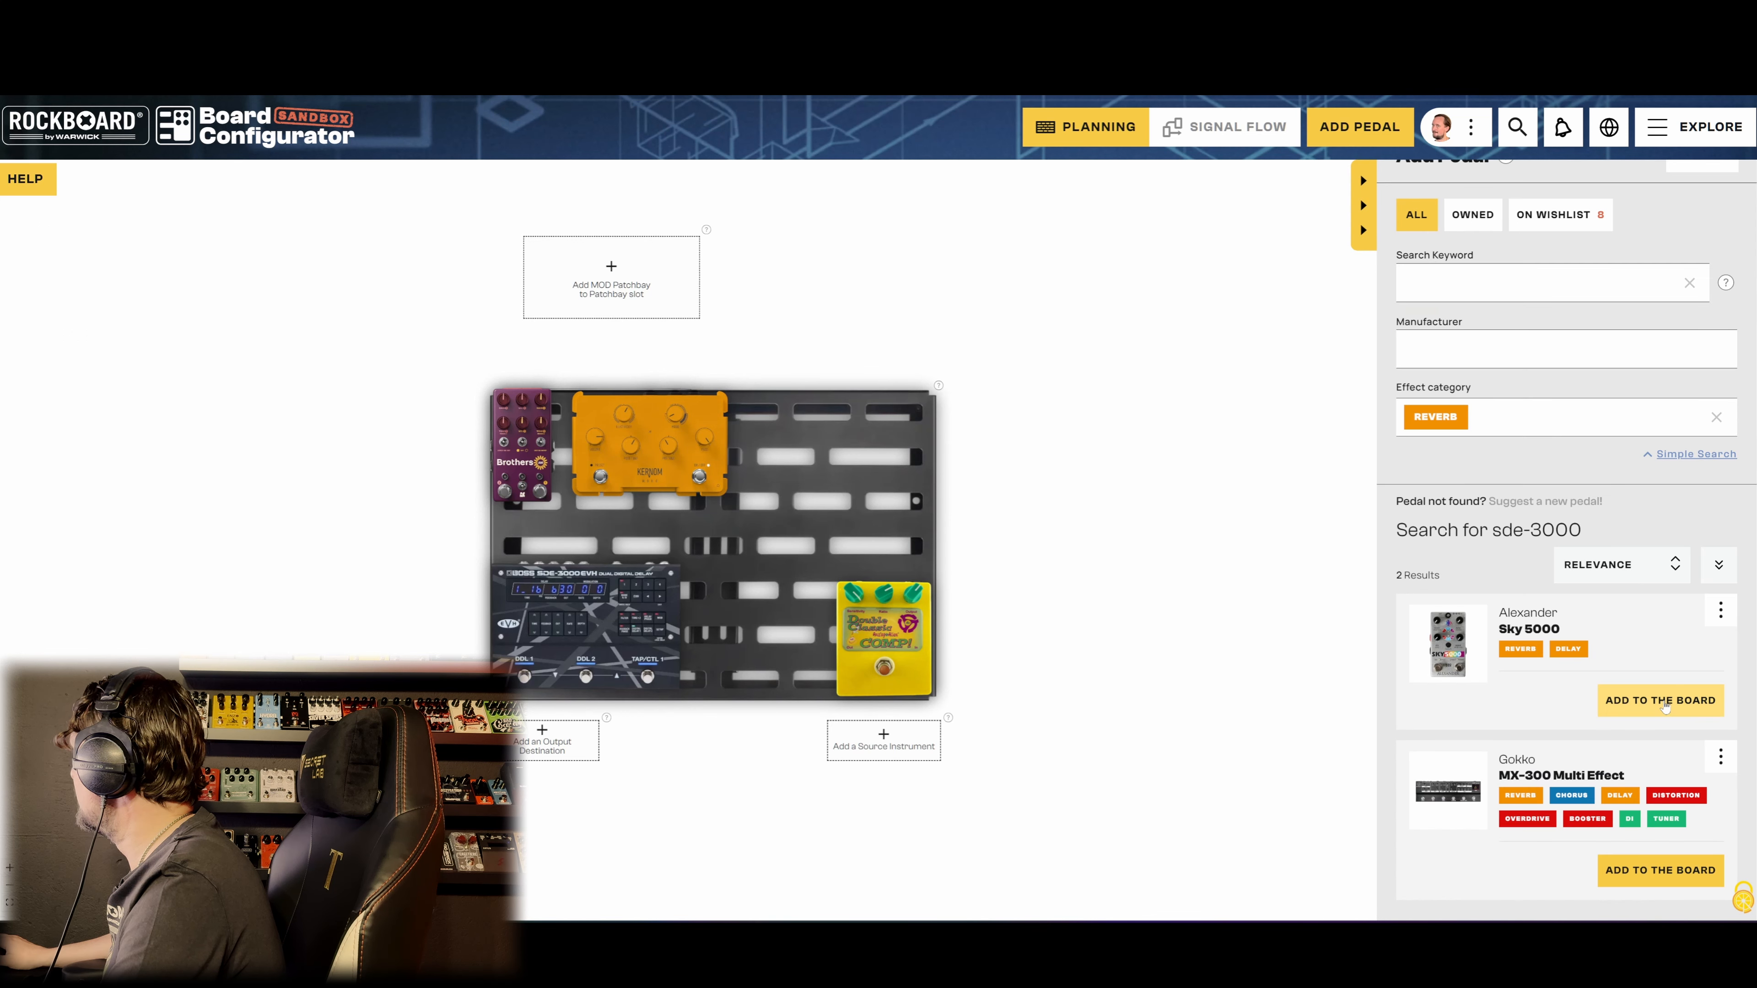
Step: Add the Alexander Sky 5000 from the Reverb category and place it right of the MOHO in the upper row
click(1664, 704)
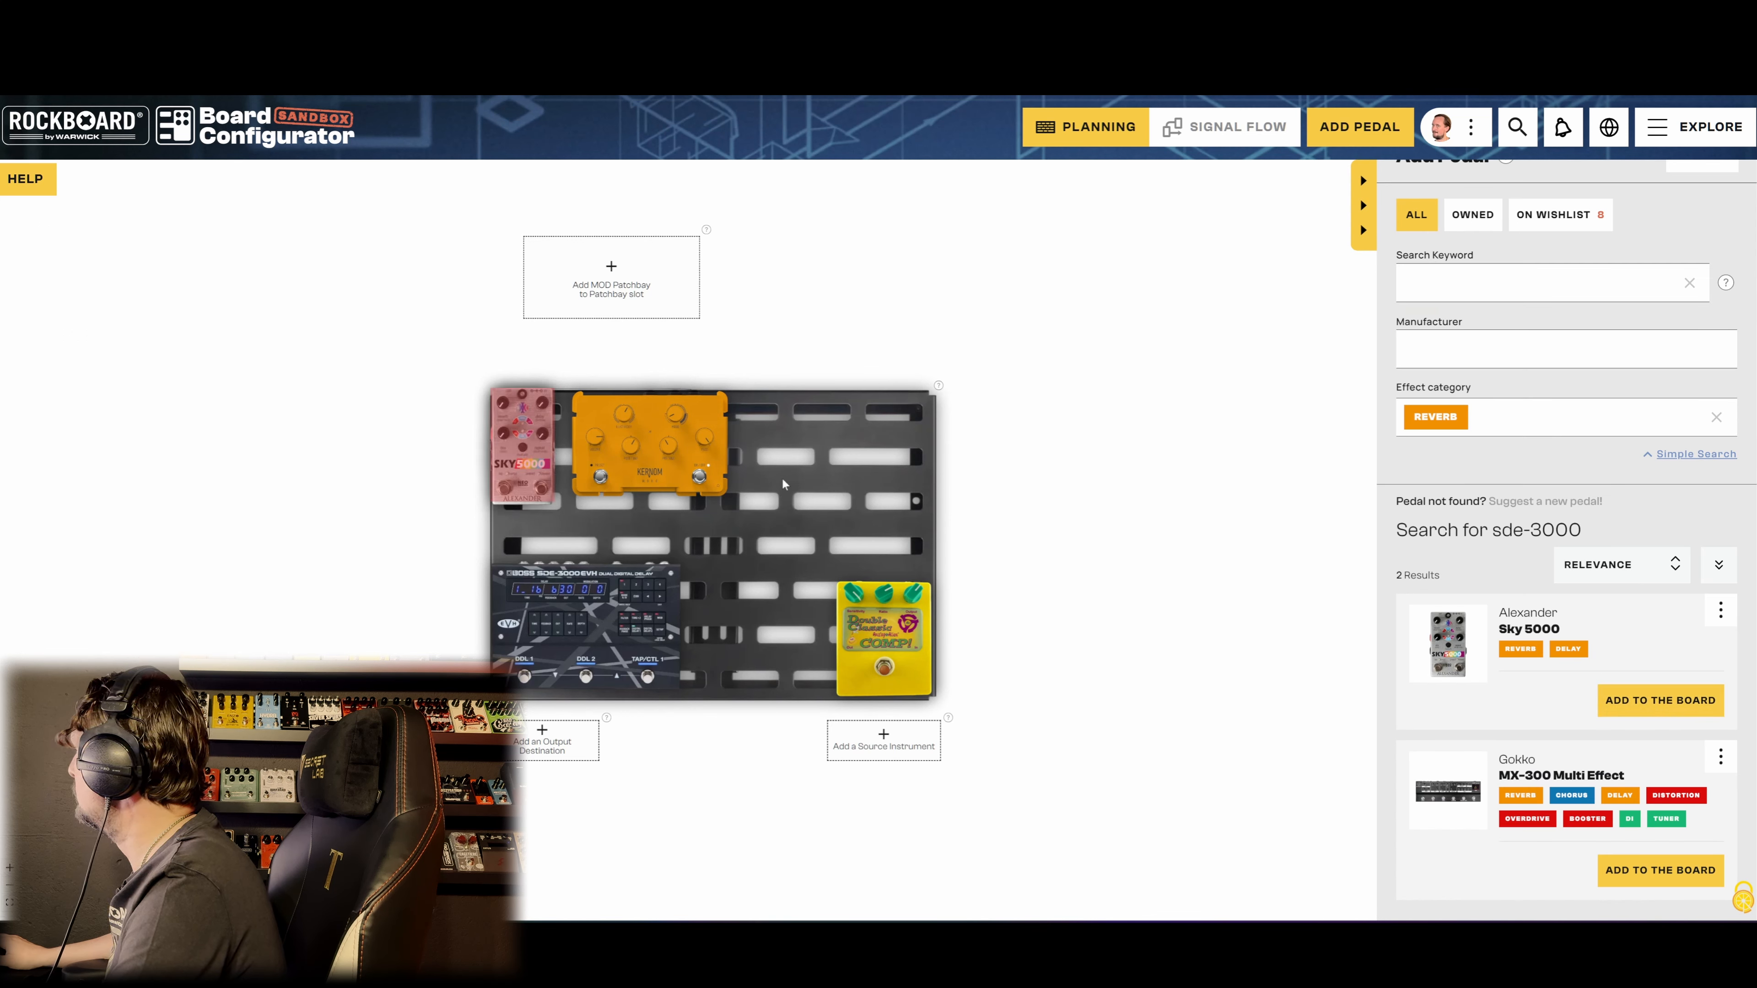
drag(533, 456, 784, 476)
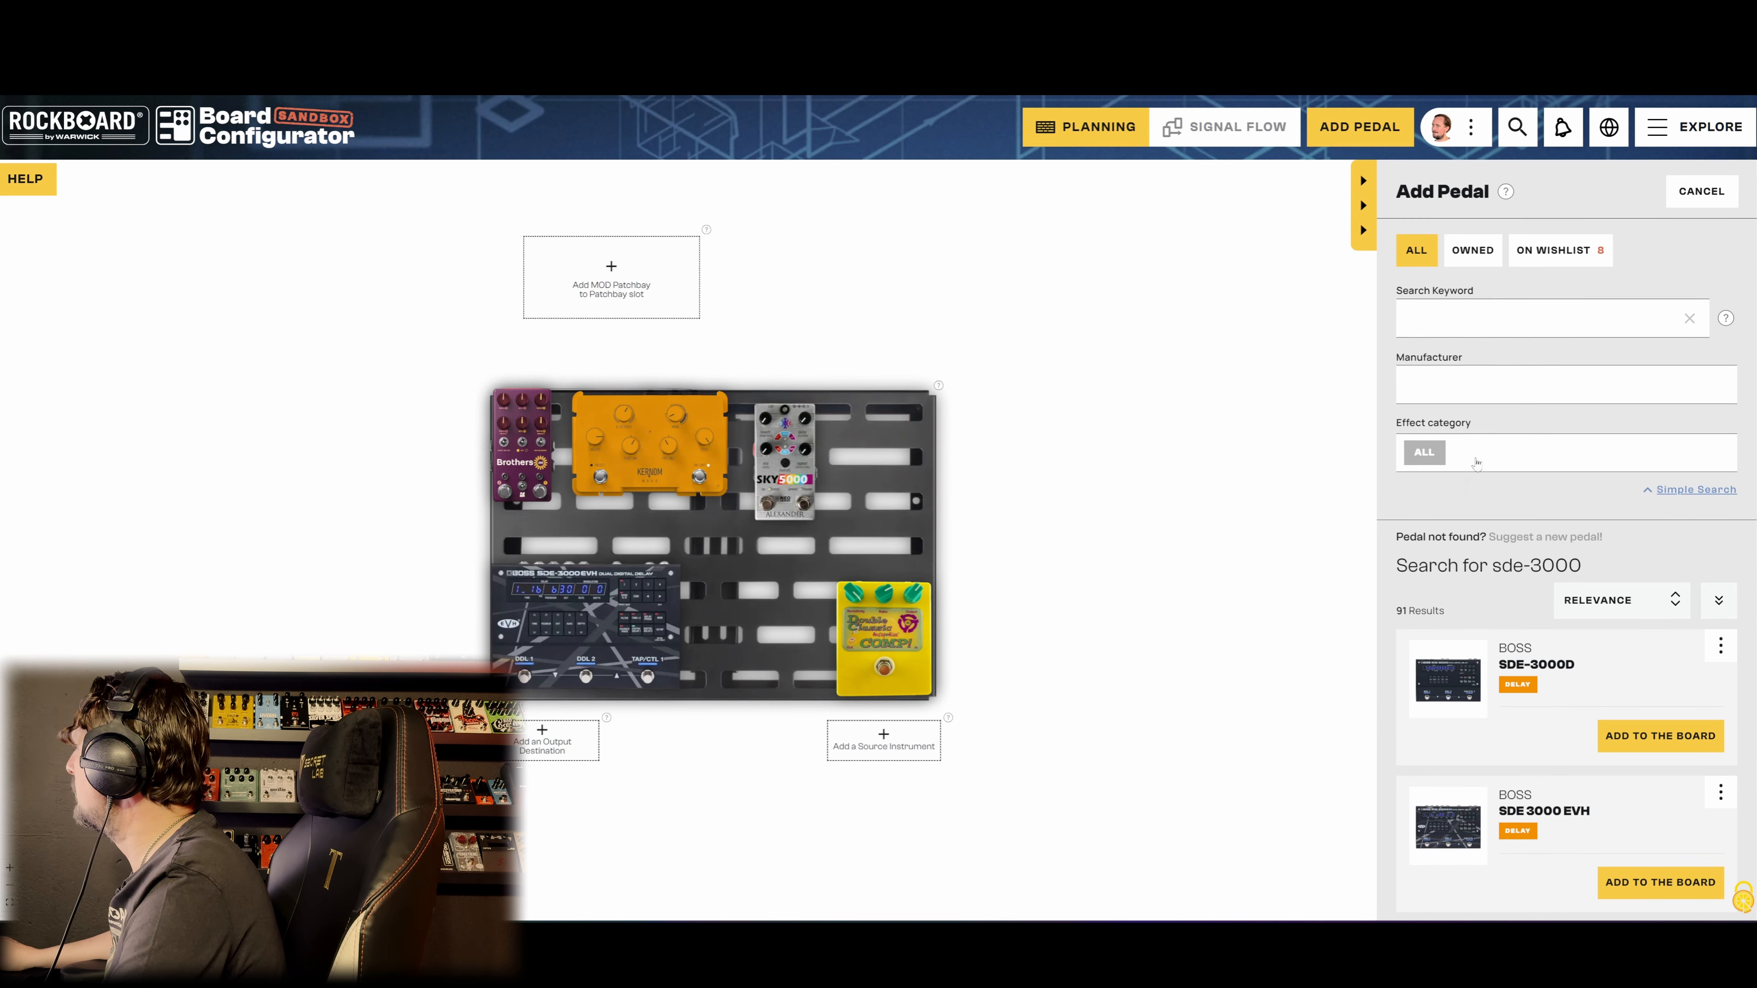
Step: Filter by Chorus, place the Aria ACH-1 Stereo Chorus in the board's upper-right corner and collapse the pedal search
click(1482, 465)
click(1657, 521)
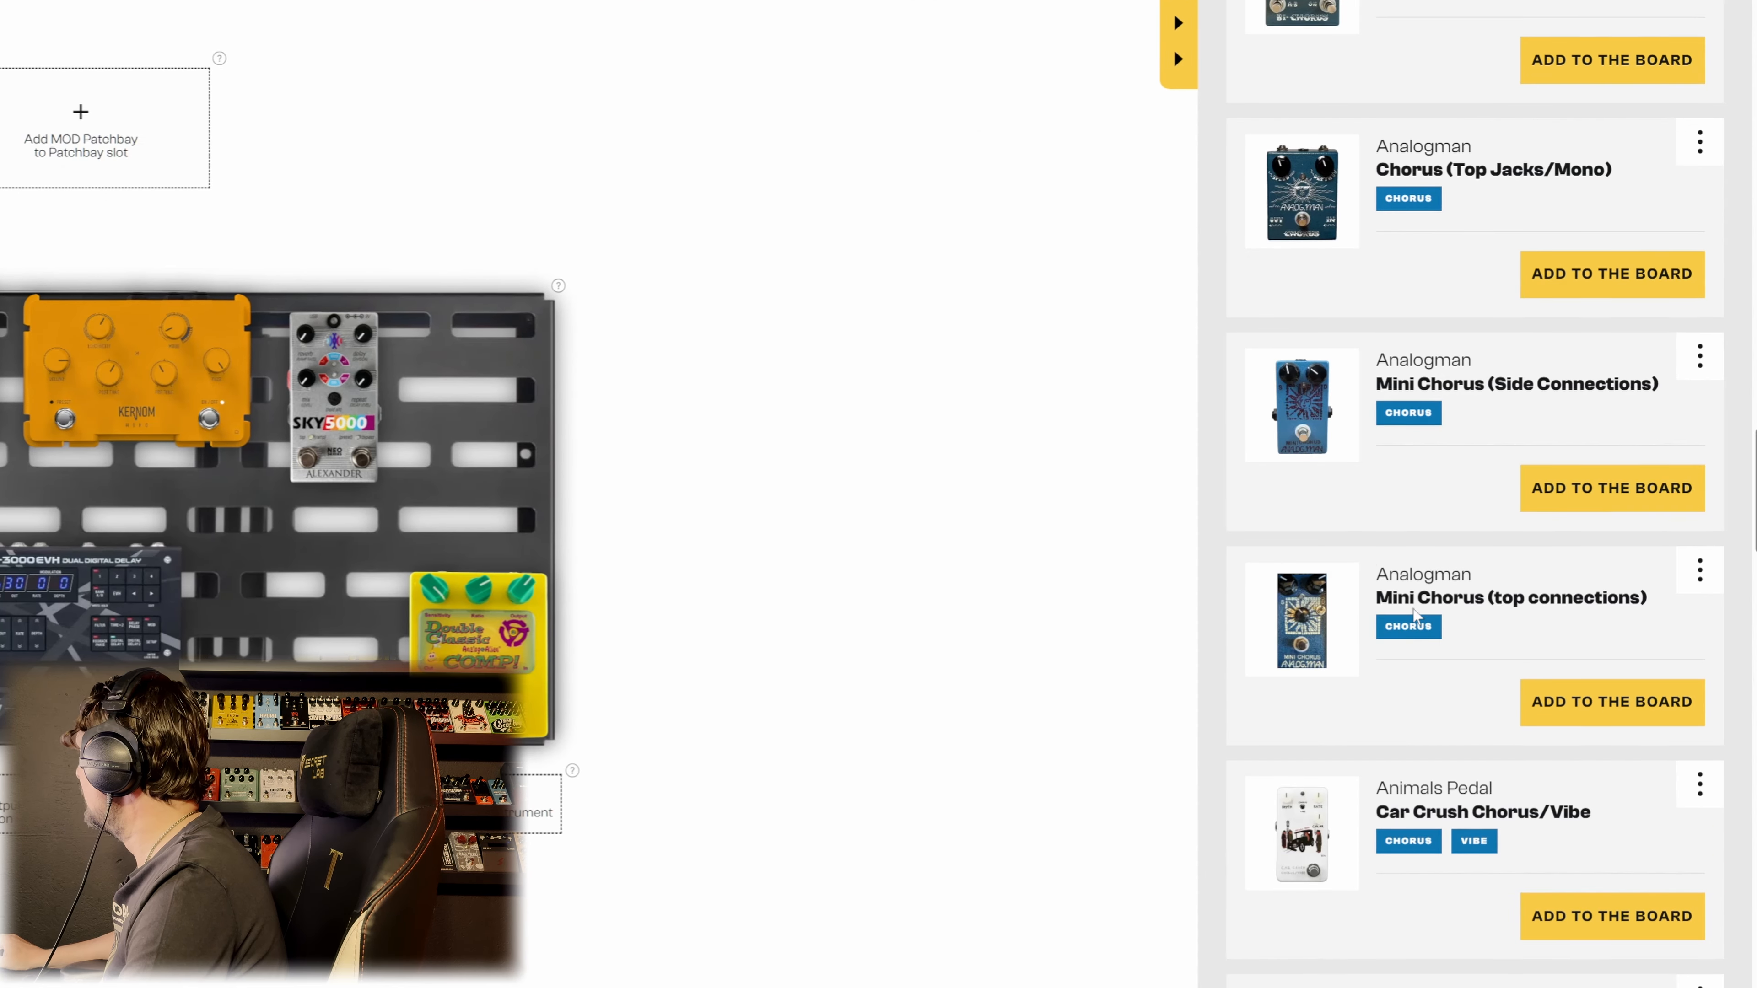
scroll(1518, 613, down, 5)
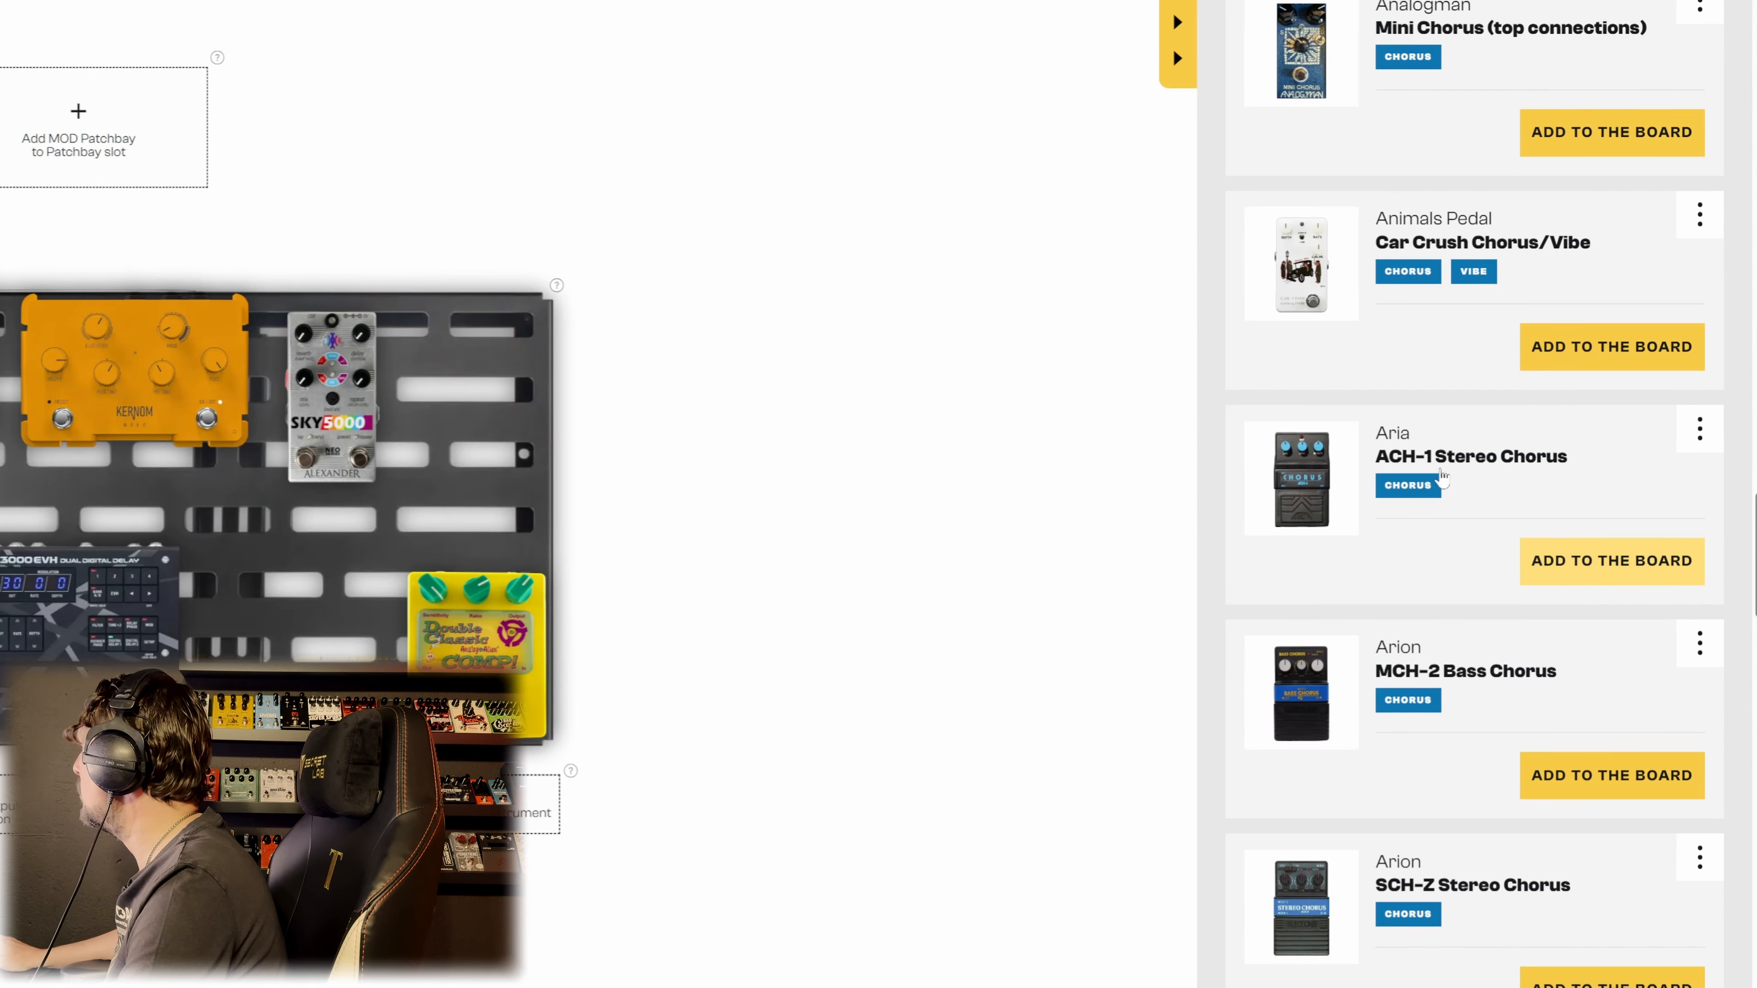
click(1172, 47)
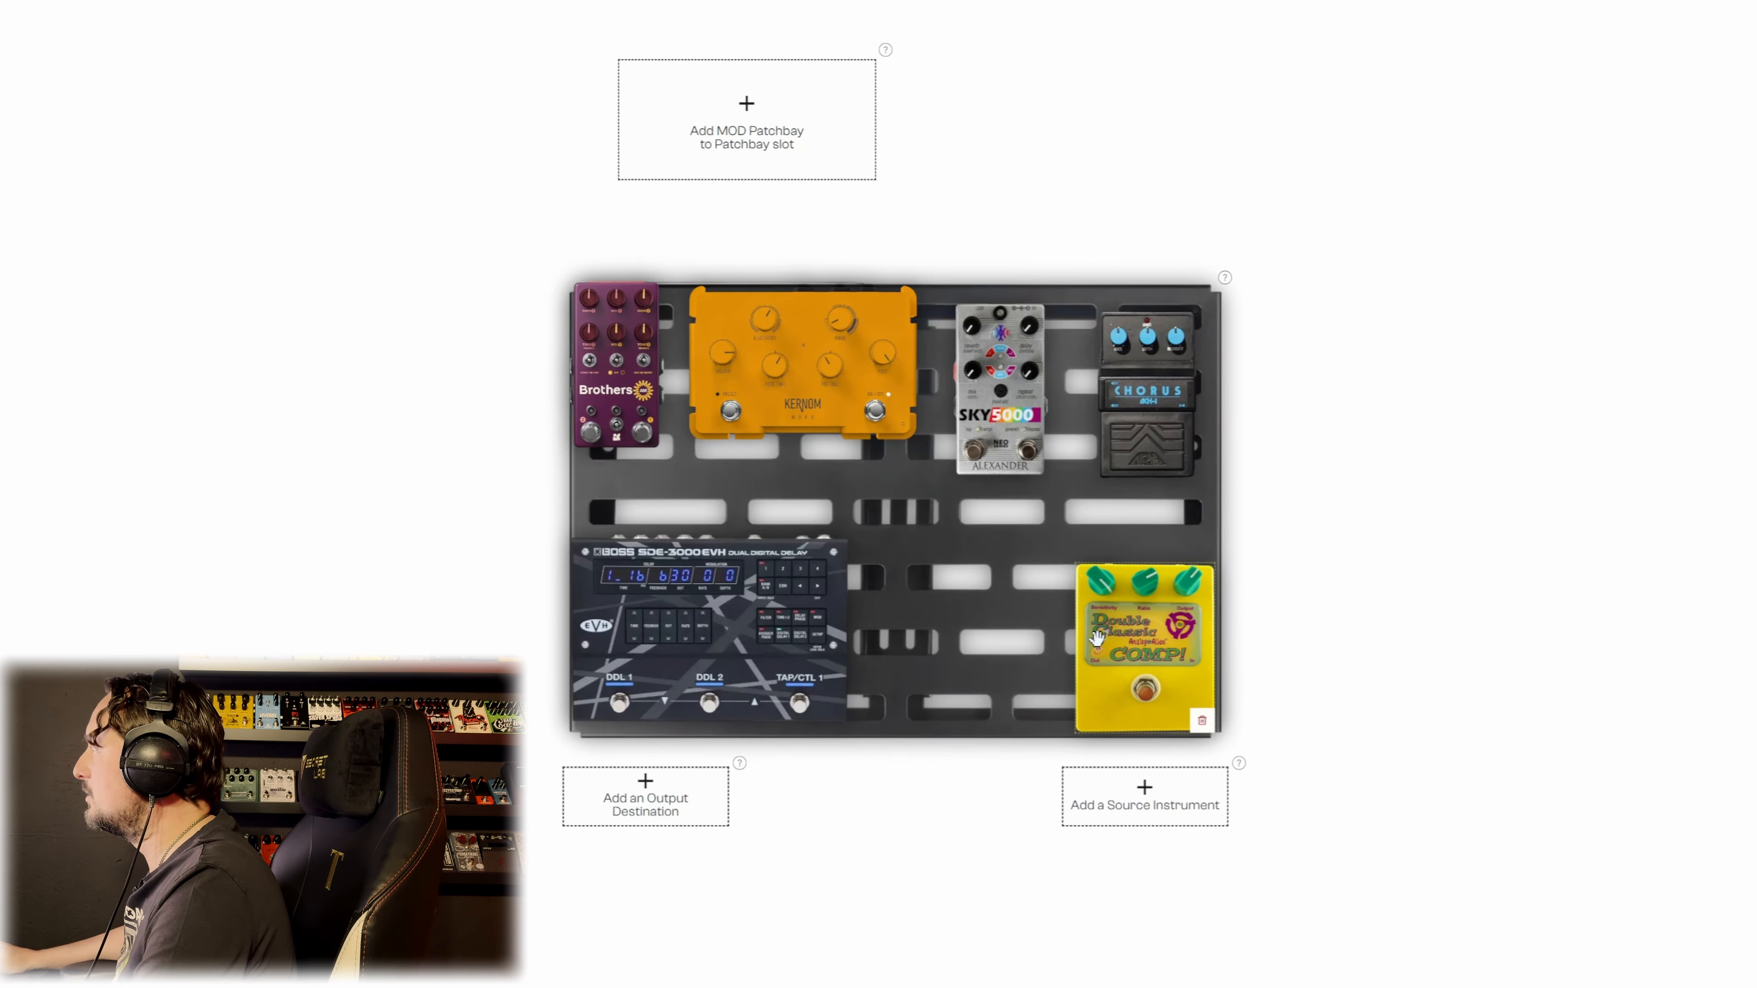
Step: Rearrange the pedals with the SDE 3000 EVH in the upper row and the Brothers AM and MOHO in the lower row
drag(787, 405, 922, 671)
drag(744, 594, 796, 381)
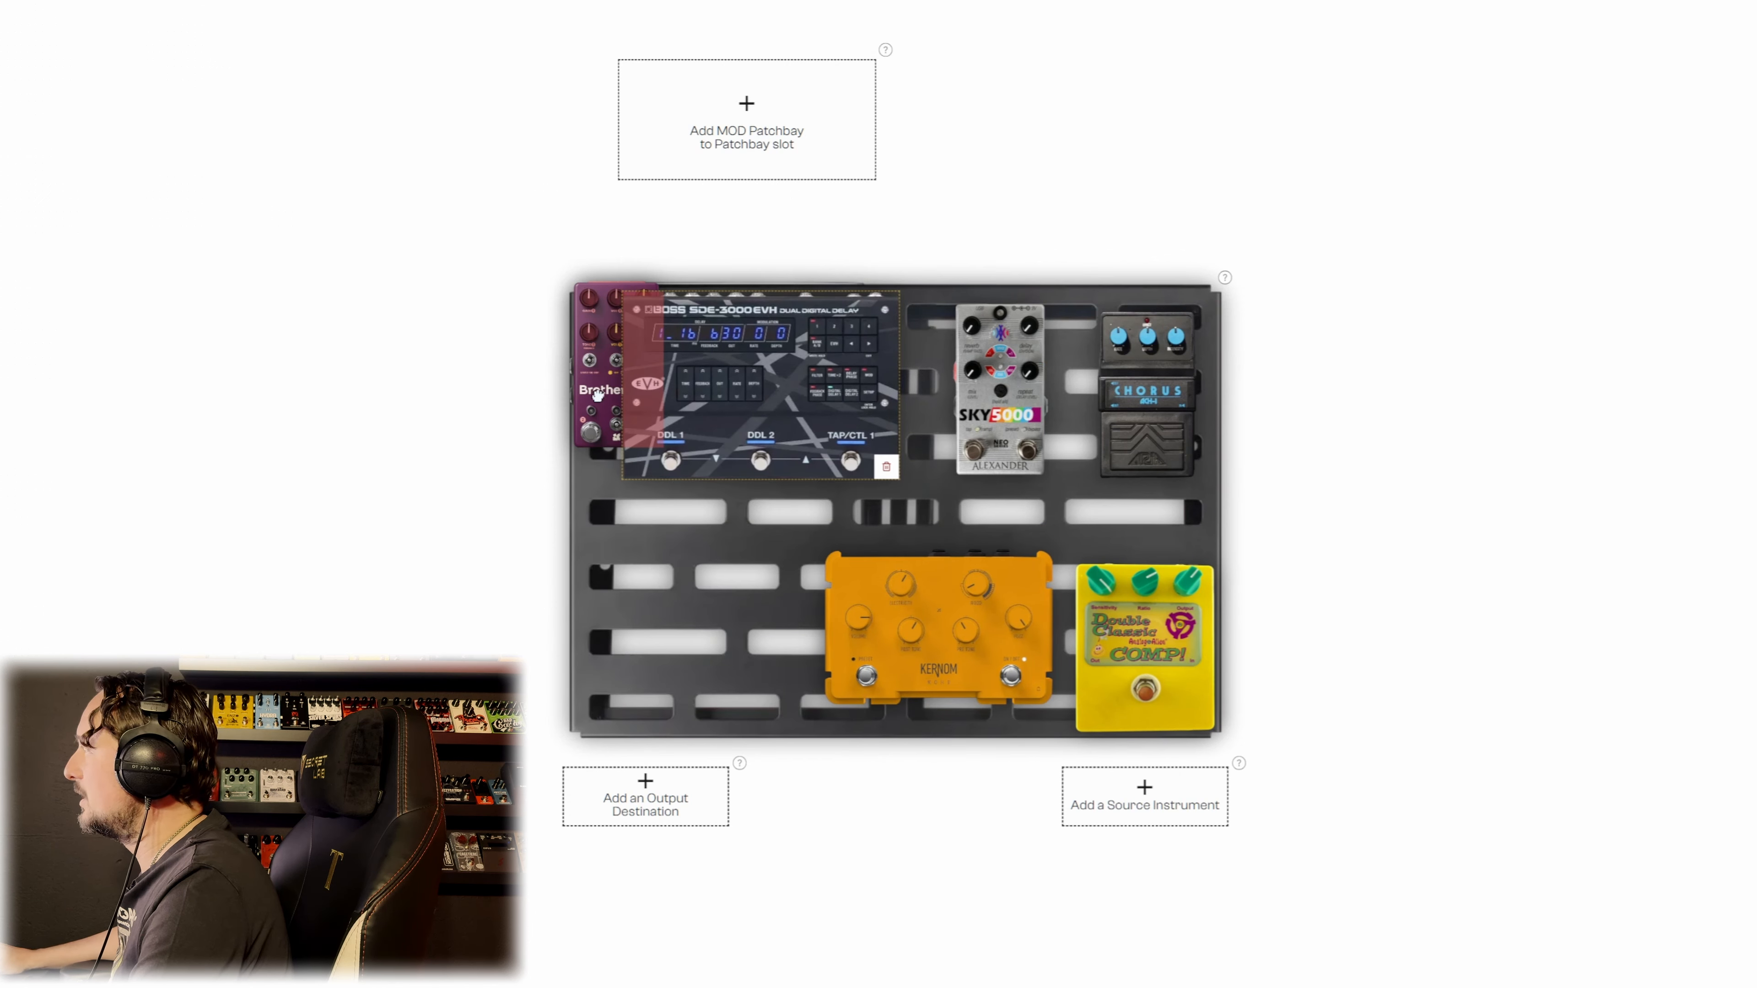
drag(597, 395, 638, 654)
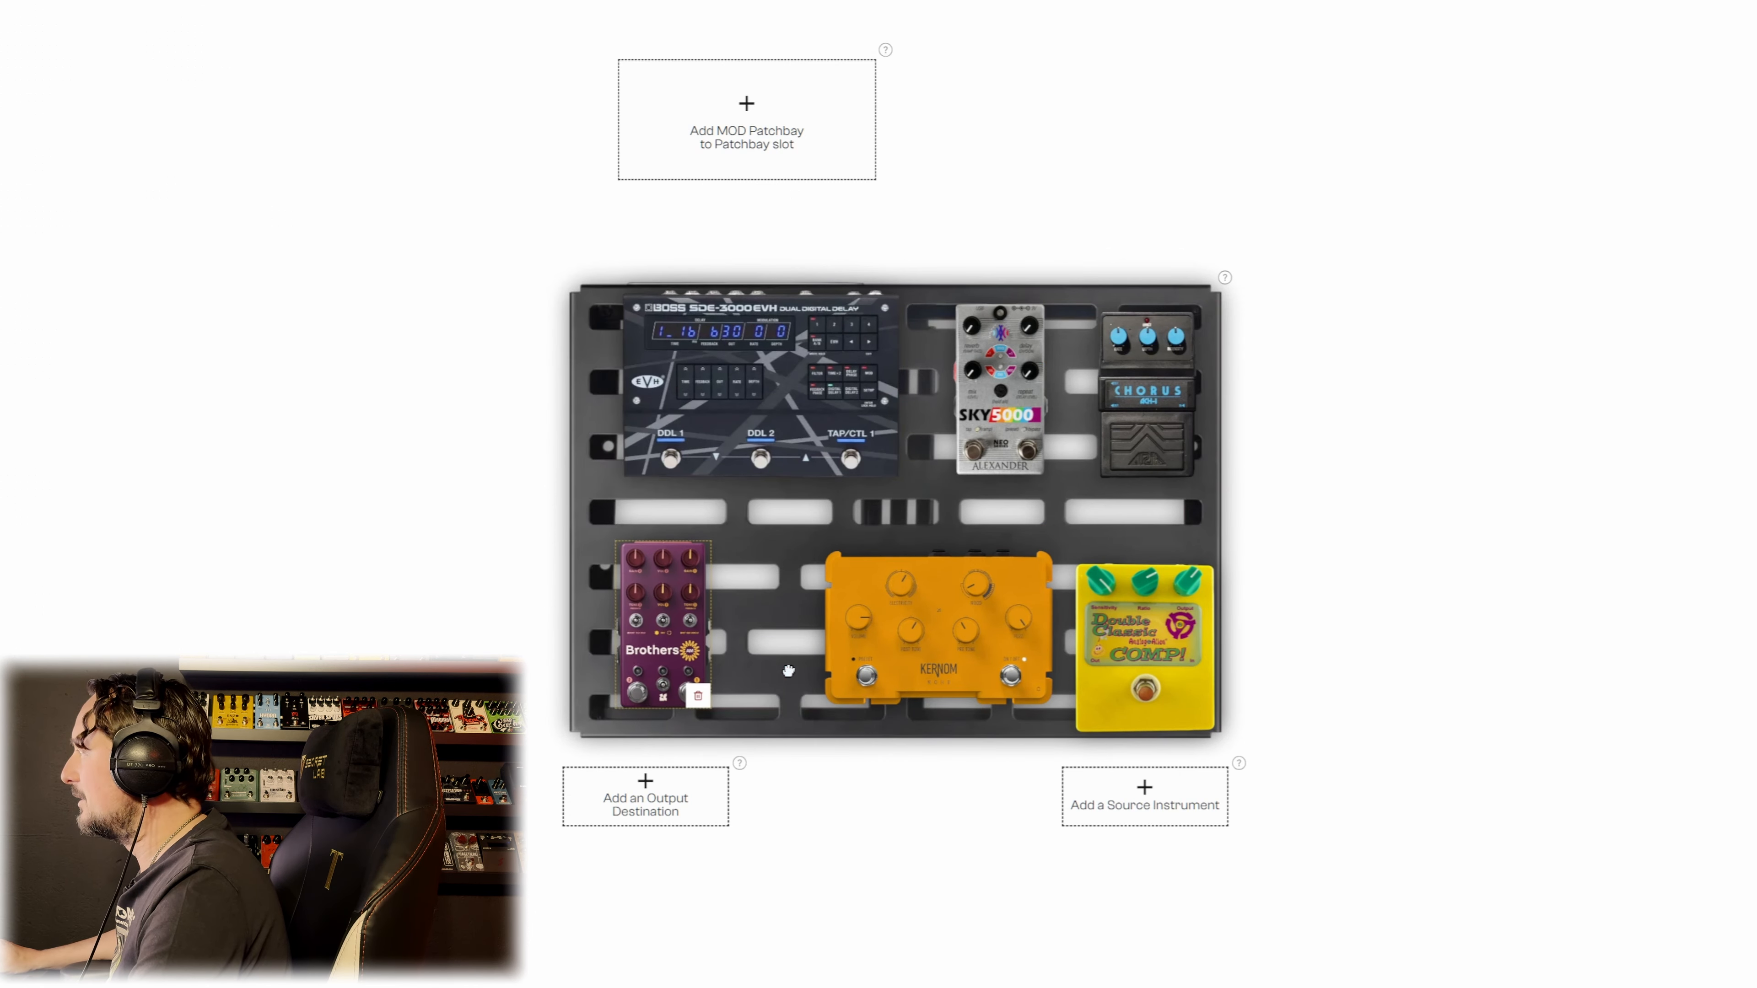
mouse_move(931, 650)
mouse_down()
mouse_move(865, 654)
mouse_move(902, 654)
mouse_up()
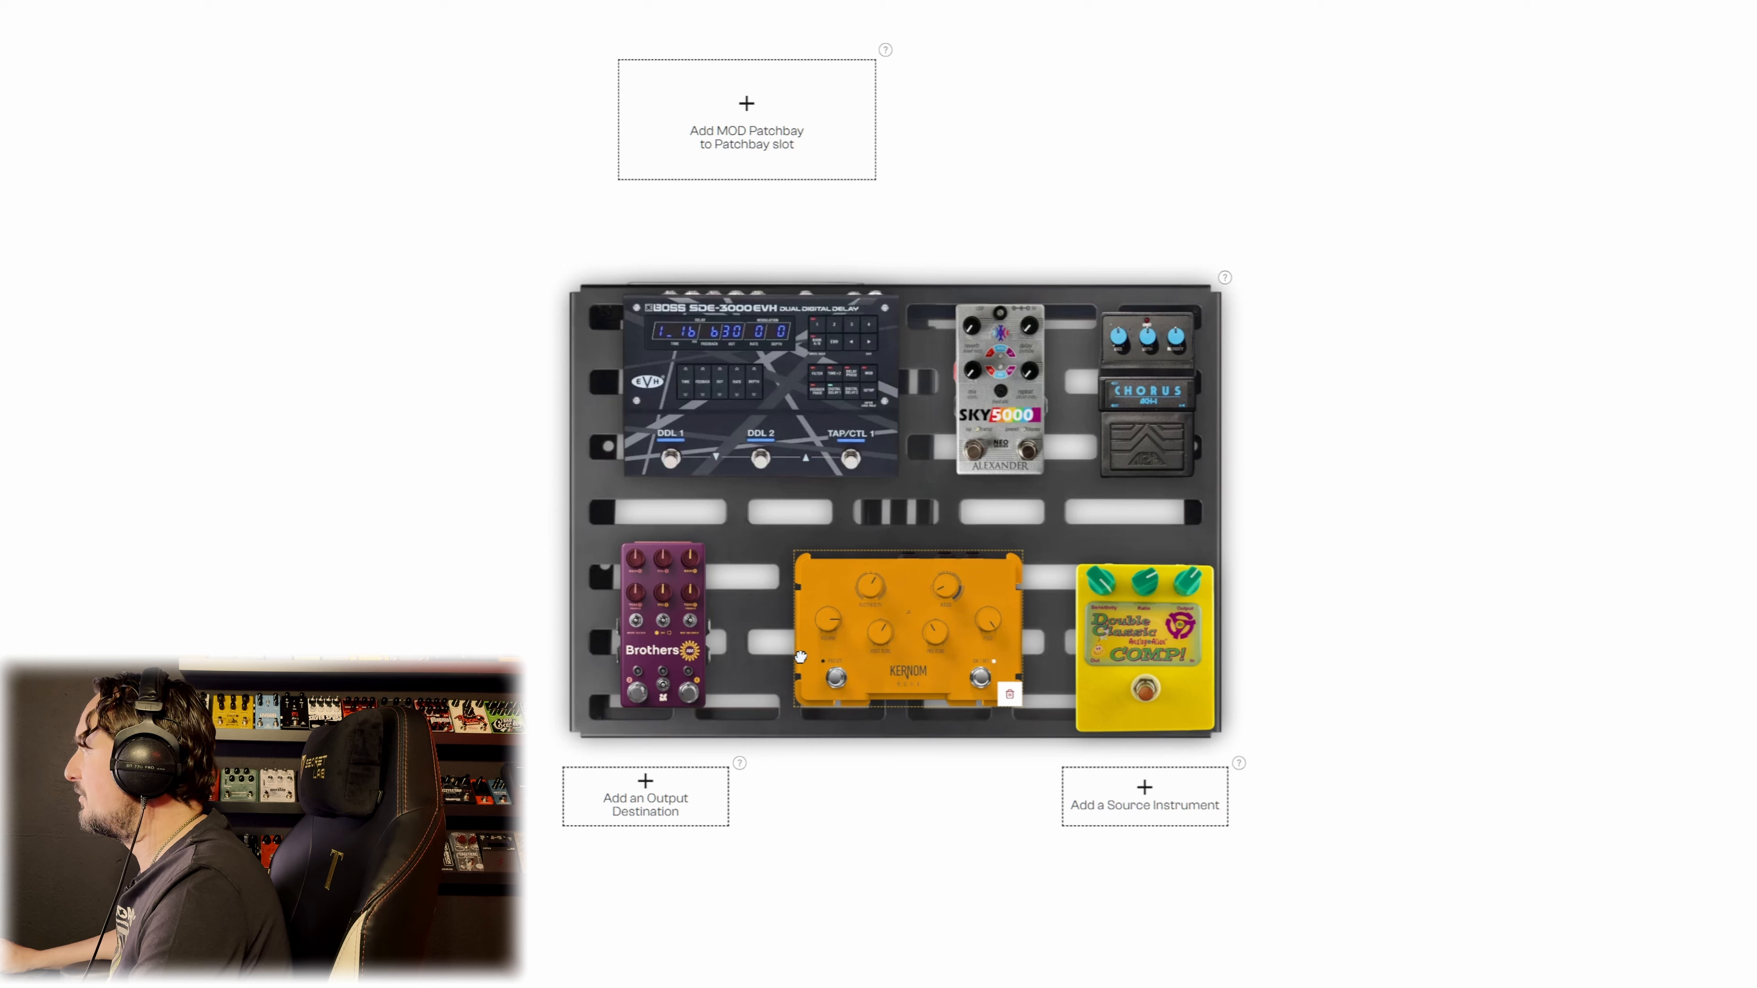
drag(656, 651, 708, 665)
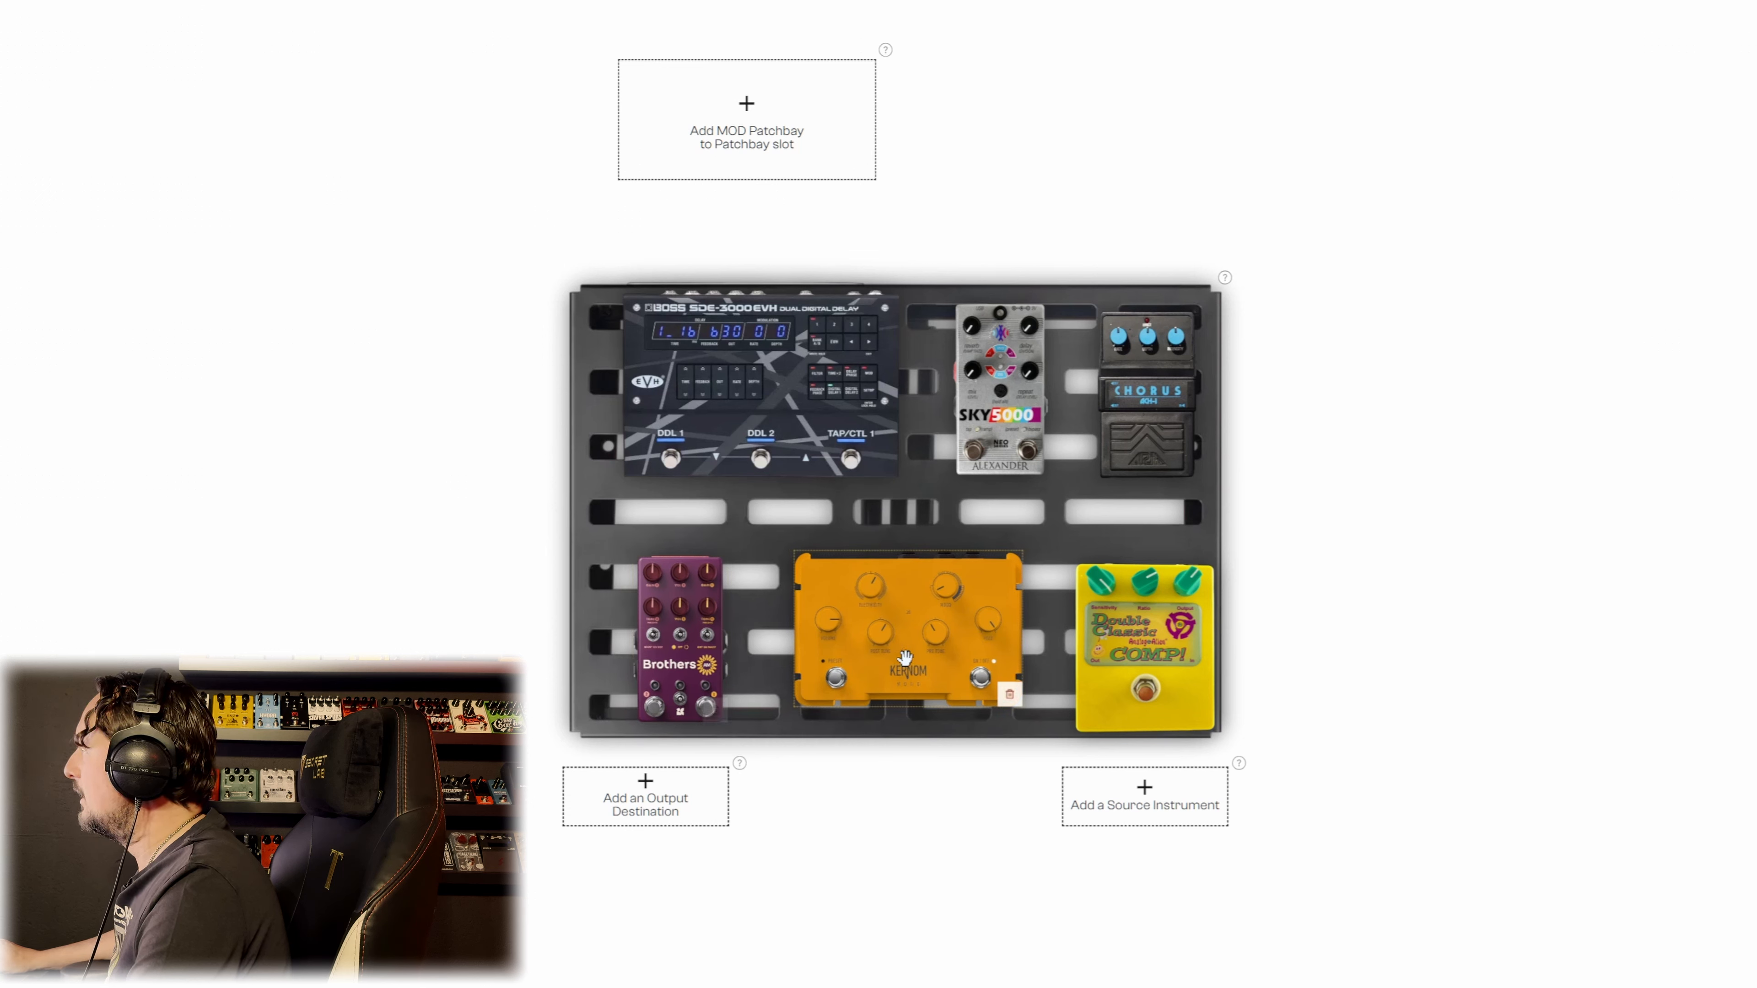
Step: Shift the MOHO slightly and rearrange the upper row so the Sky 5000 comes first and the SDE 3000 EVH sits in the middle
drag(905, 656, 877, 671)
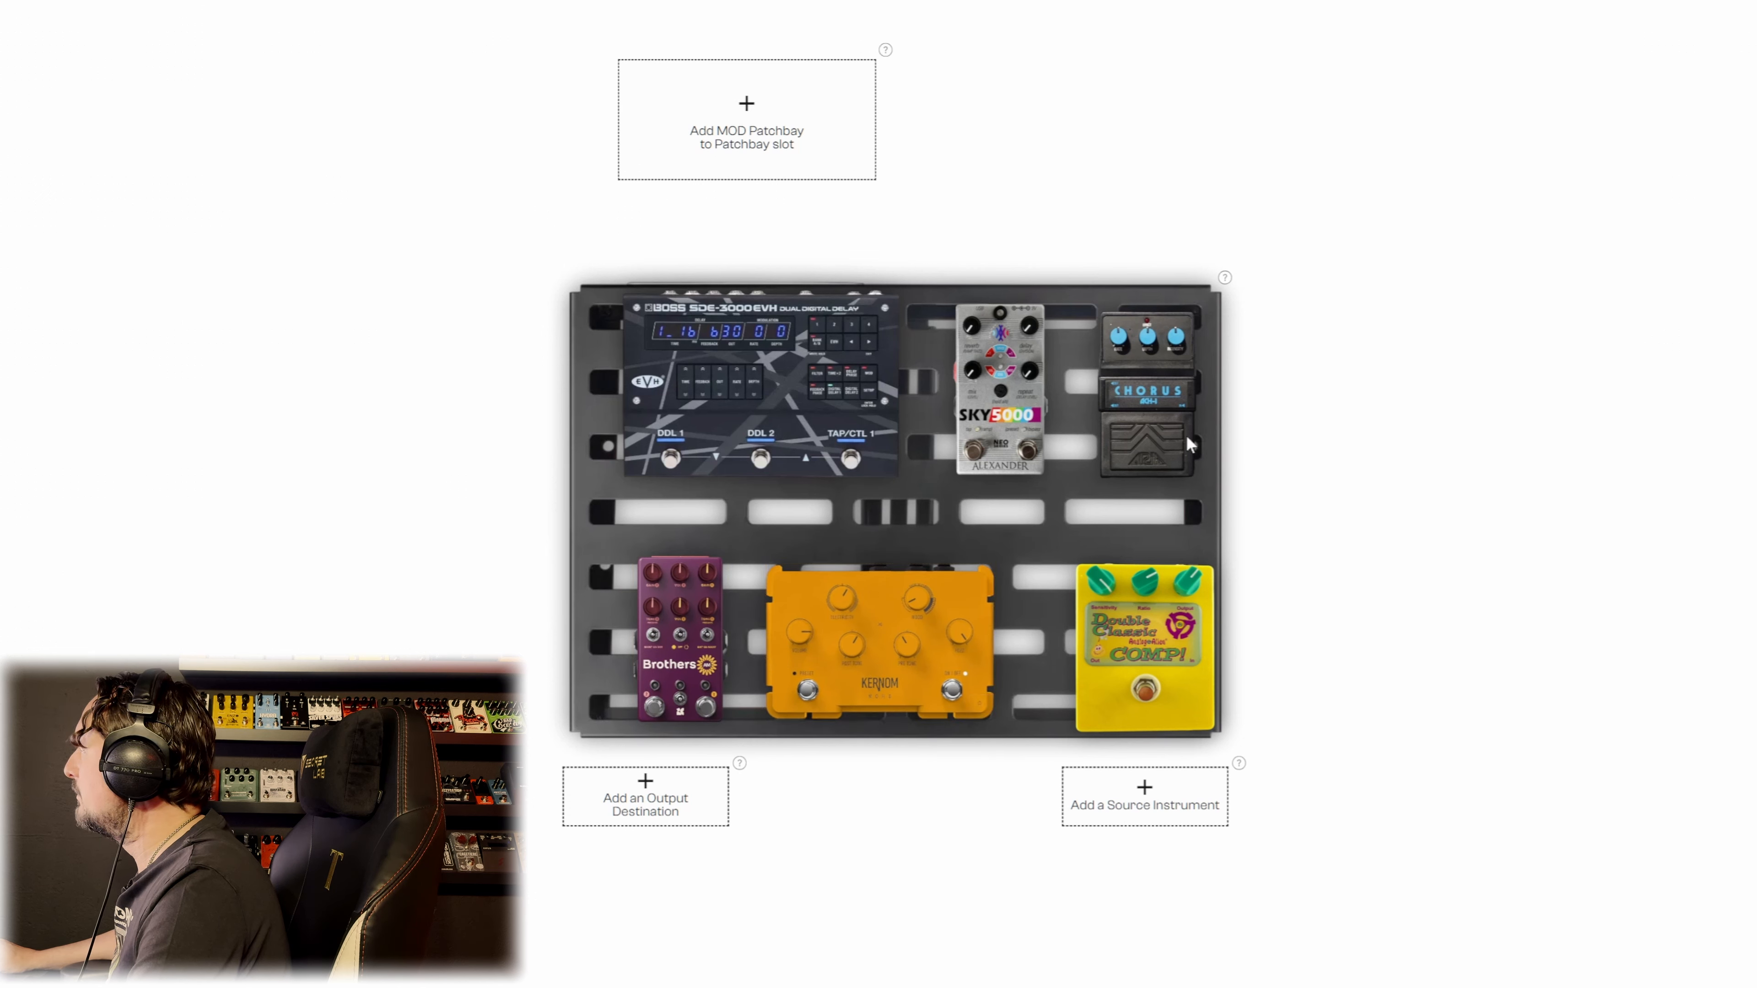
drag(838, 422, 670, 426)
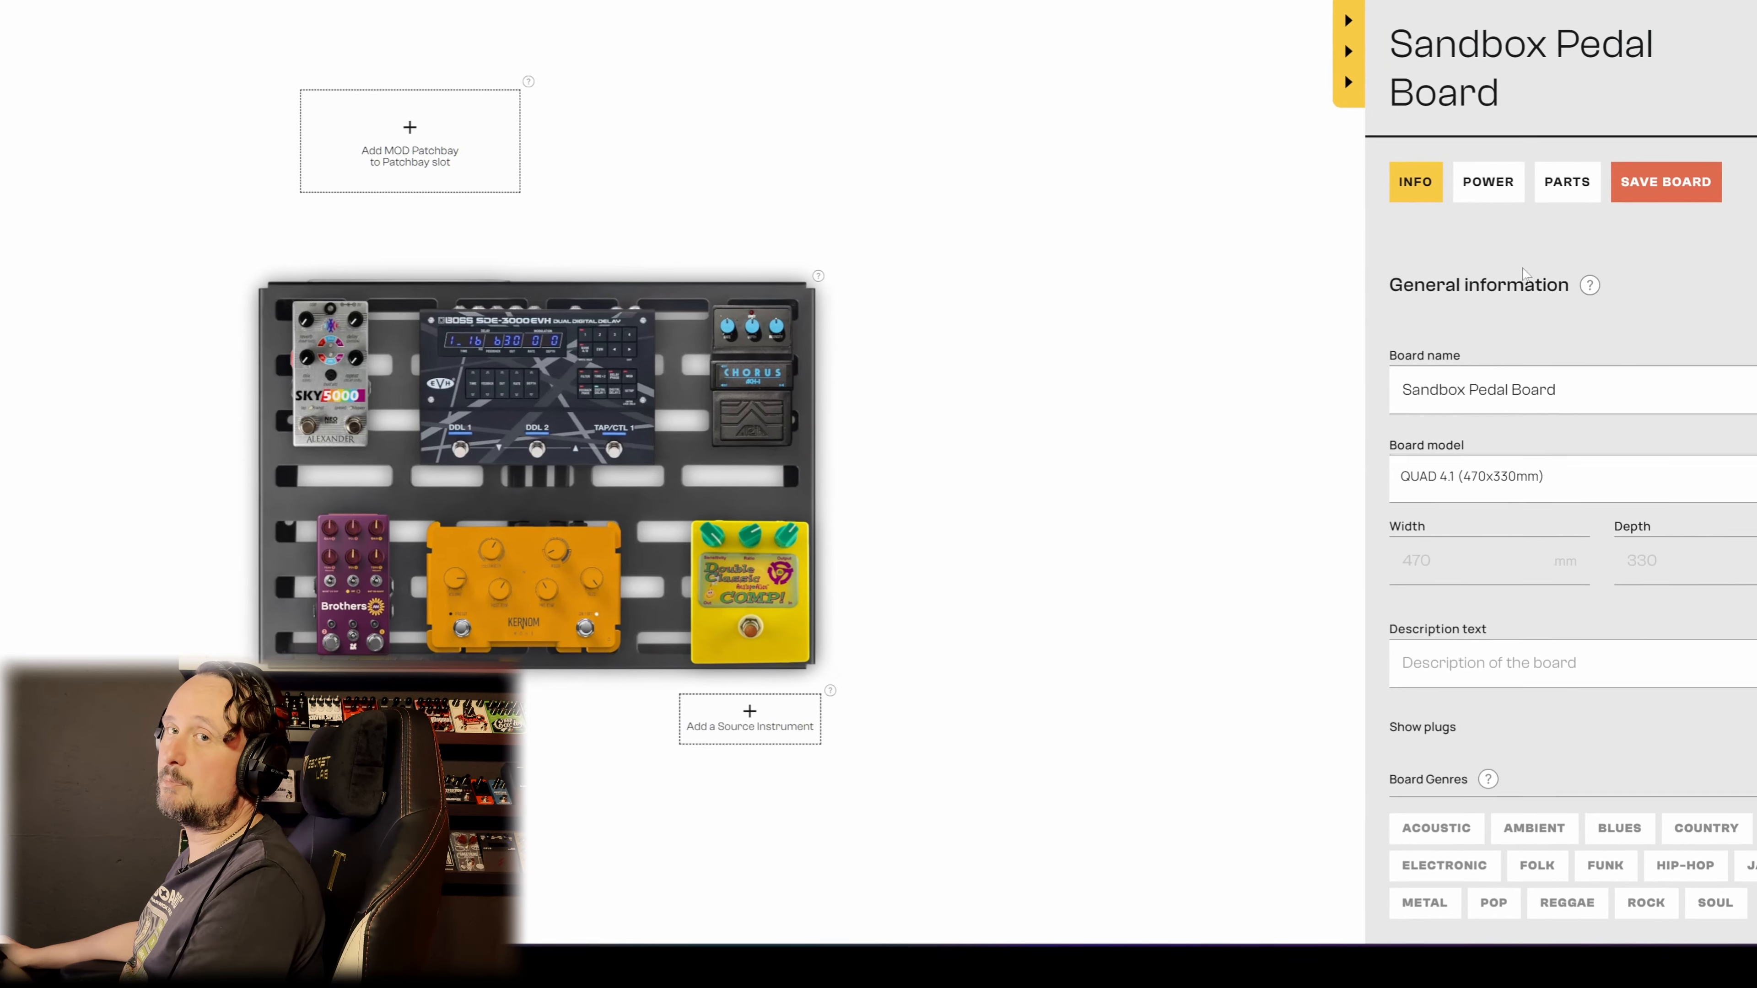
Step: Change the board model to TRES 3.3 (722x236mm) and try fitting the pedals onto the shallower board
click(1475, 465)
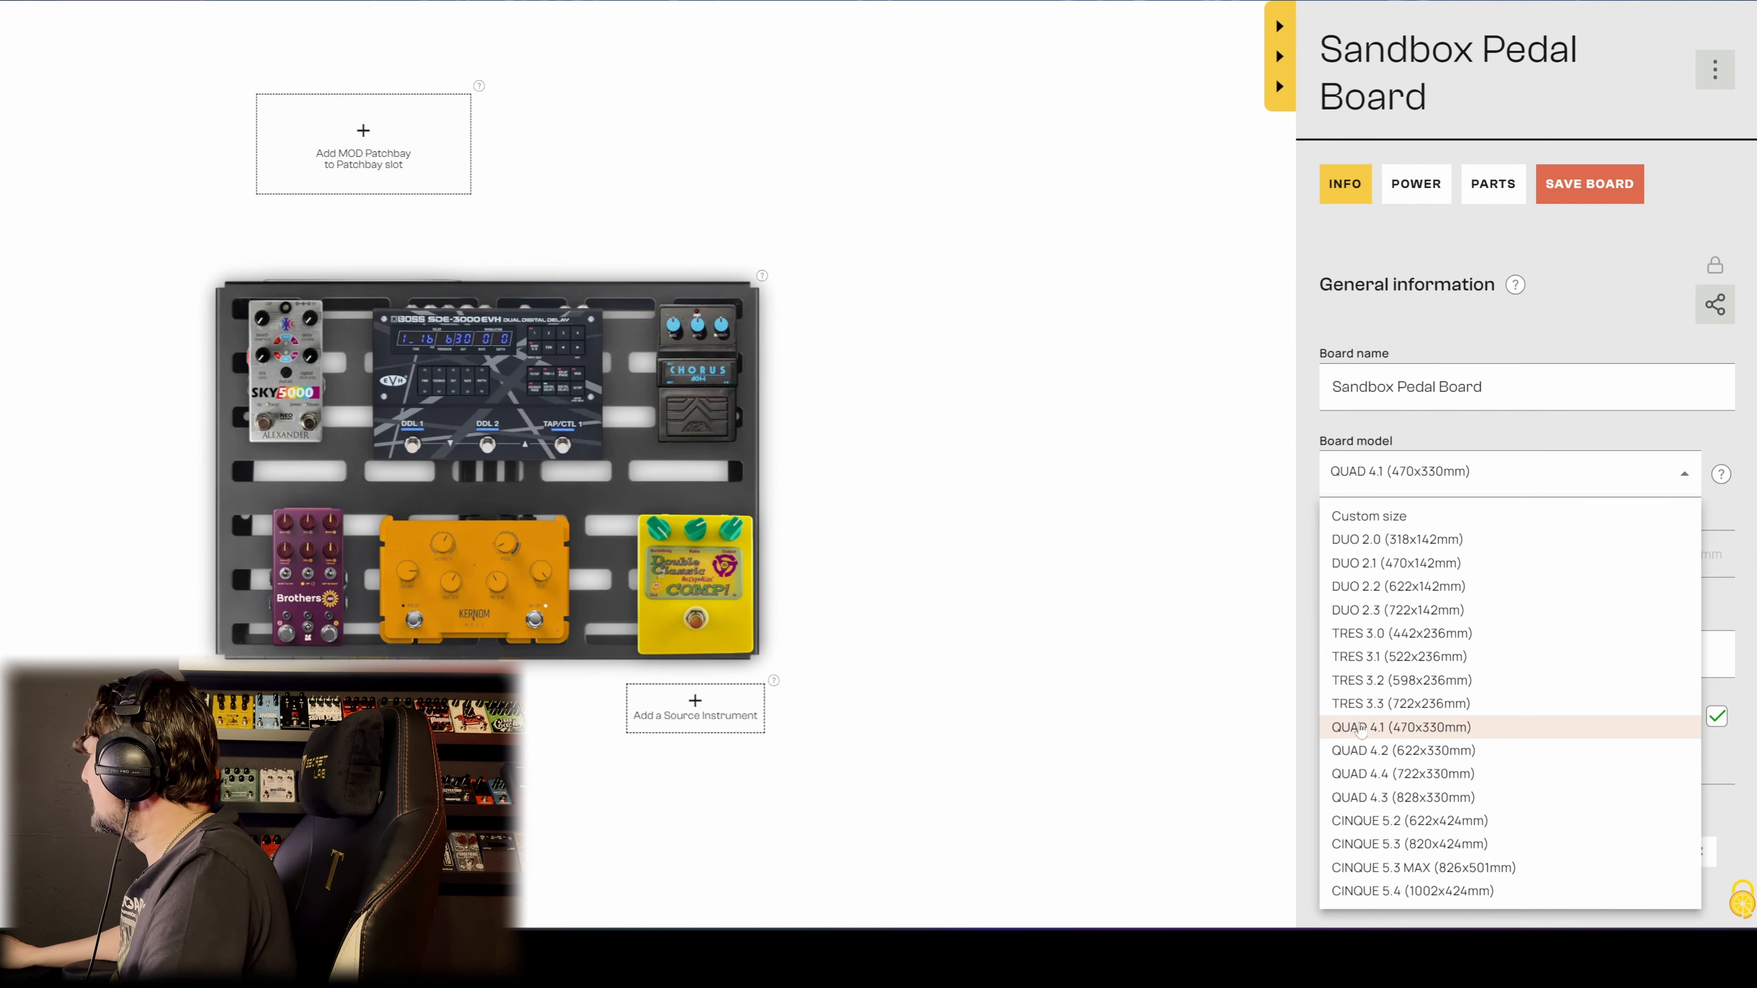
click(1392, 706)
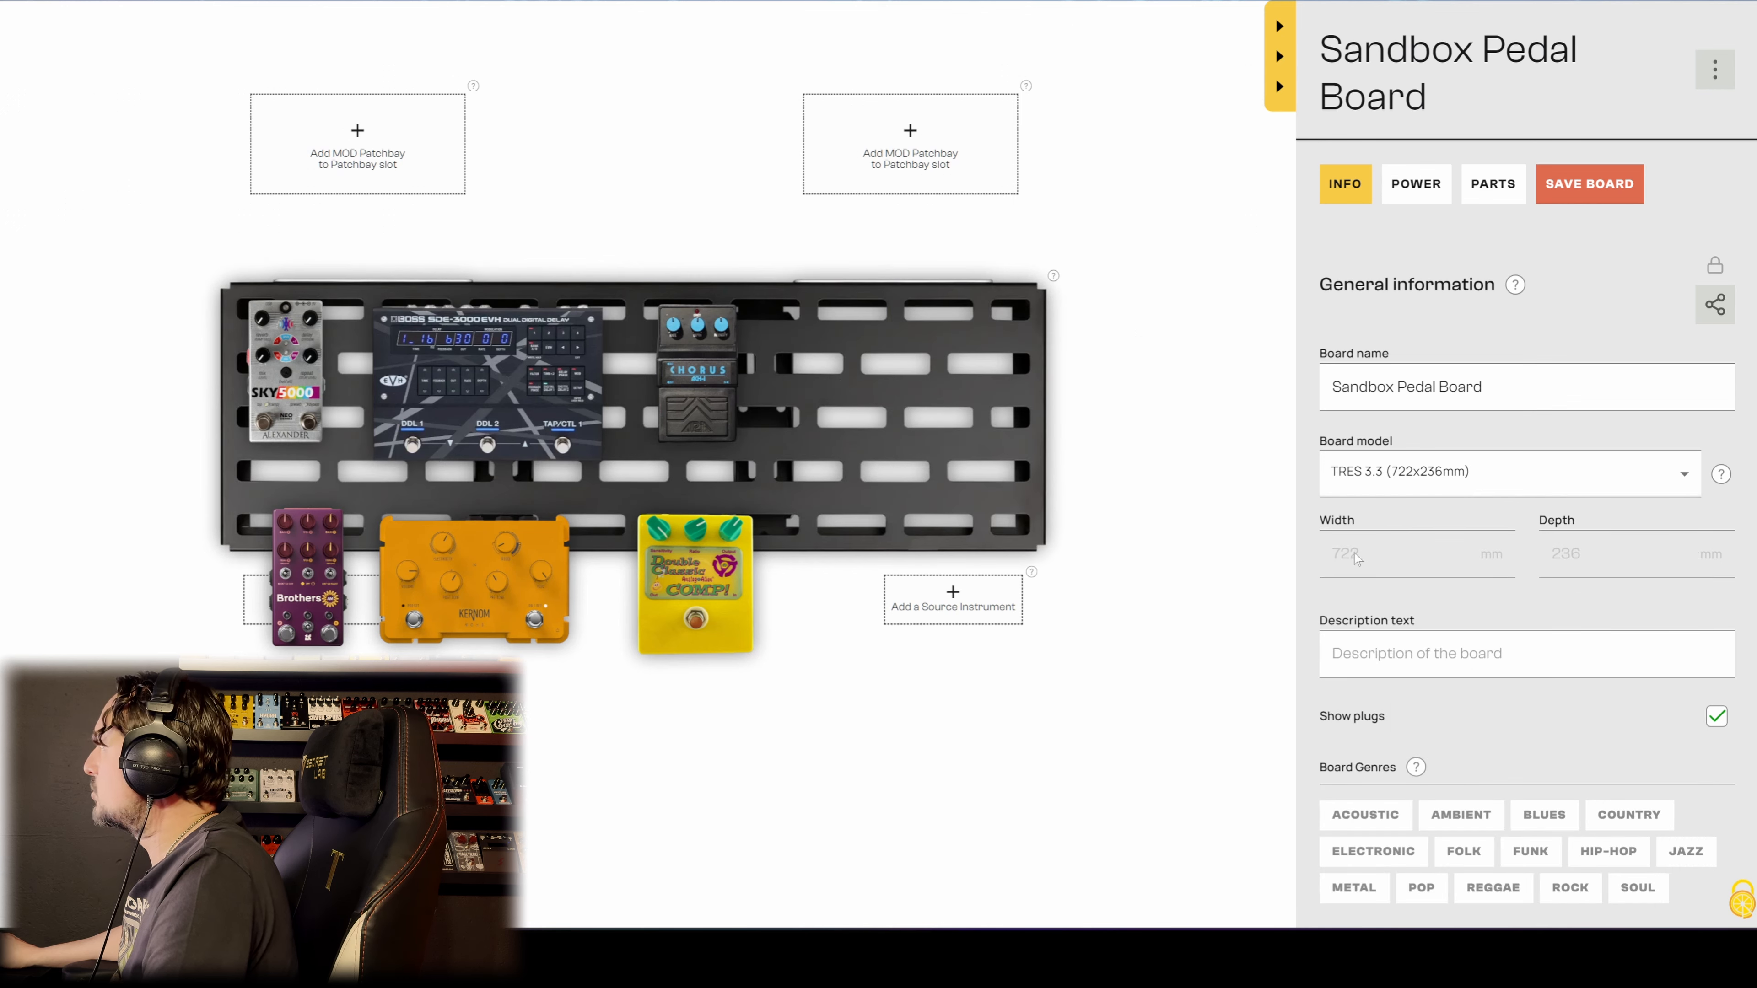
drag(290, 393, 277, 424)
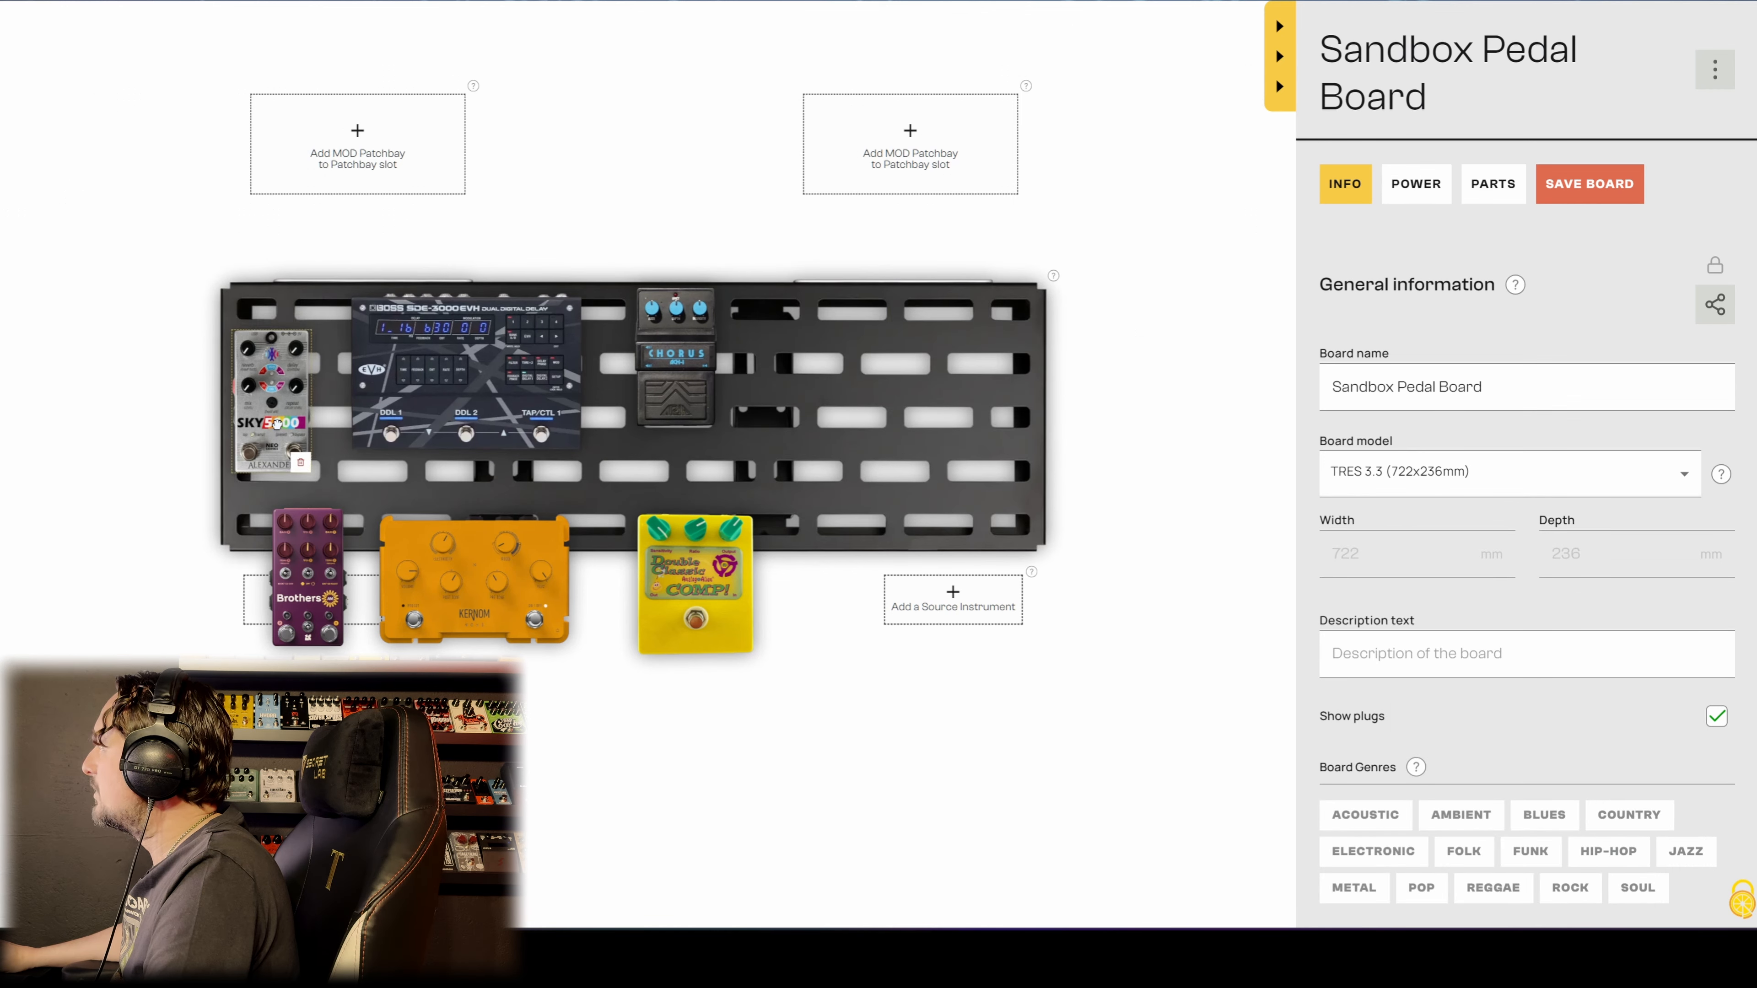
drag(417, 401, 399, 424)
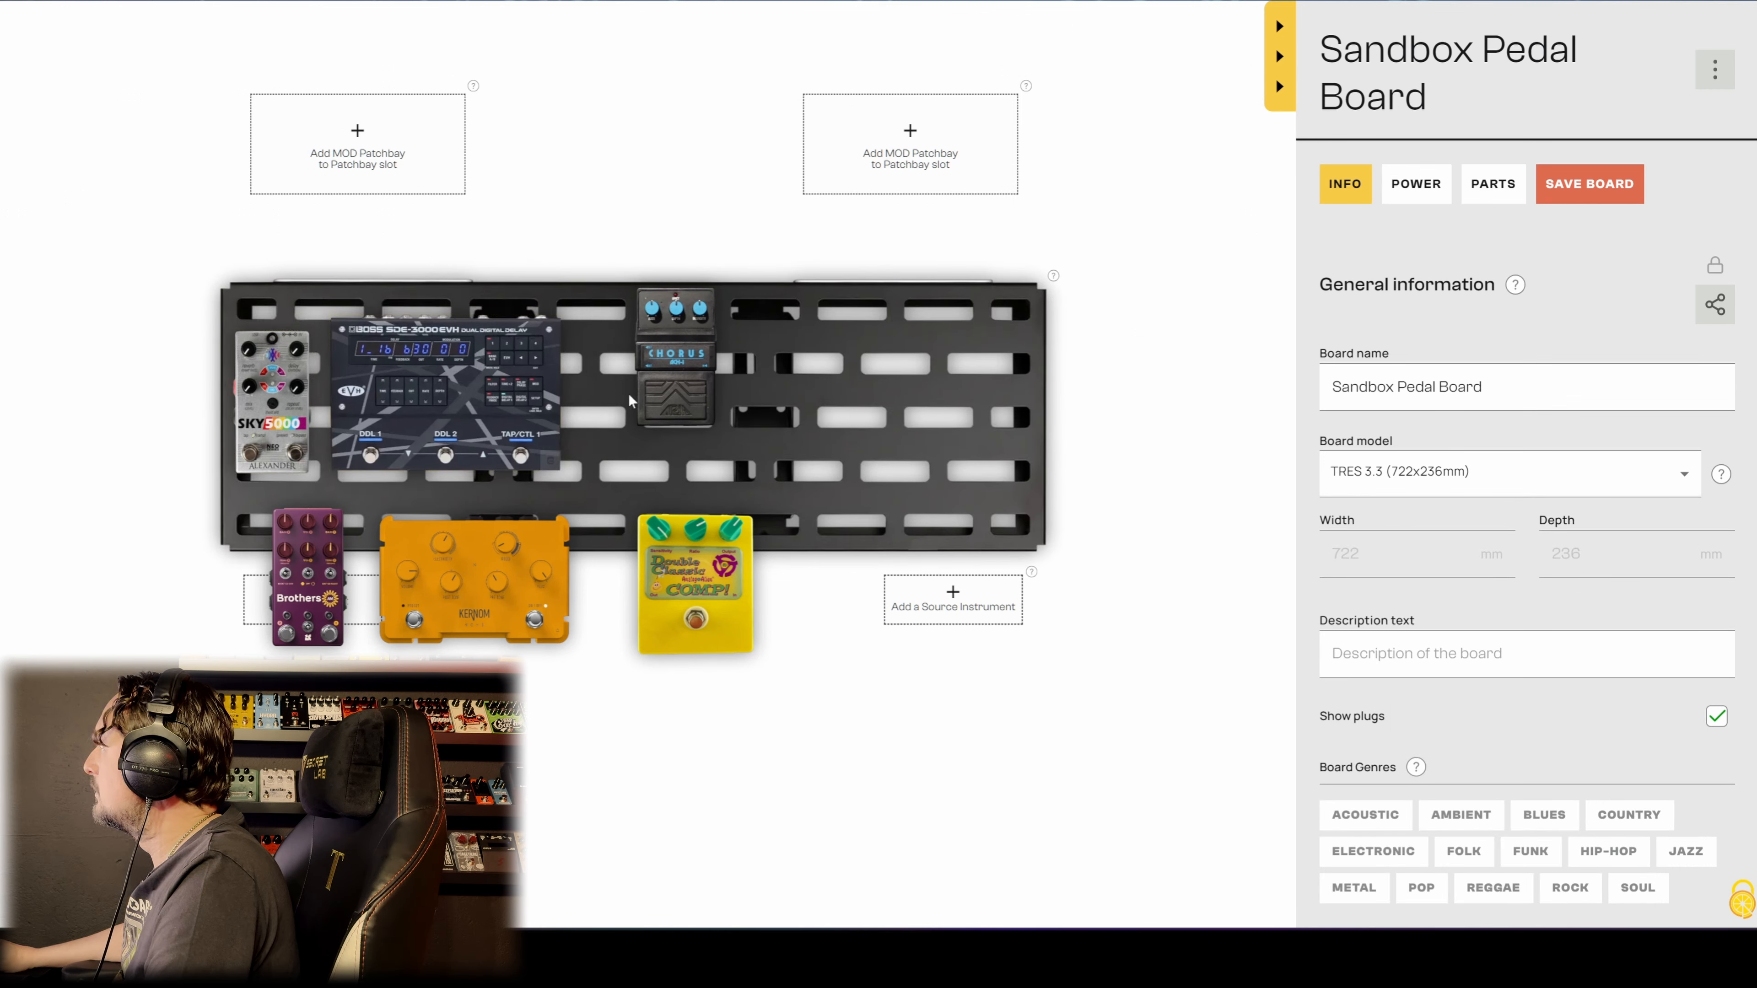
drag(675, 390, 623, 424)
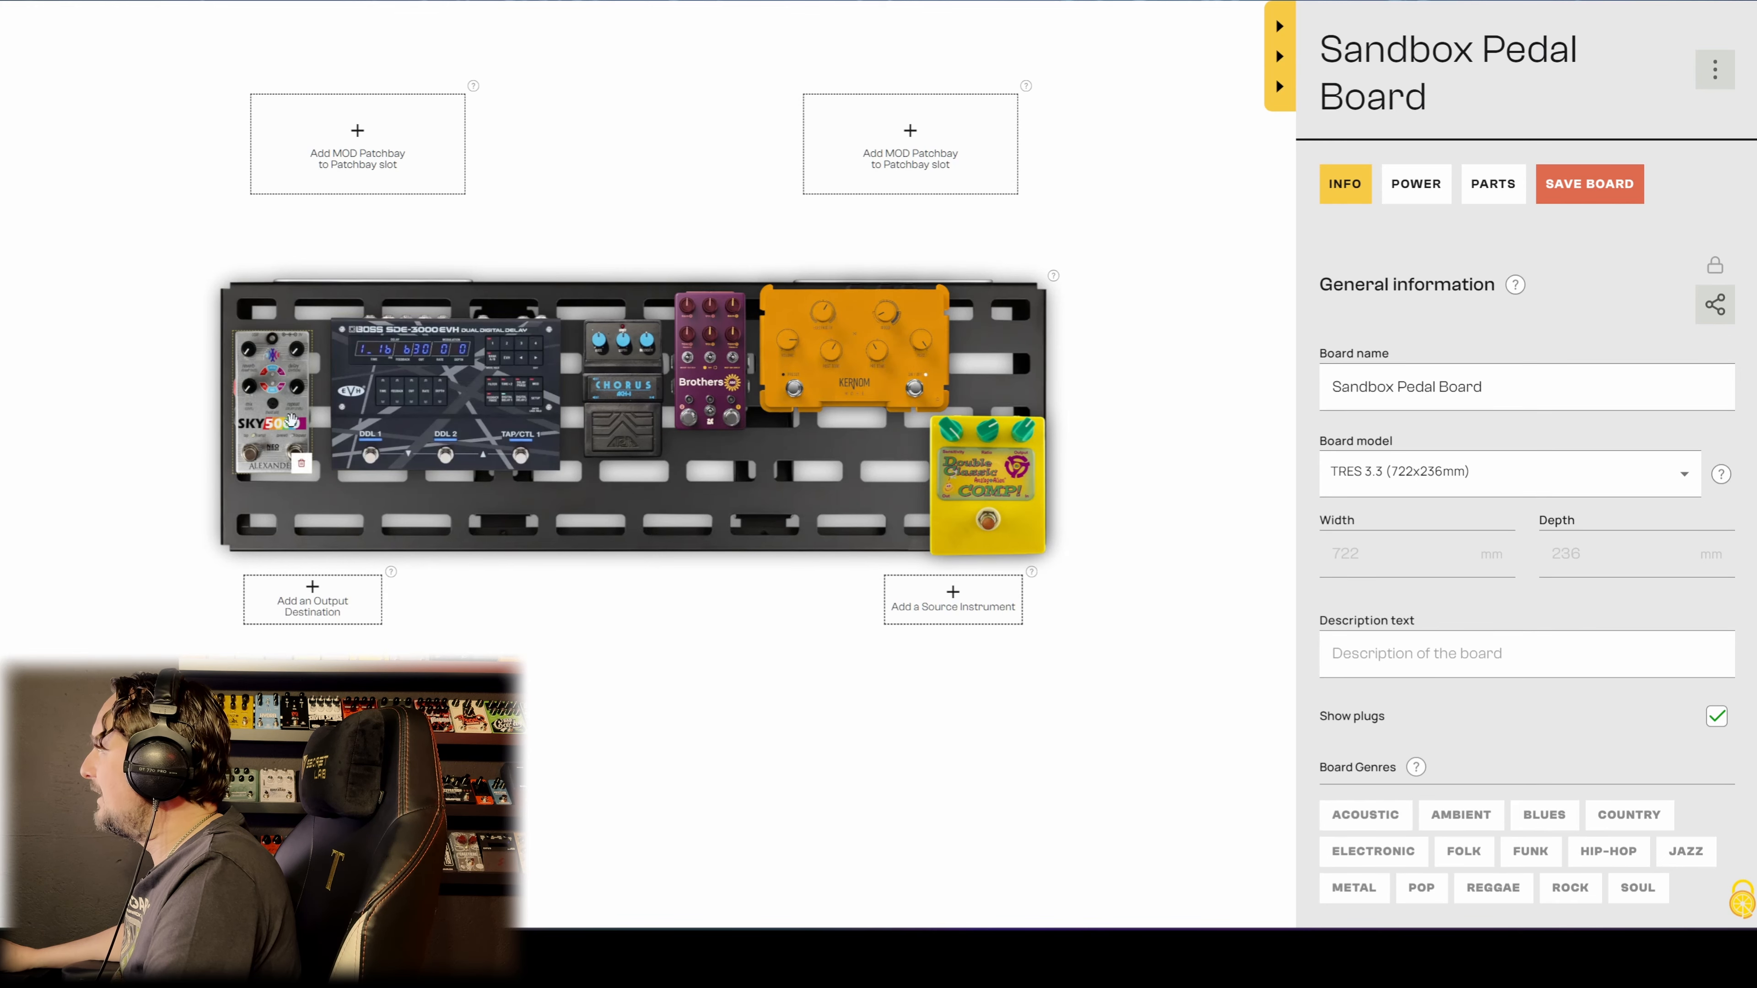
drag(291, 420, 277, 380)
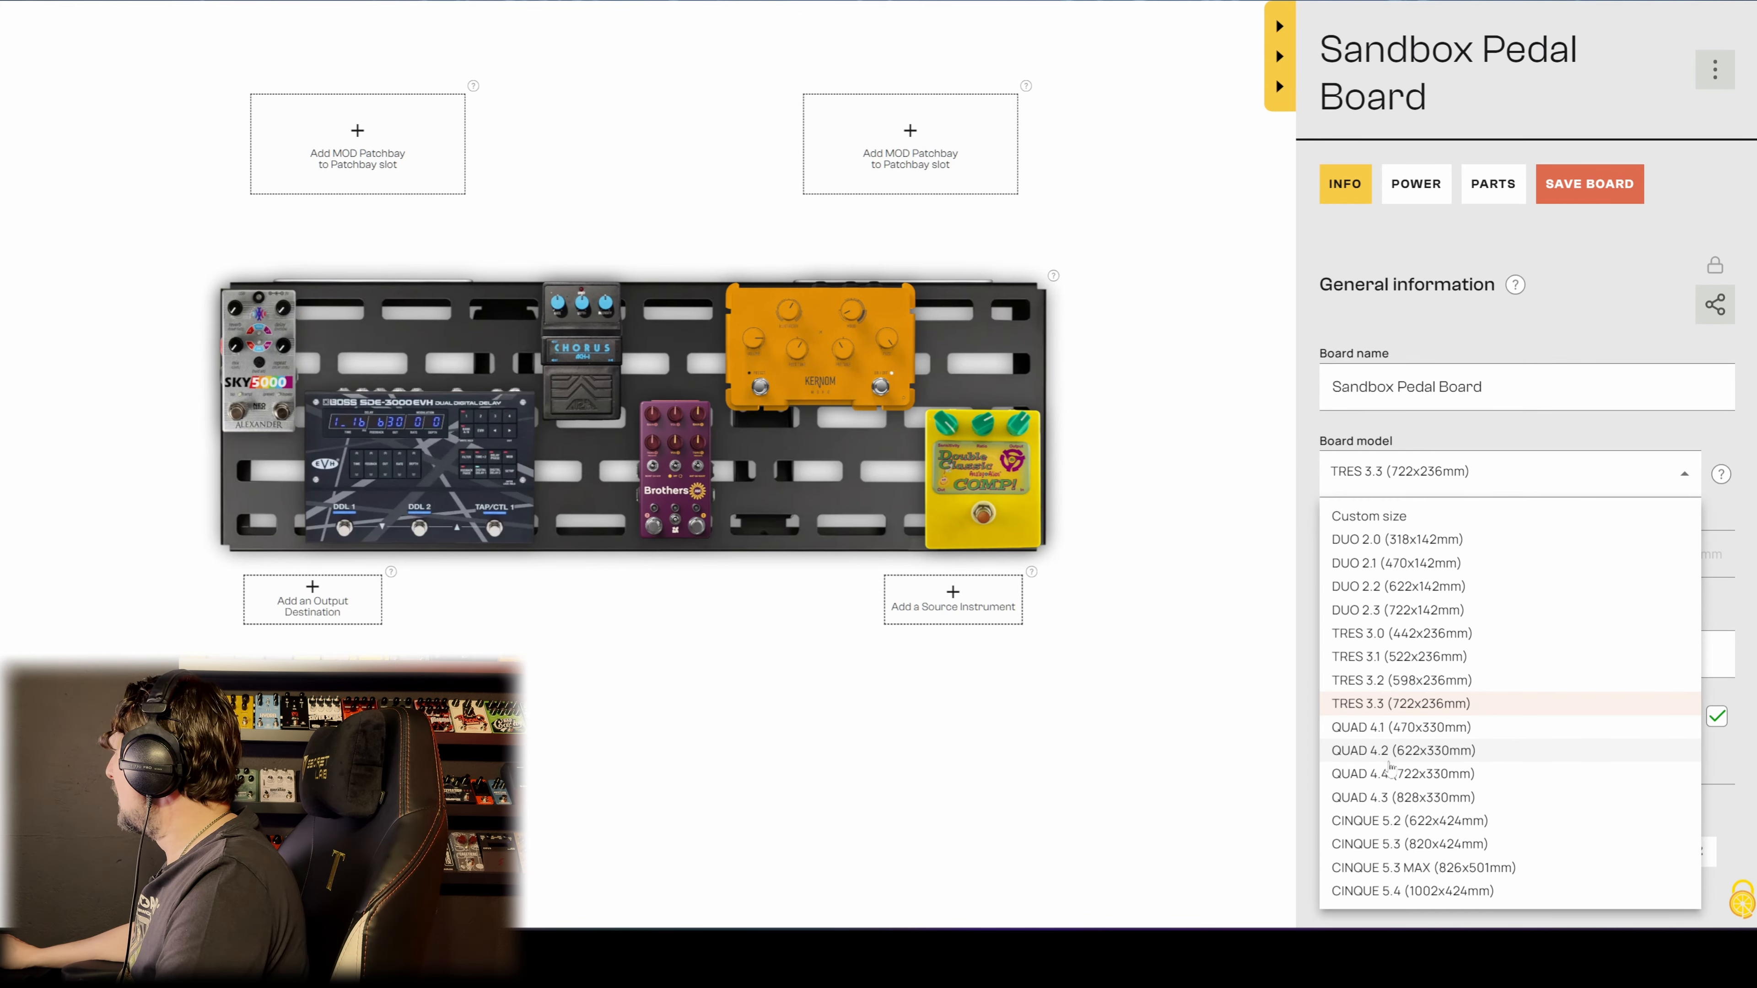
Step: Try the QUAD 4.2 (622x330mm) board model, and return the board model to QUAD 4.1 (470x330mm)
click(1356, 752)
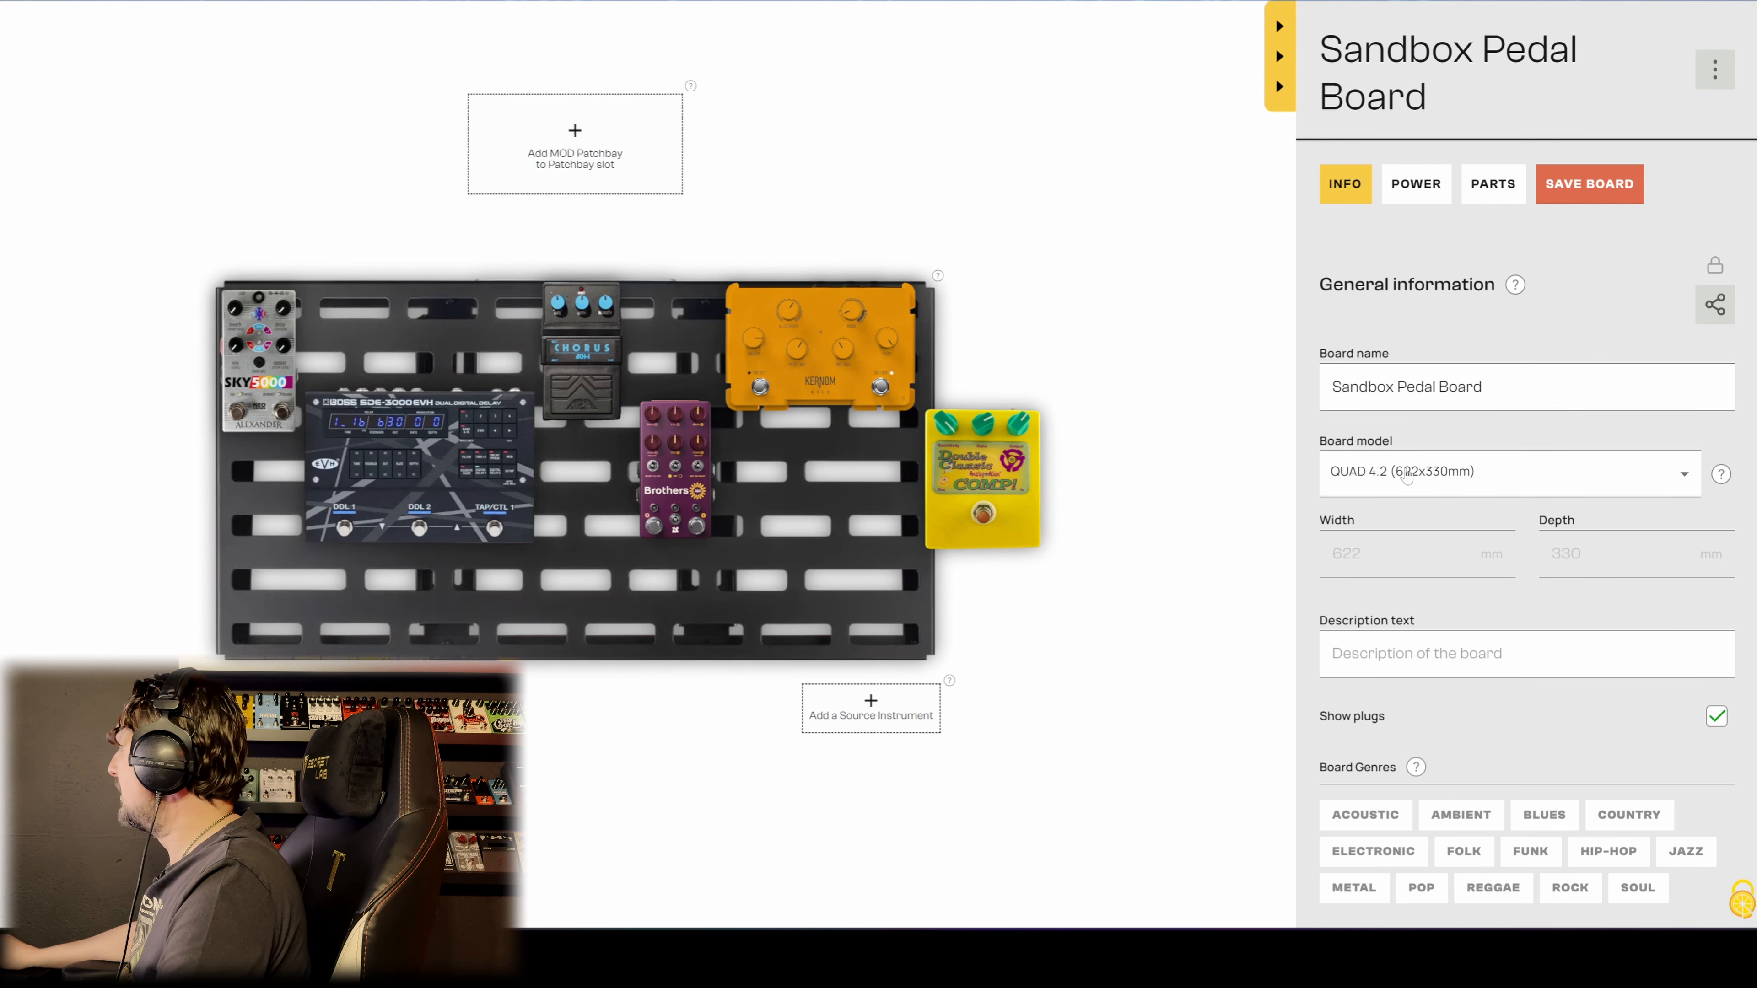
click(1407, 478)
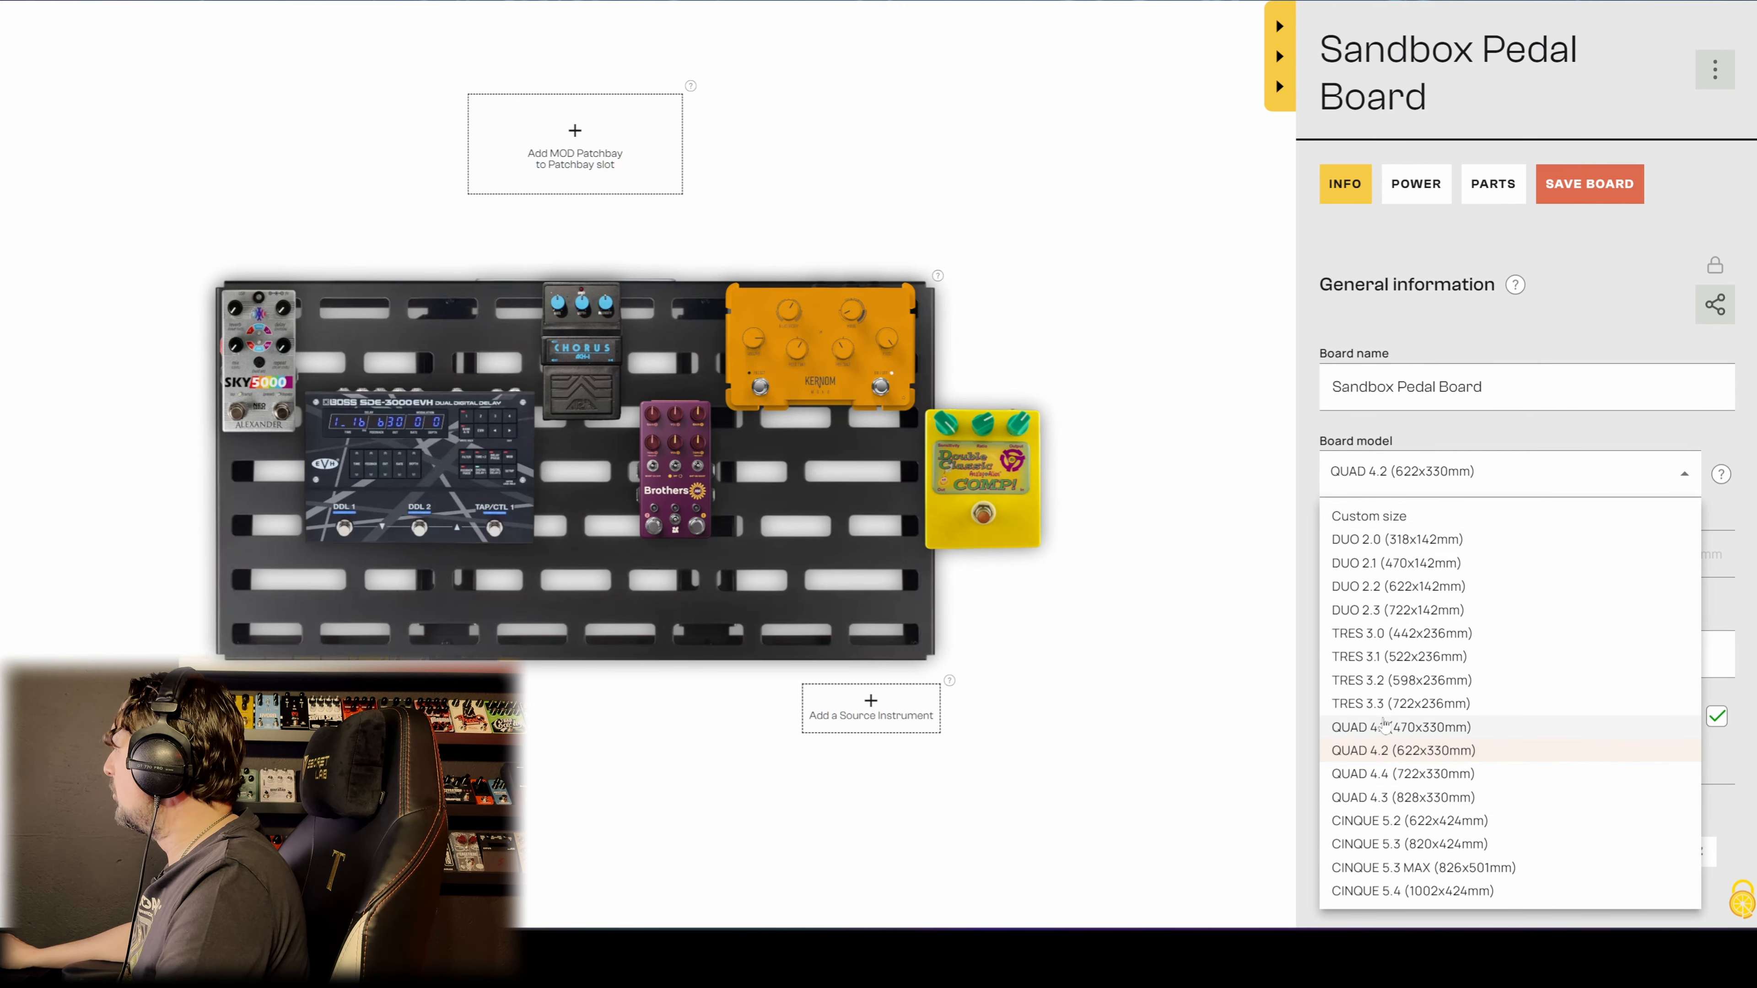
click(1383, 726)
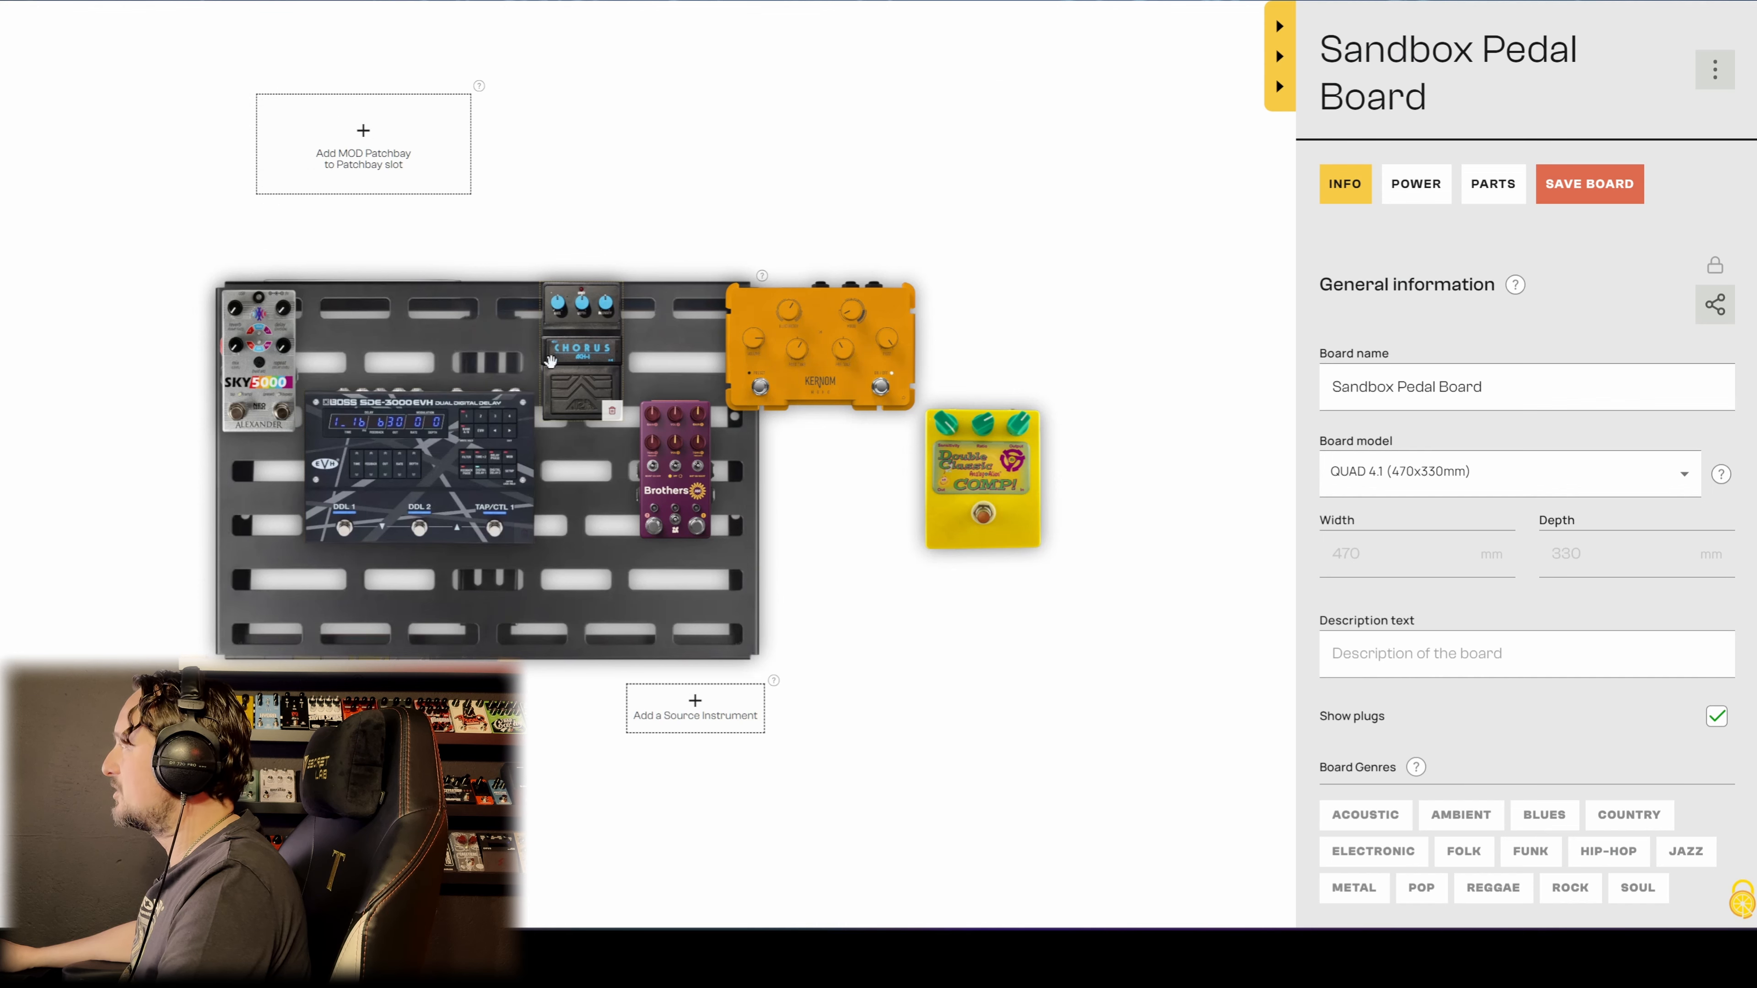
Step: Arrange Sky 5000, SDE 3000 EVH and Chorus from left to right in the upper row, with Brothers AM, MOHO and Double Classic Comp below
drag(589, 351, 670, 353)
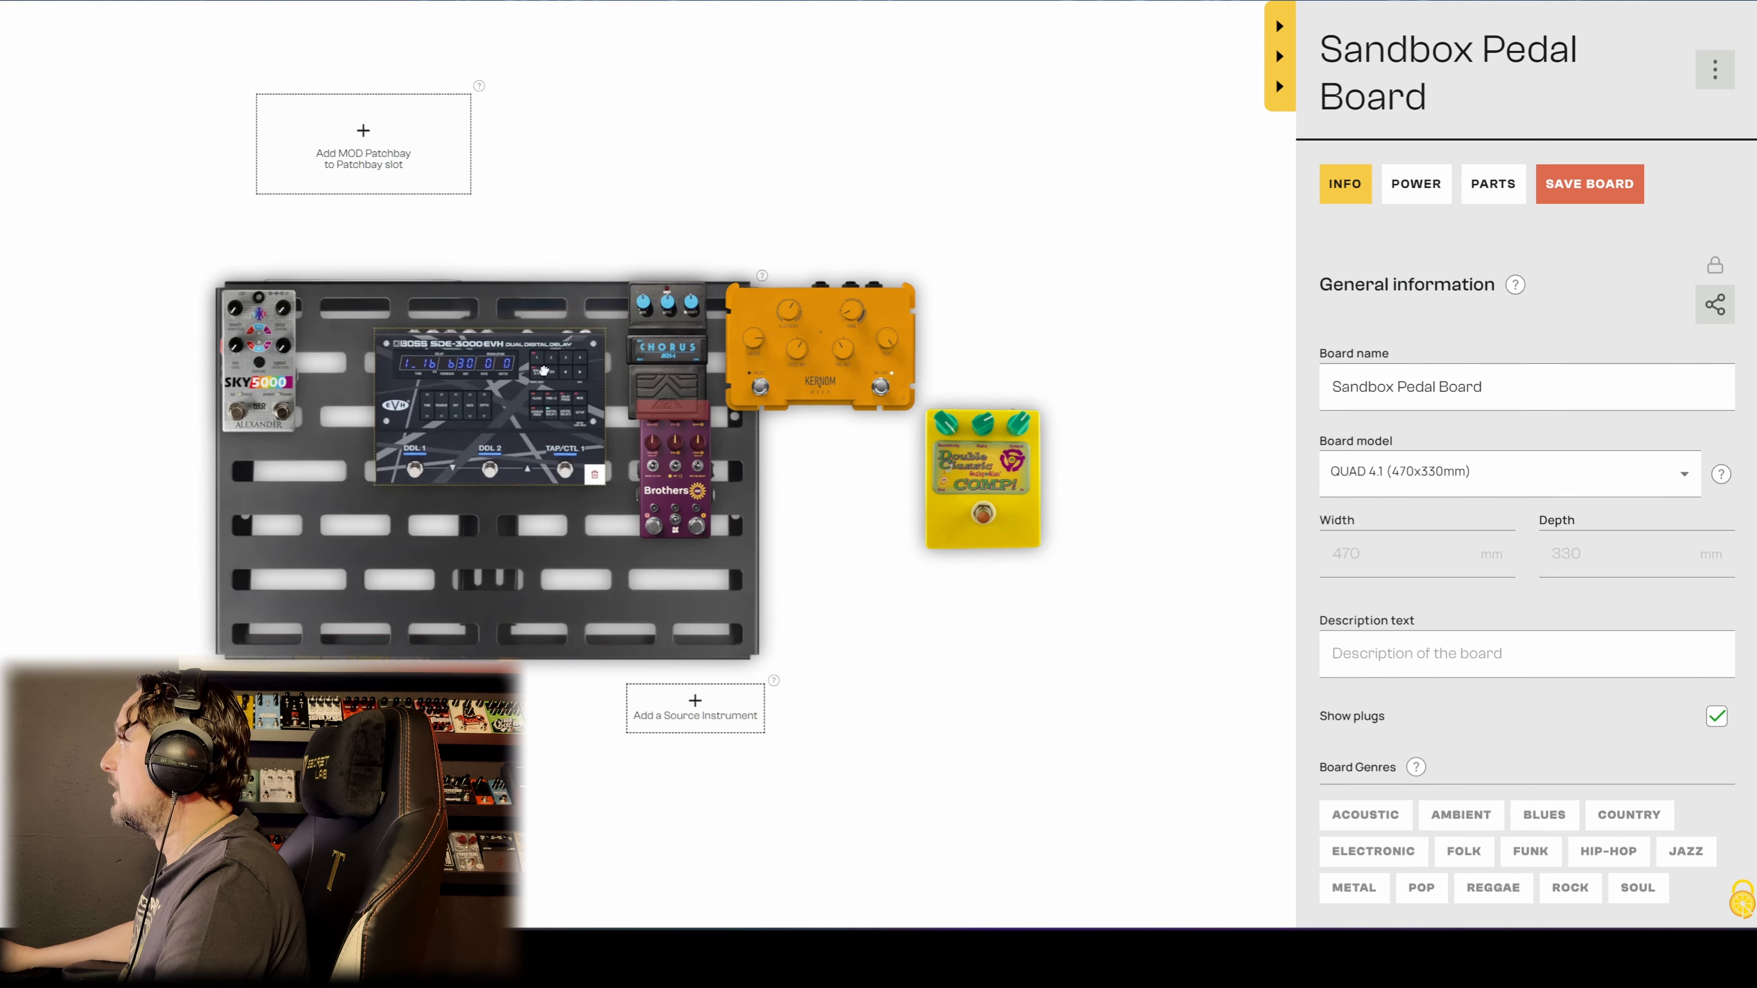
drag(675, 357, 681, 367)
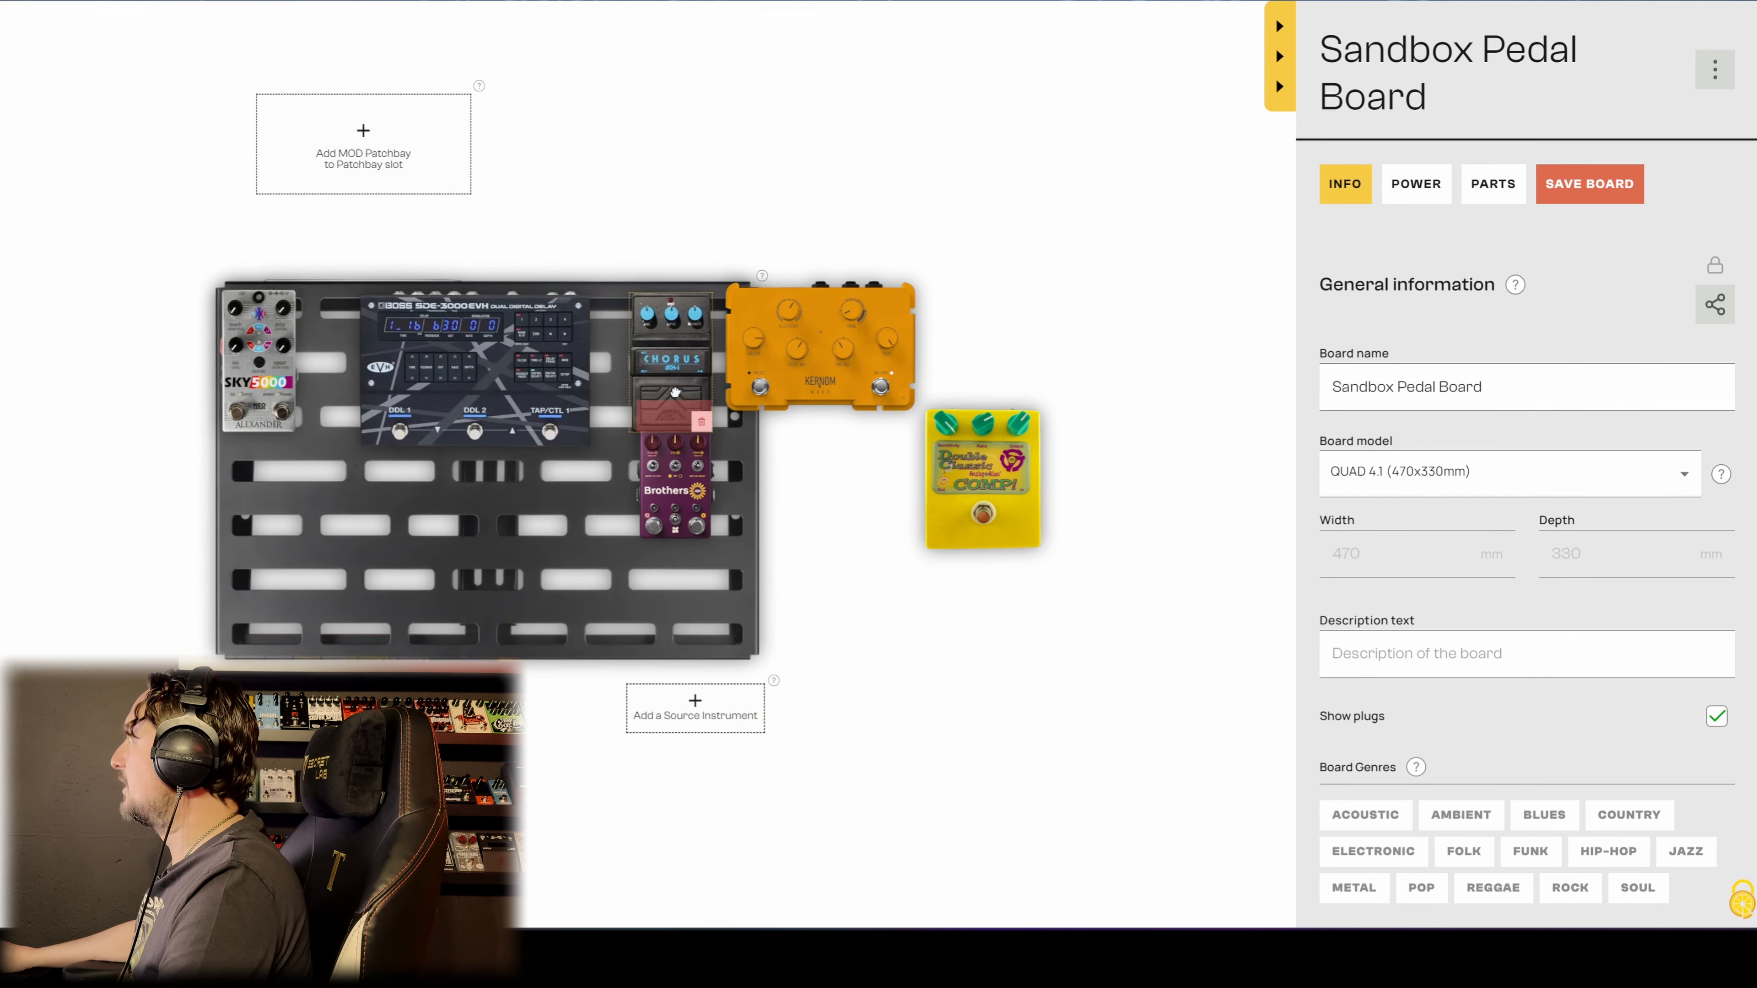
drag(683, 503, 273, 613)
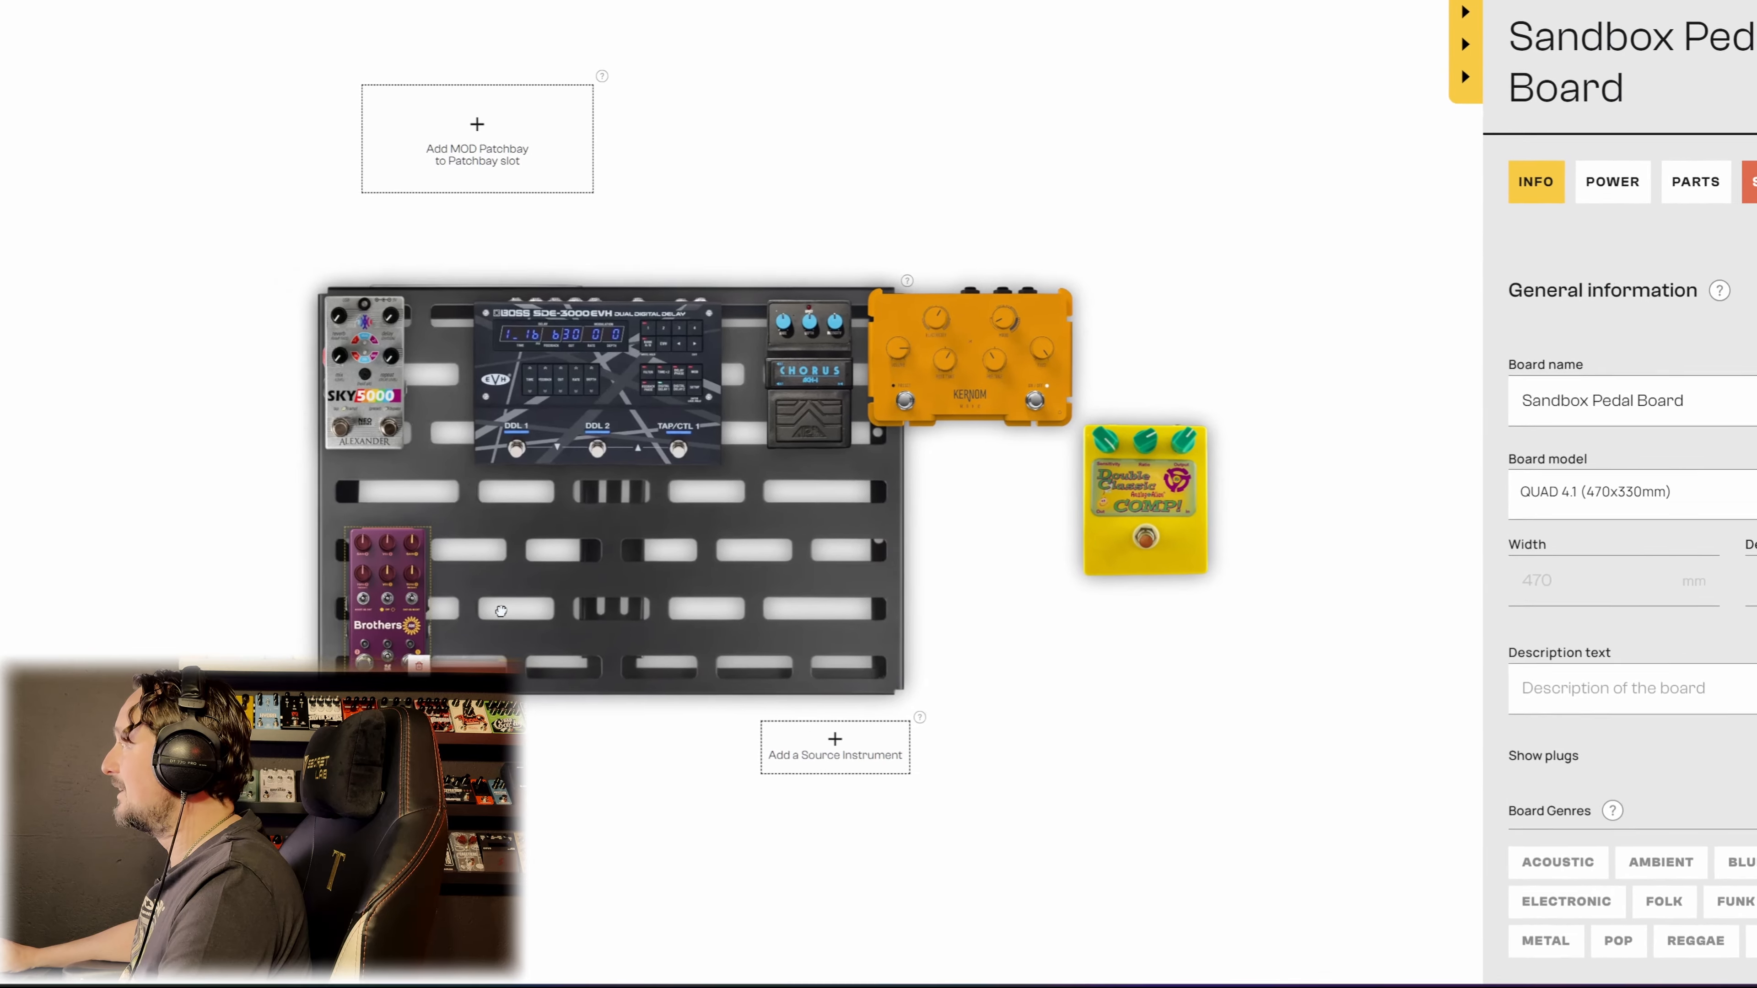
drag(916, 381, 644, 657)
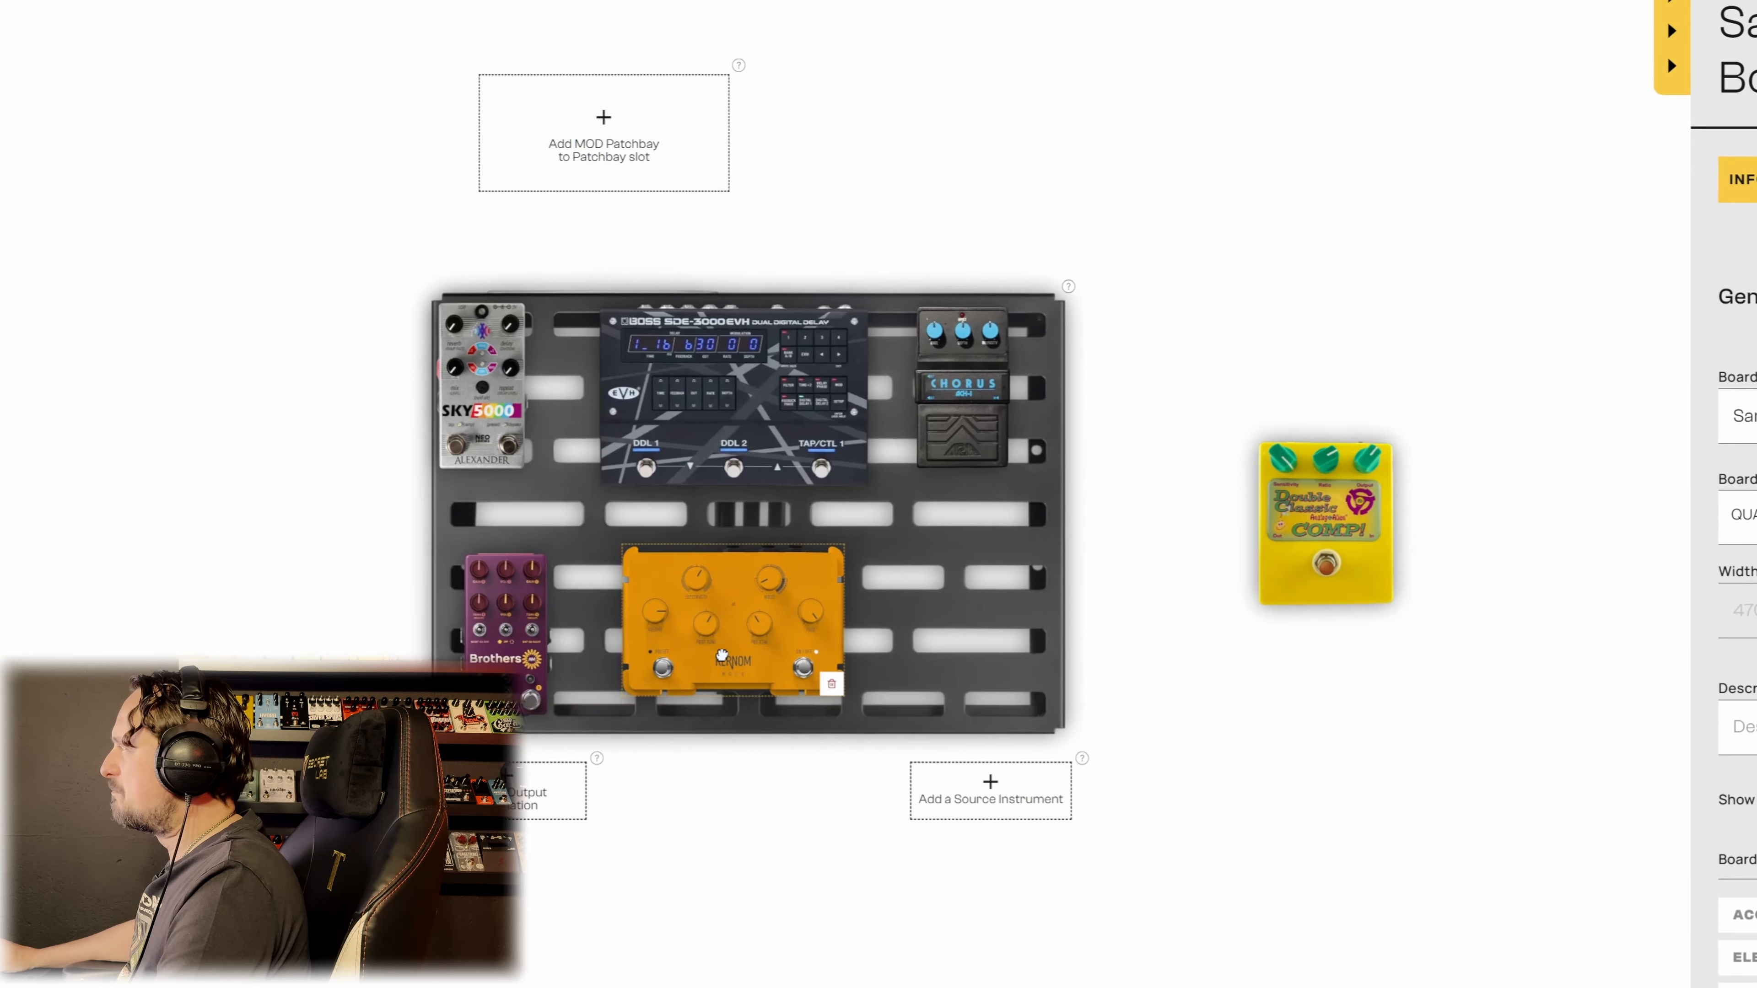
drag(1258, 533, 964, 651)
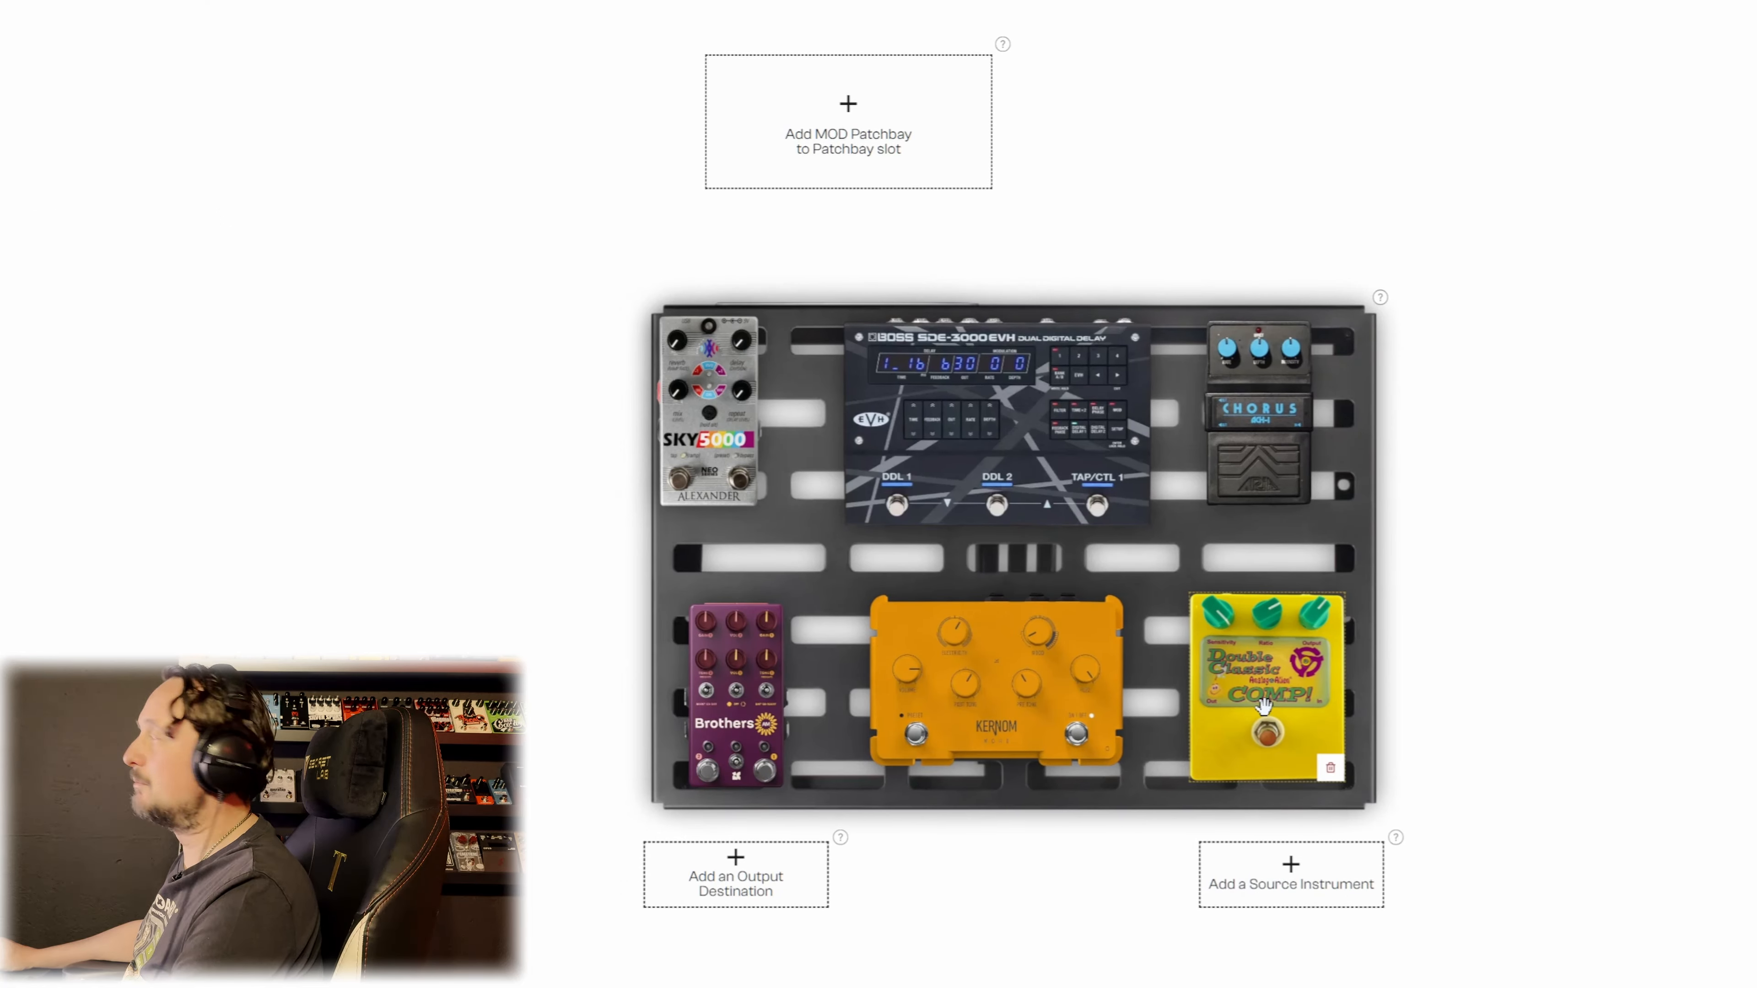
Step: Add an Electric Guitar as the source instrument and an Amplifier as the output destination
click(1291, 875)
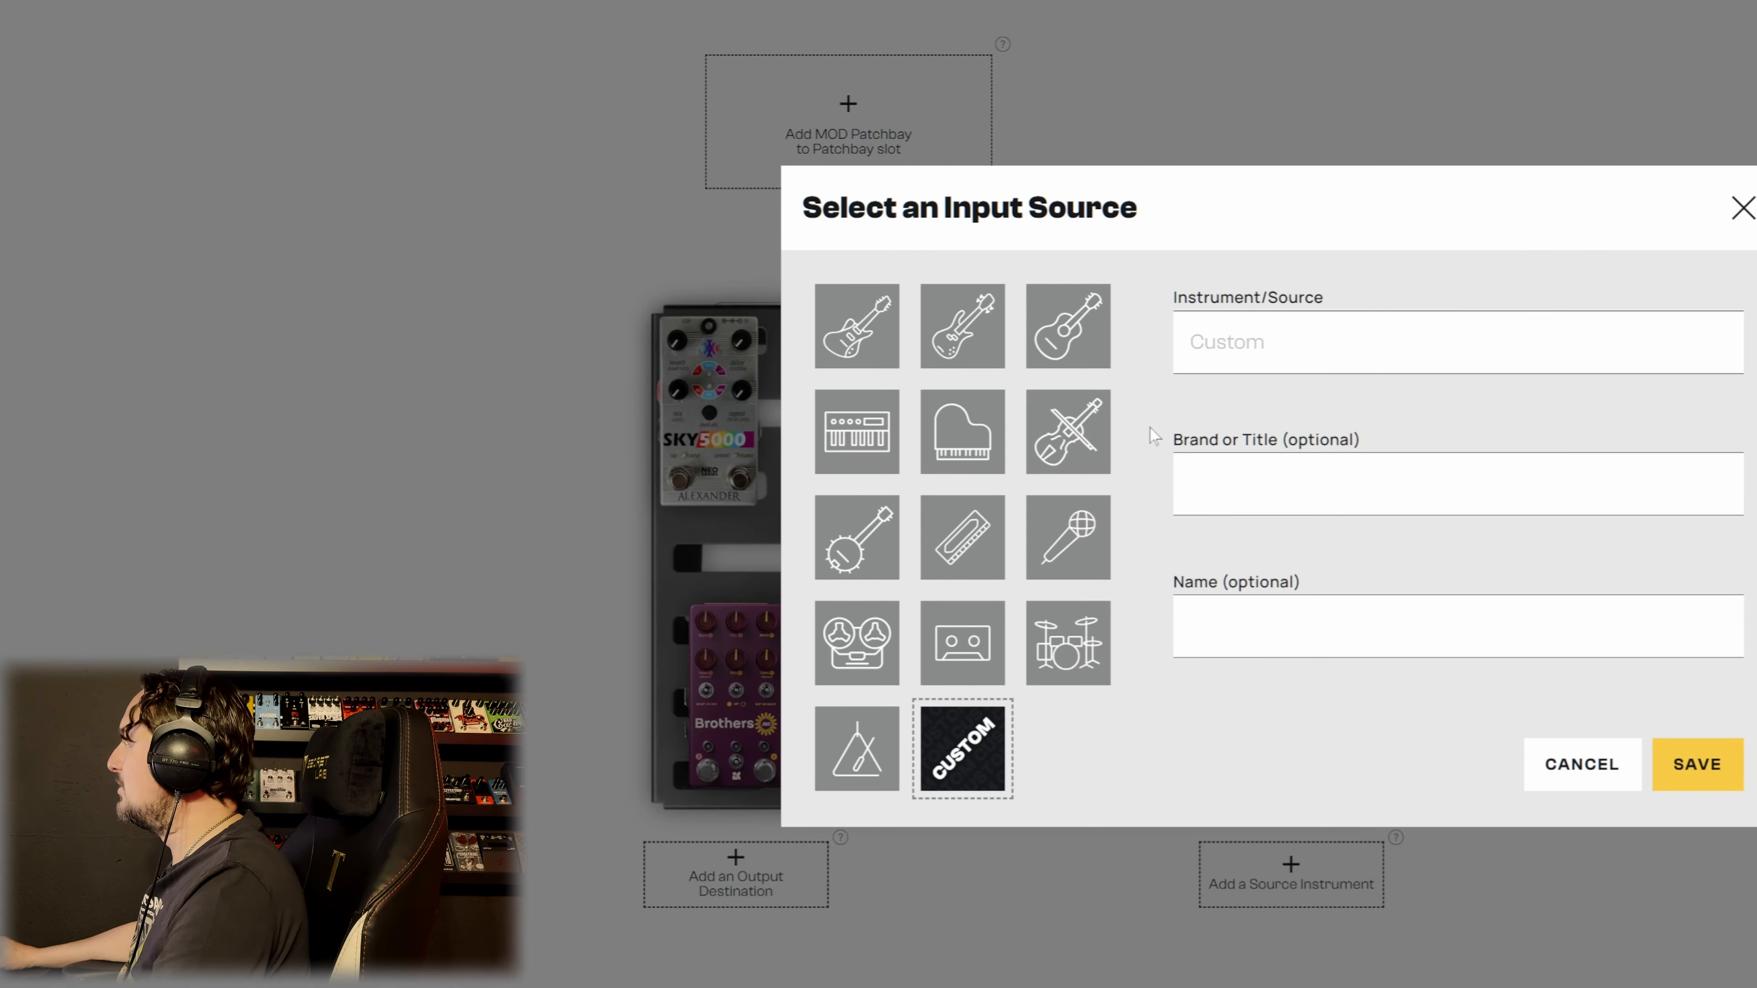
click(1696, 764)
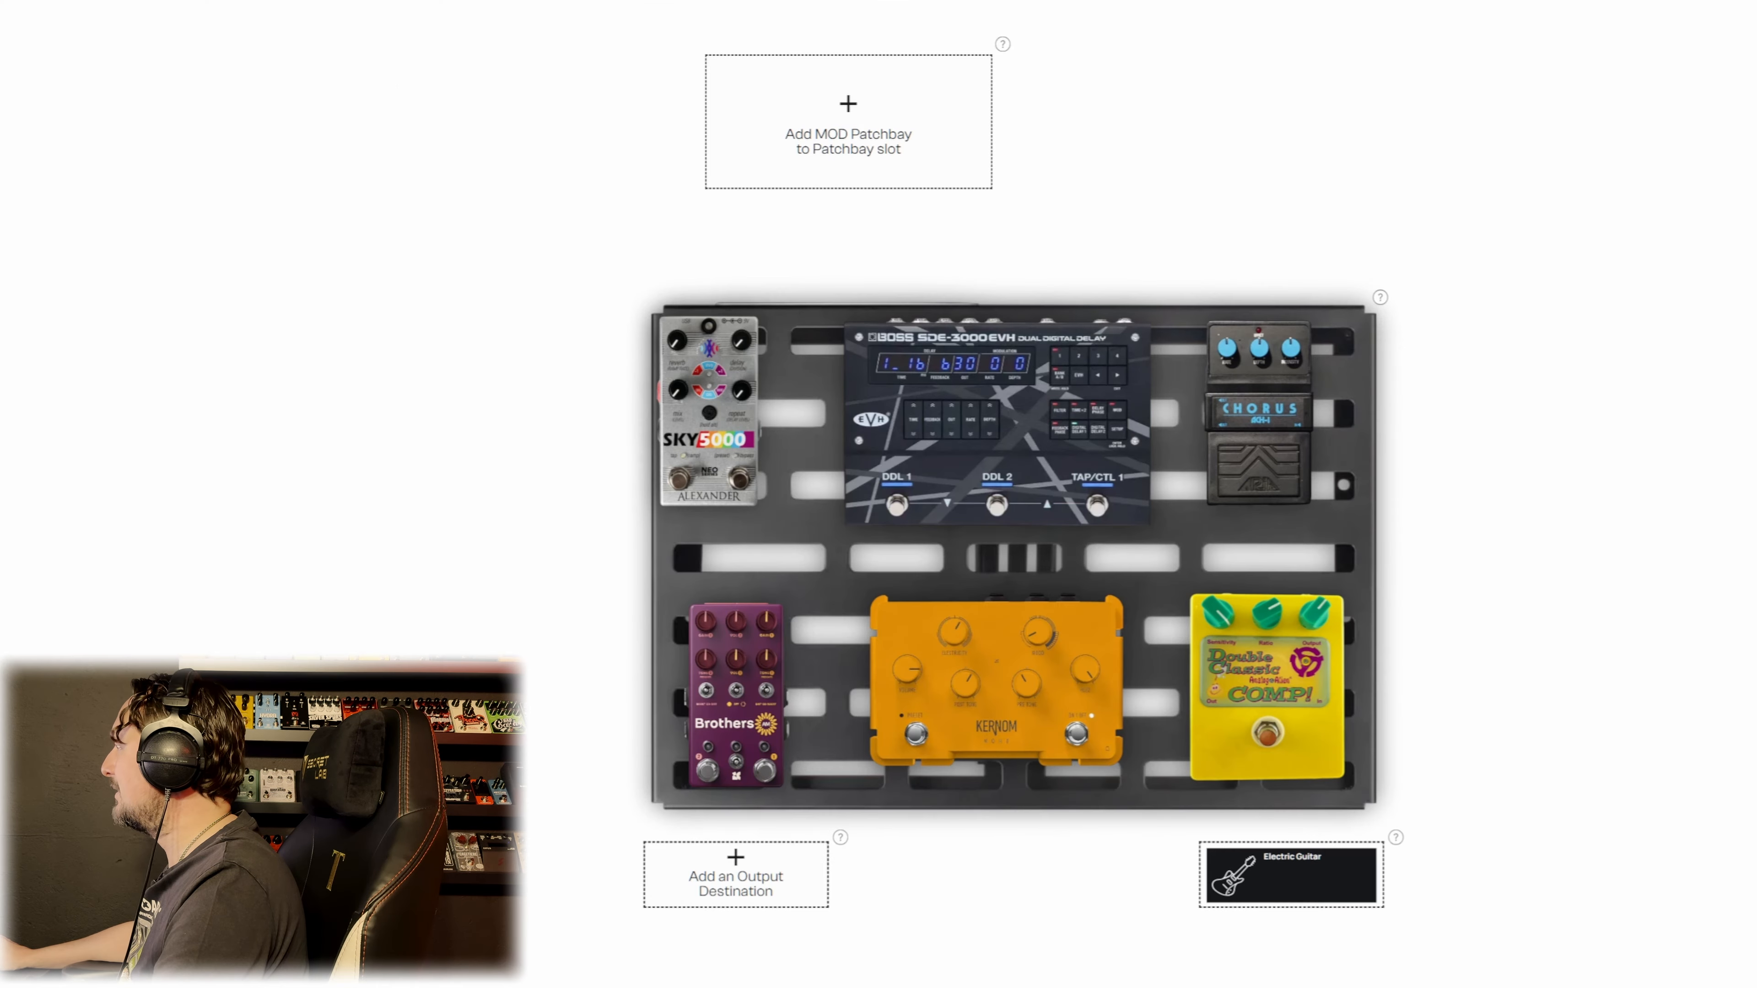
click(749, 878)
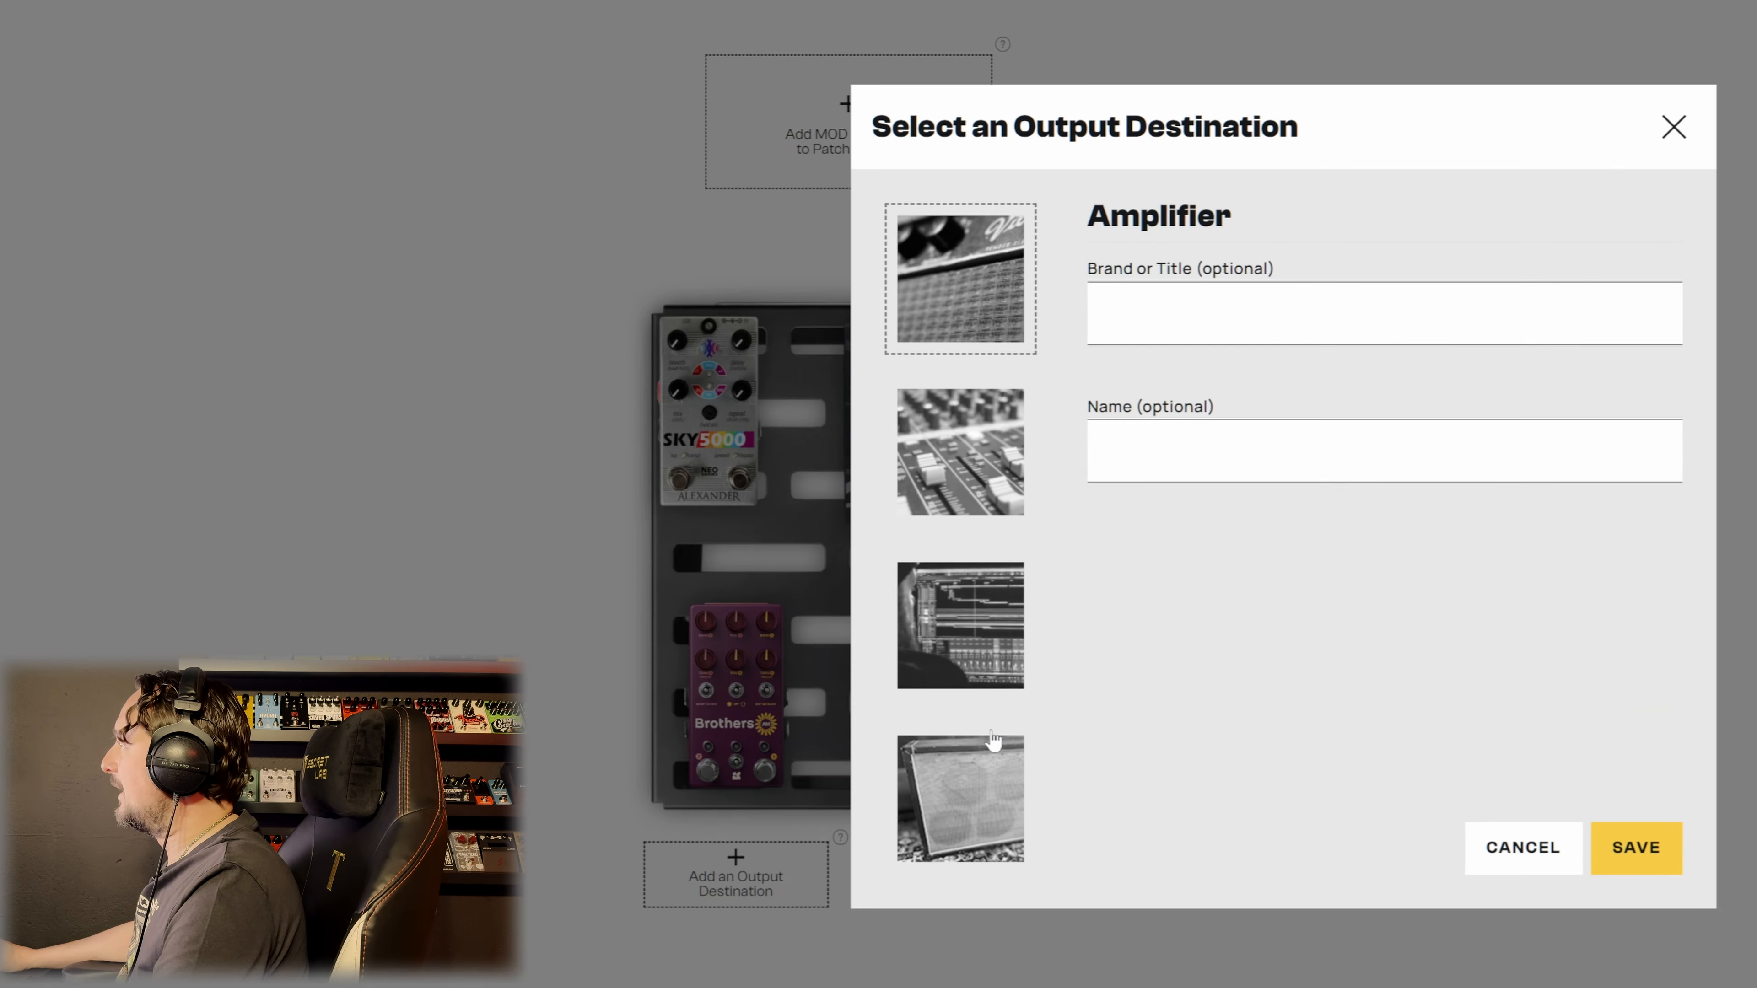
click(1665, 848)
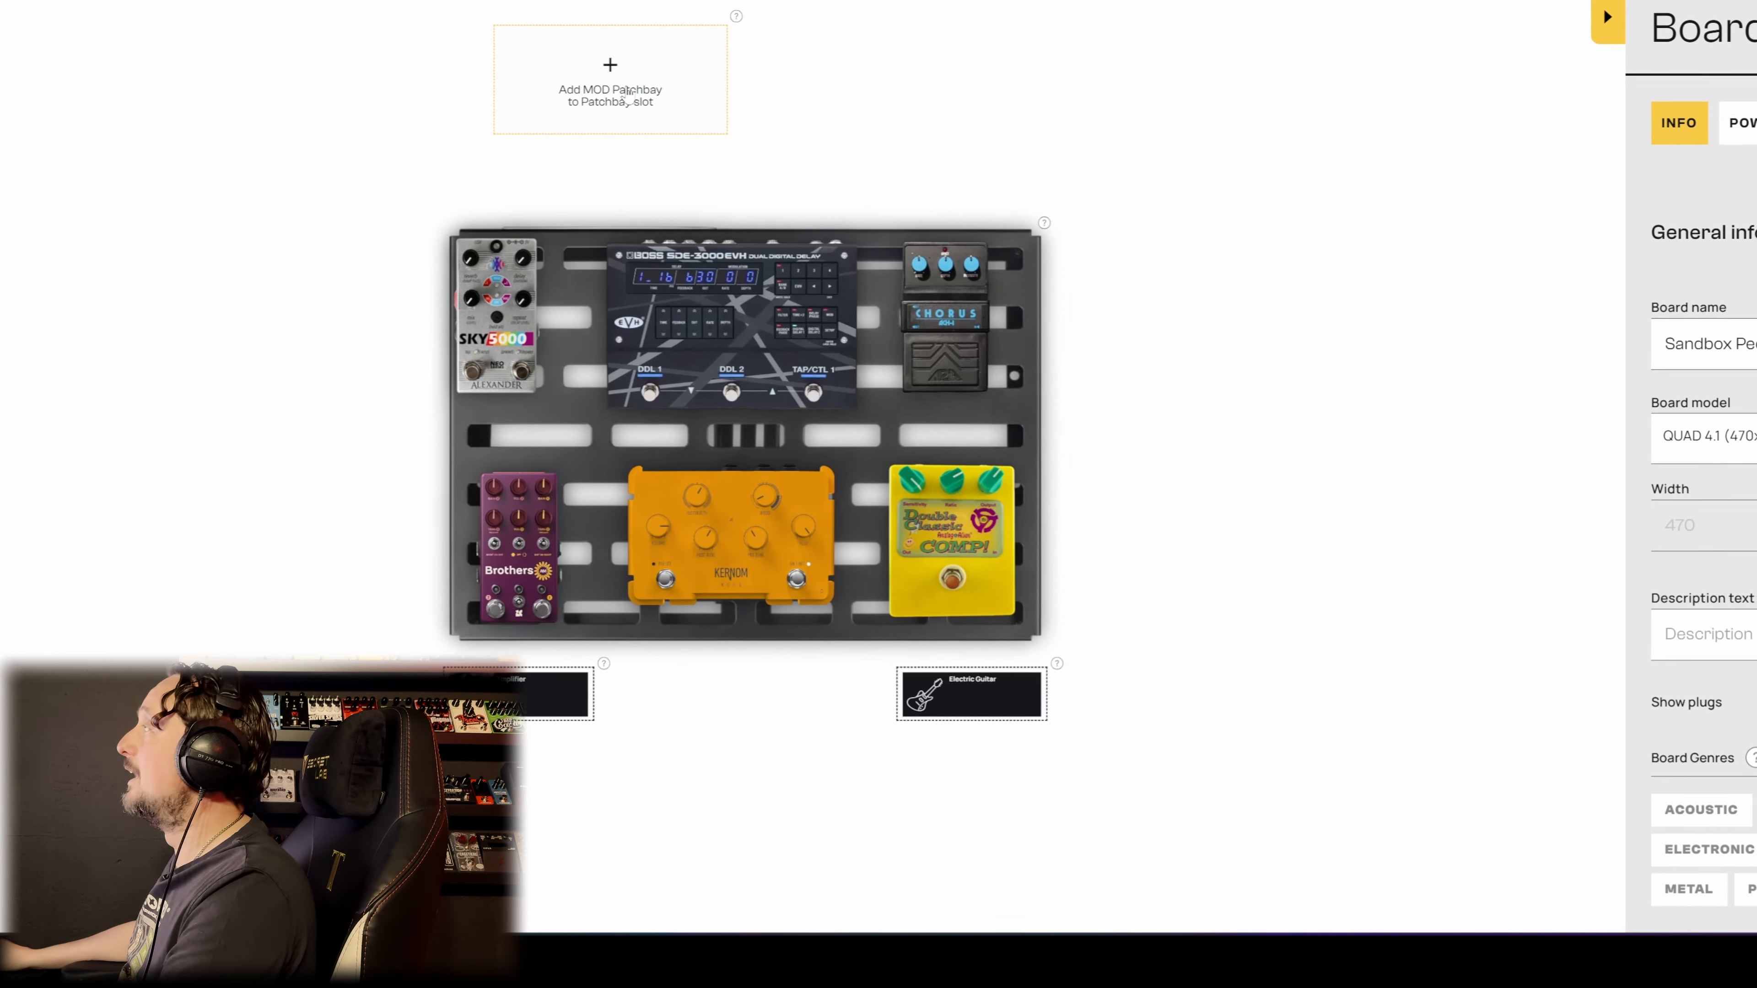
Step: Add the RockBoard MOD 1 V2 to the patchbay slot and switch to the signal flow view
click(627, 92)
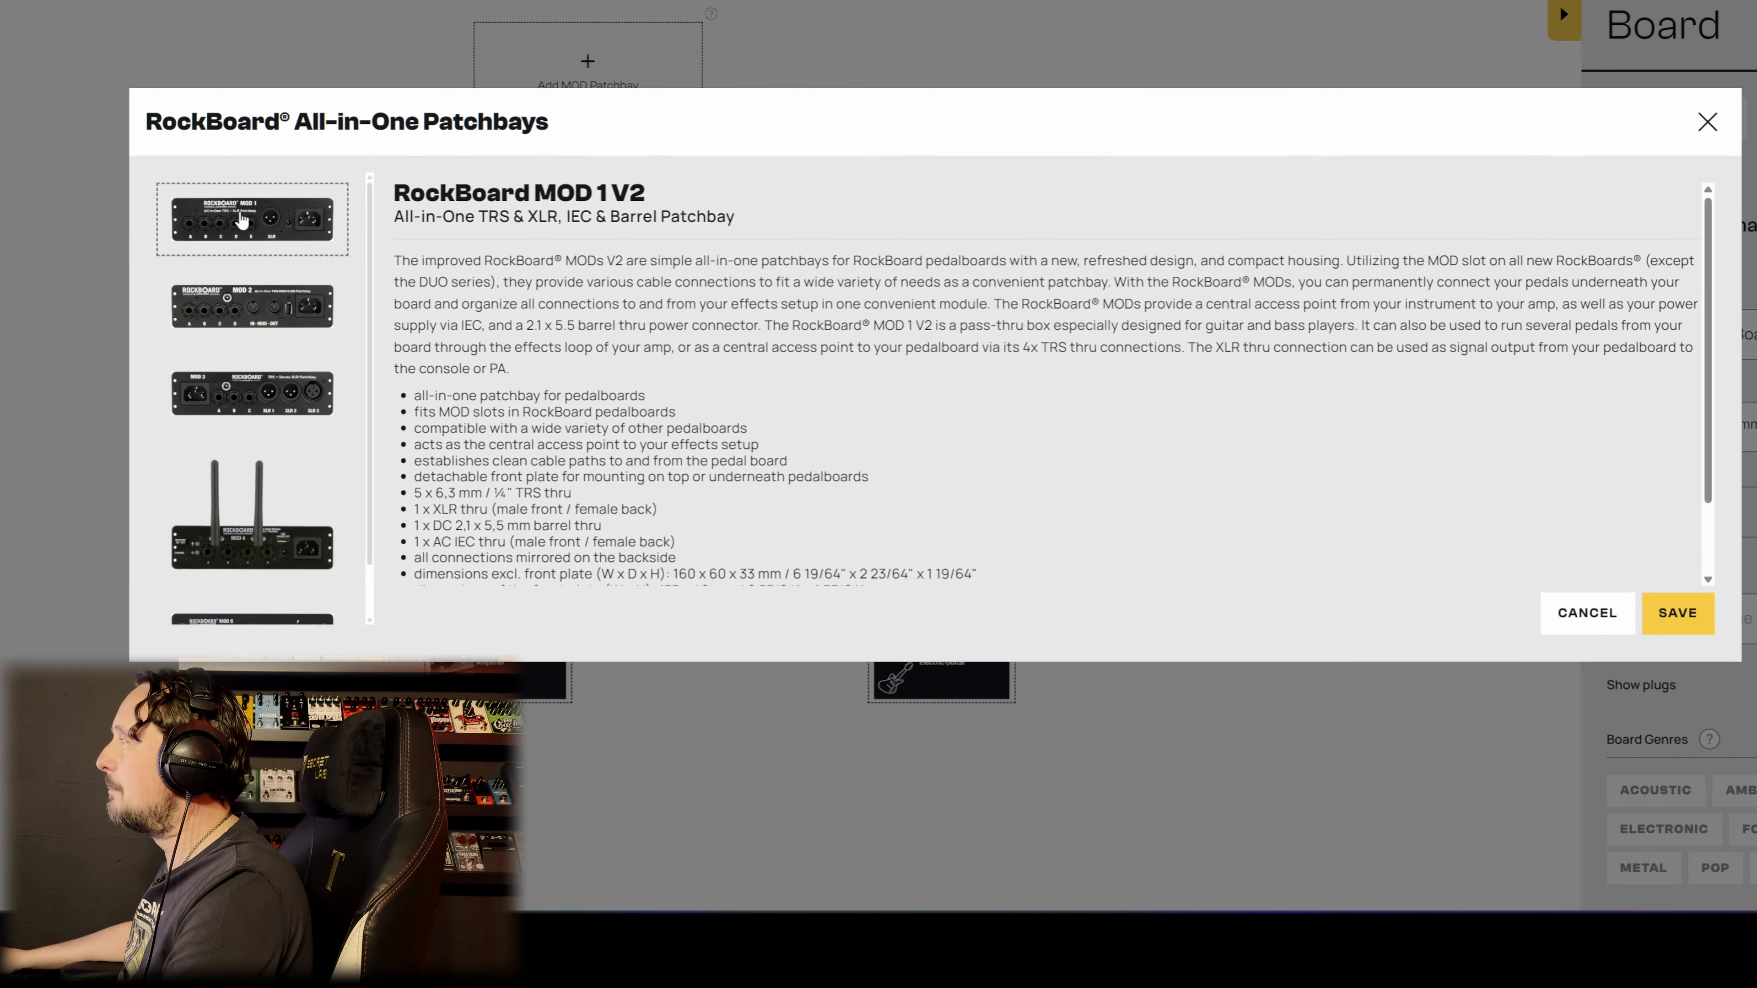
click(1674, 614)
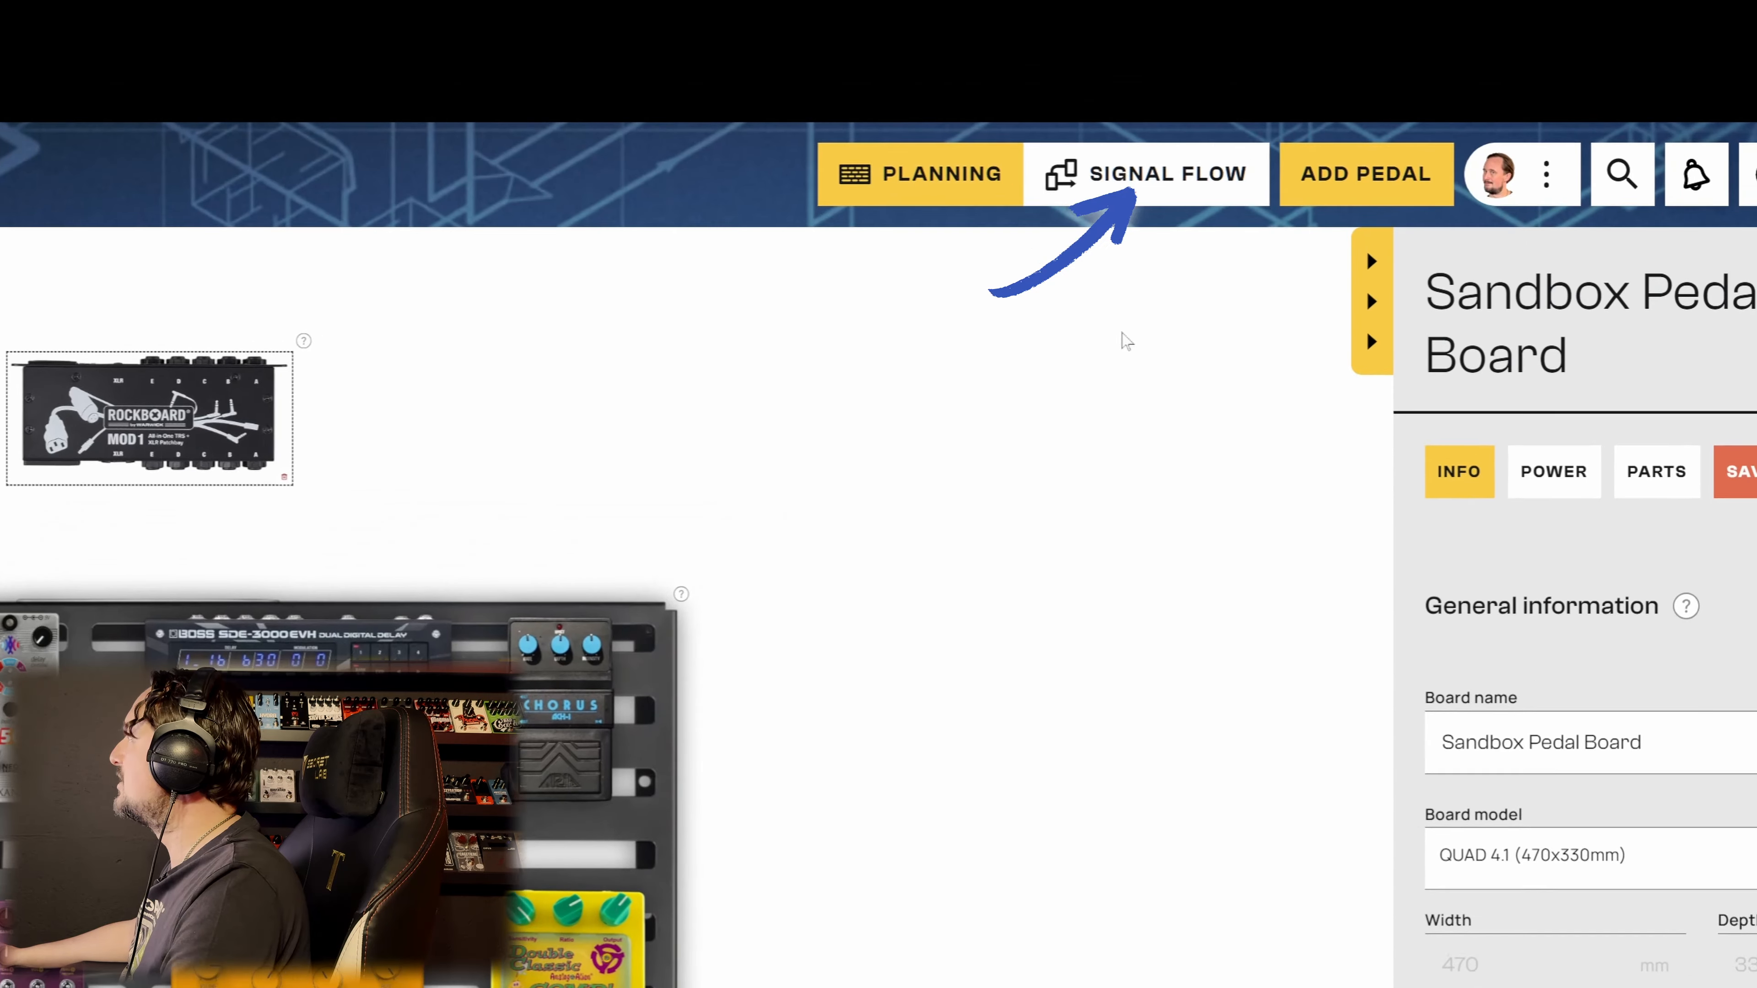
click(1149, 173)
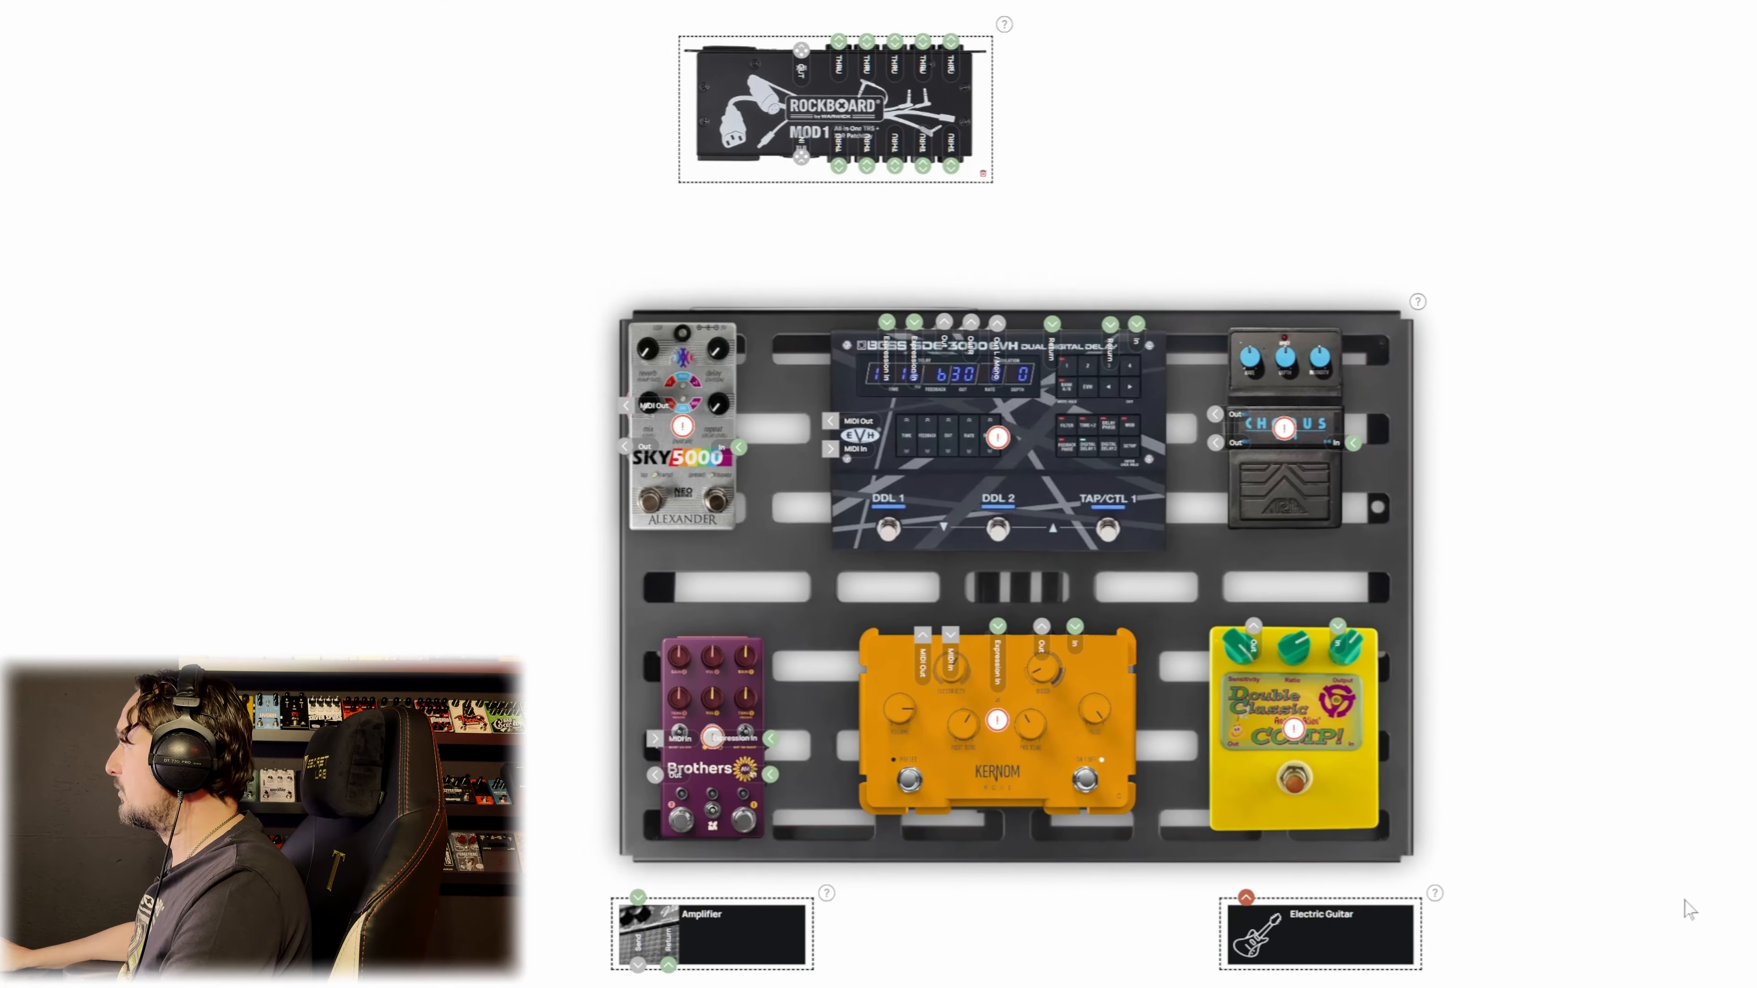
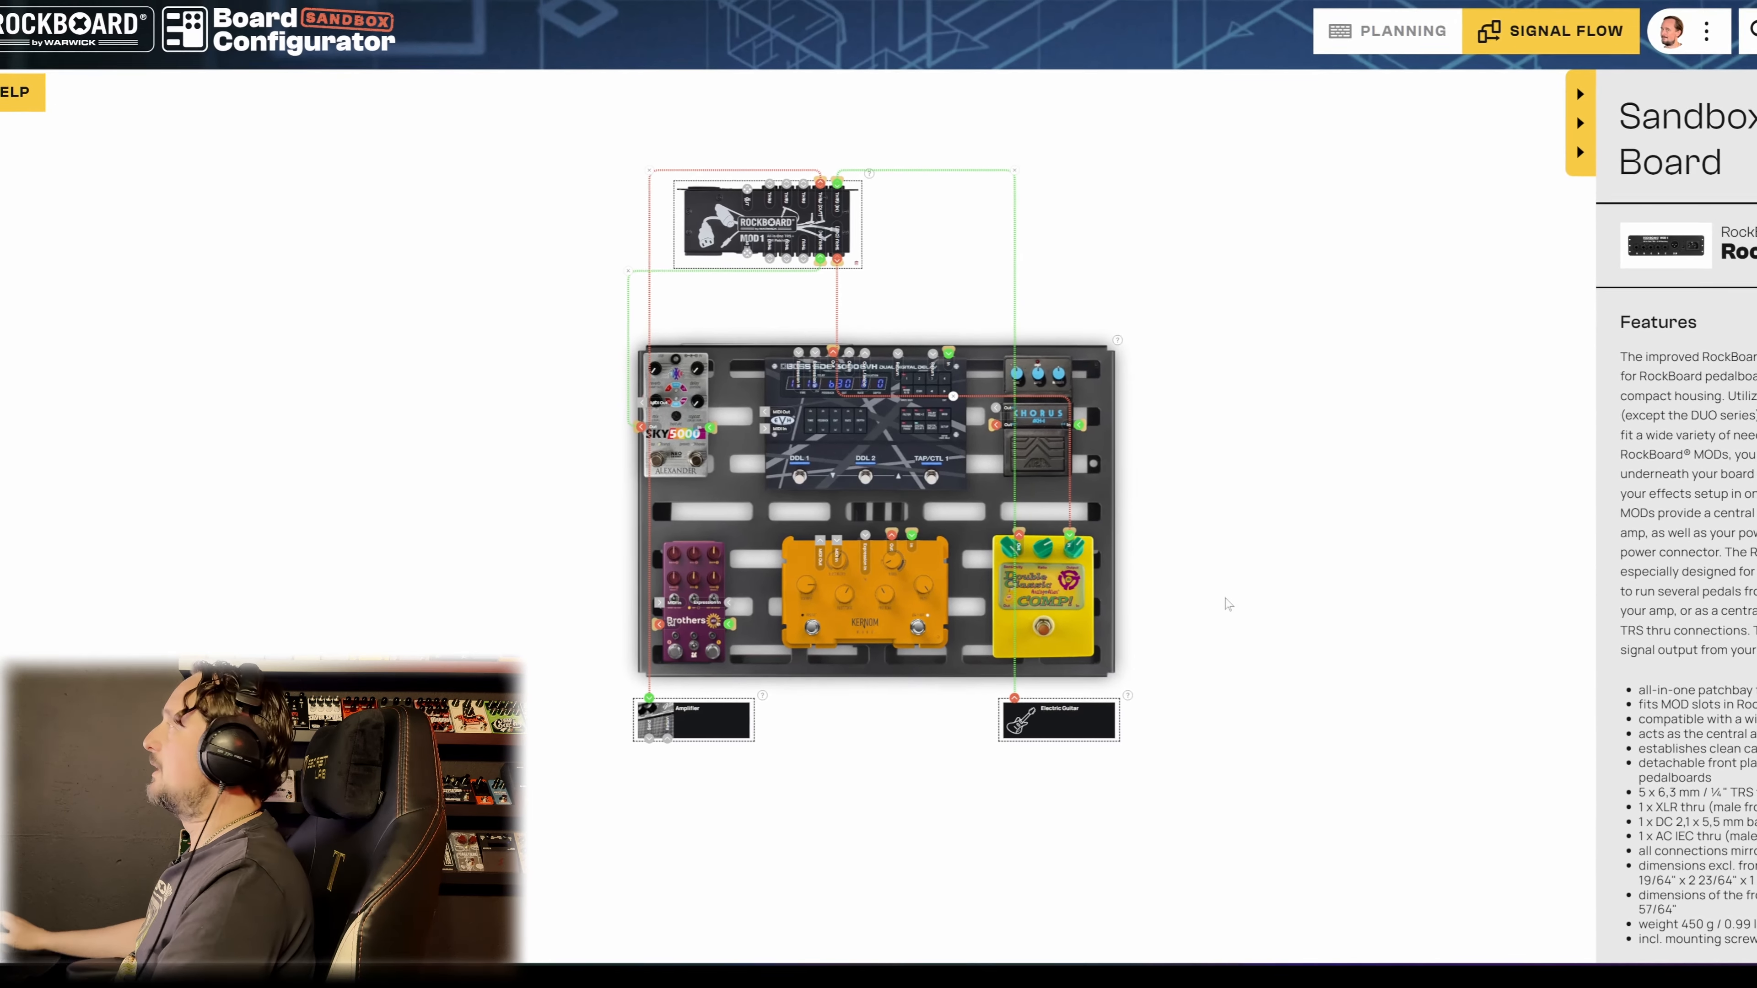
Step: Return to the planning view and review the pedals, cables and mods in the board's parts list
click(1397, 24)
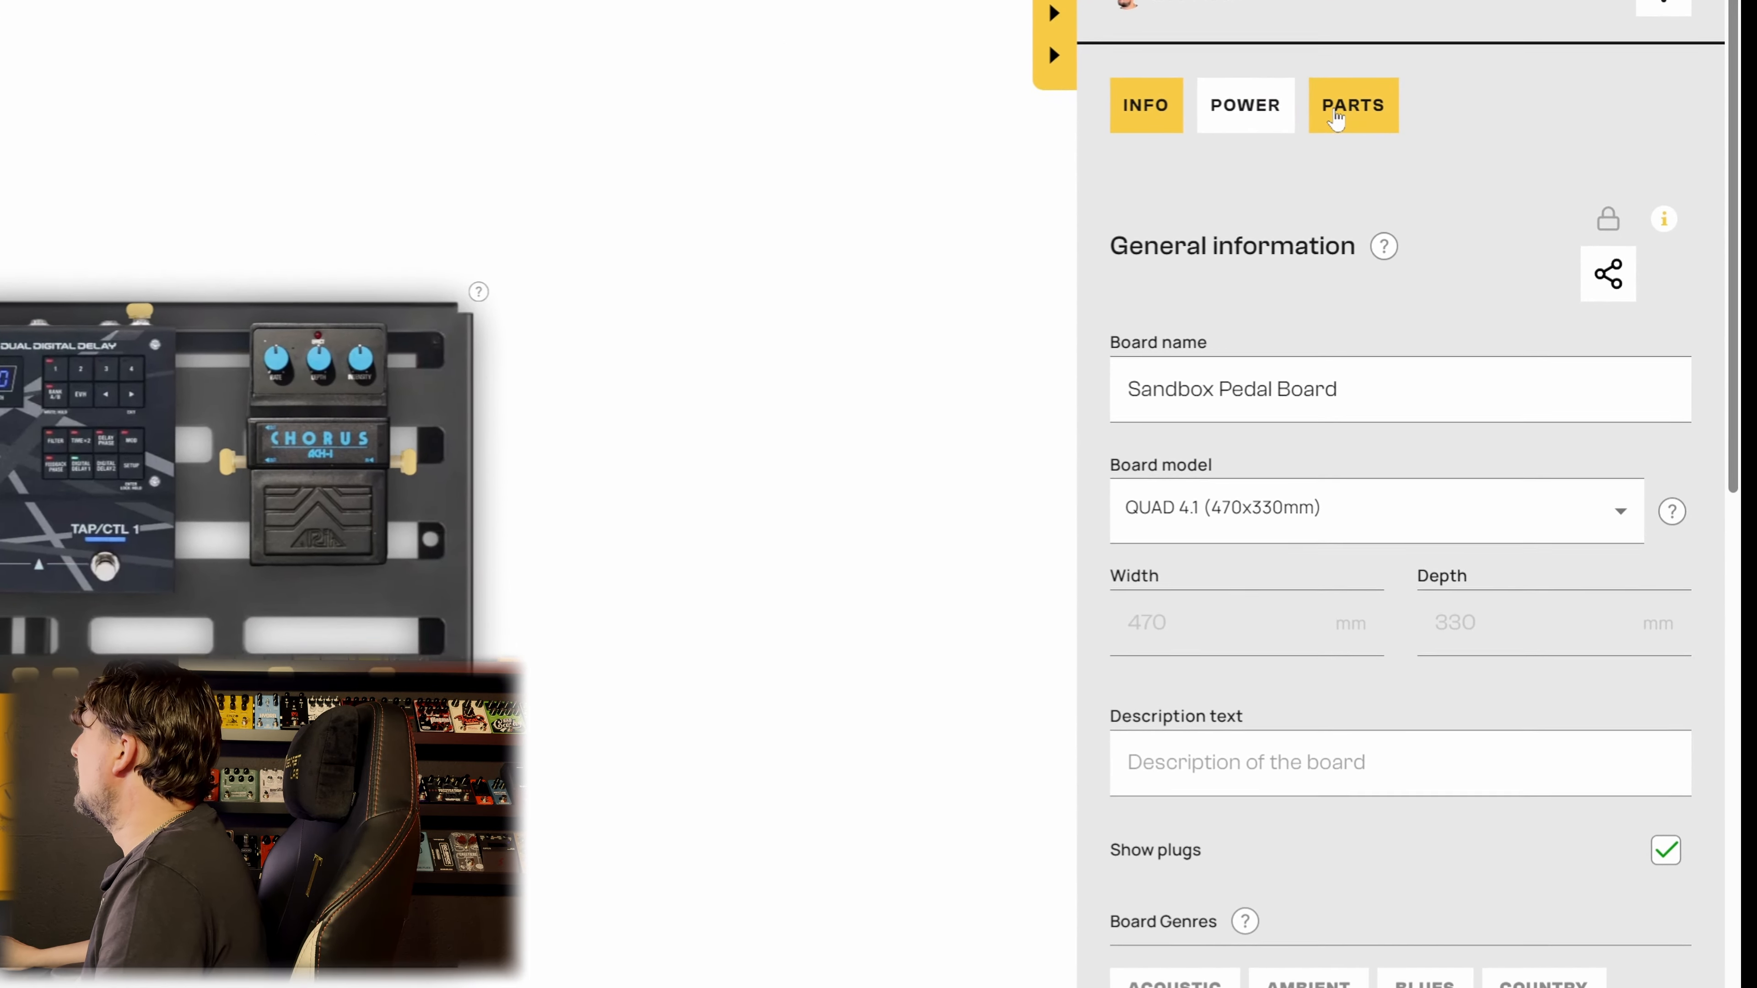
click(1339, 131)
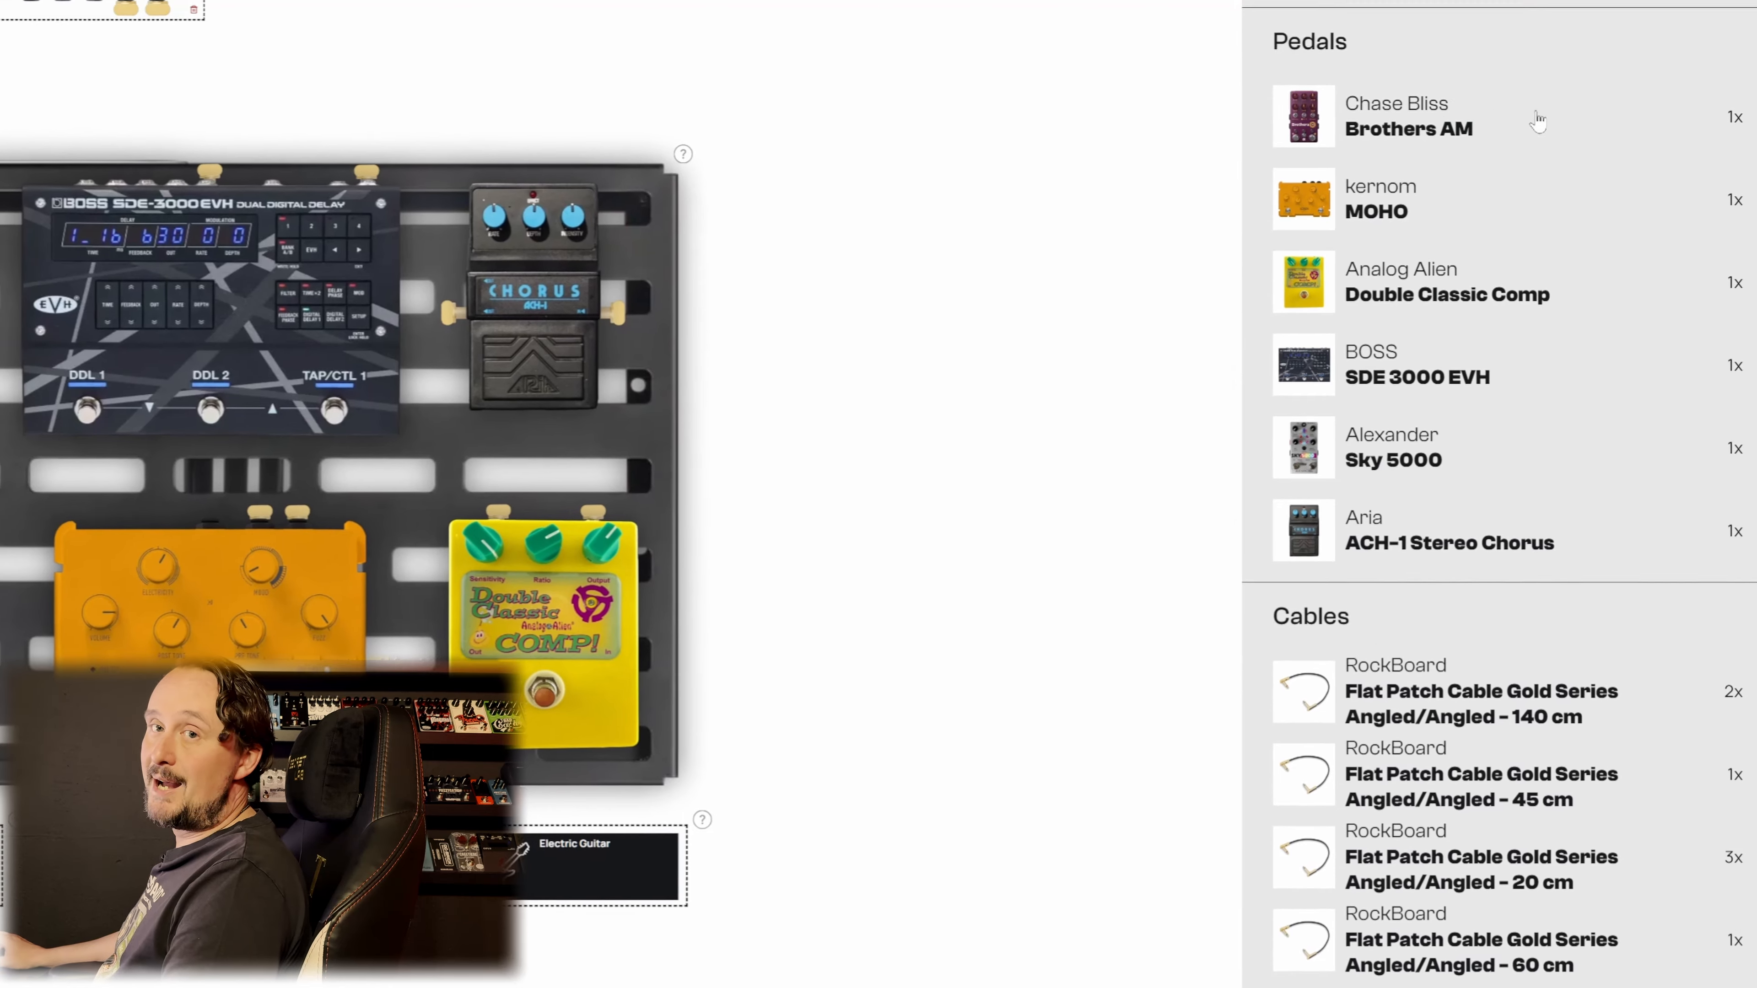
scroll(1619, 223, down, 6)
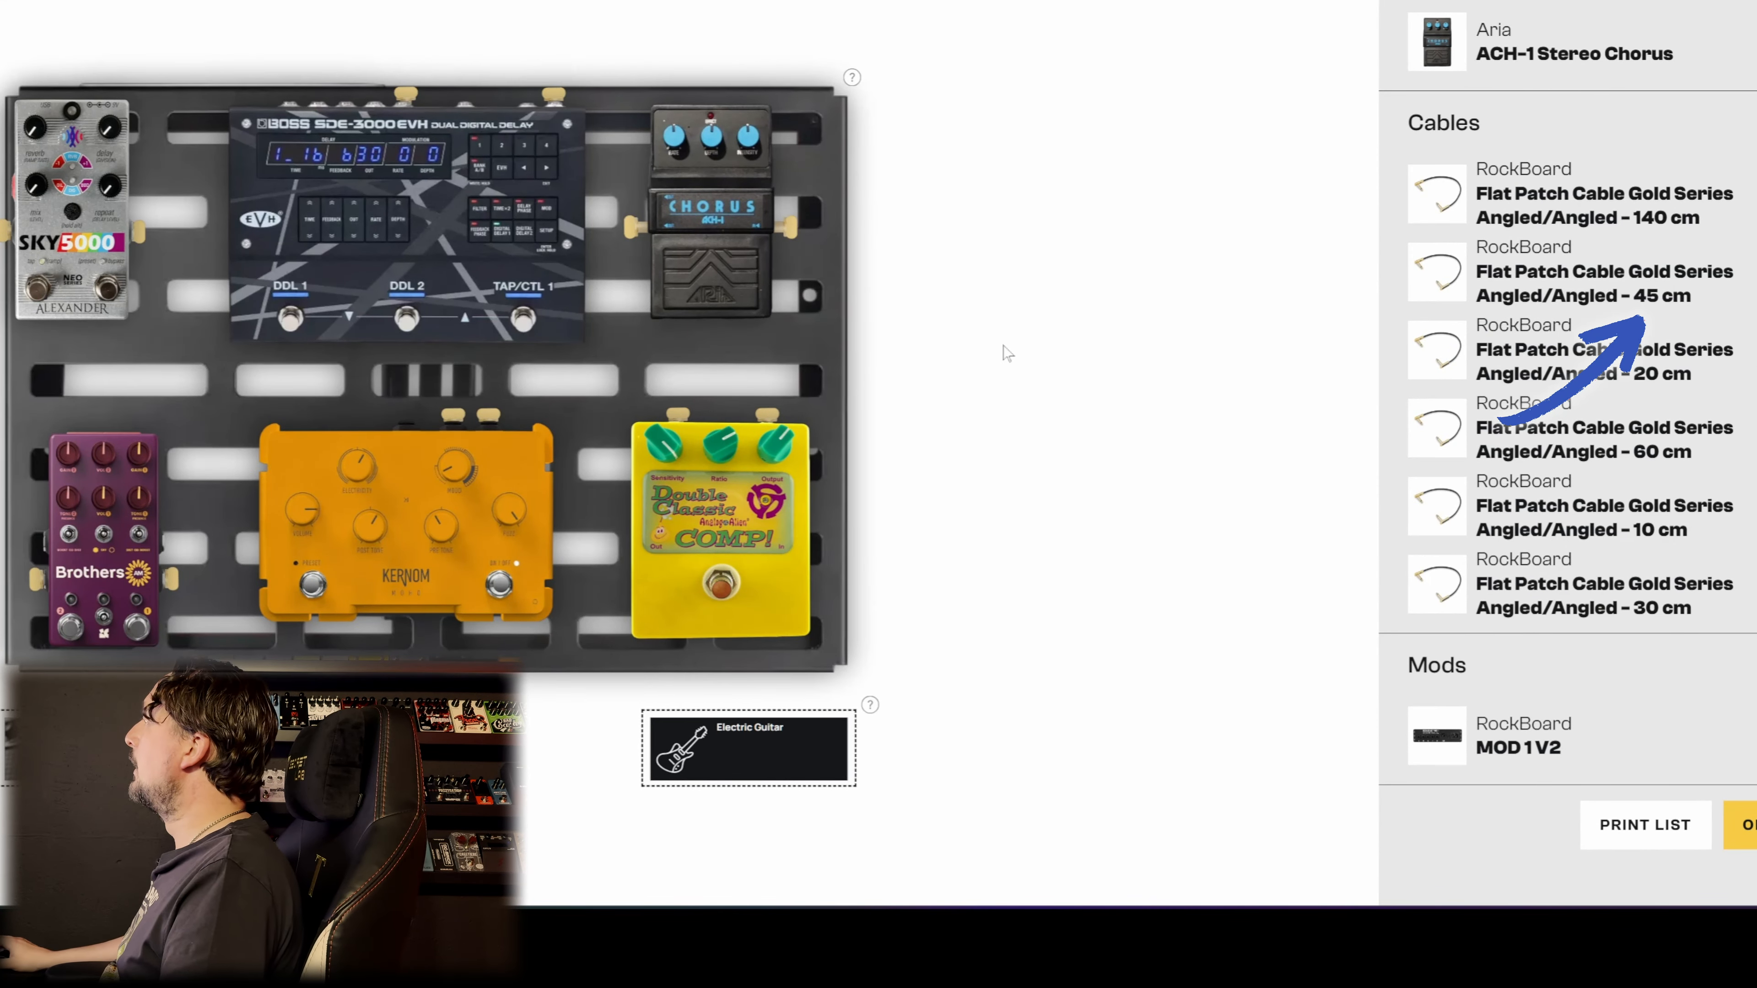
drag(741, 533, 1152, 539)
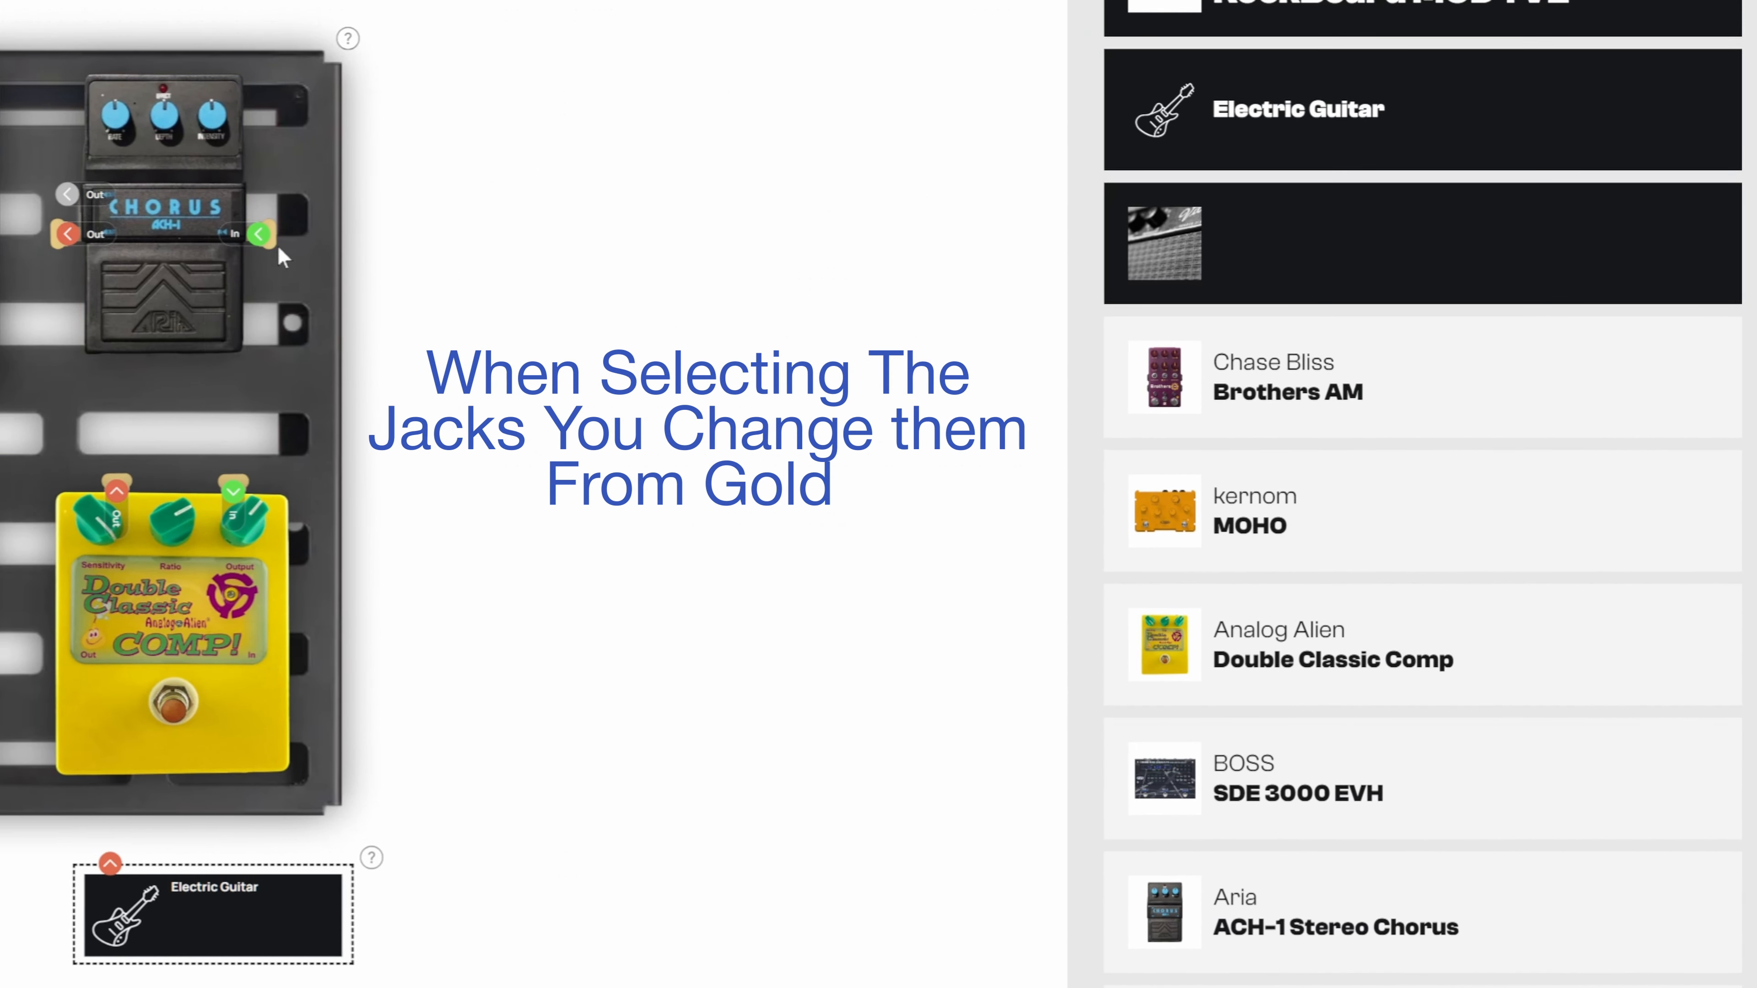
Step: Set the ACH-1 Stereo Chorus output cable to Flat Patch Cable Black Series, 10 cm, and its input cable to Sapphire Series, 60 cm
click(273, 239)
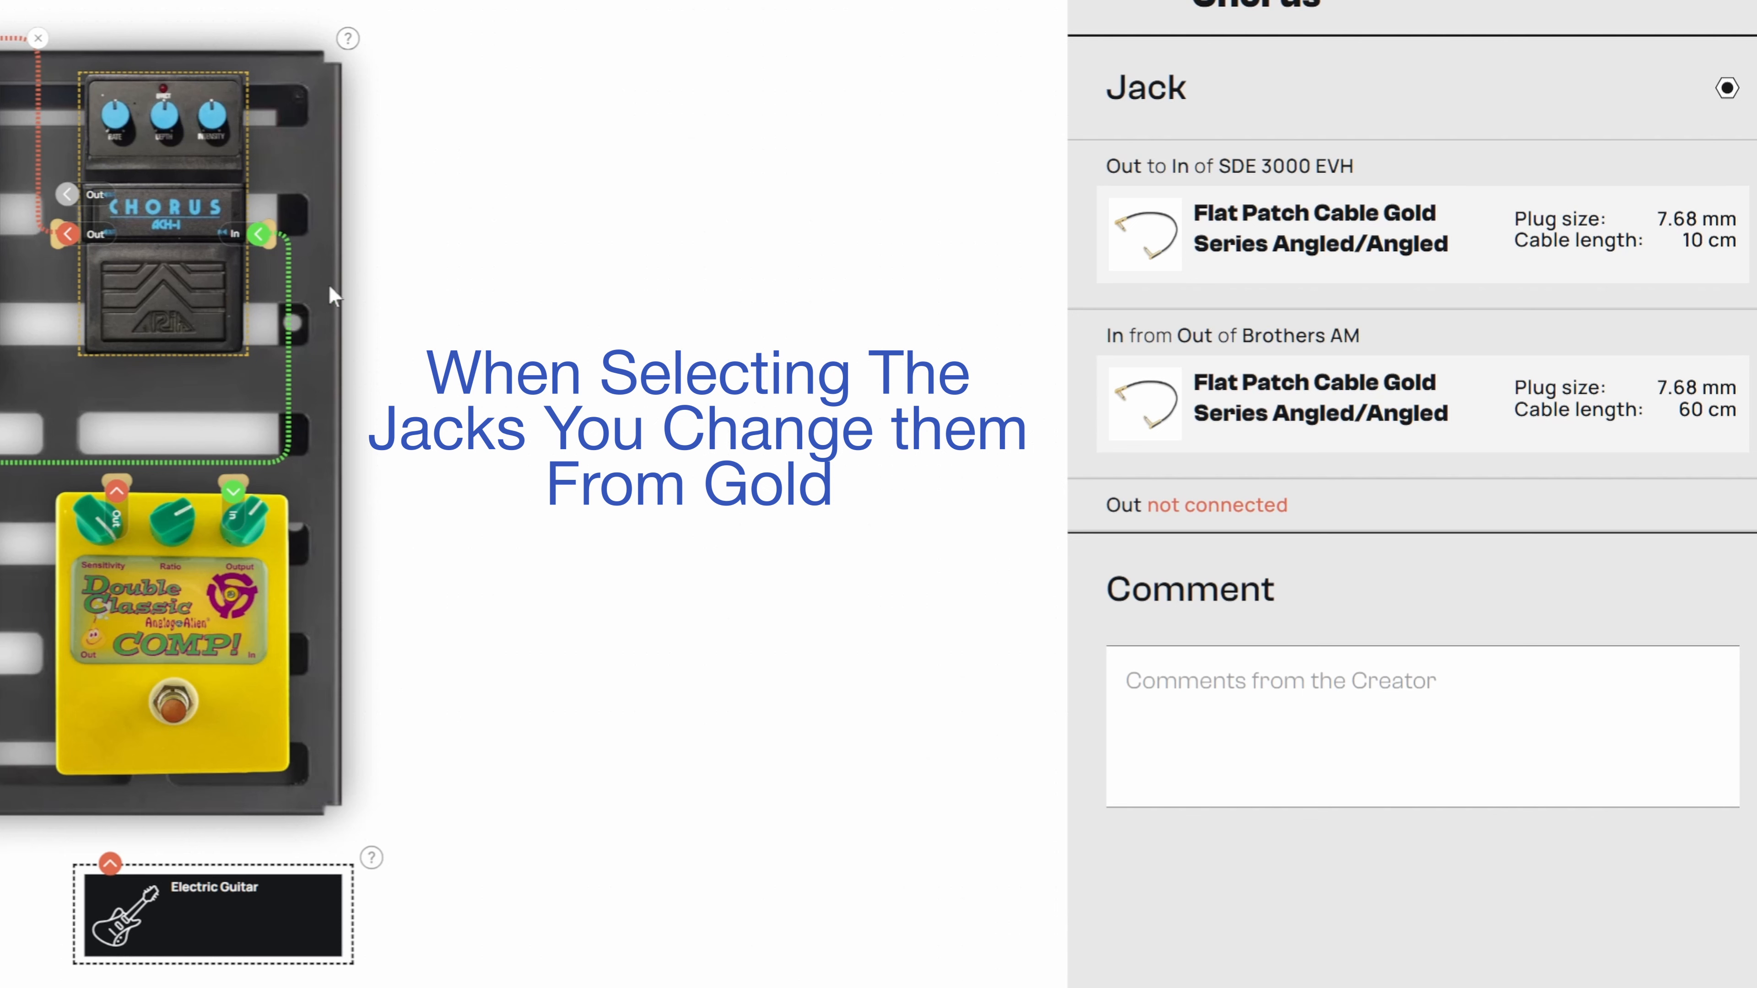
click(1264, 262)
click(1283, 325)
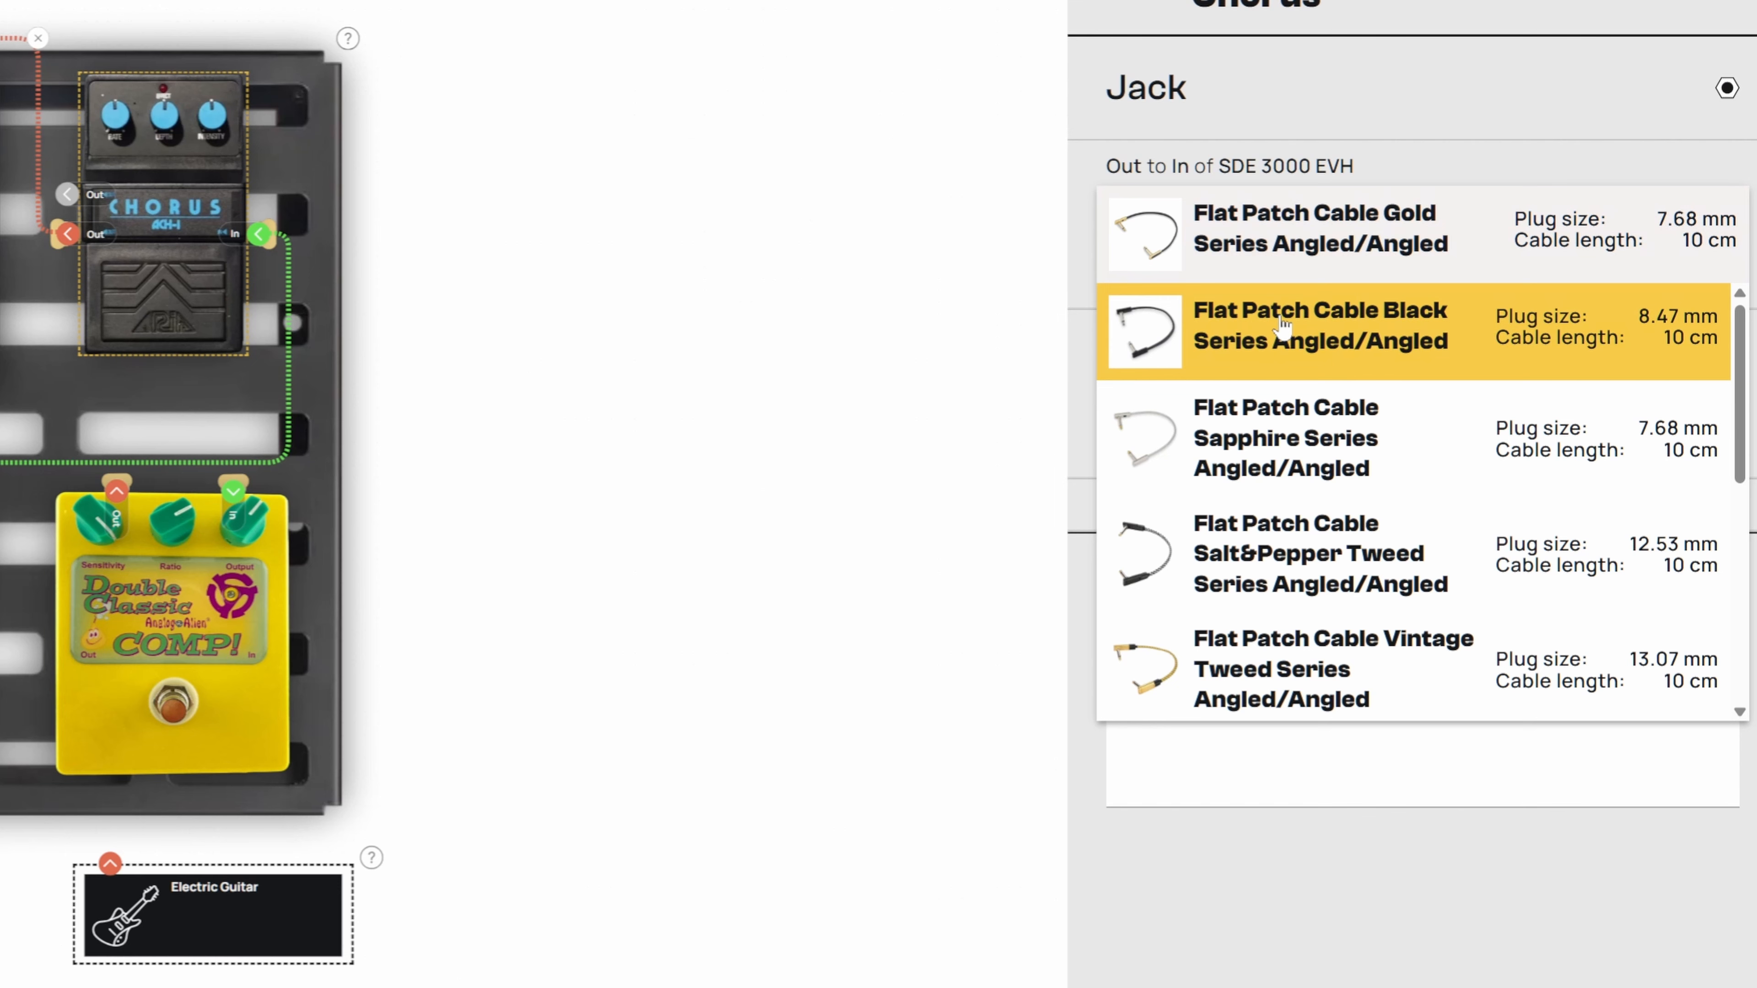
click(1281, 325)
click(1302, 416)
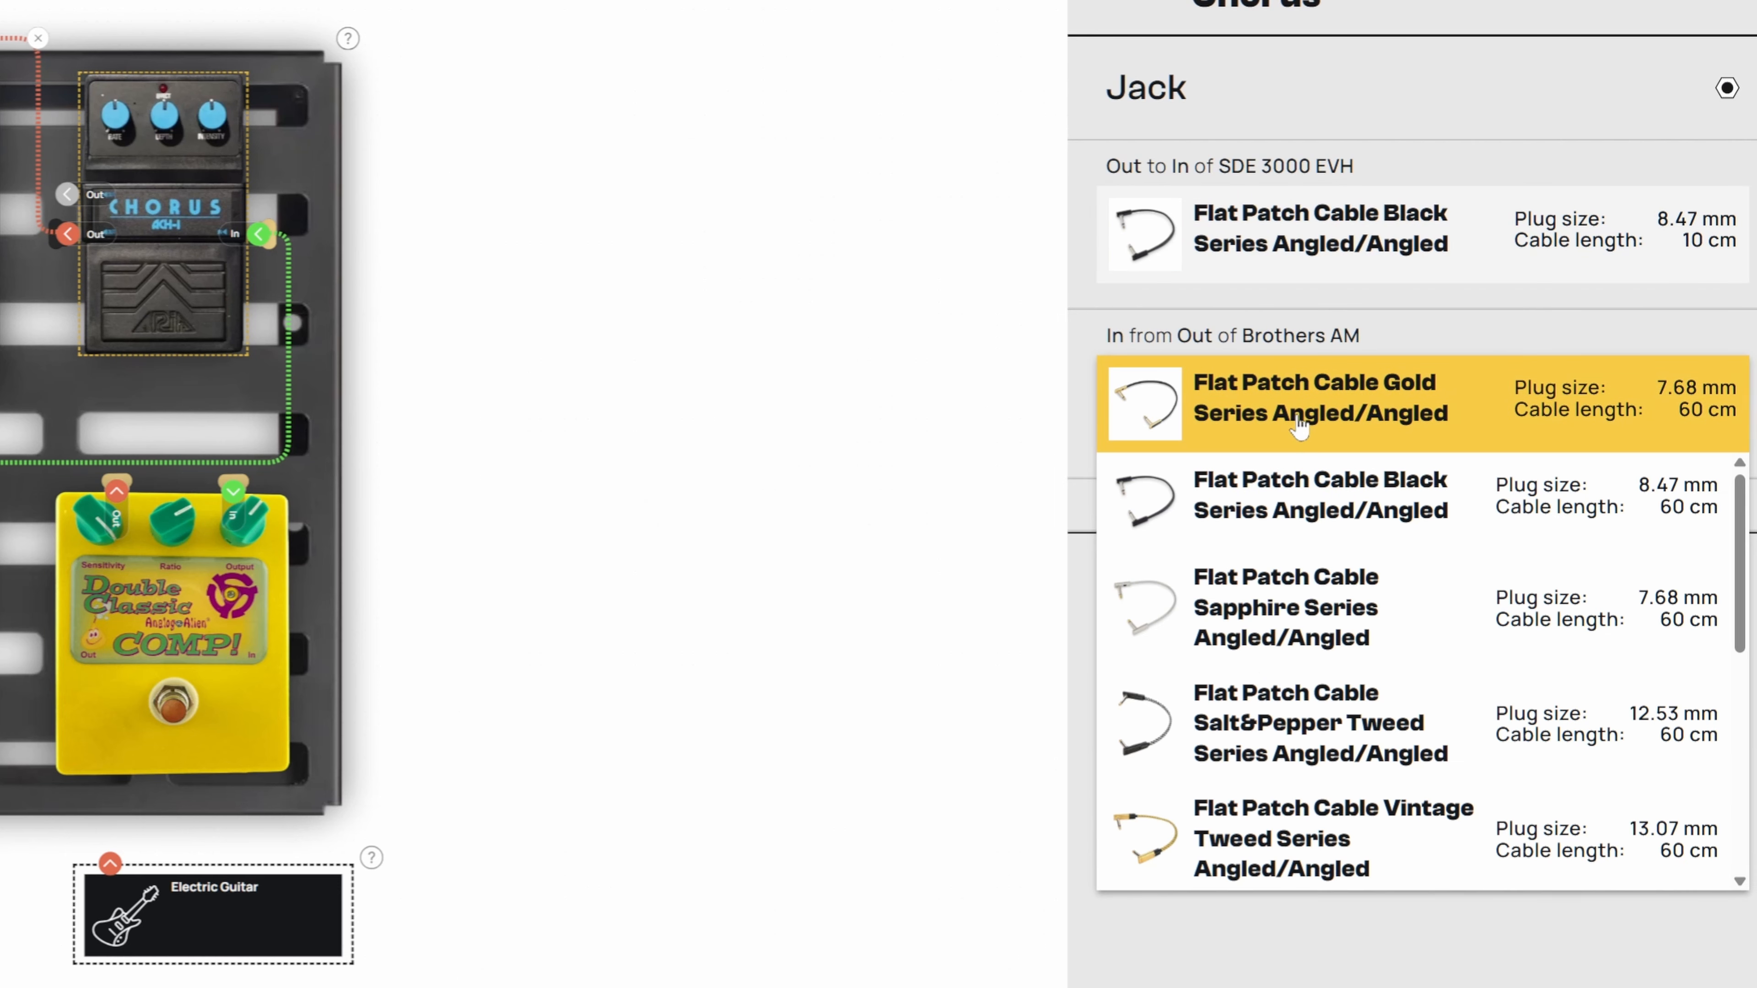
click(1255, 612)
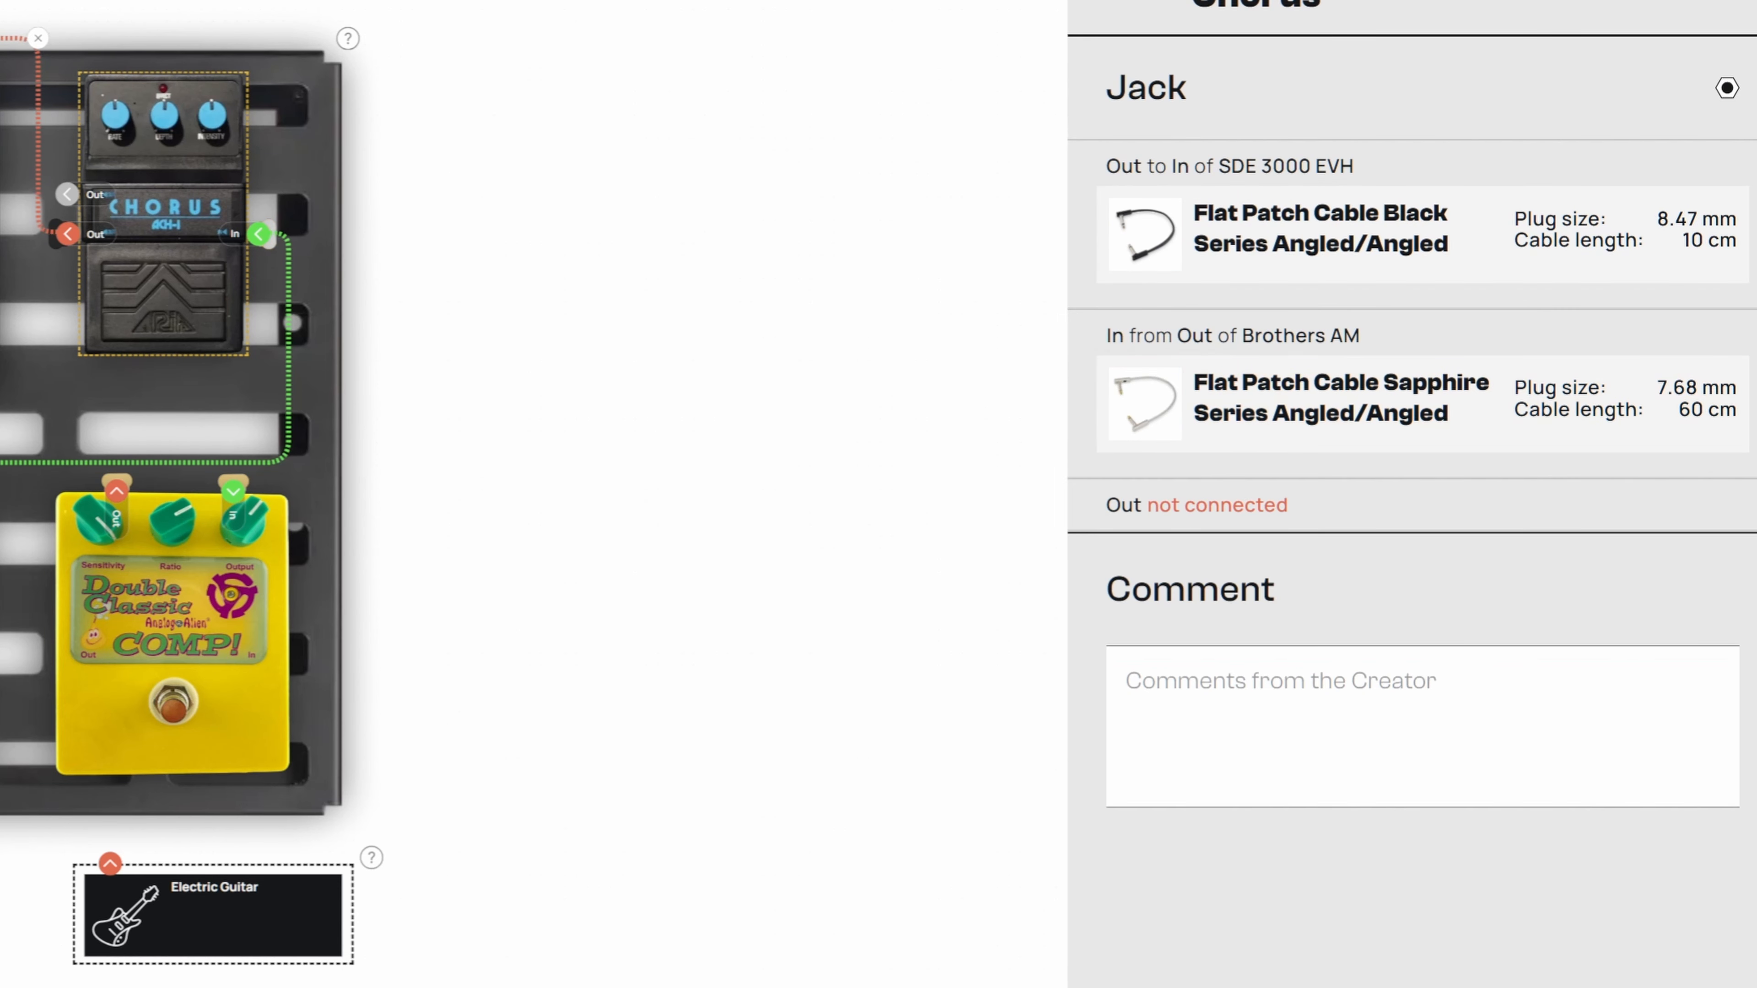
click(482, 290)
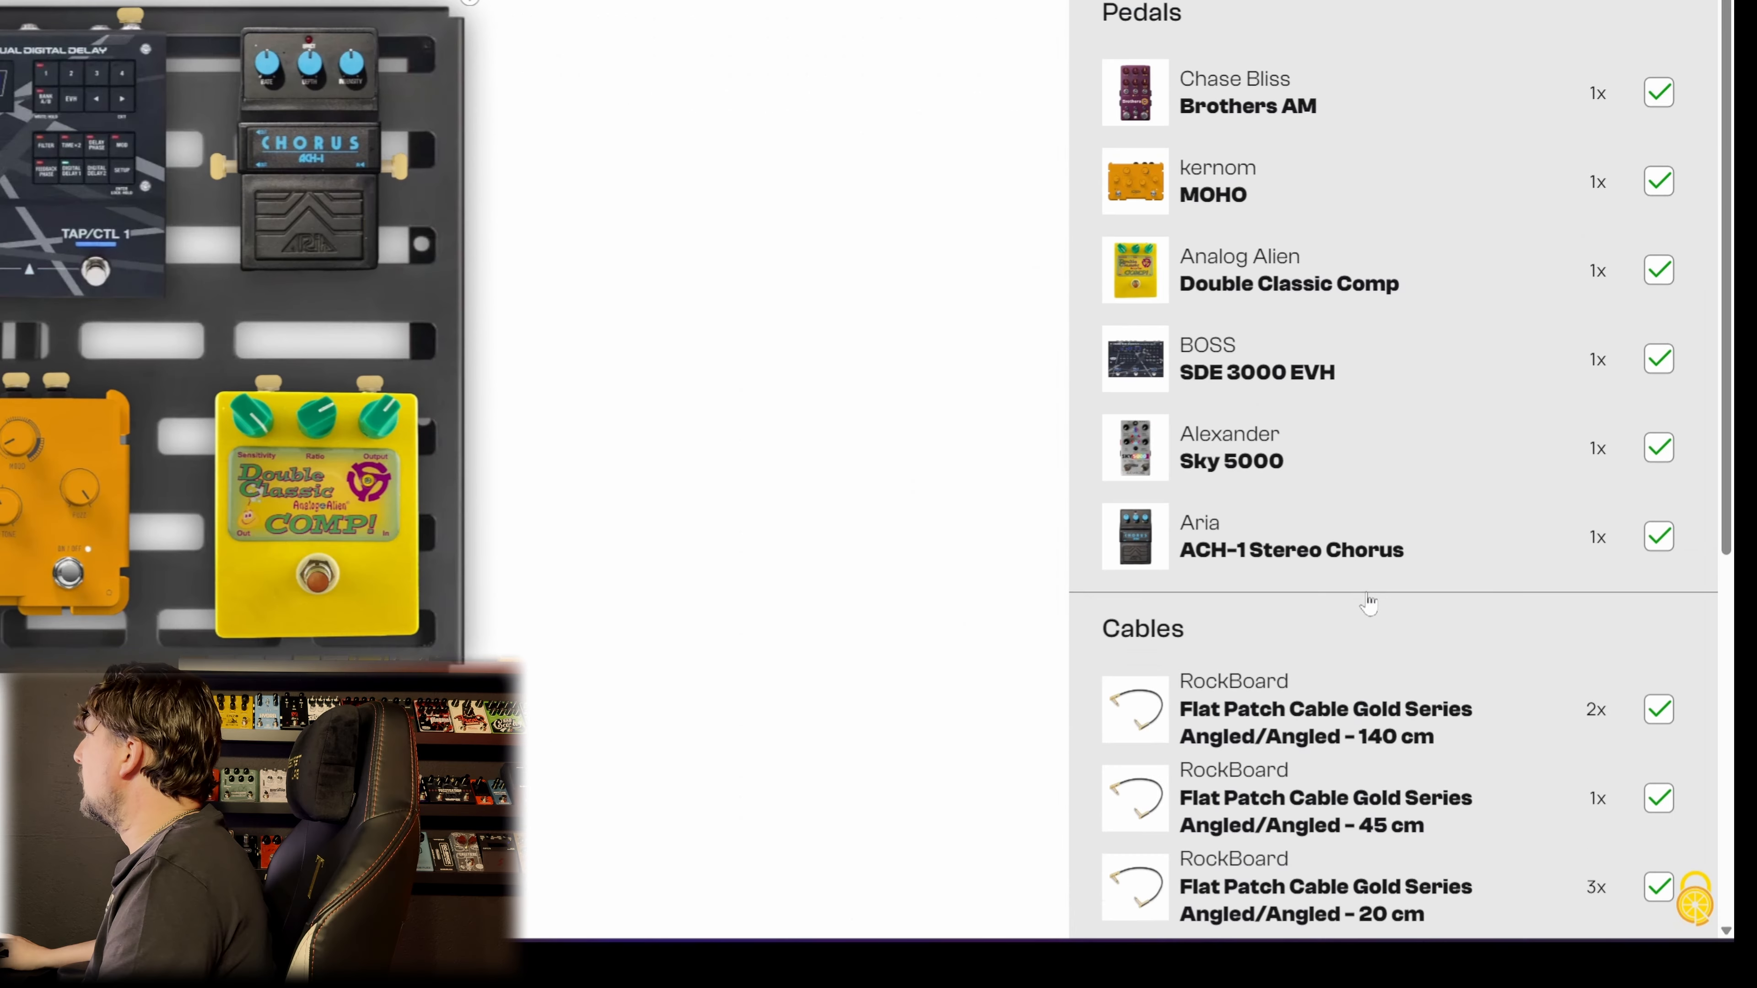
Step: Look through the parts list from the pedals down to the mods and the print and order options
scroll(1366, 595, down, 5)
scroll(1366, 595, down, 4)
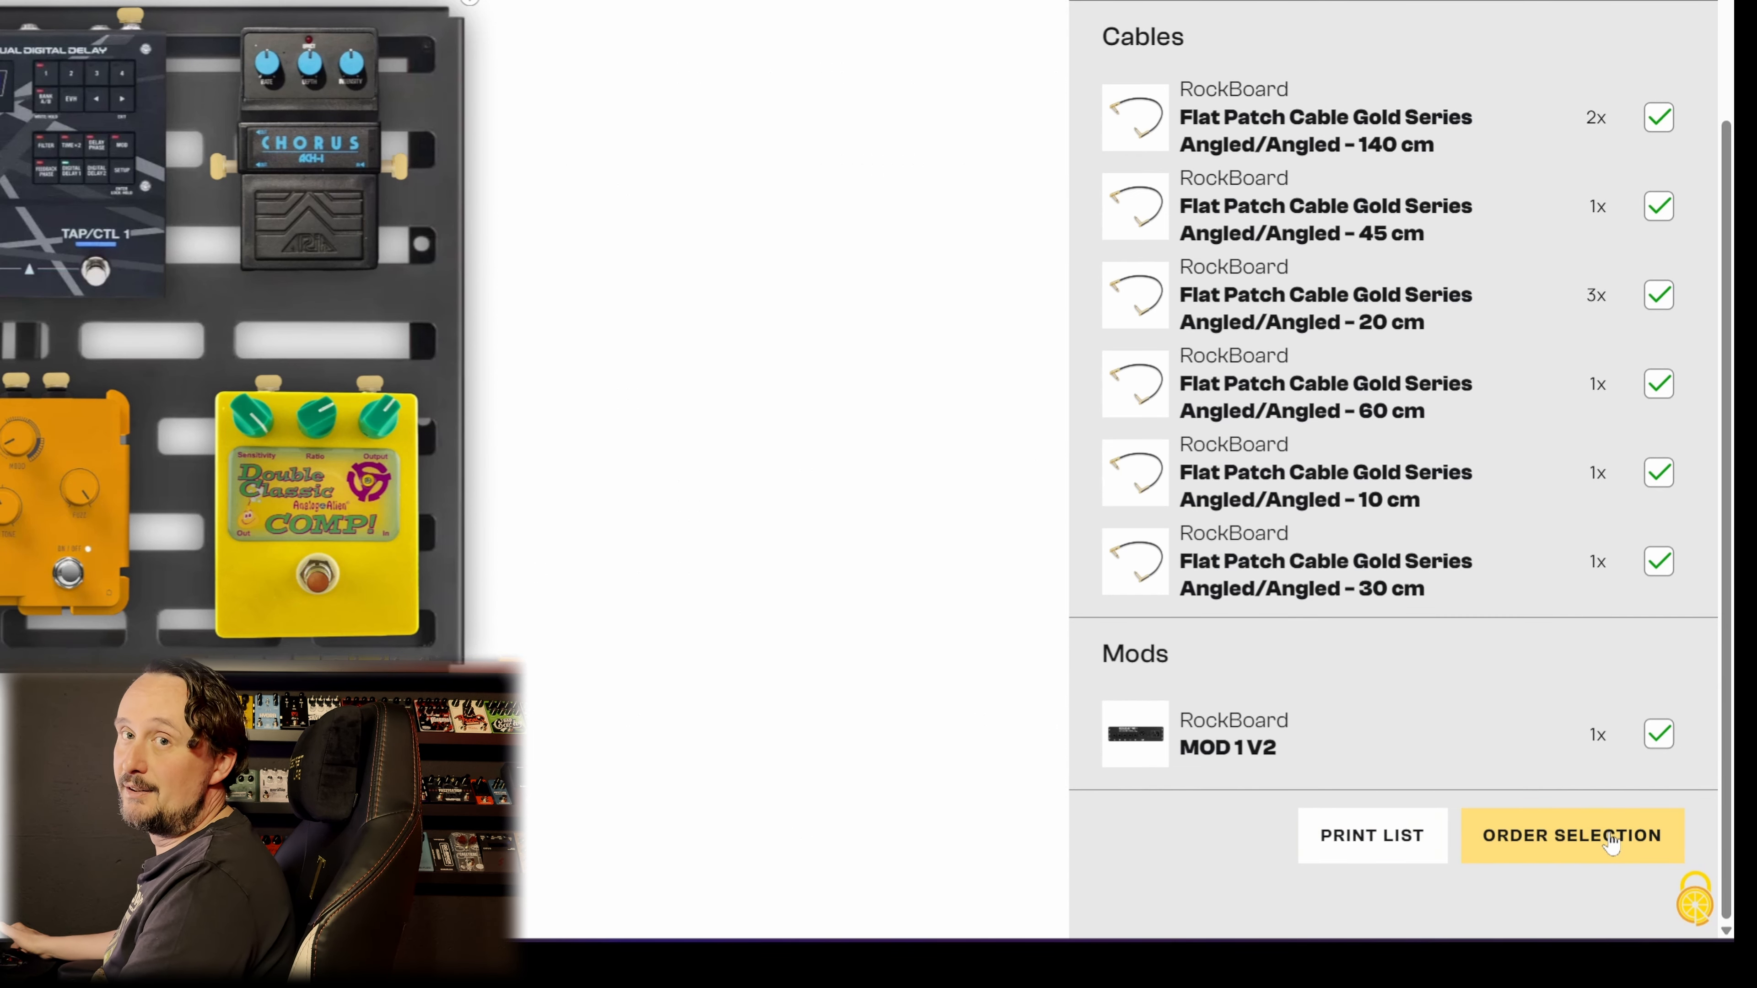
scroll(1611, 843, up, 6)
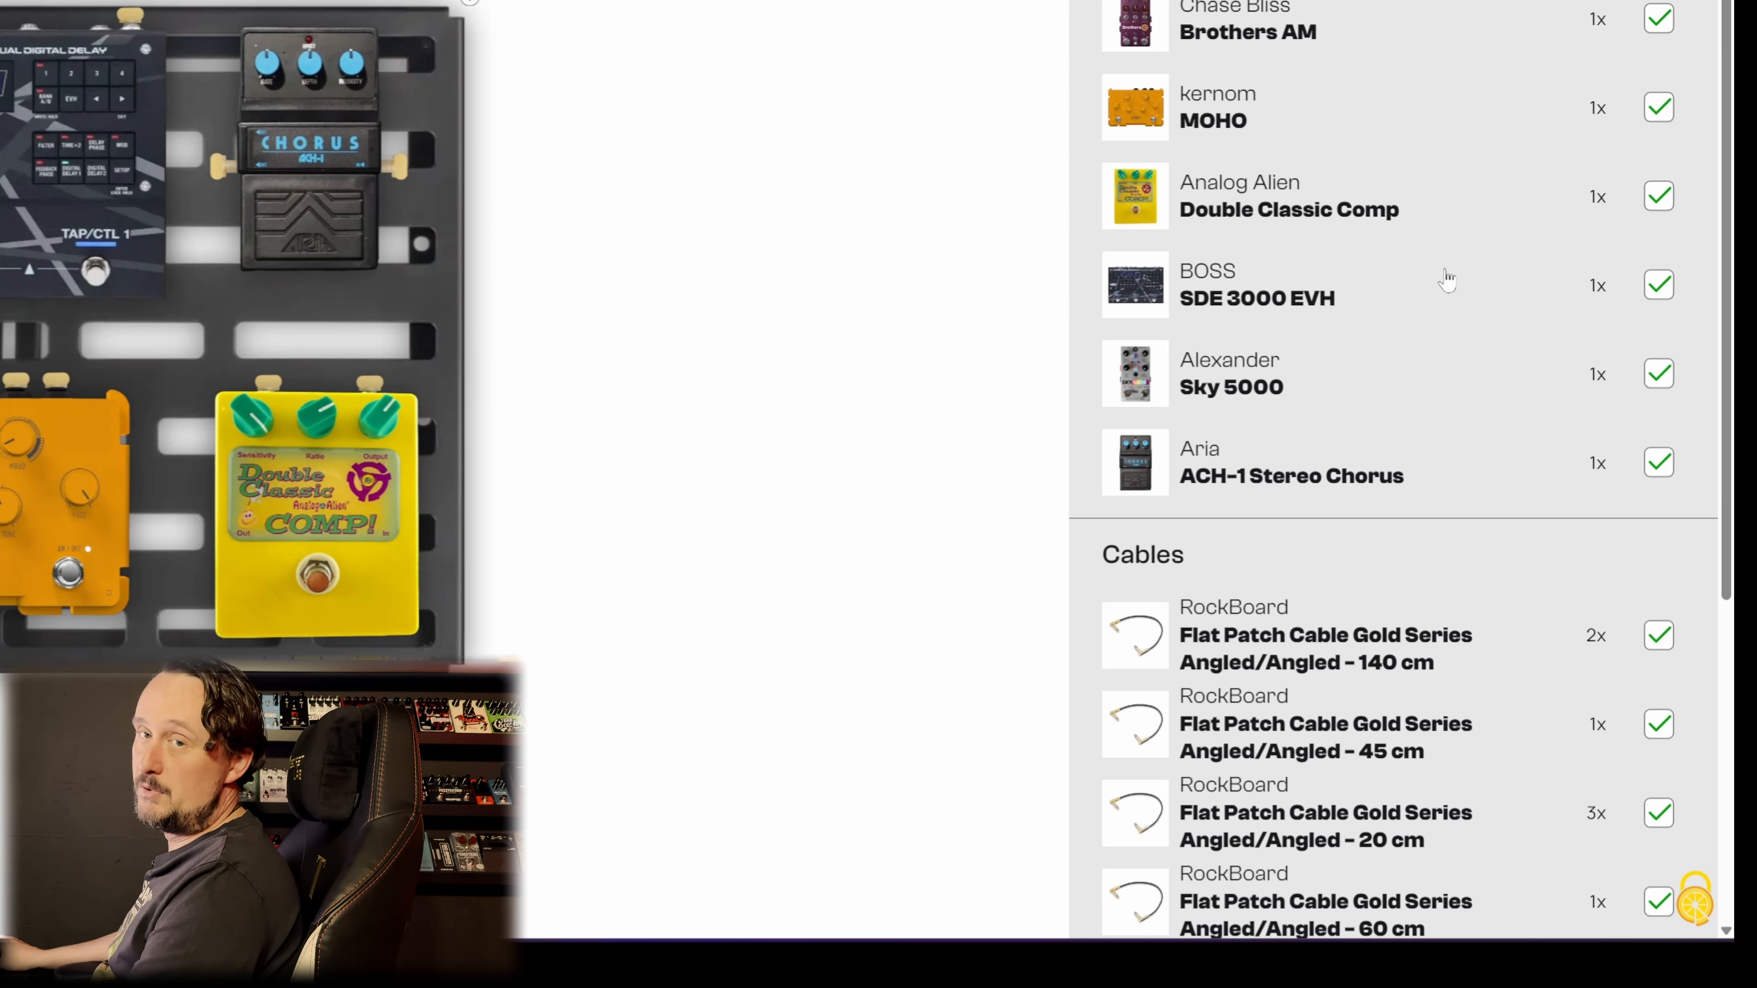
Step: Enter "Fun Looking Board" as the board's description text and mark its genre as Pop
scroll(1469, 763, down, 1)
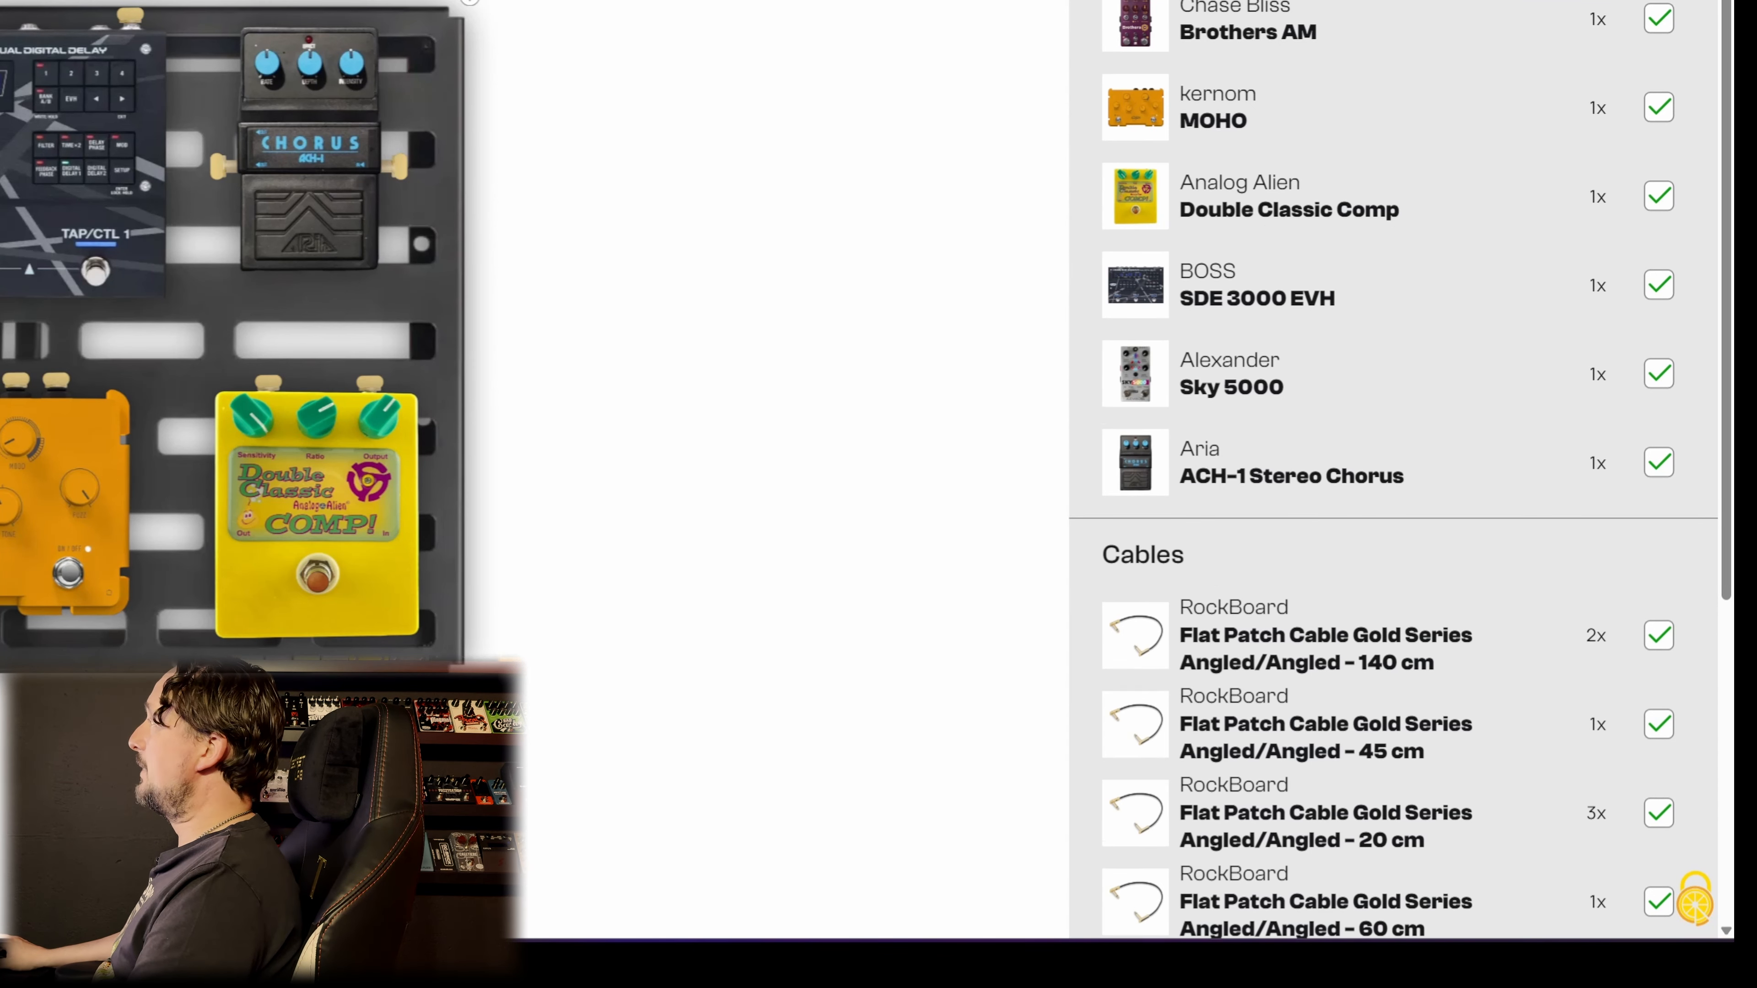
scroll(1387, 519, down, 5)
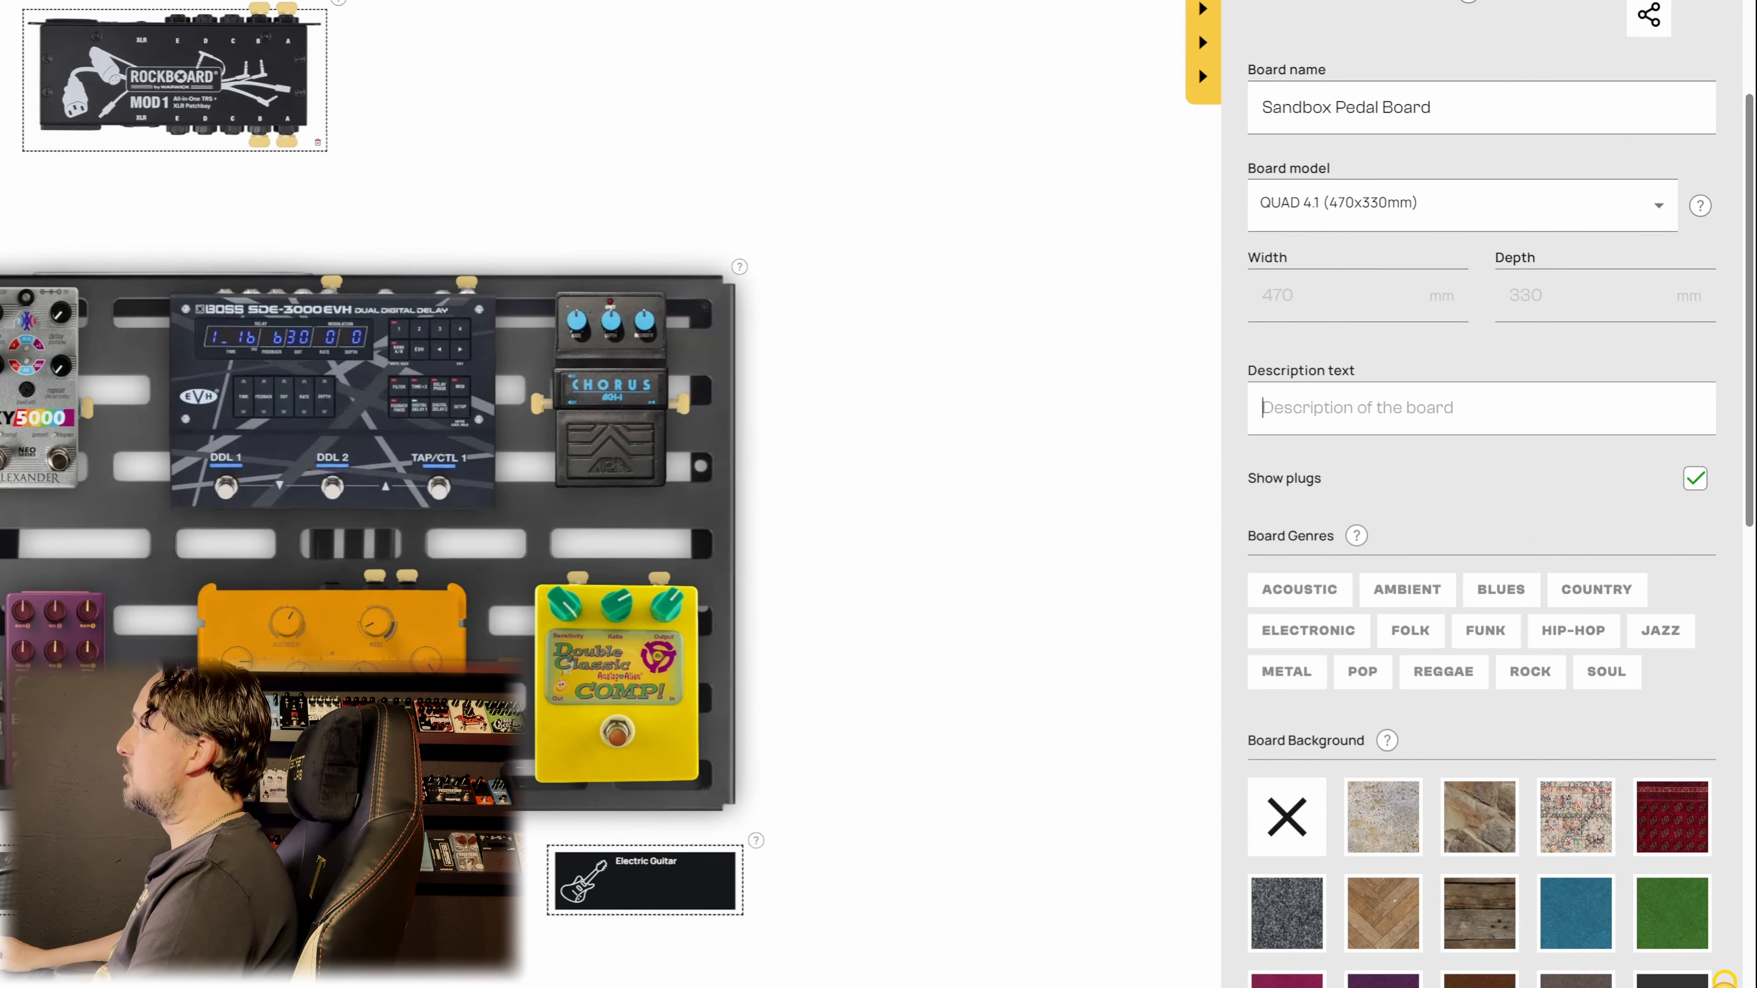
text(Fun Looking Board)
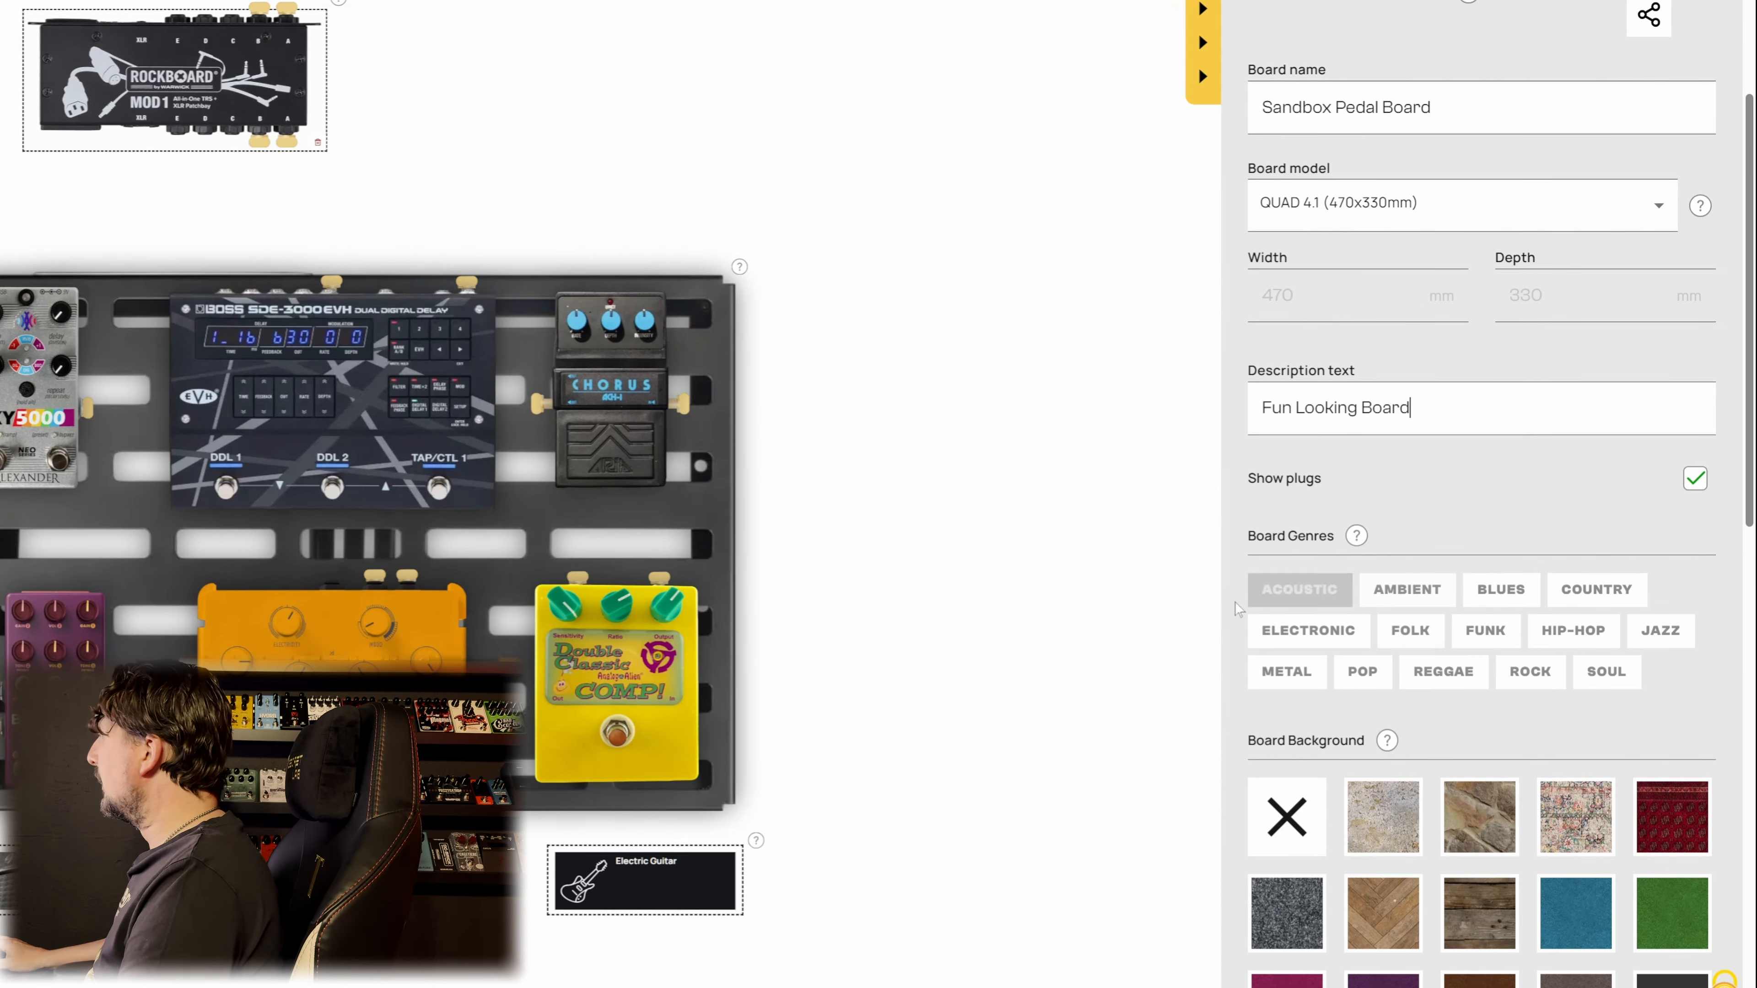
click(1362, 671)
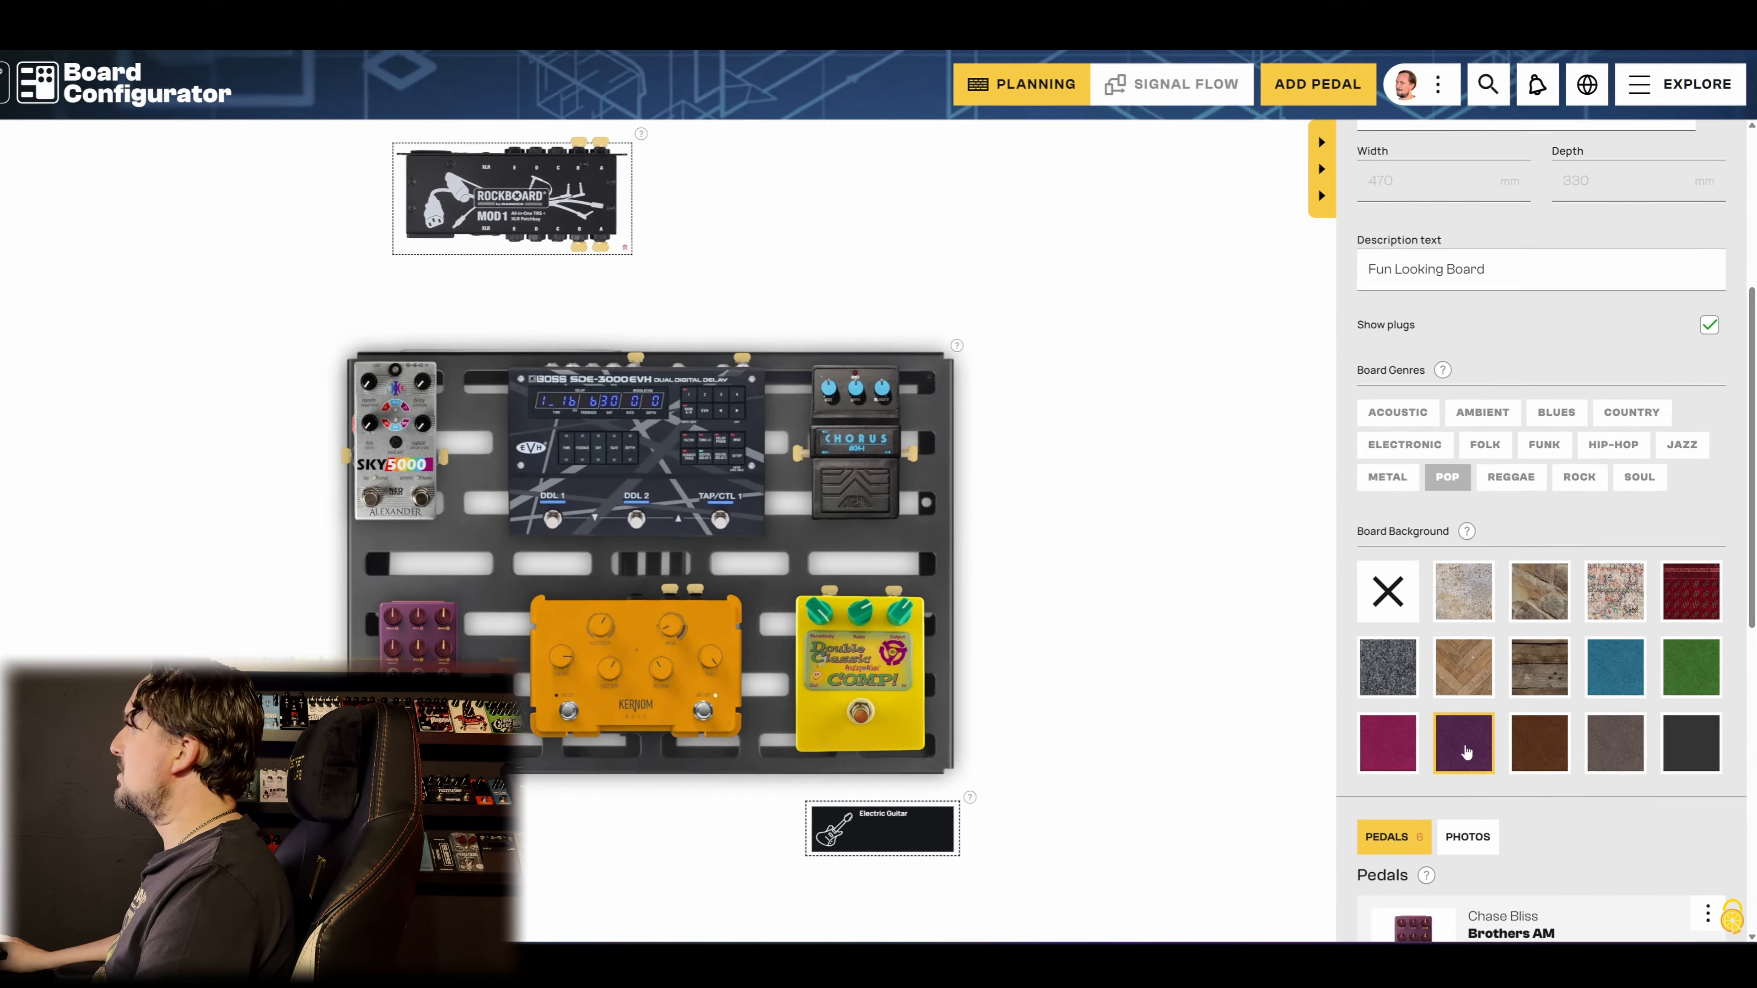
Step: Try the herringbone wood board background and settle on the purple carpet background
click(1465, 748)
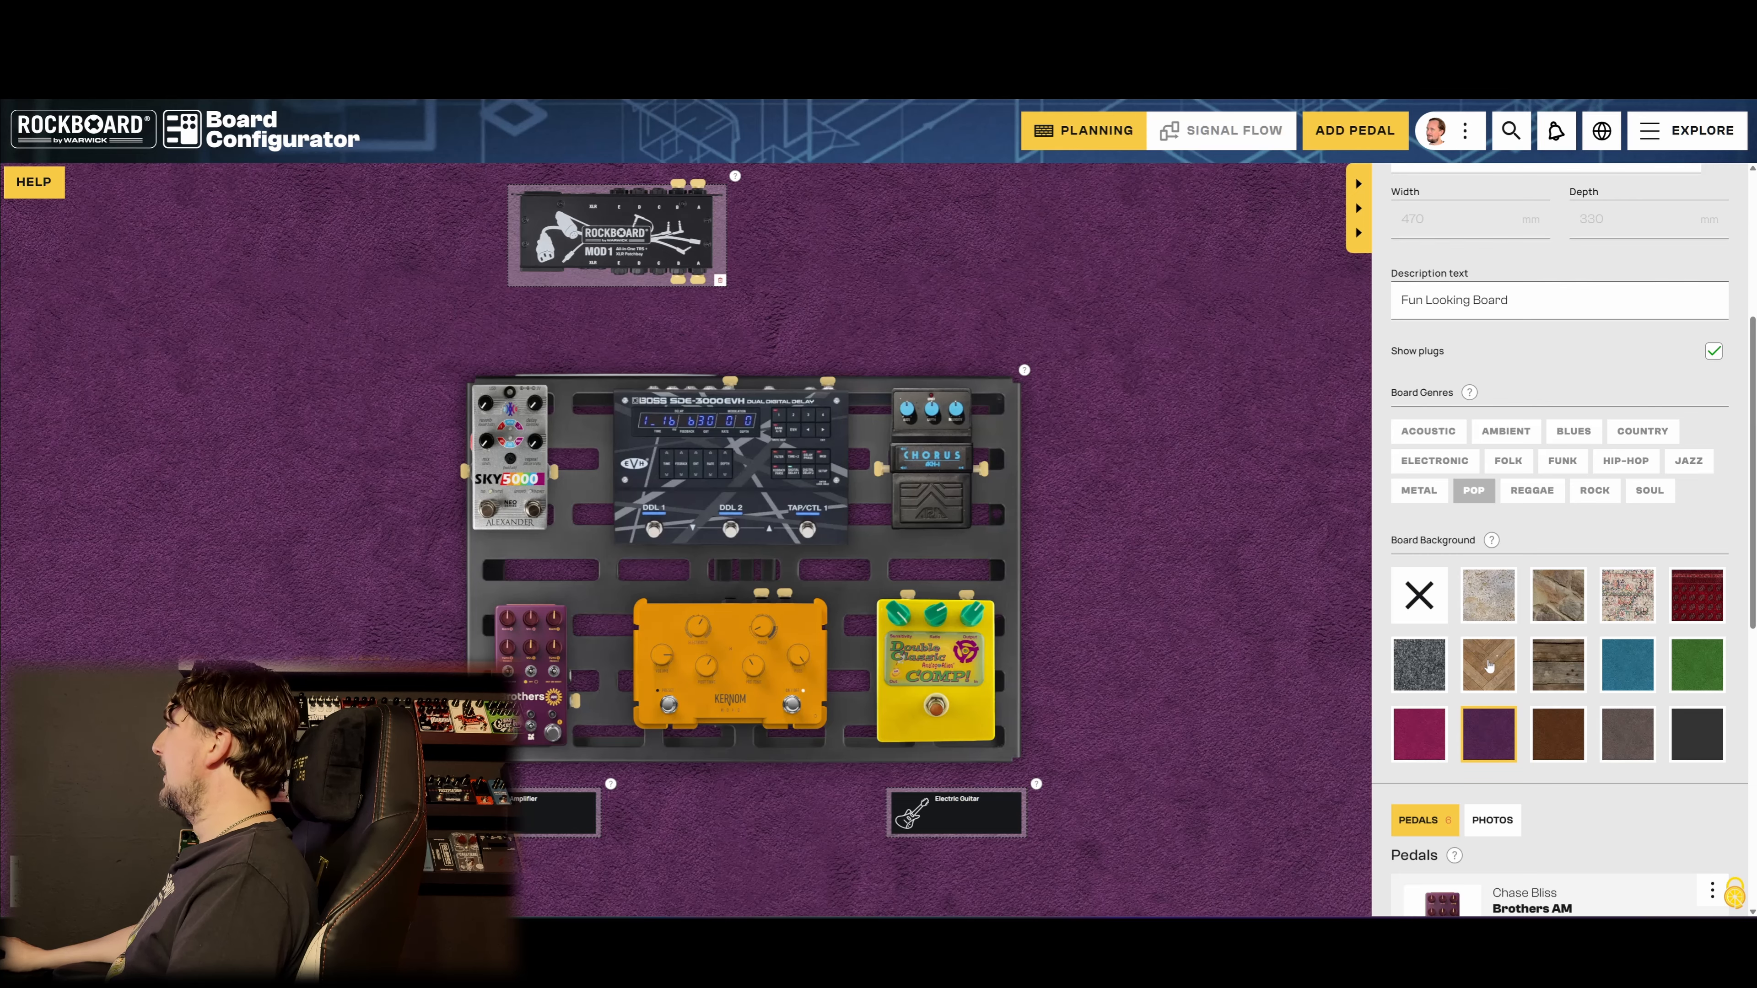
click(1489, 666)
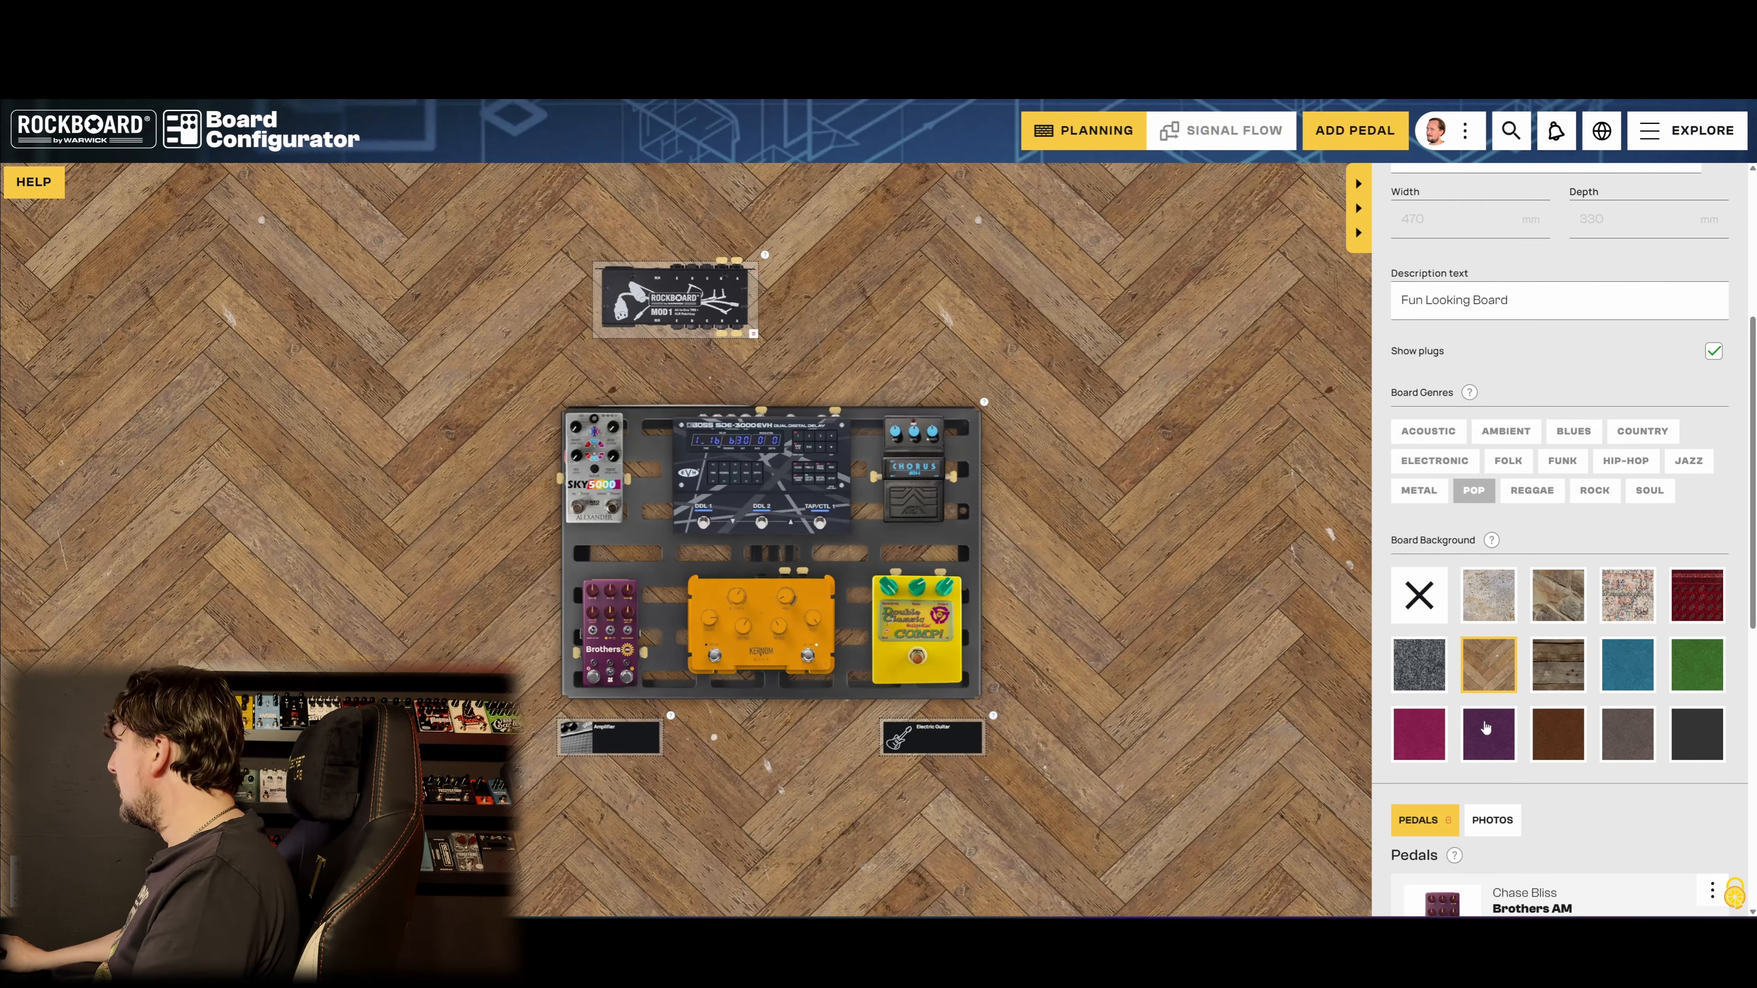
click(1488, 733)
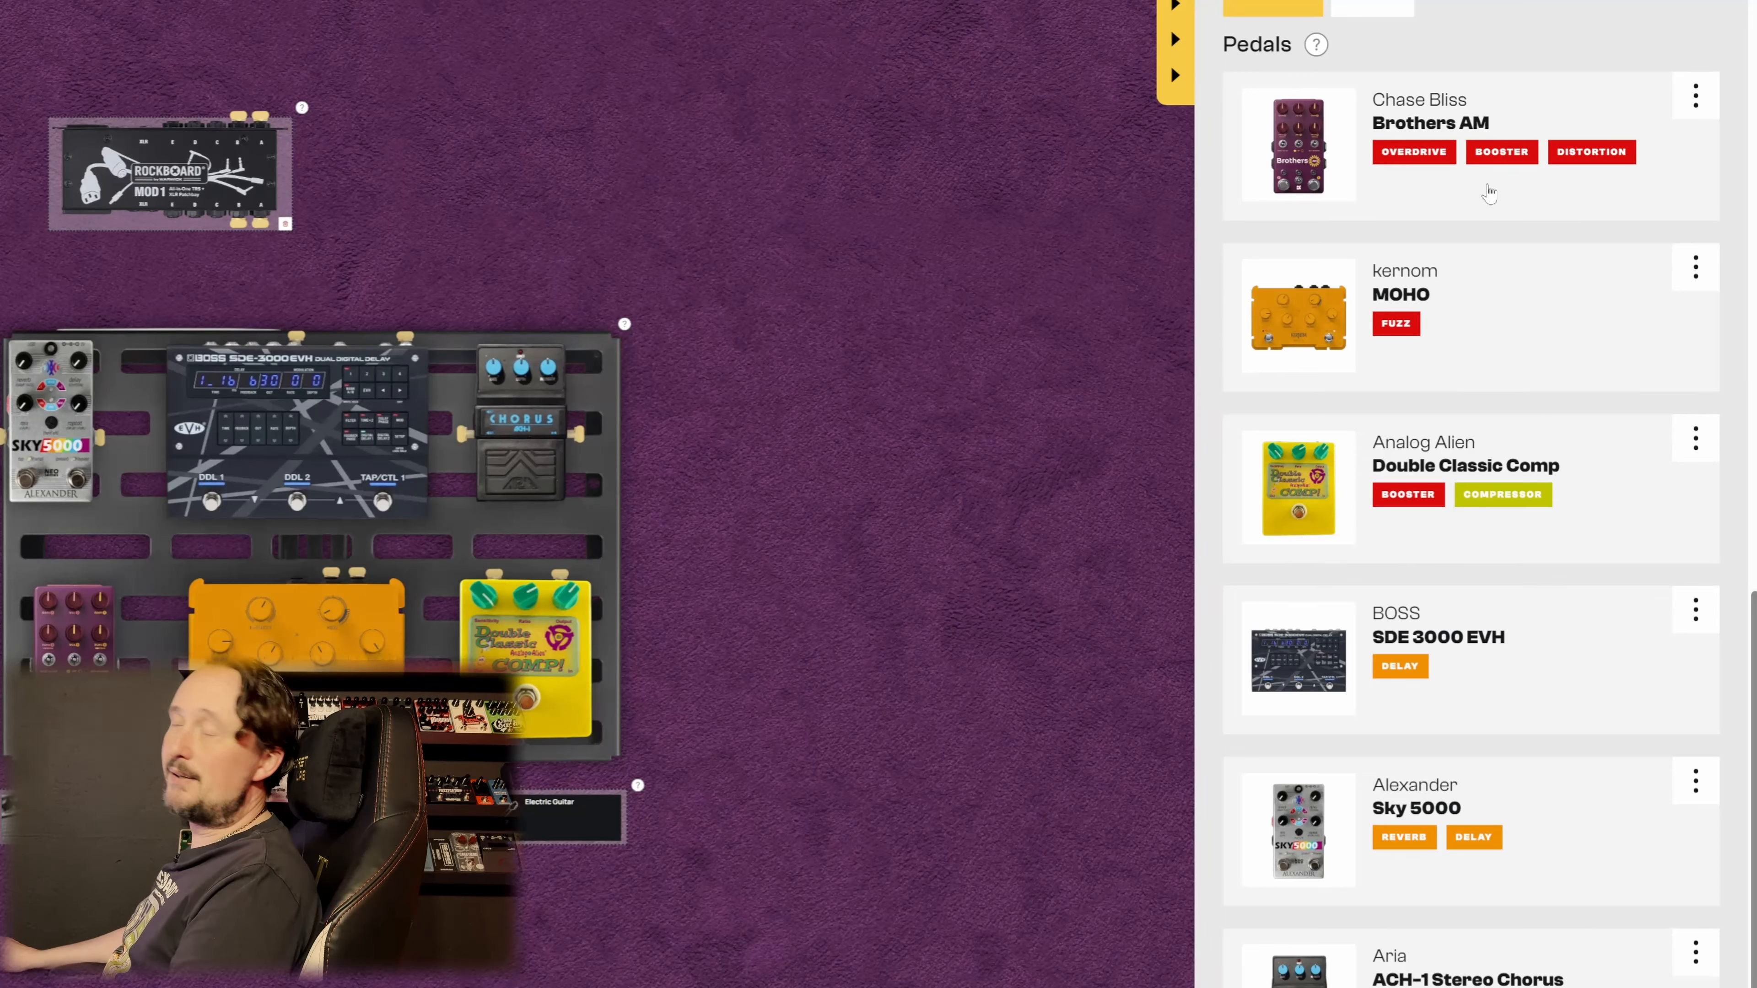
Step: Review the Brothers AM pedal's full description, technical data, videos and reviews, and return to the board information
click(1489, 194)
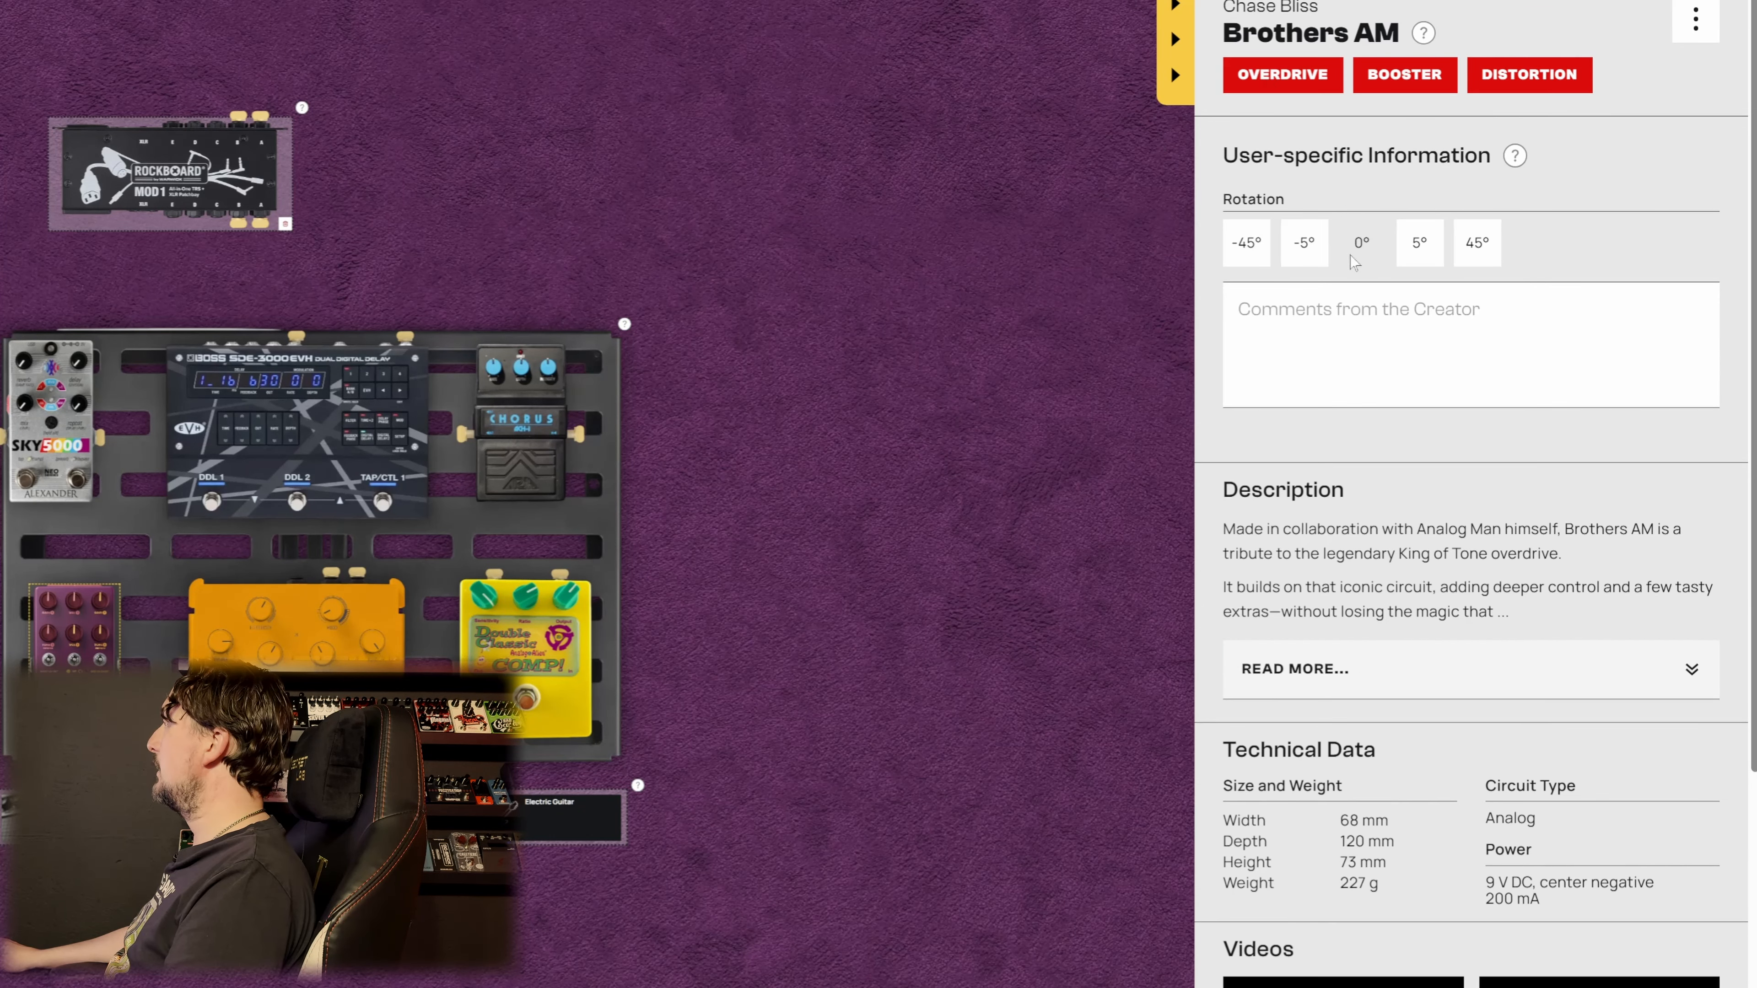
scroll(1354, 261, down, 1)
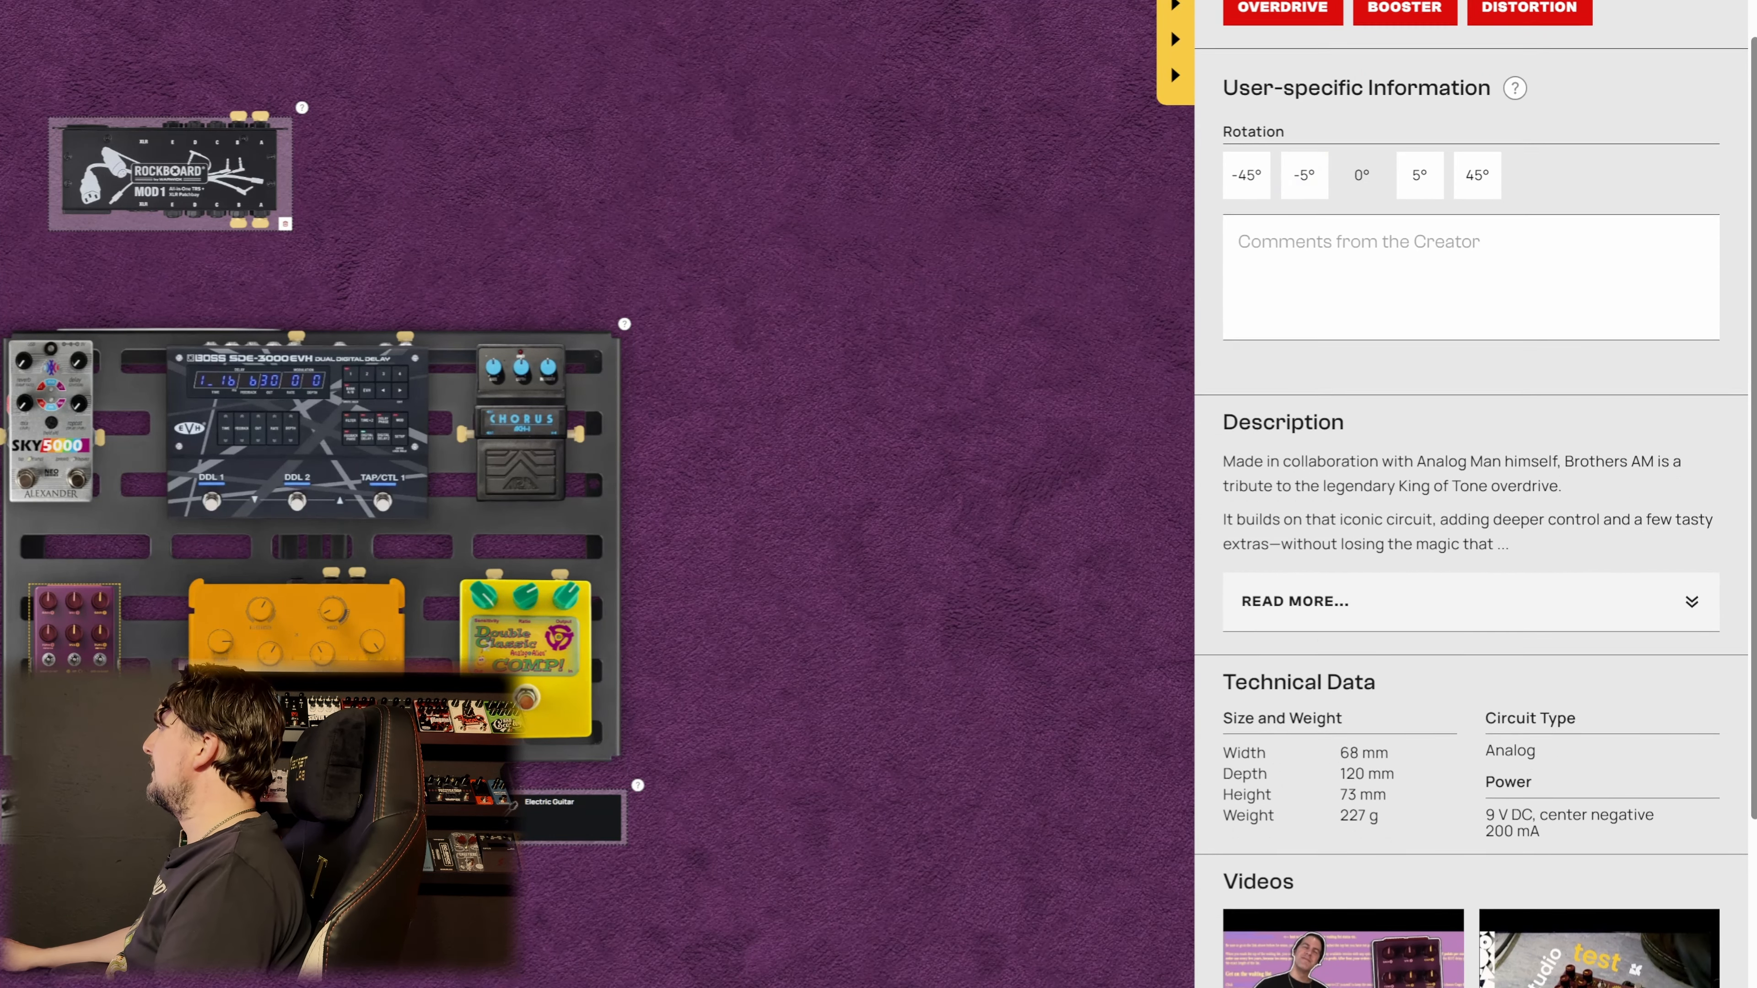
scroll(1471, 484, down, 2)
click(1720, 474)
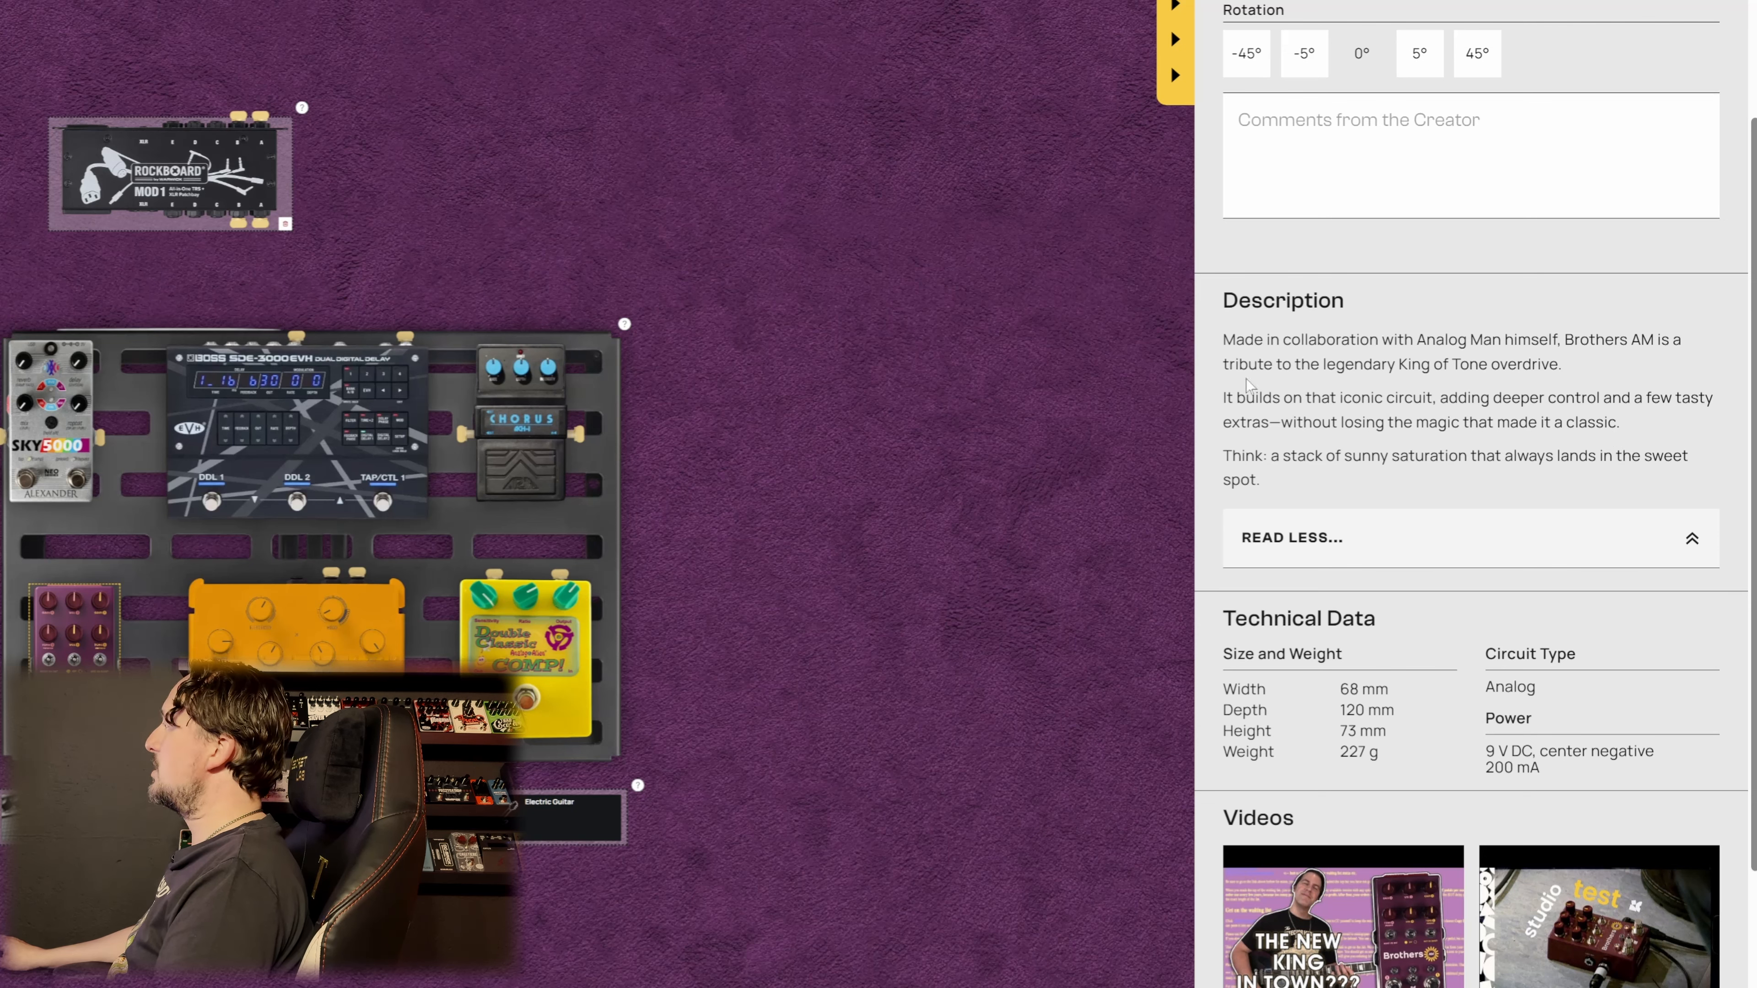
scroll(1425, 477, down, 4)
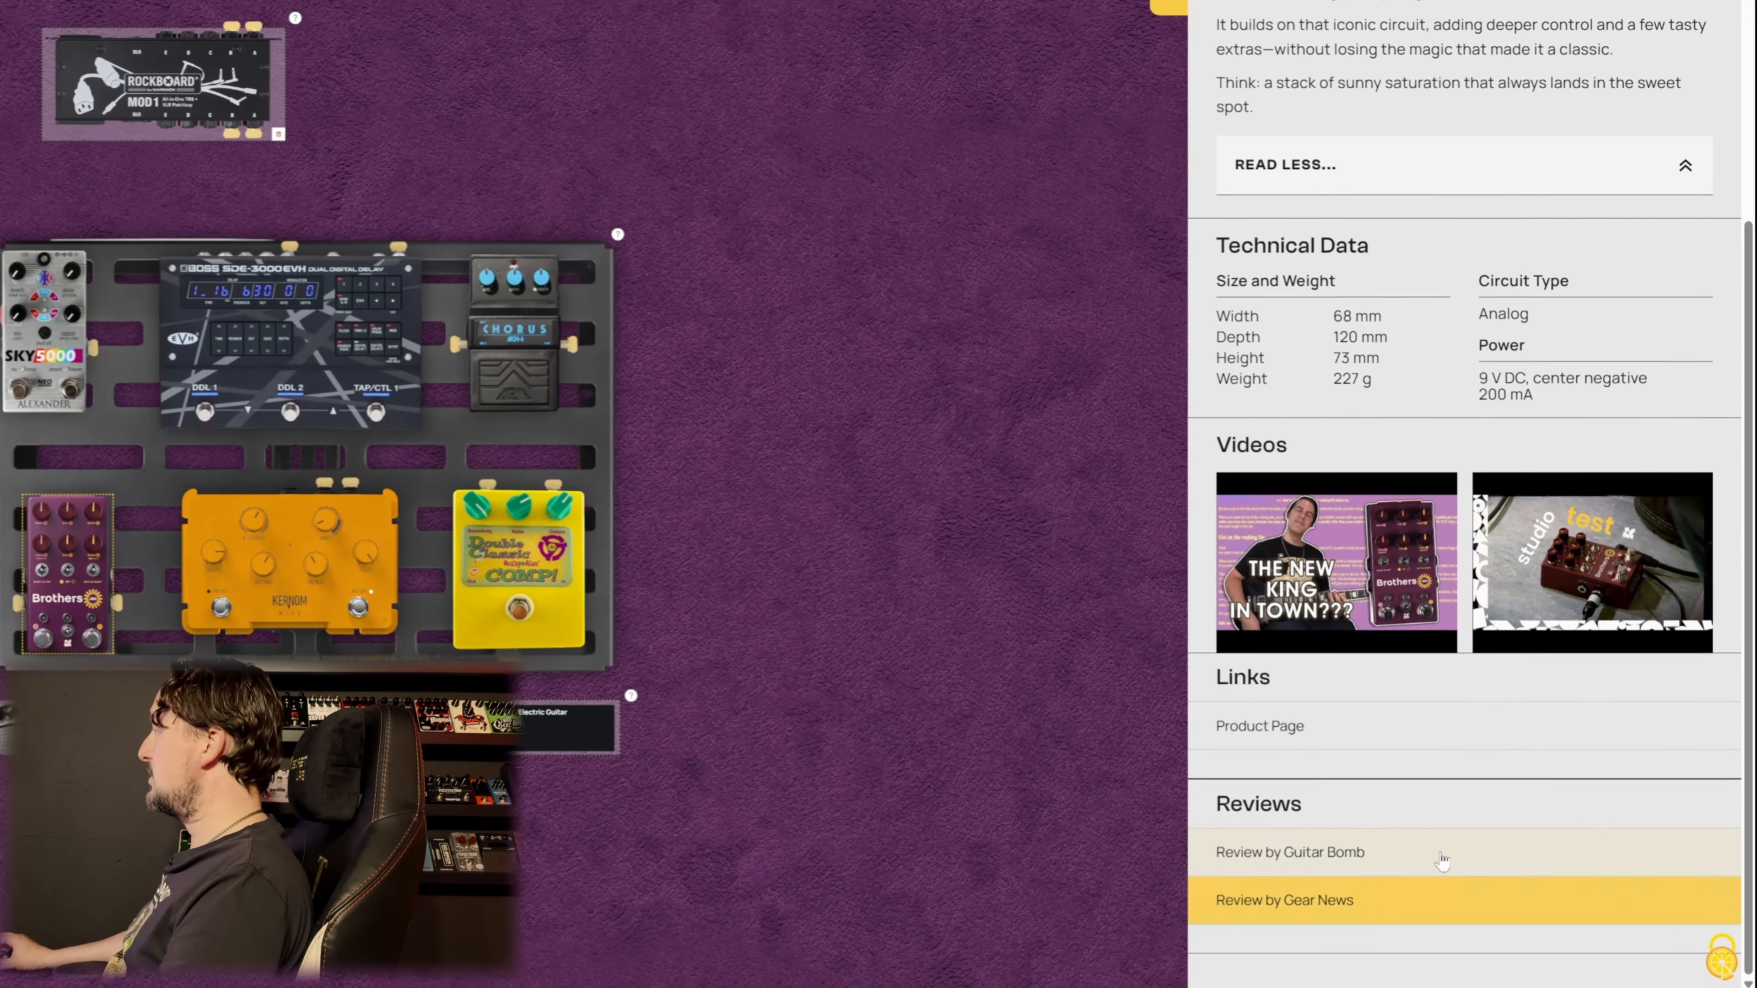
scroll(1483, 682, up, 10)
click(1698, 17)
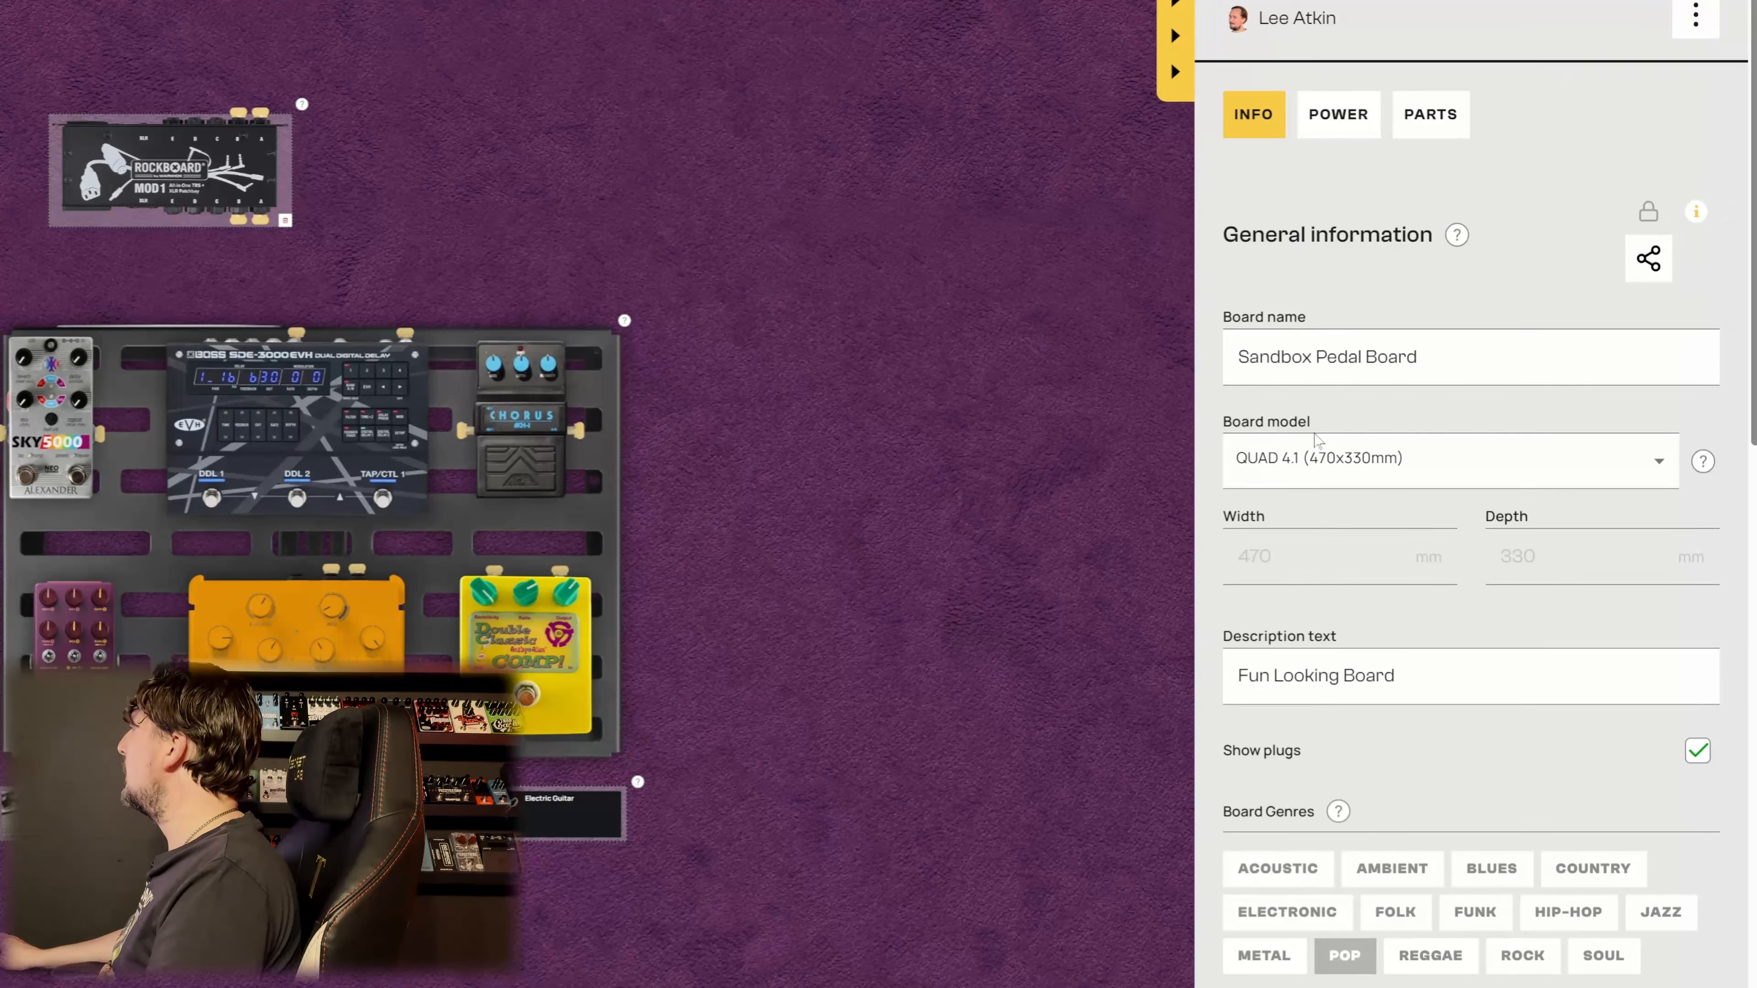
Step: Set the board's sharing option to Public
scroll(1318, 441, down, 5)
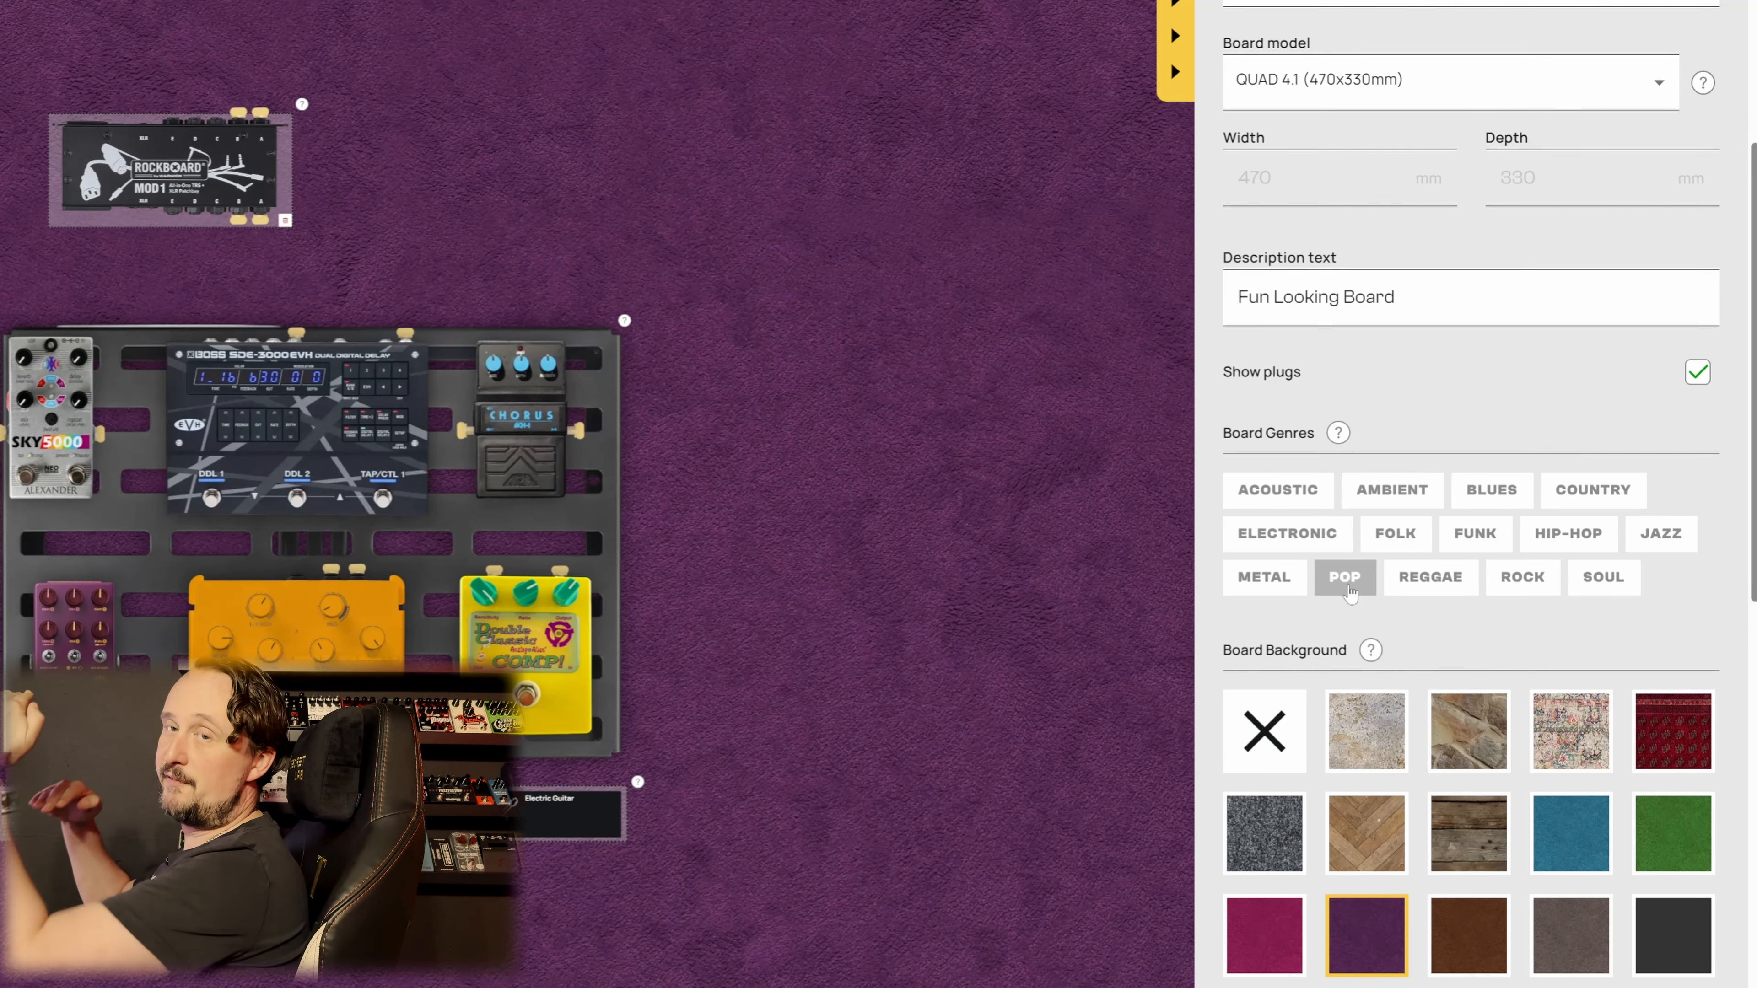
scroll(1349, 592, up, 5)
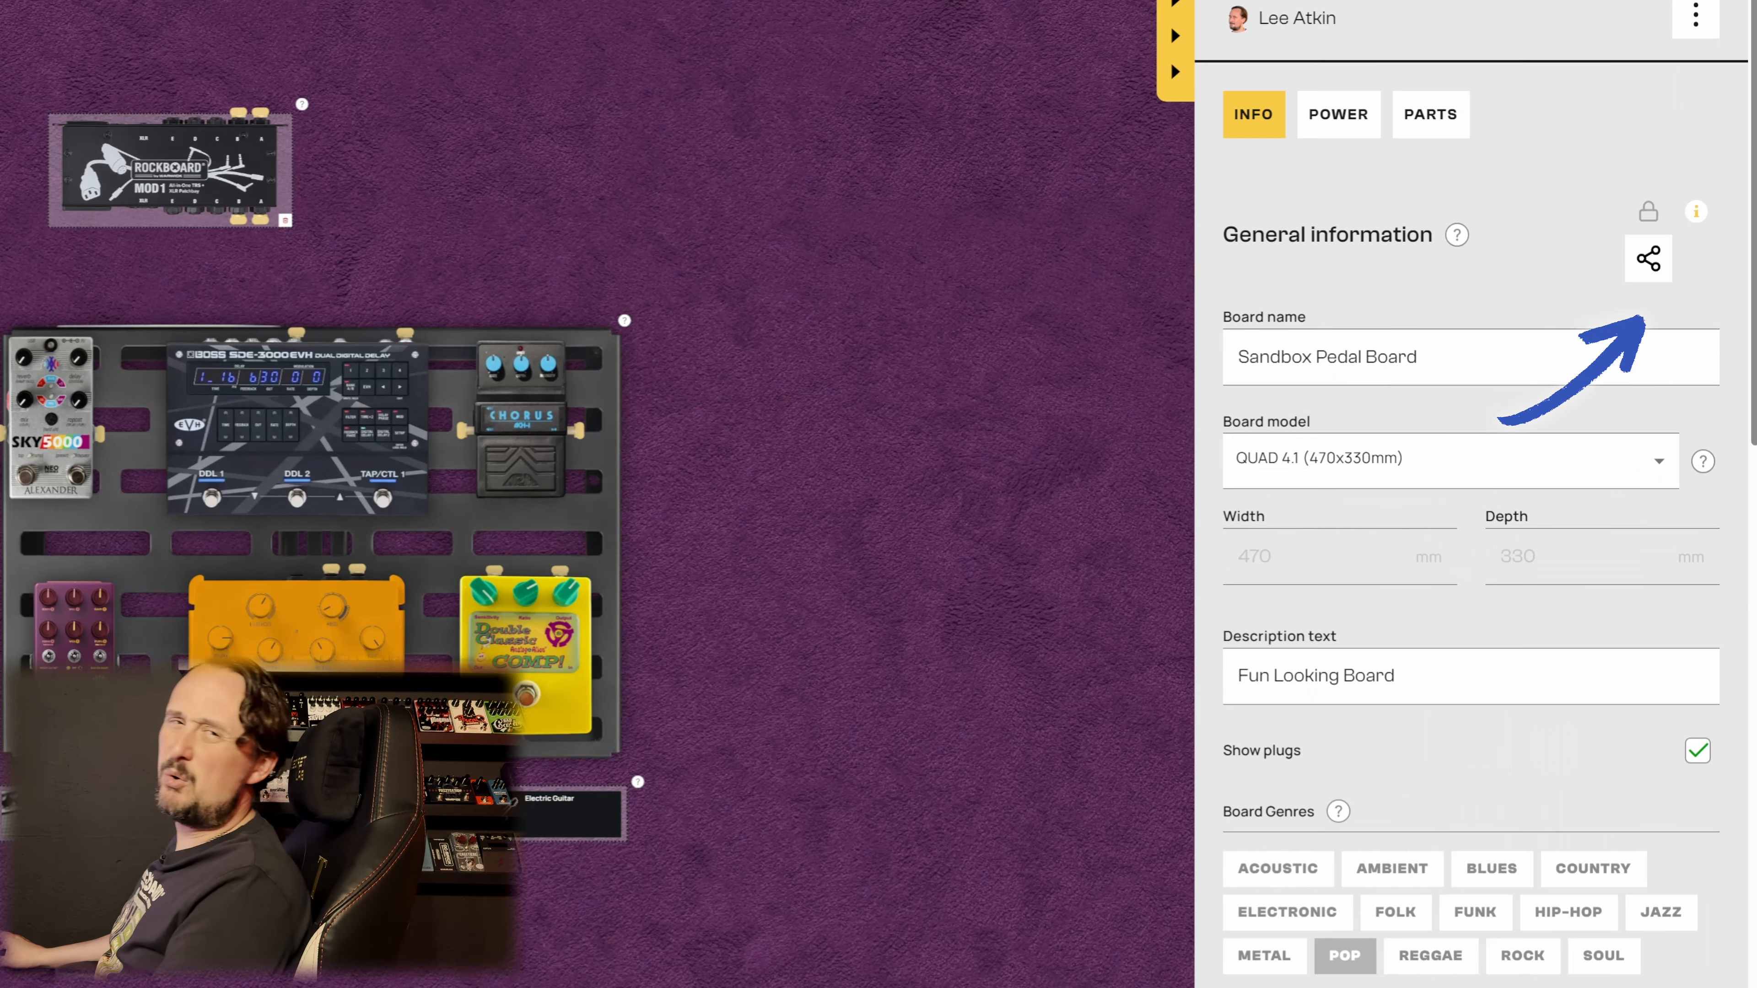
click(1648, 258)
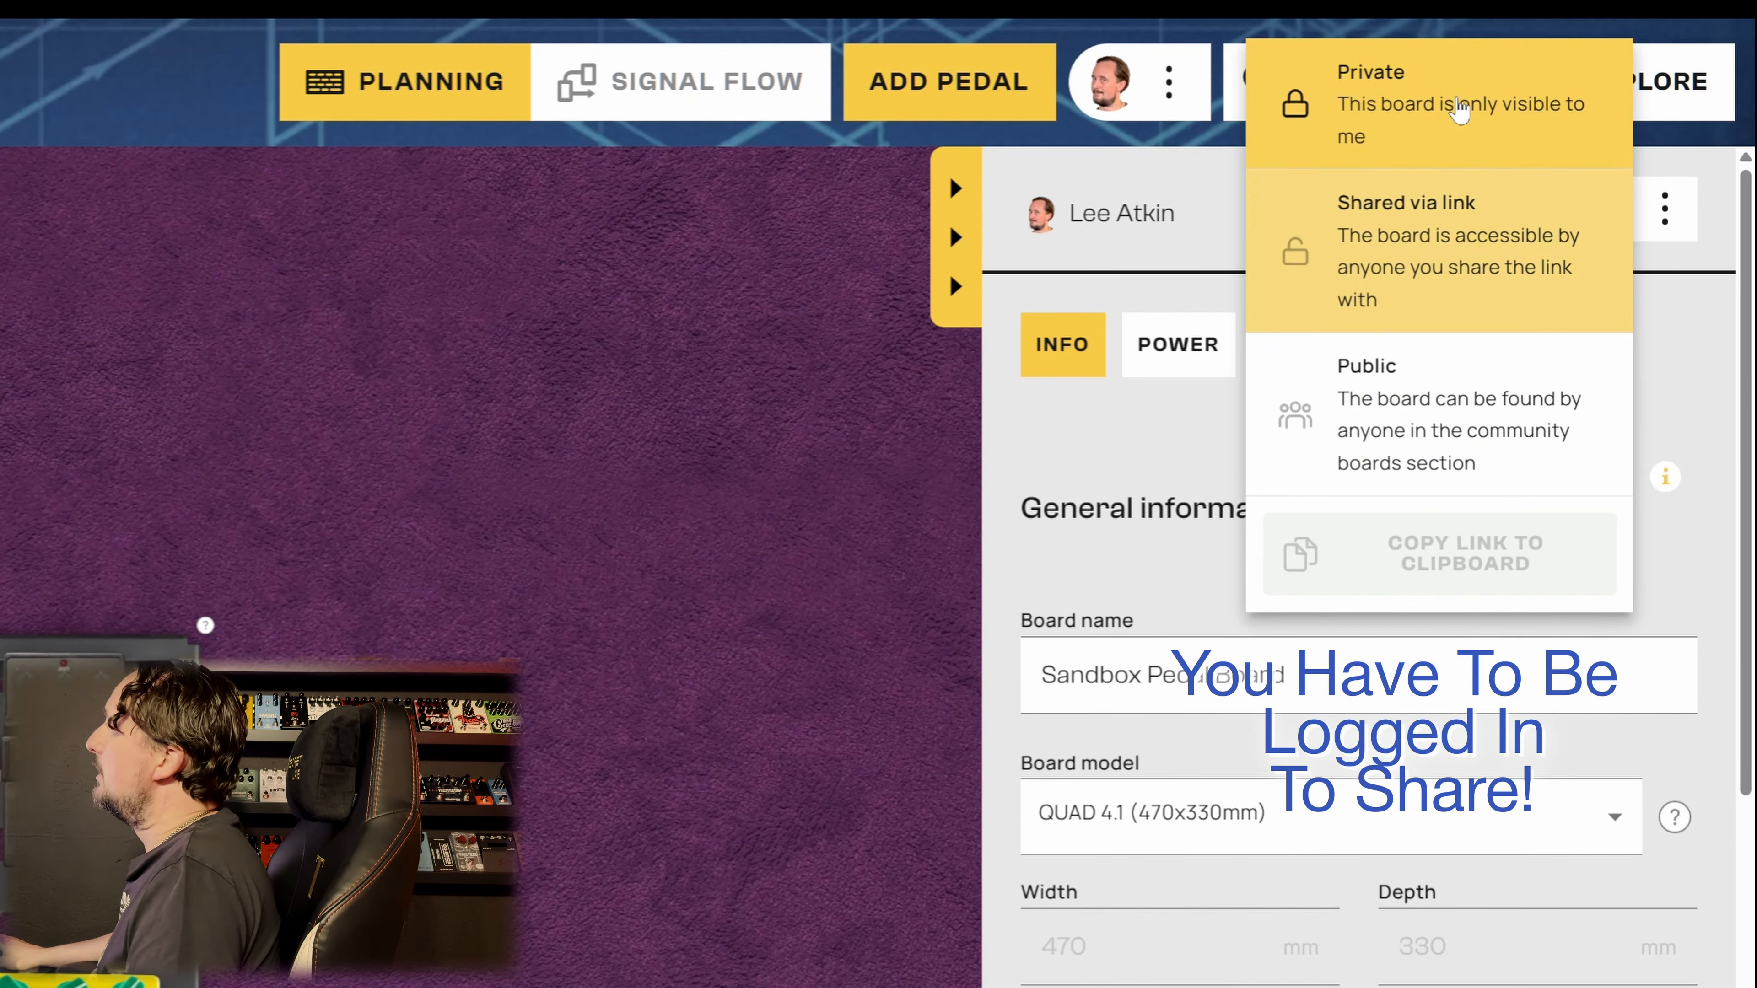
click(1419, 441)
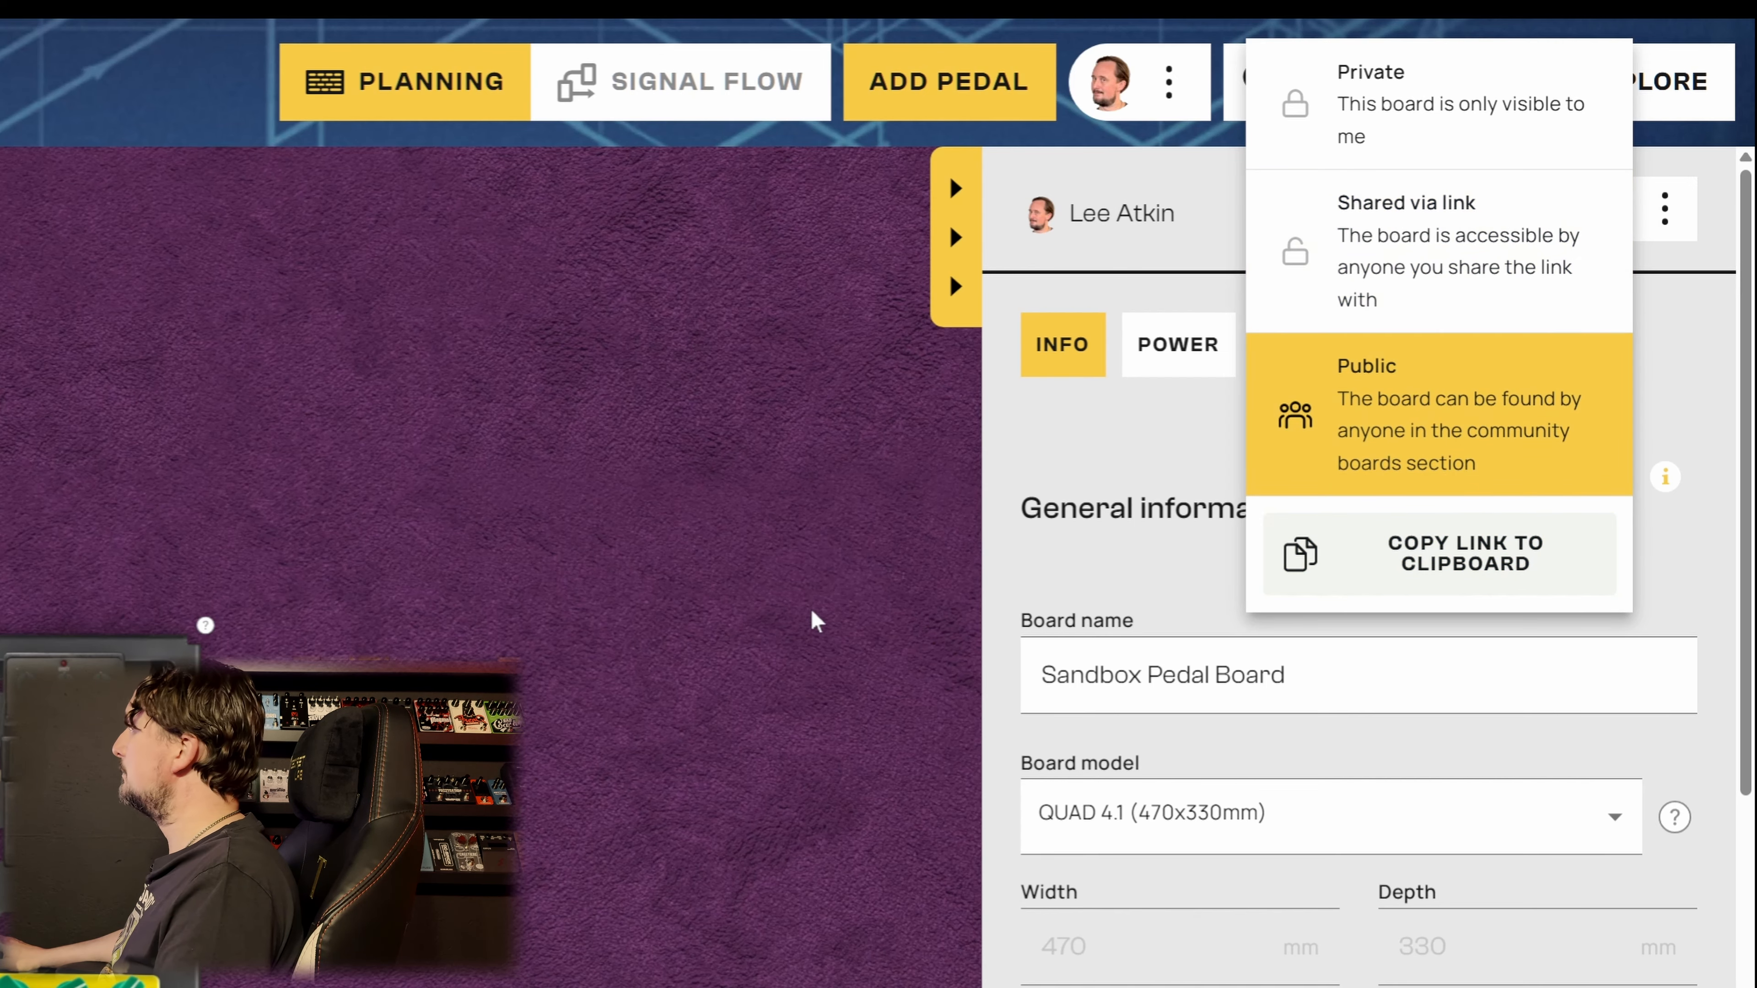
Step: Search the pedals for ";kljs" and open the form for suggesting a new pedal
click(1154, 574)
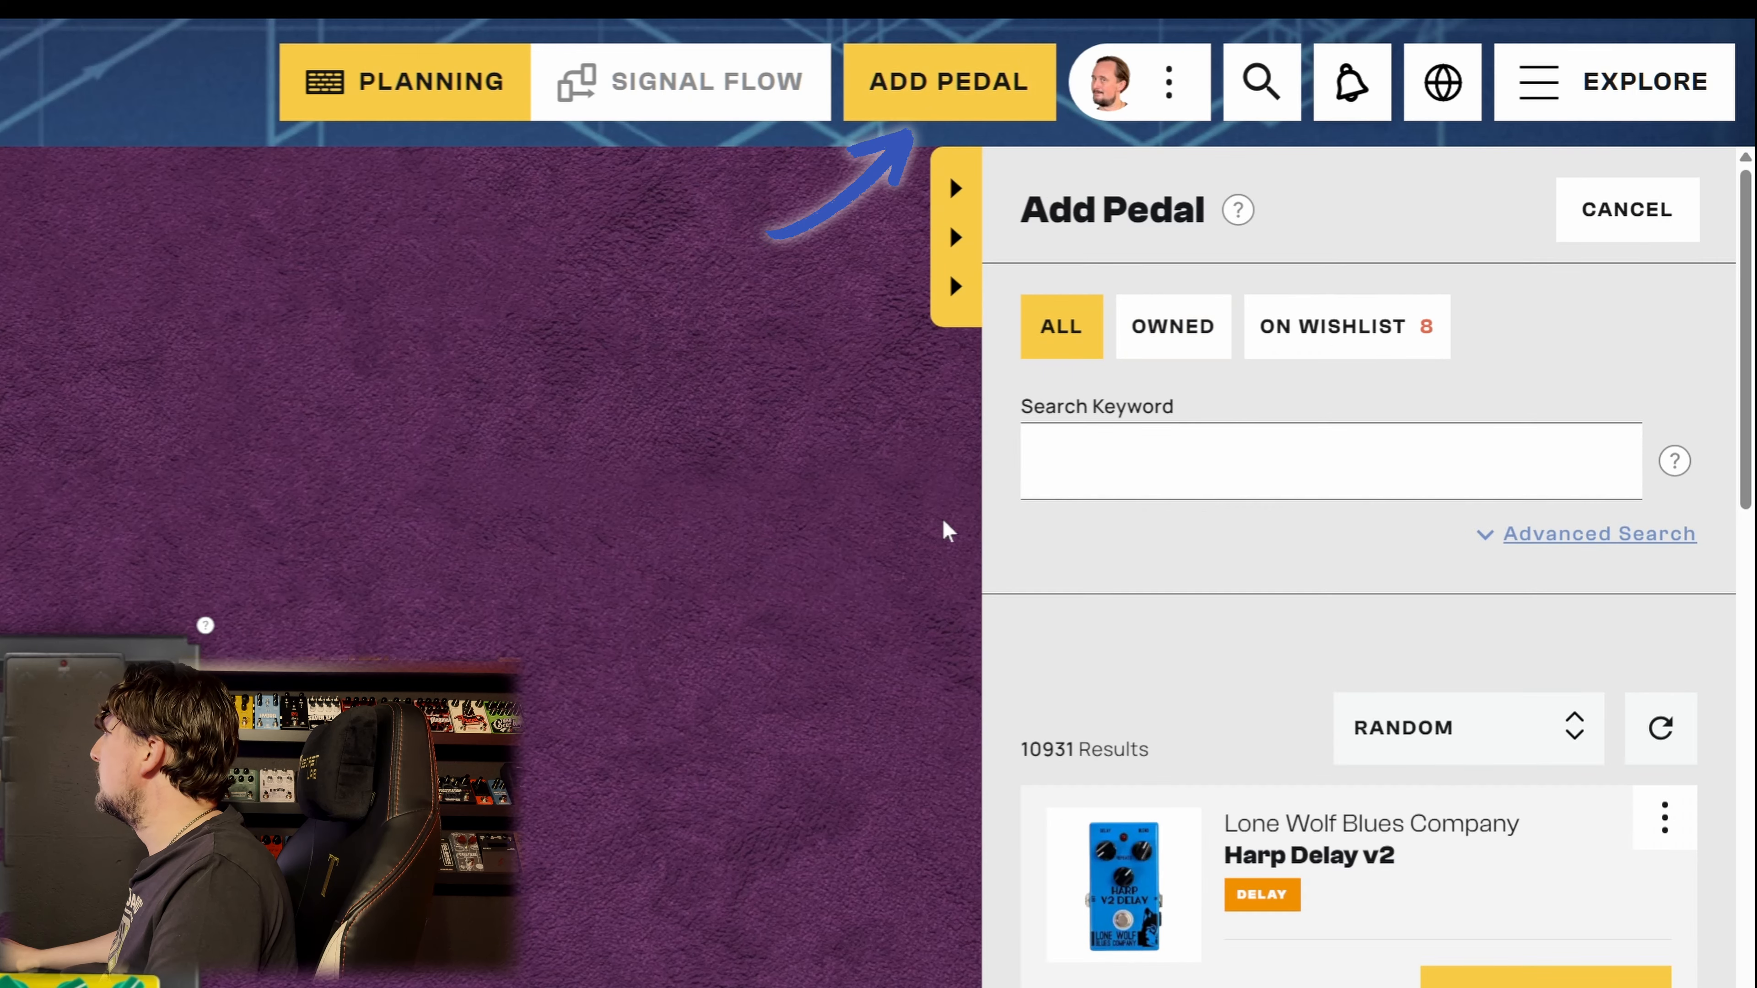
click(1196, 460)
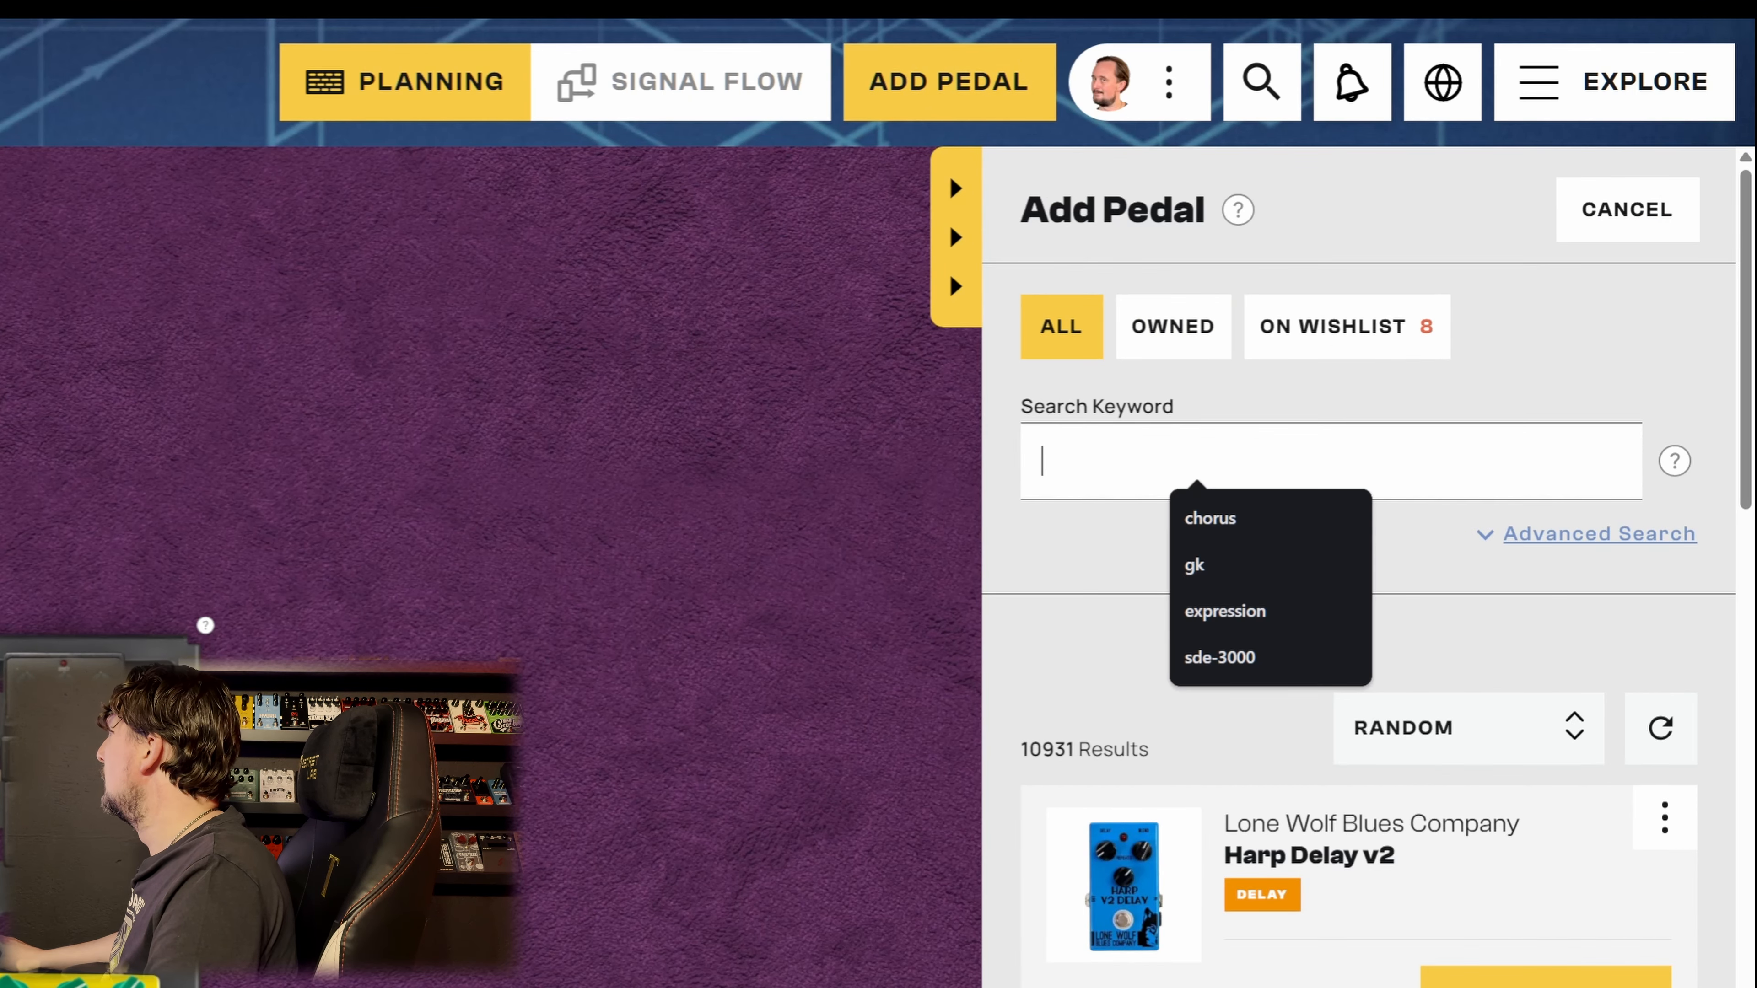
text(;kljs)
key(Return)
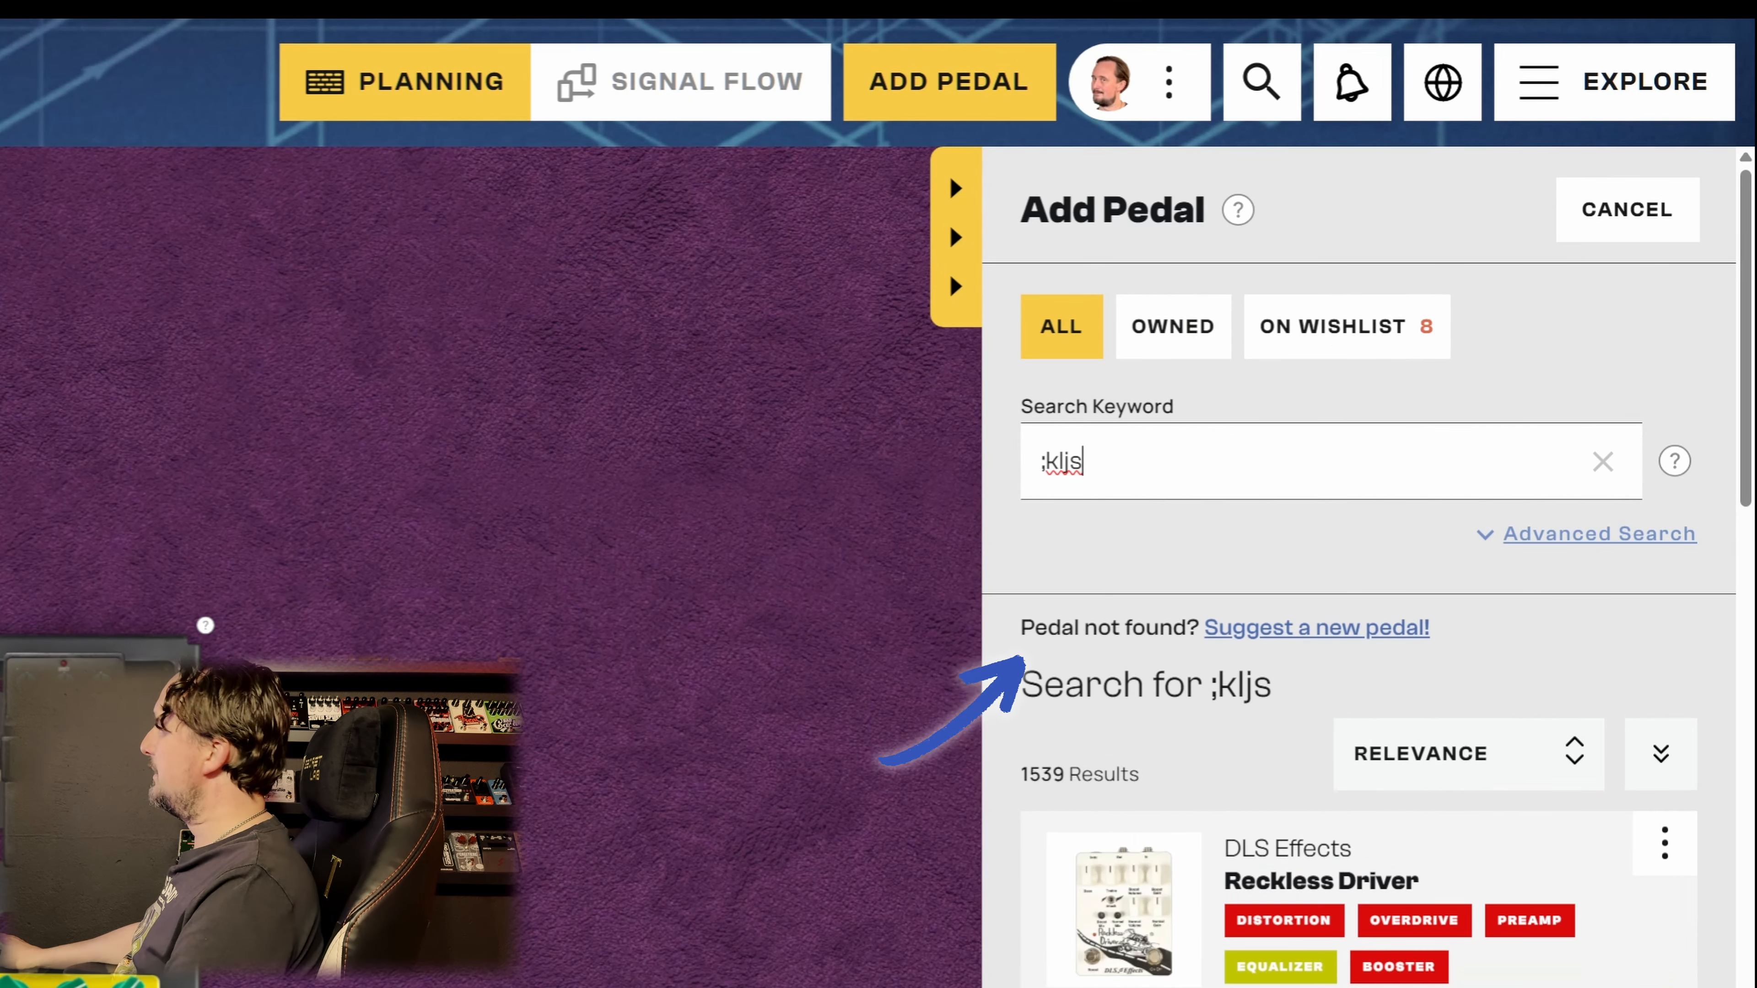
click(1333, 640)
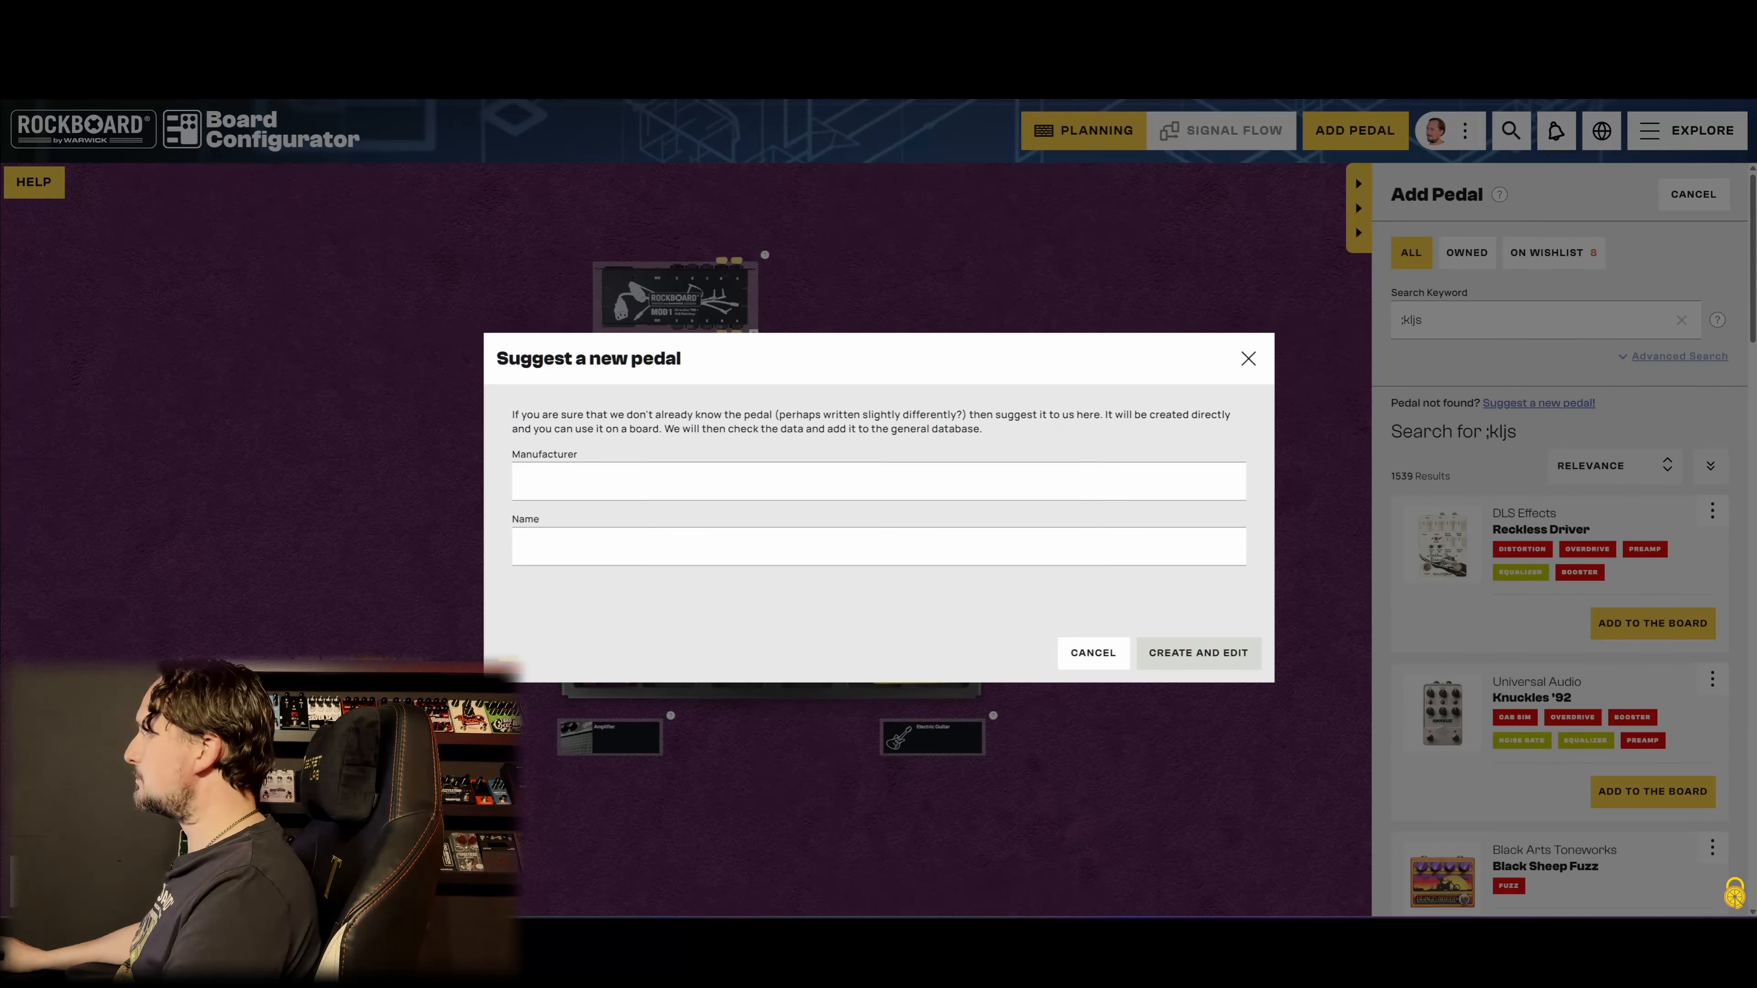
Step: Create a new pedal suggestion for manufacturer Third Man Hardware named "/lknsdfgvk;jsdnsxfbx" and dismiss the Pedal Creator introduction
click(878, 480)
click(626, 621)
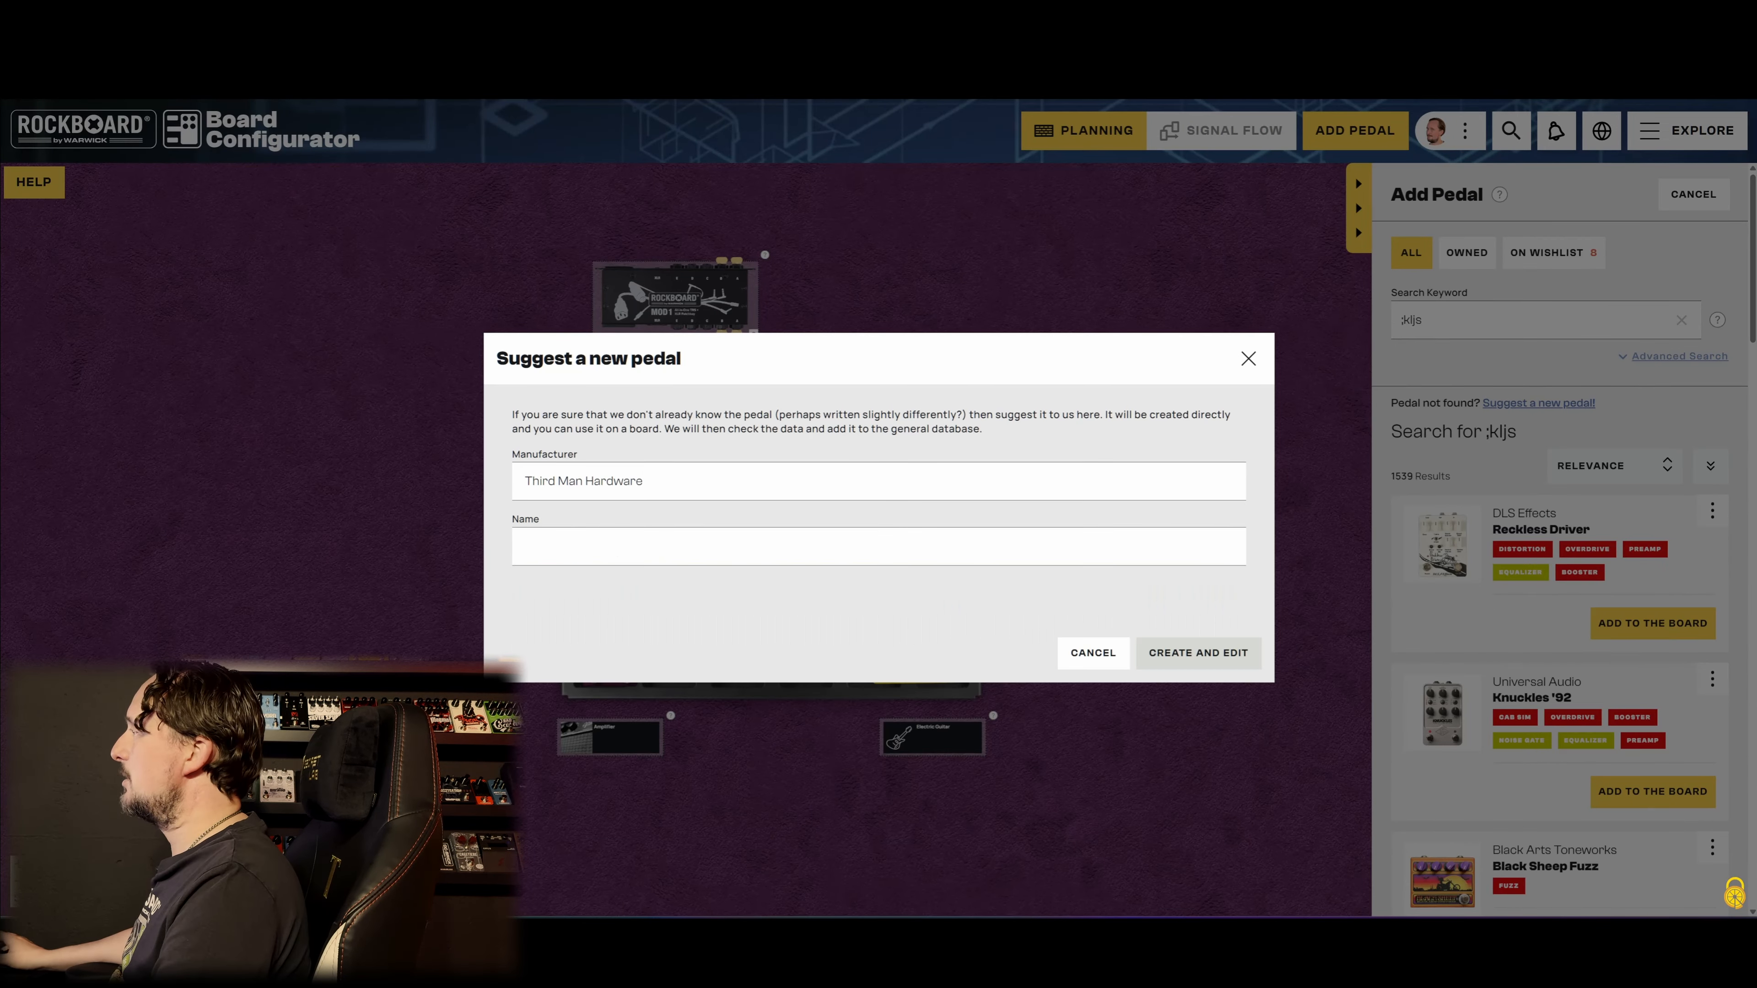
text(/lk)
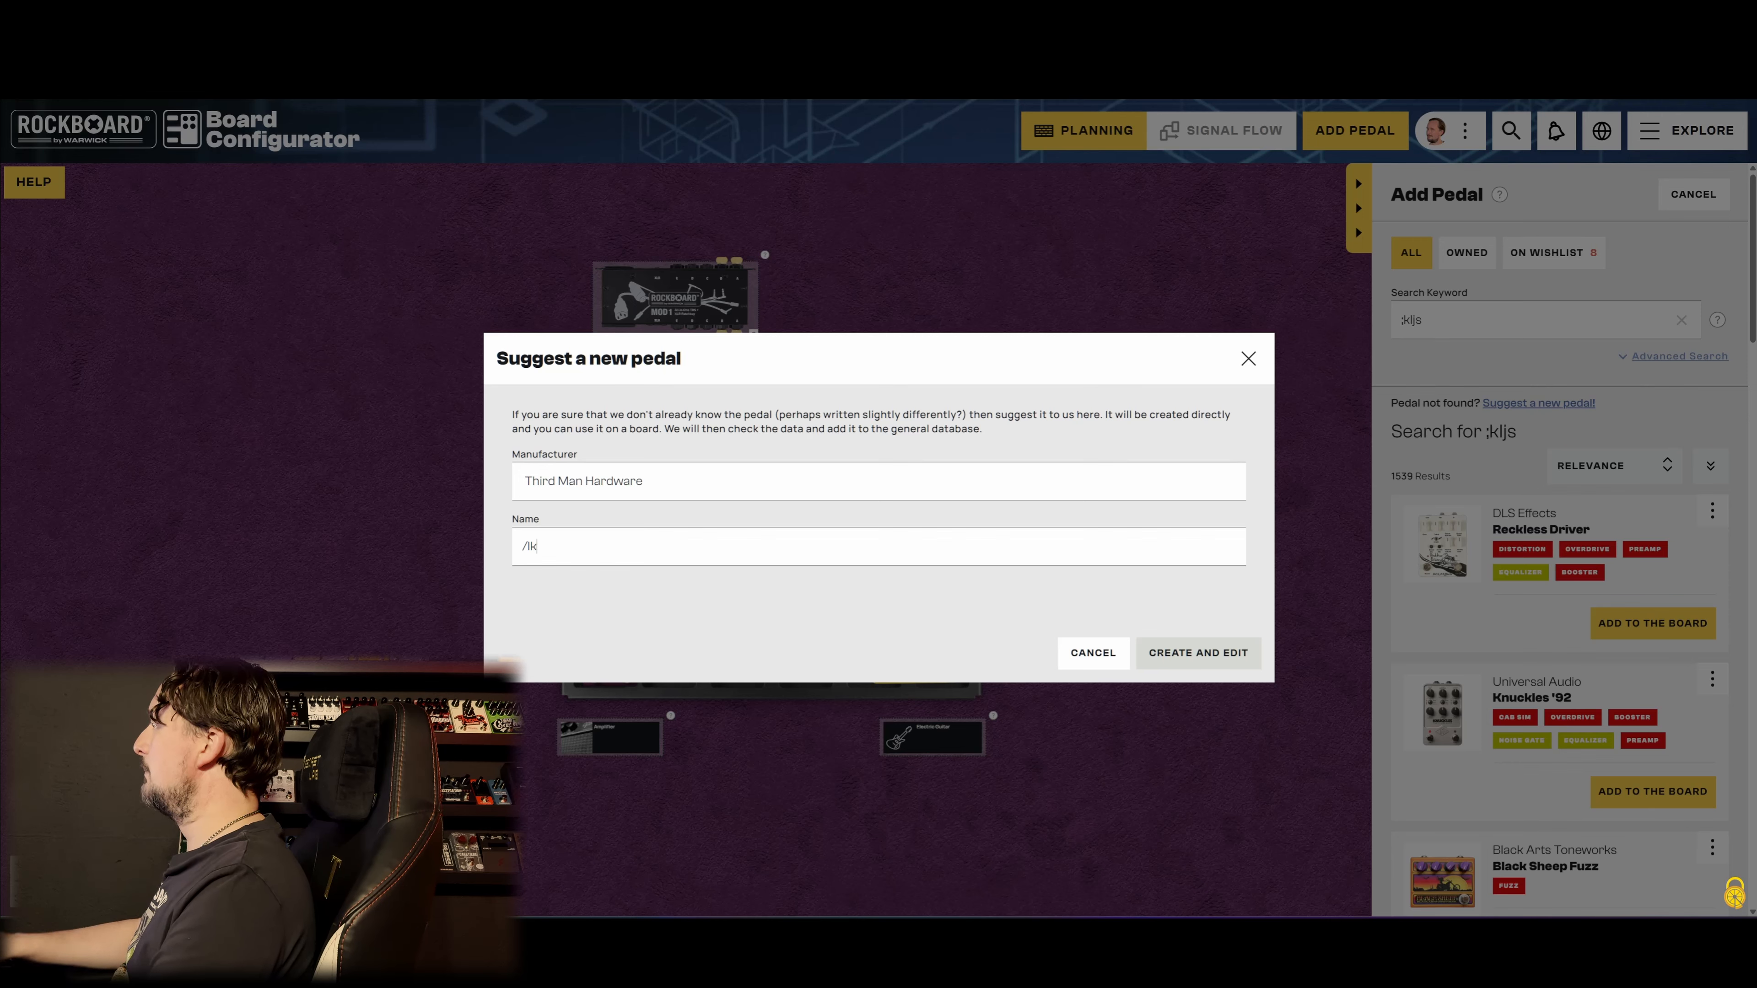
text(nsdfgvk;jsdnsxfbx)
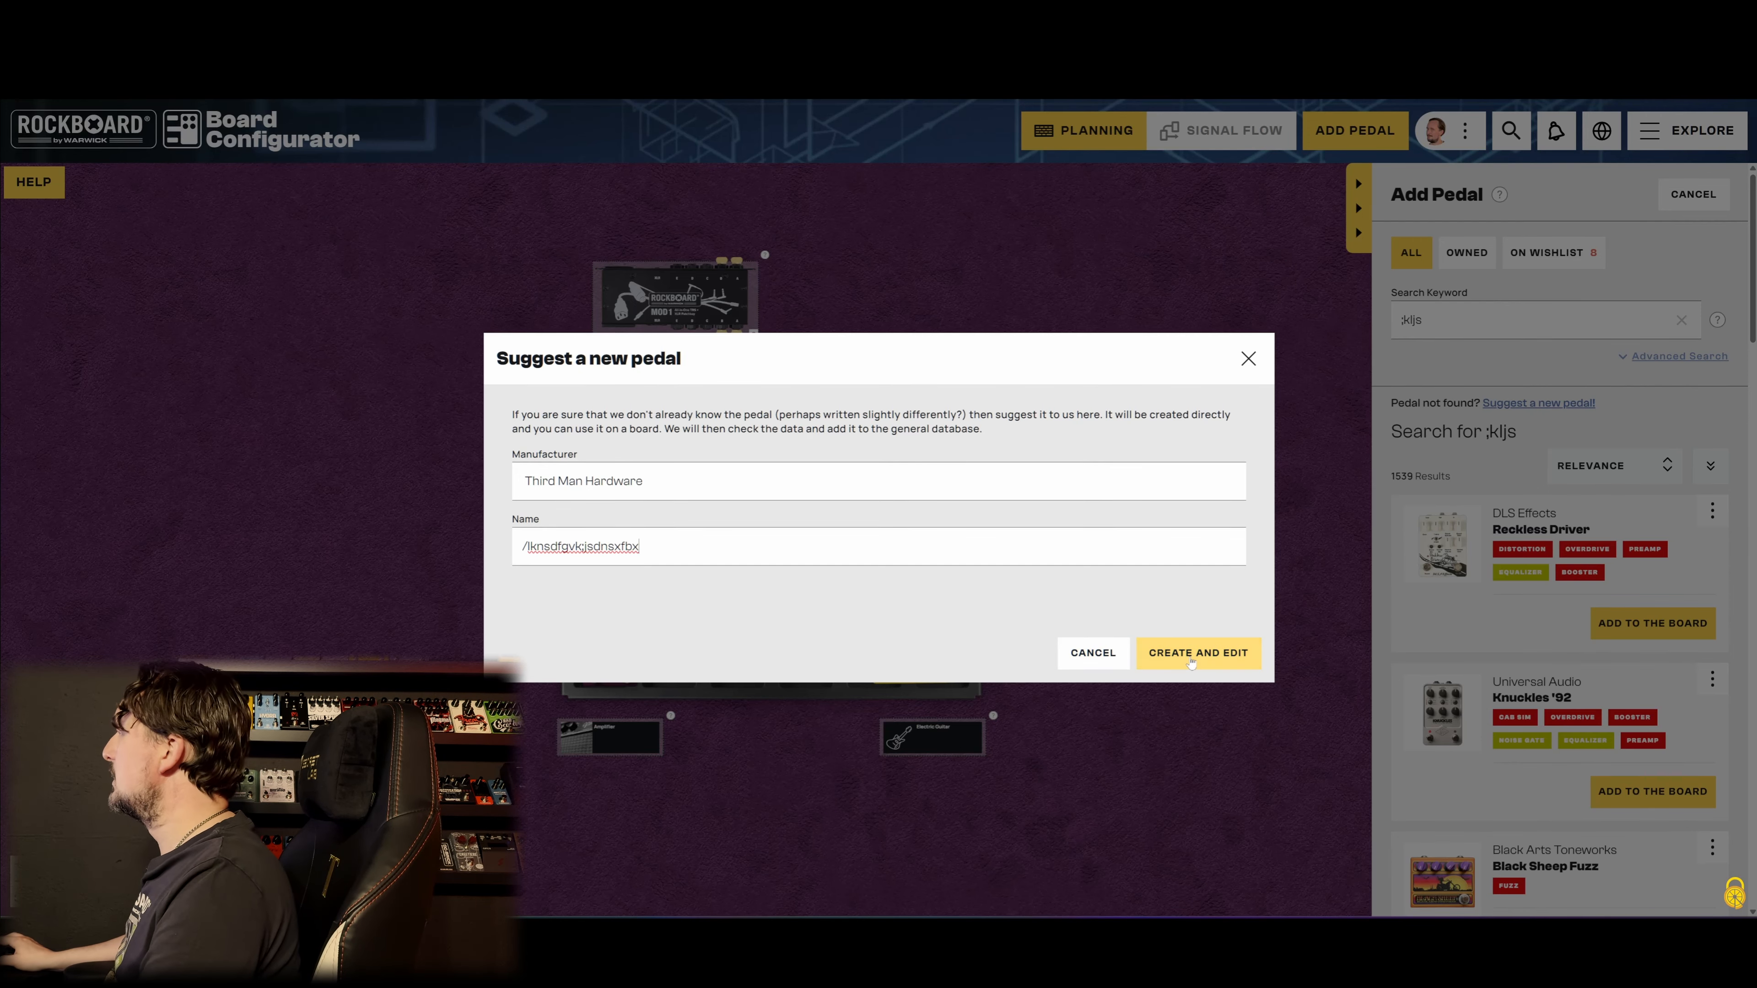
click(1076, 652)
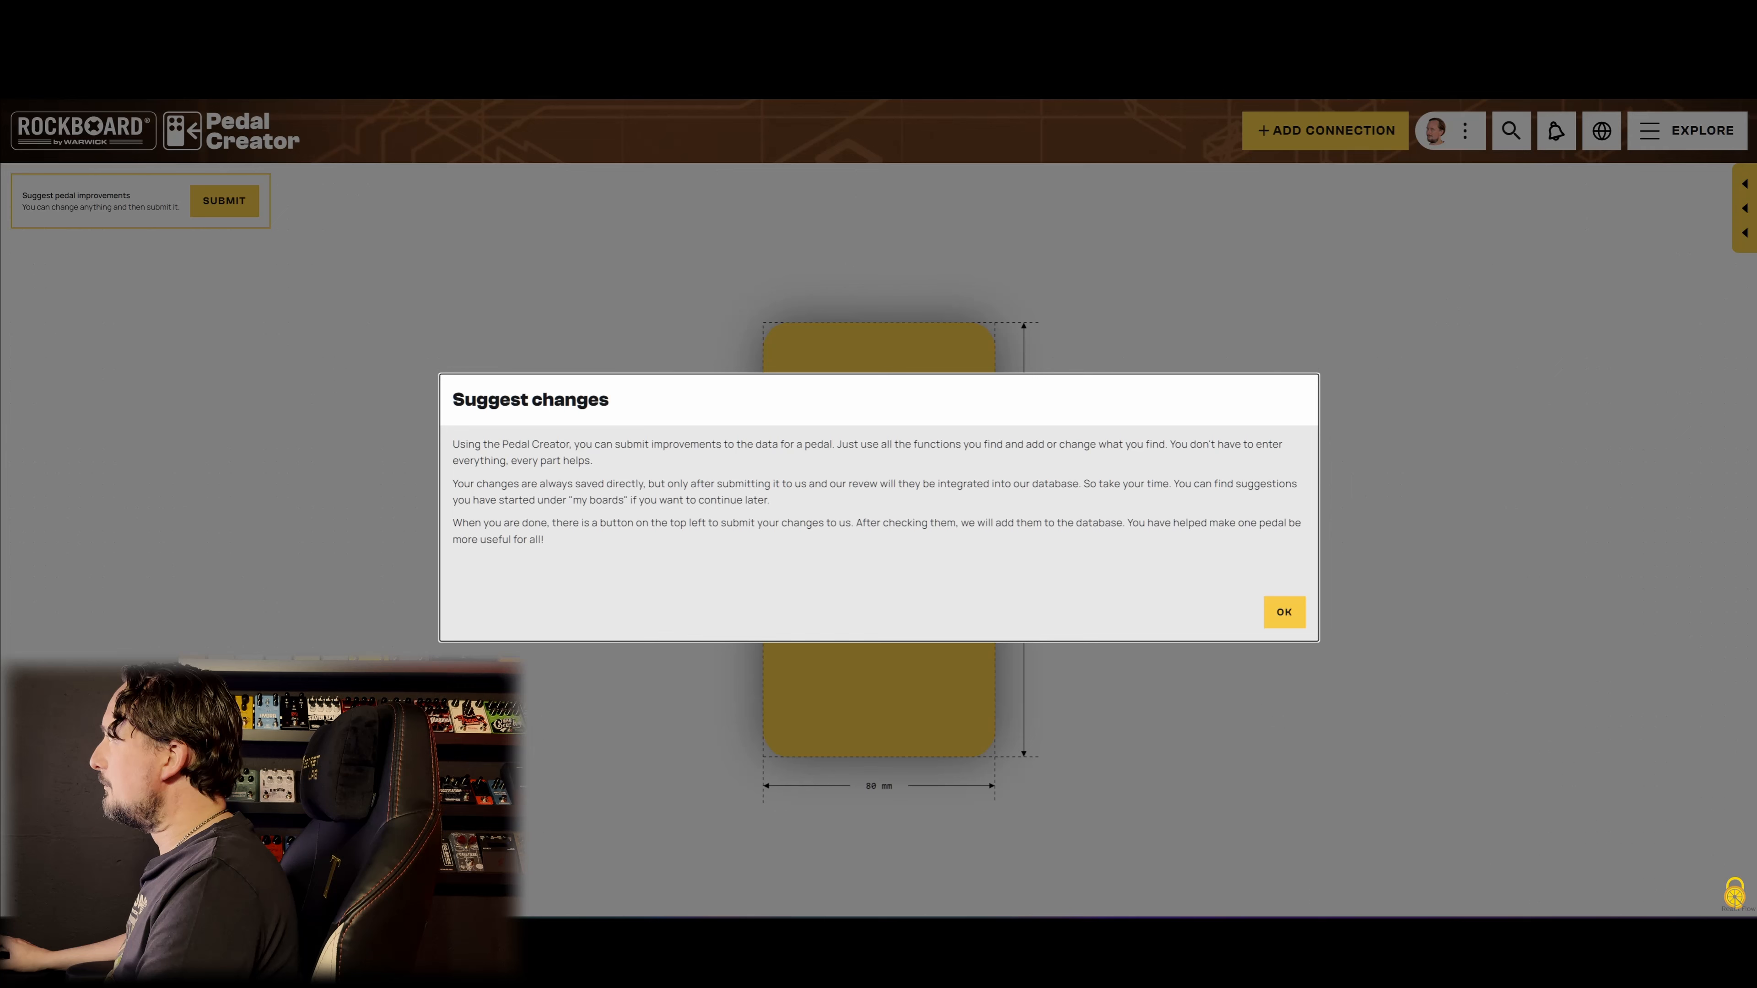
click(1283, 612)
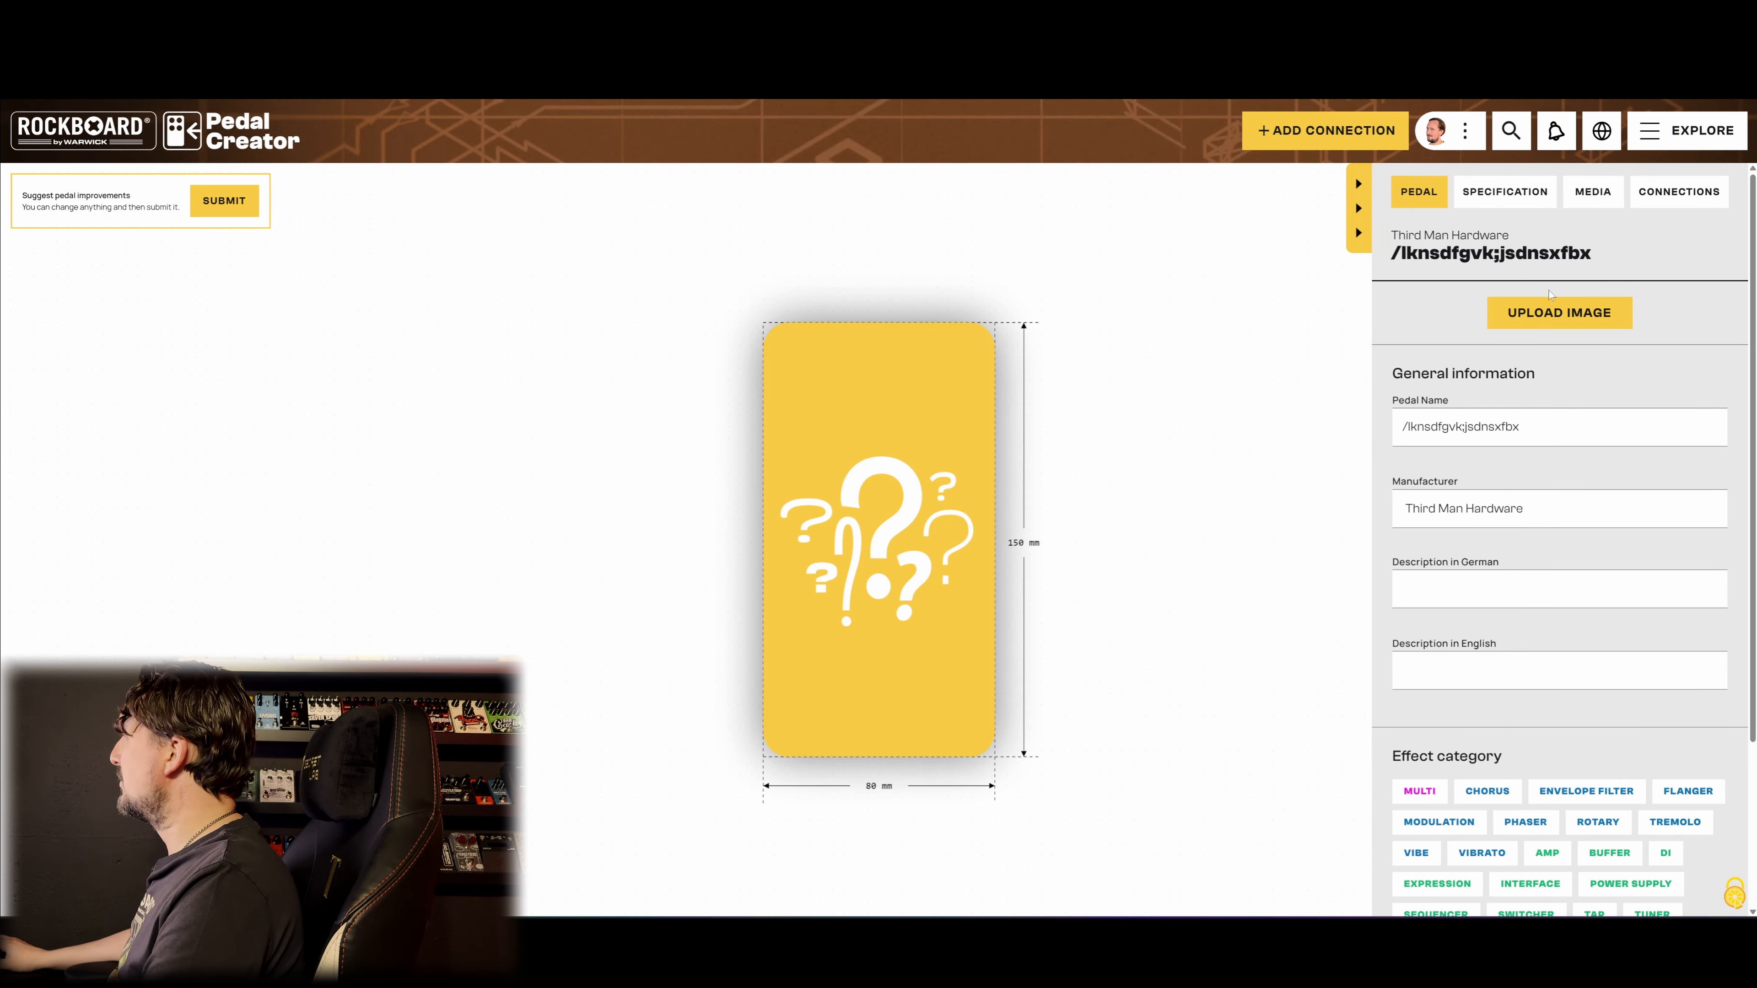
Step: Upload the Superball image for the new pedal, cropped to the picture's full height and with its background removed
click(1606, 315)
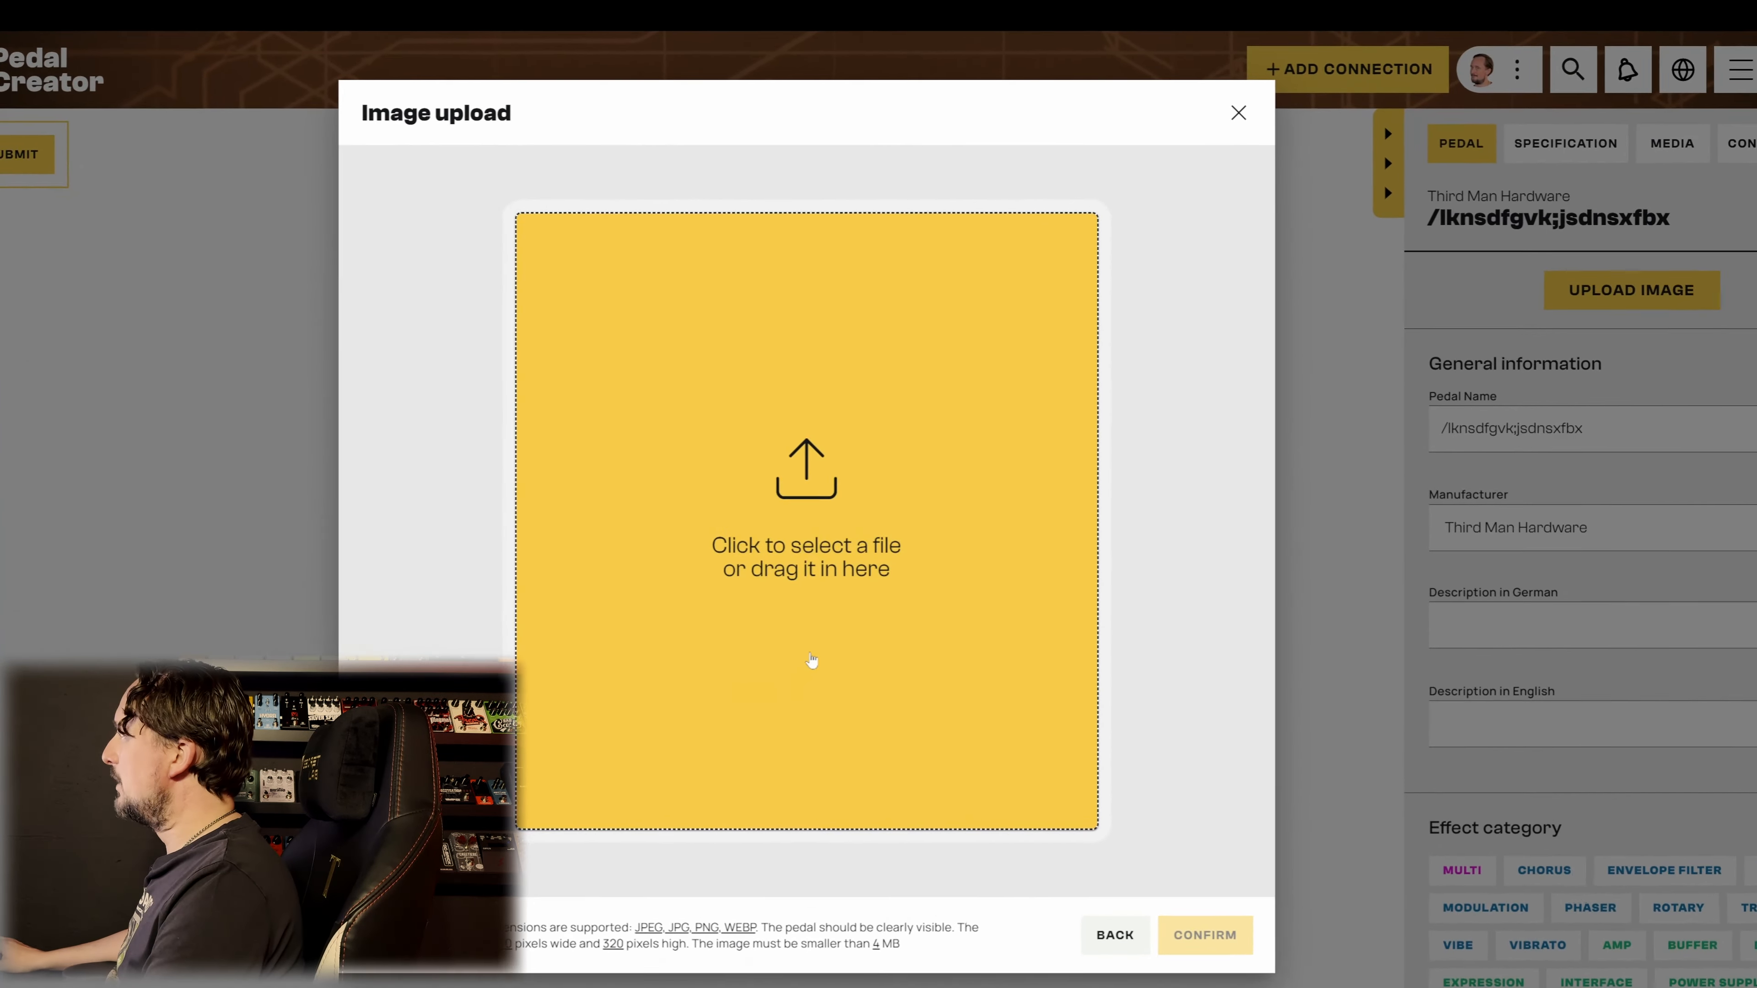
click(861, 629)
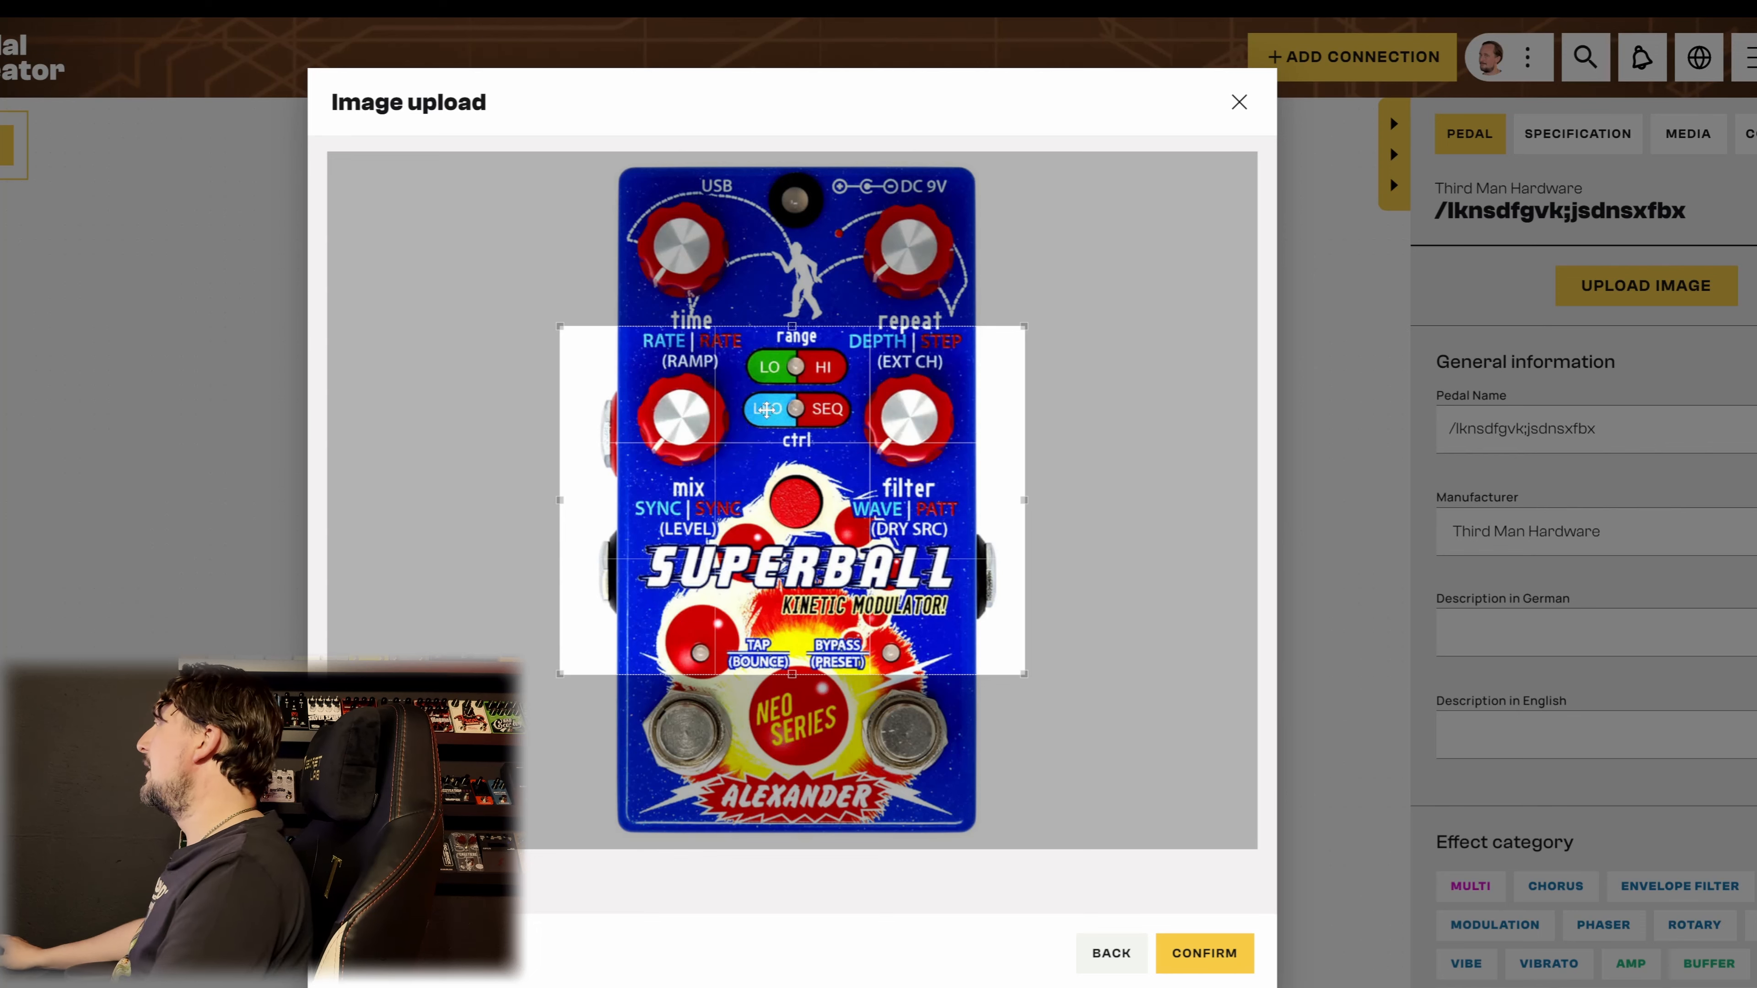
drag(792, 328, 794, 113)
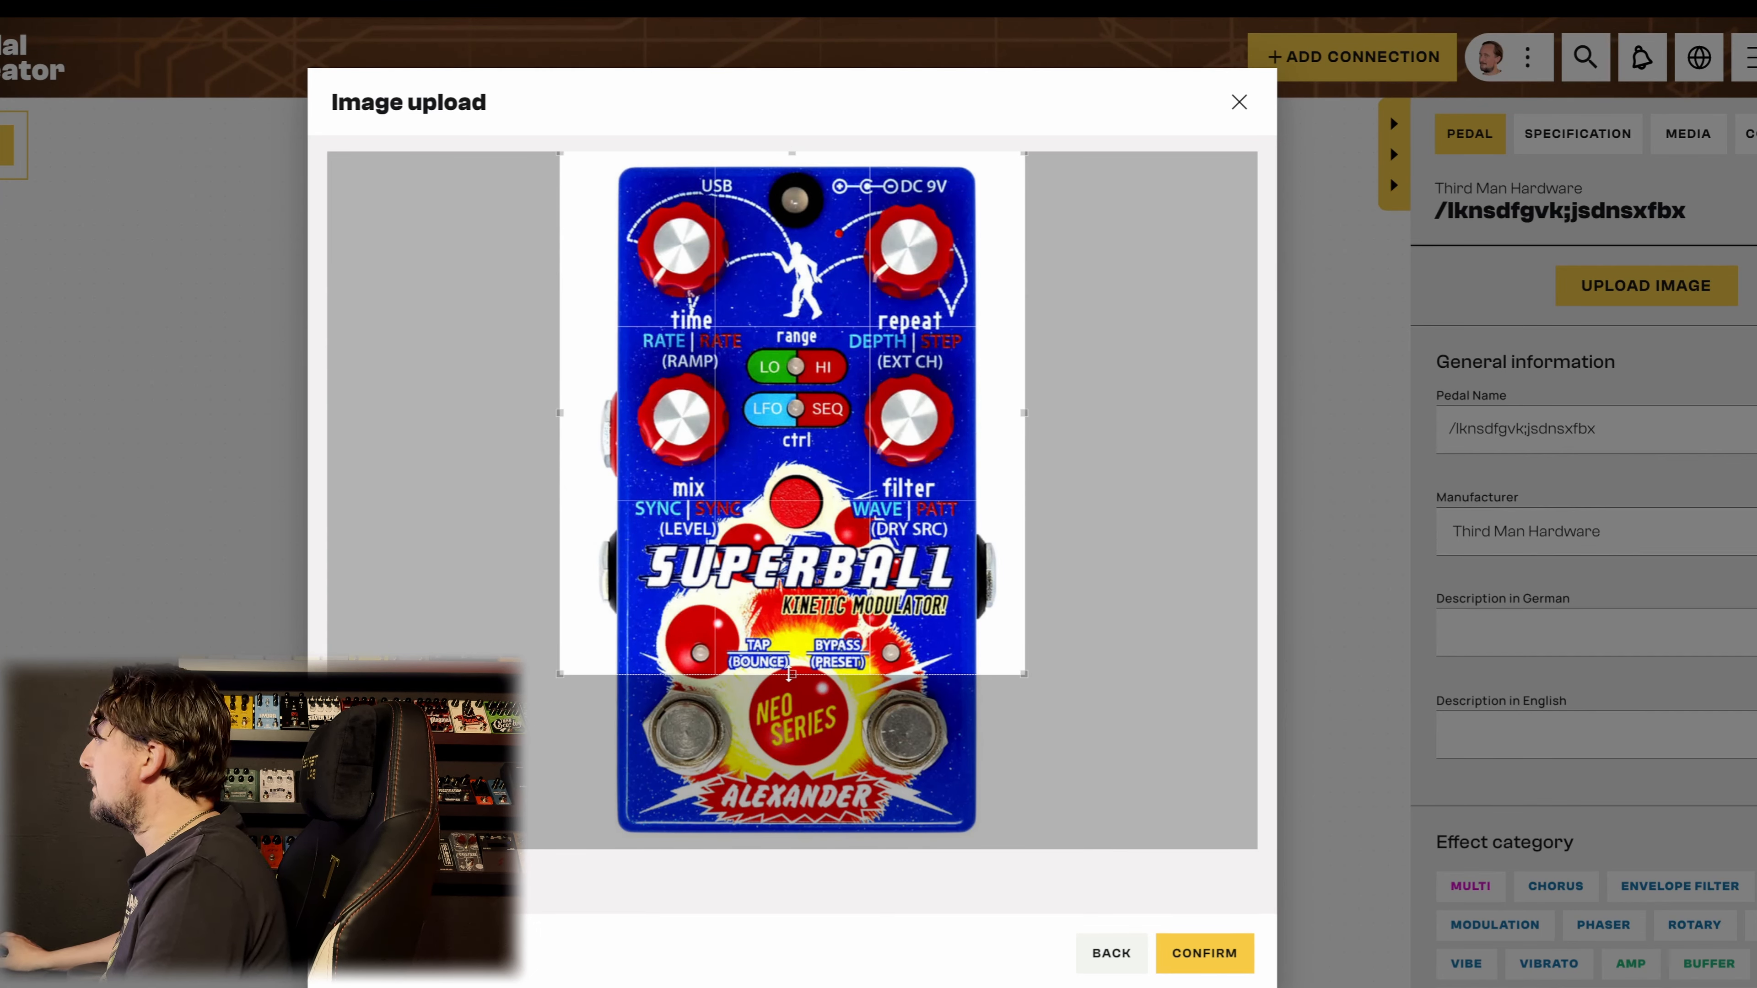
drag(792, 673, 803, 868)
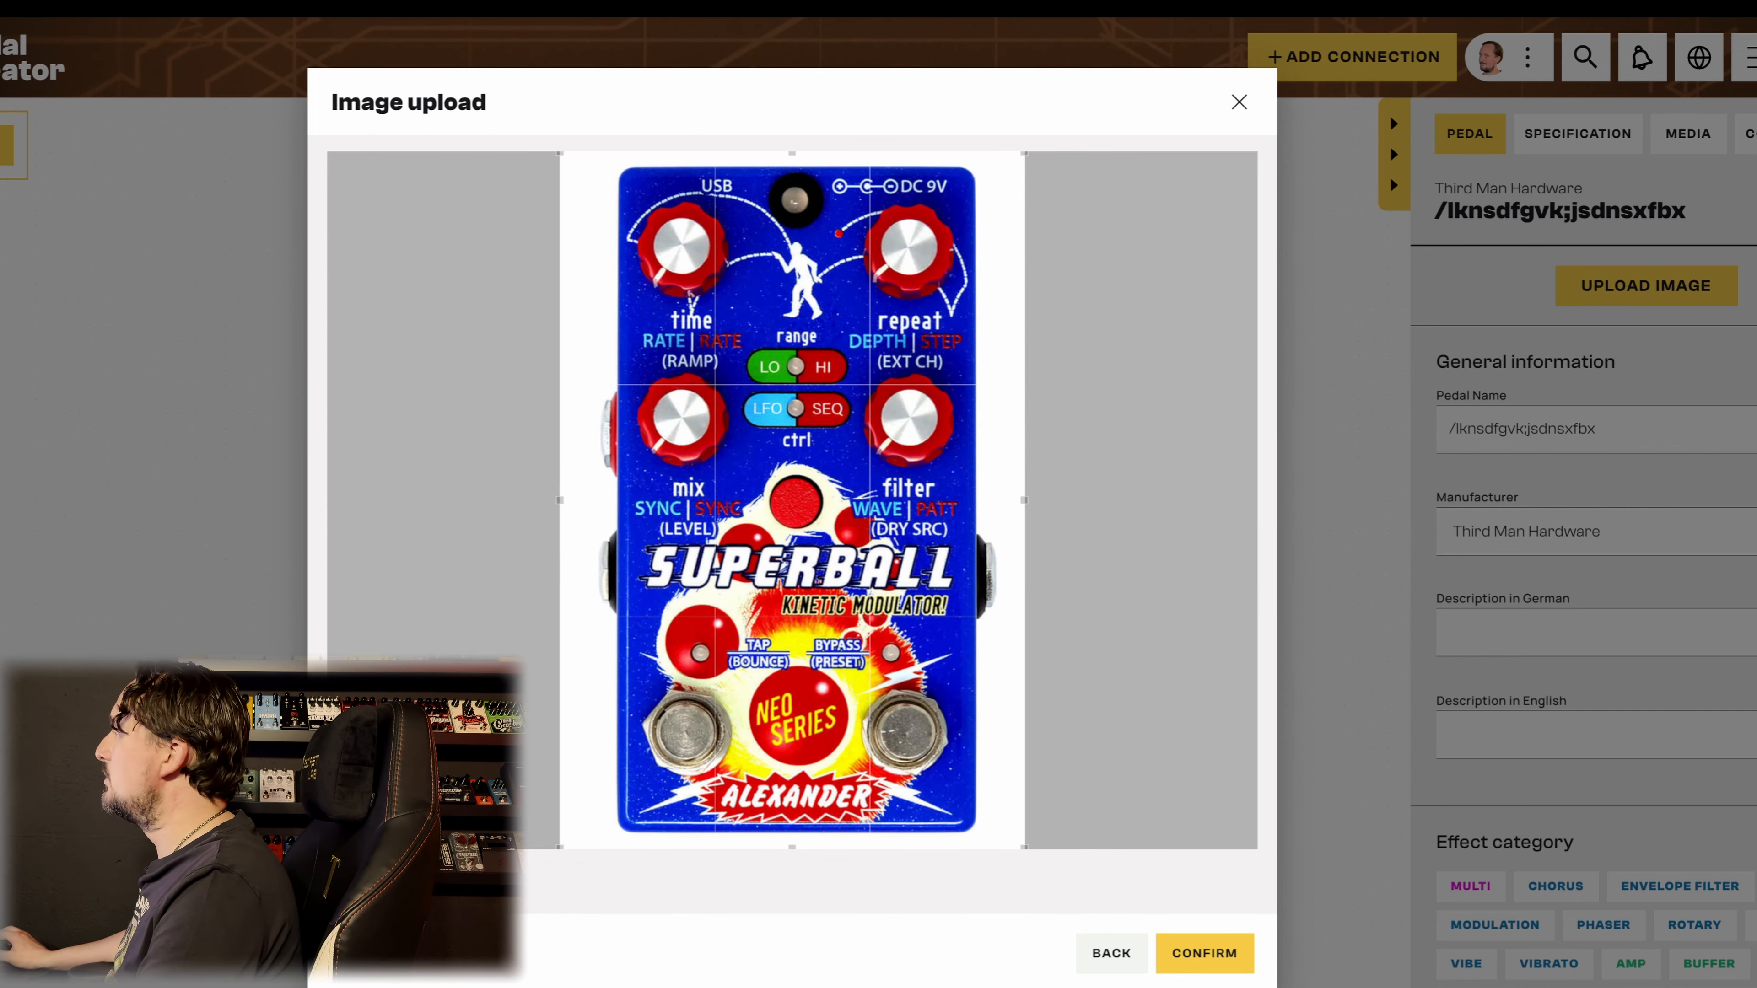
click(1204, 953)
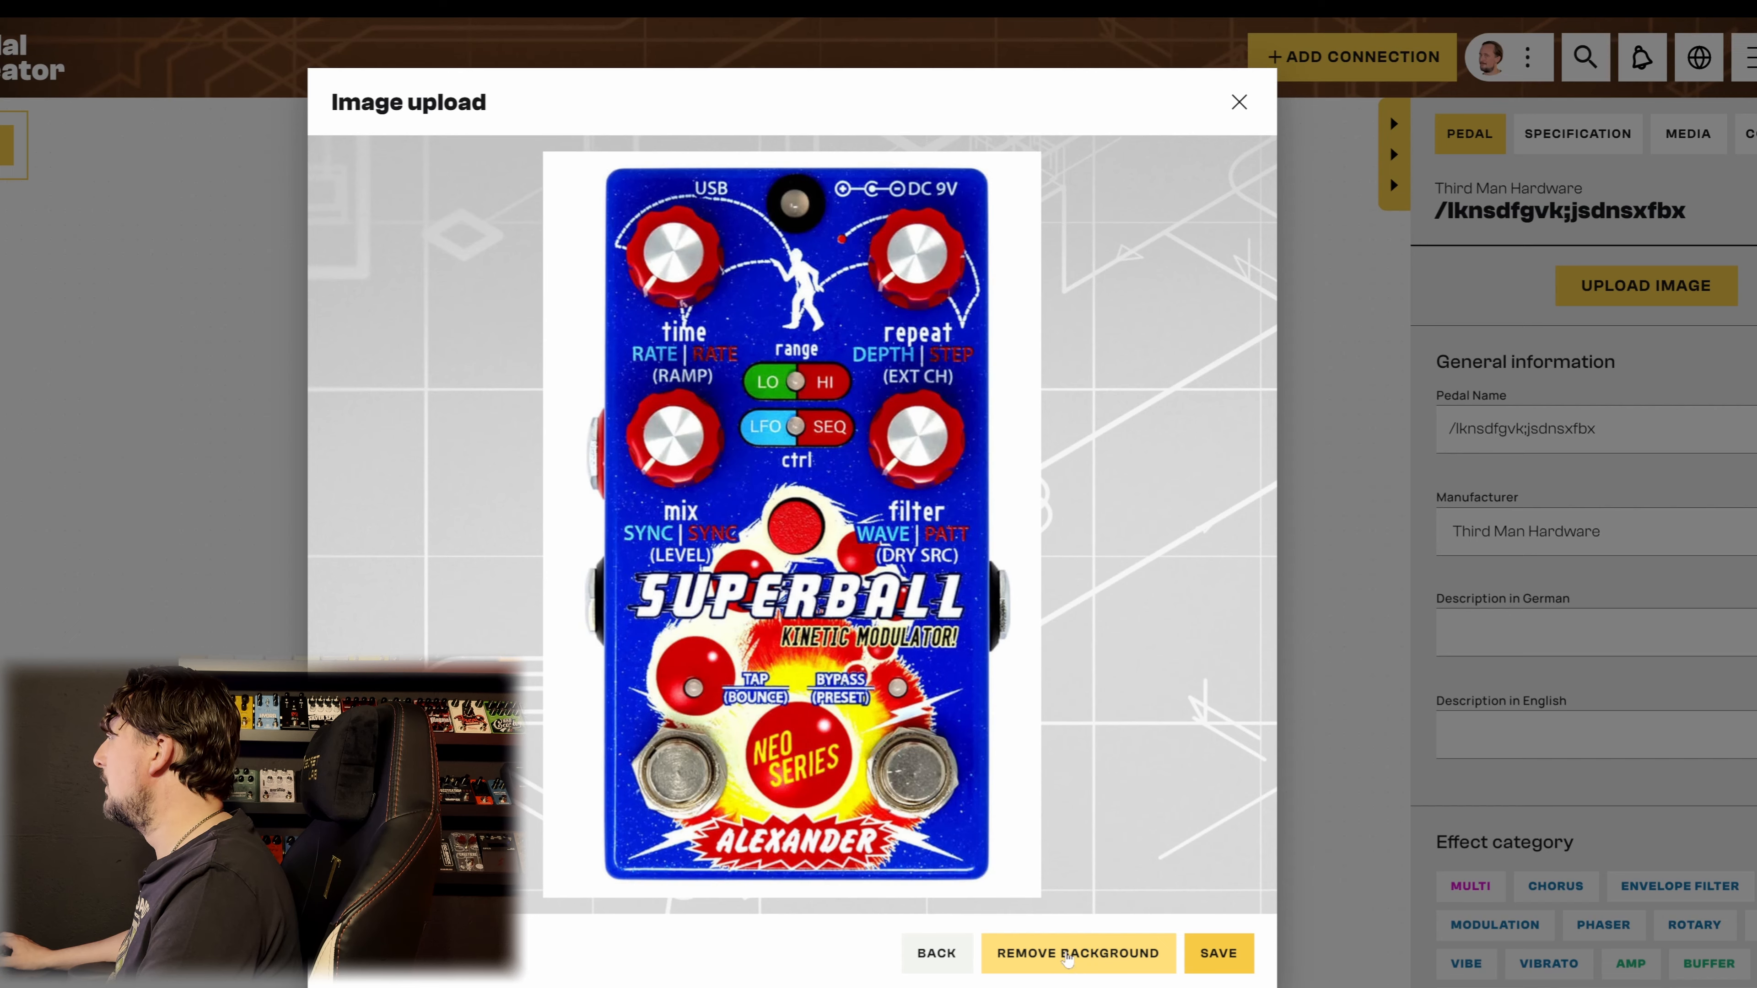
click(1067, 955)
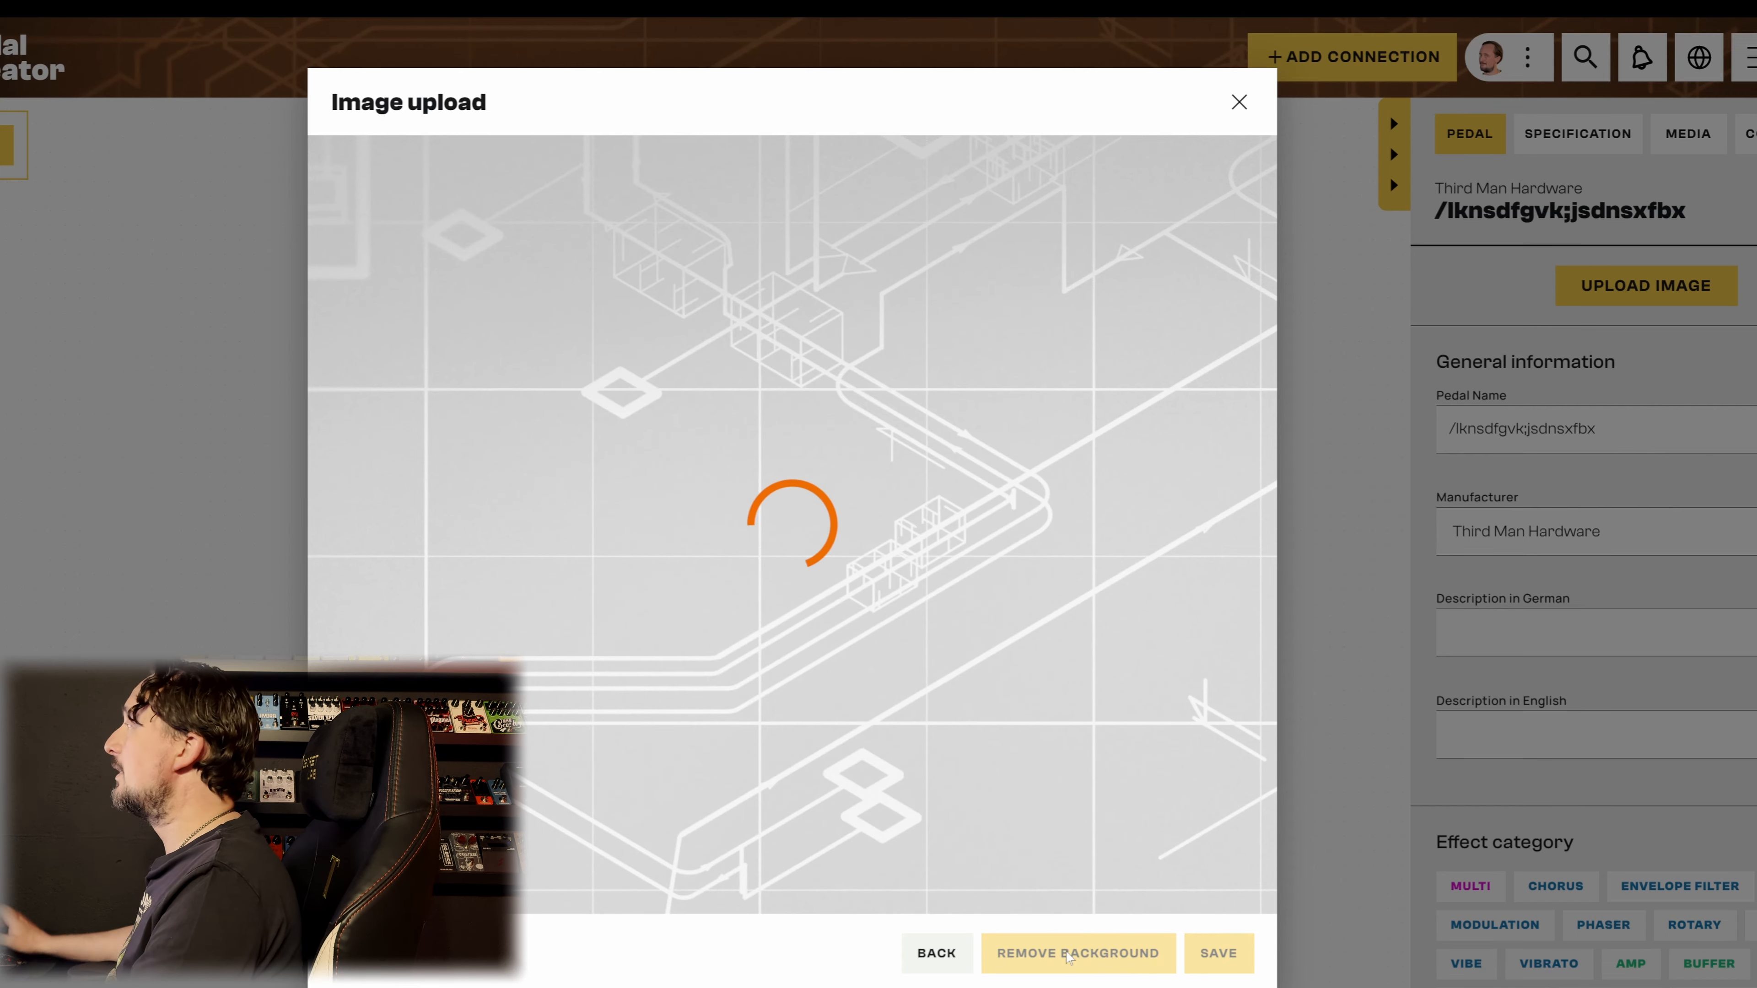
click(1068, 957)
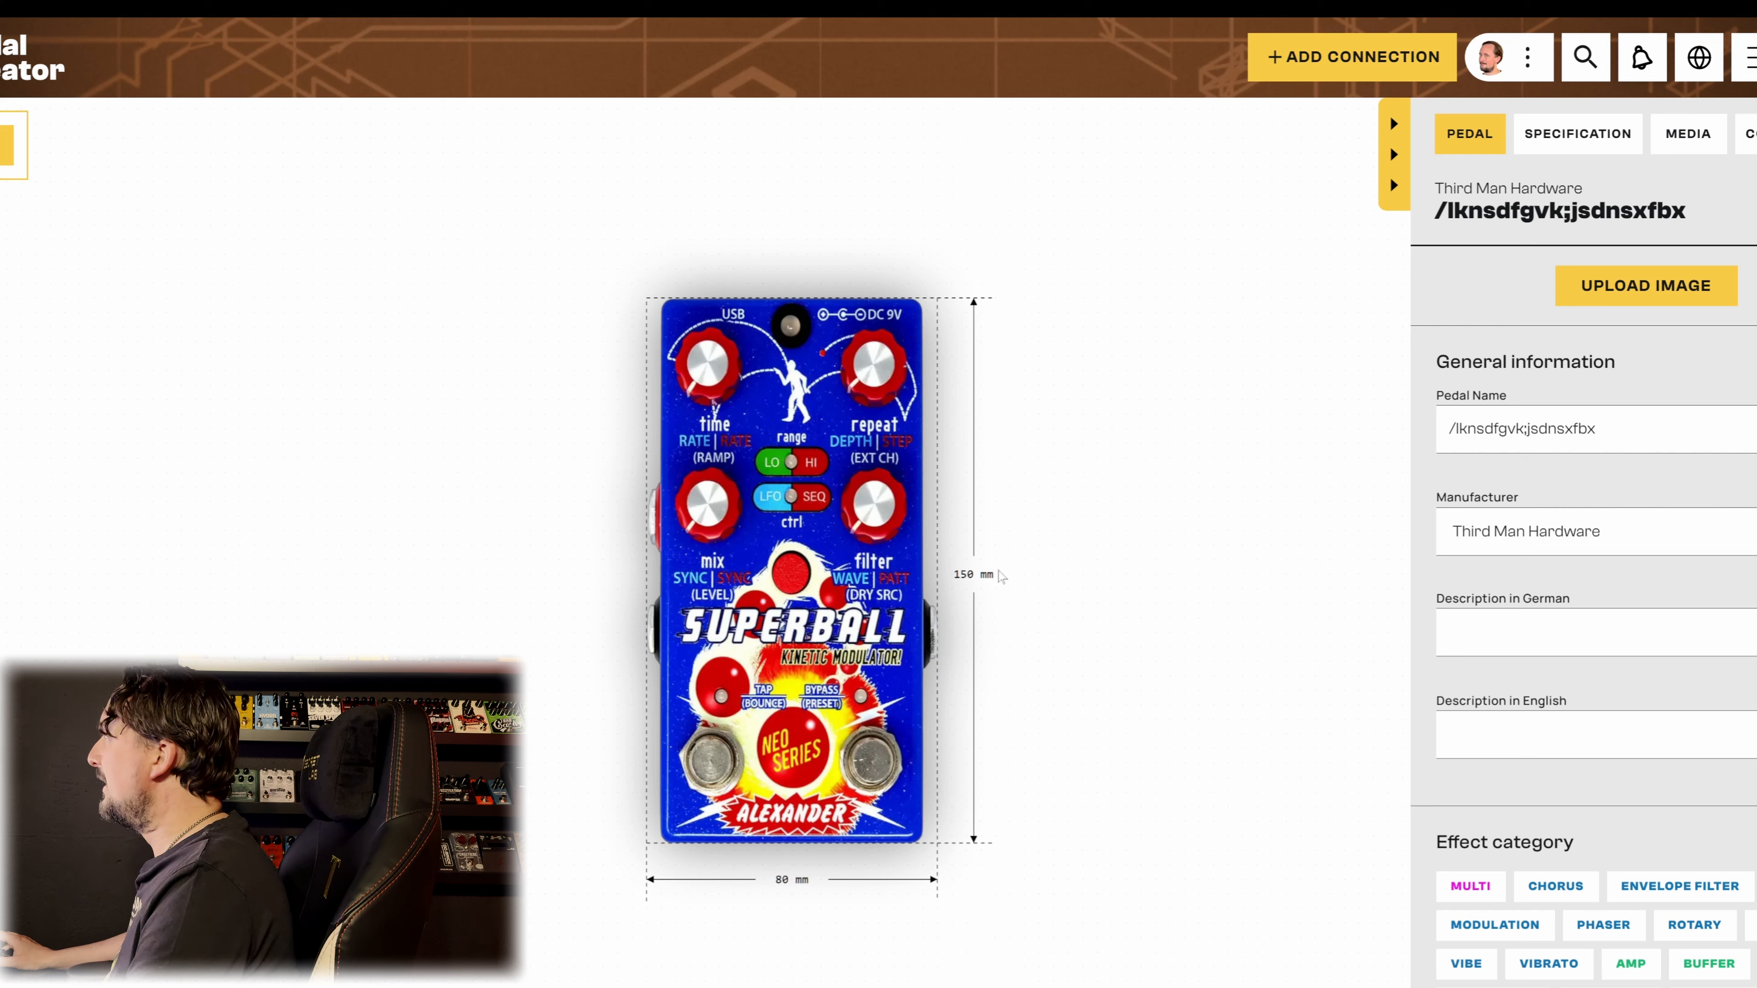
Step: Set the new pedal's width to 80 mm in its specifications
click(1560, 139)
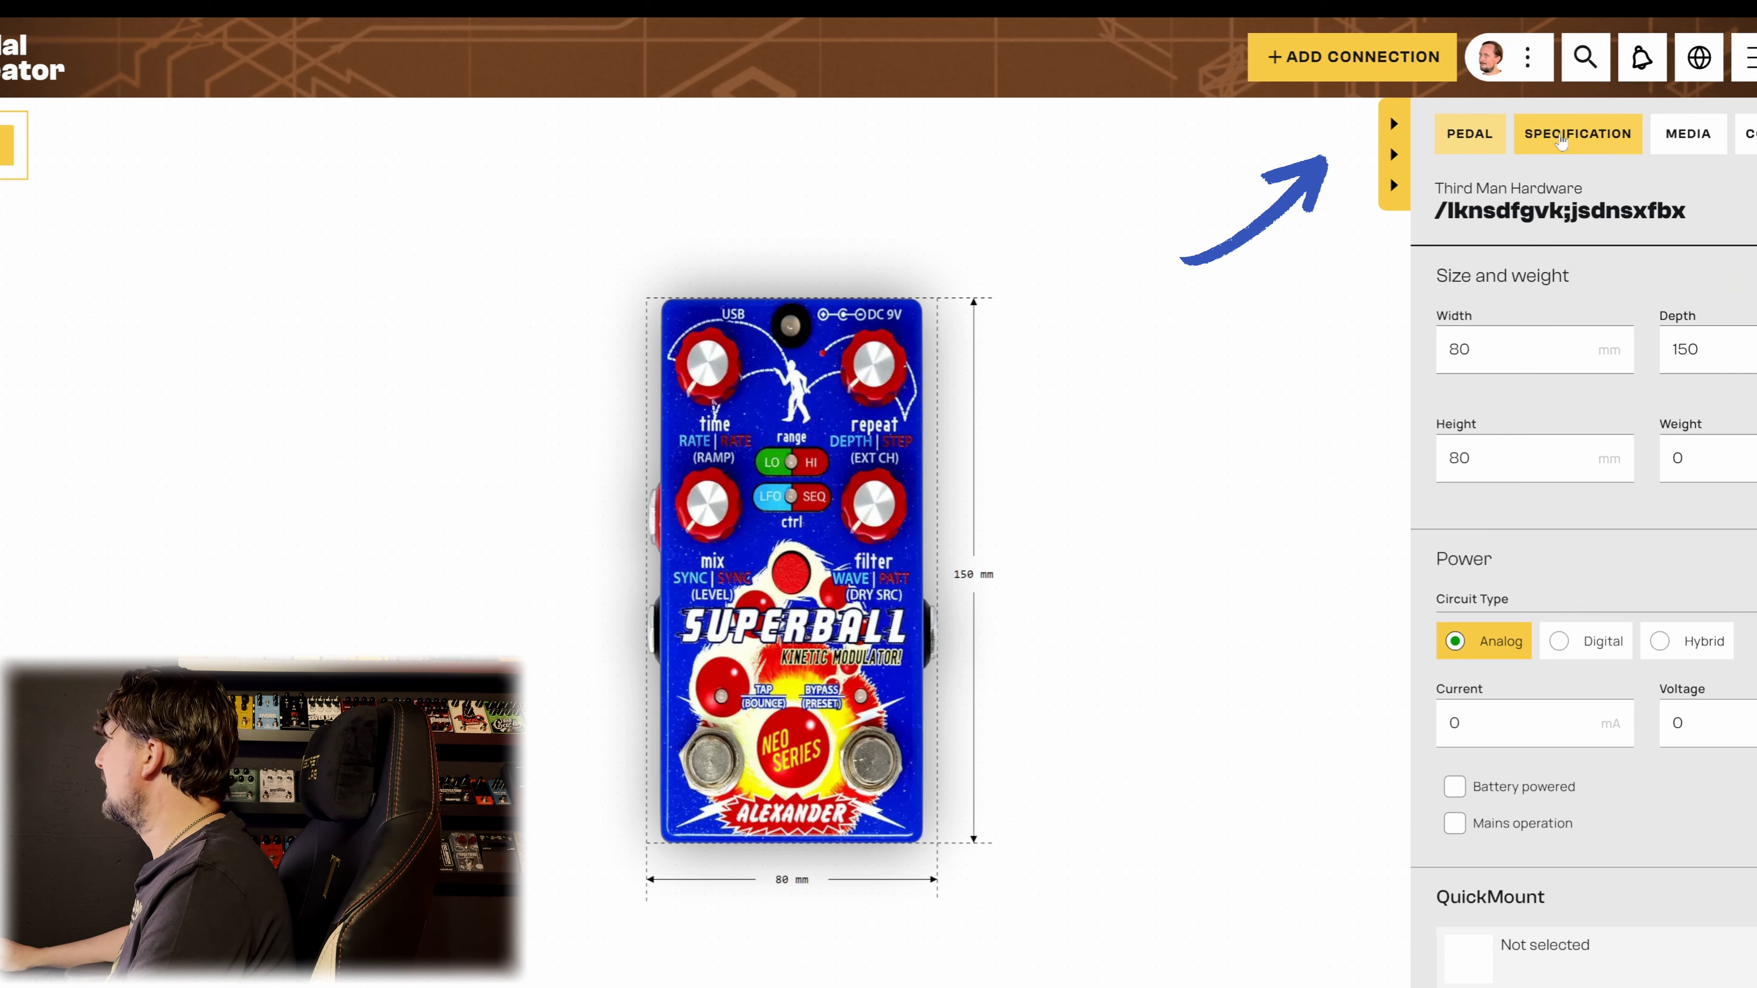
key(ctrl+a)
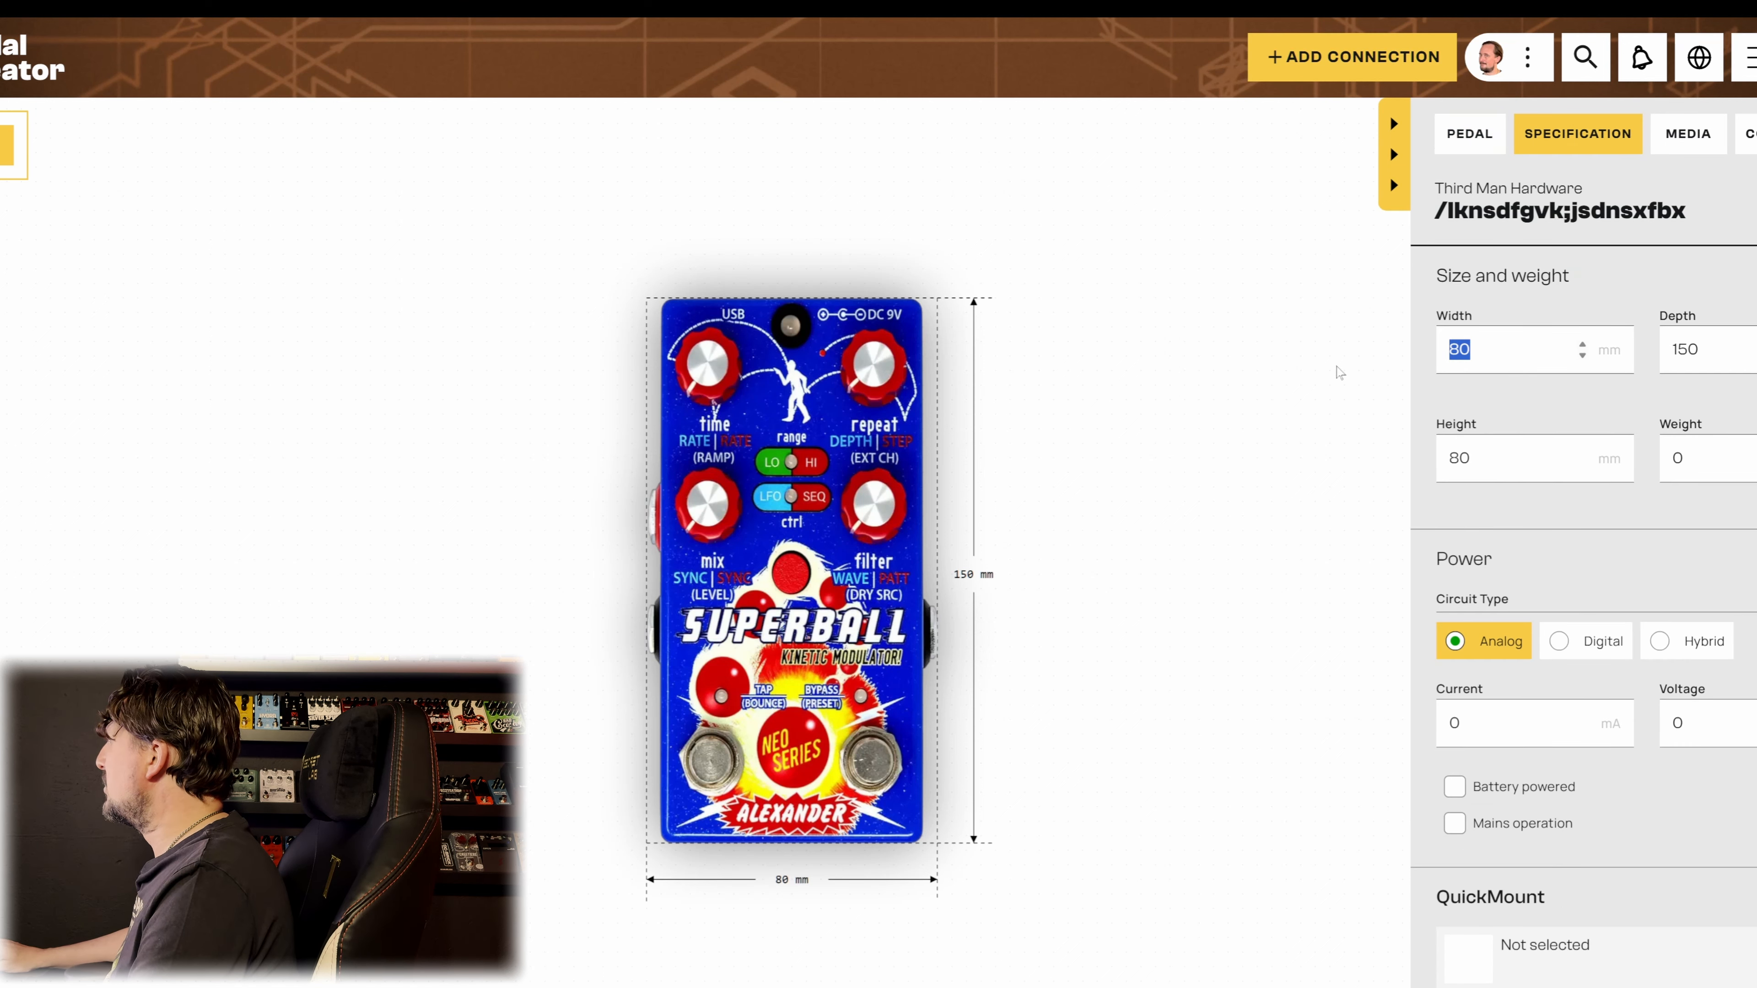
text(60)
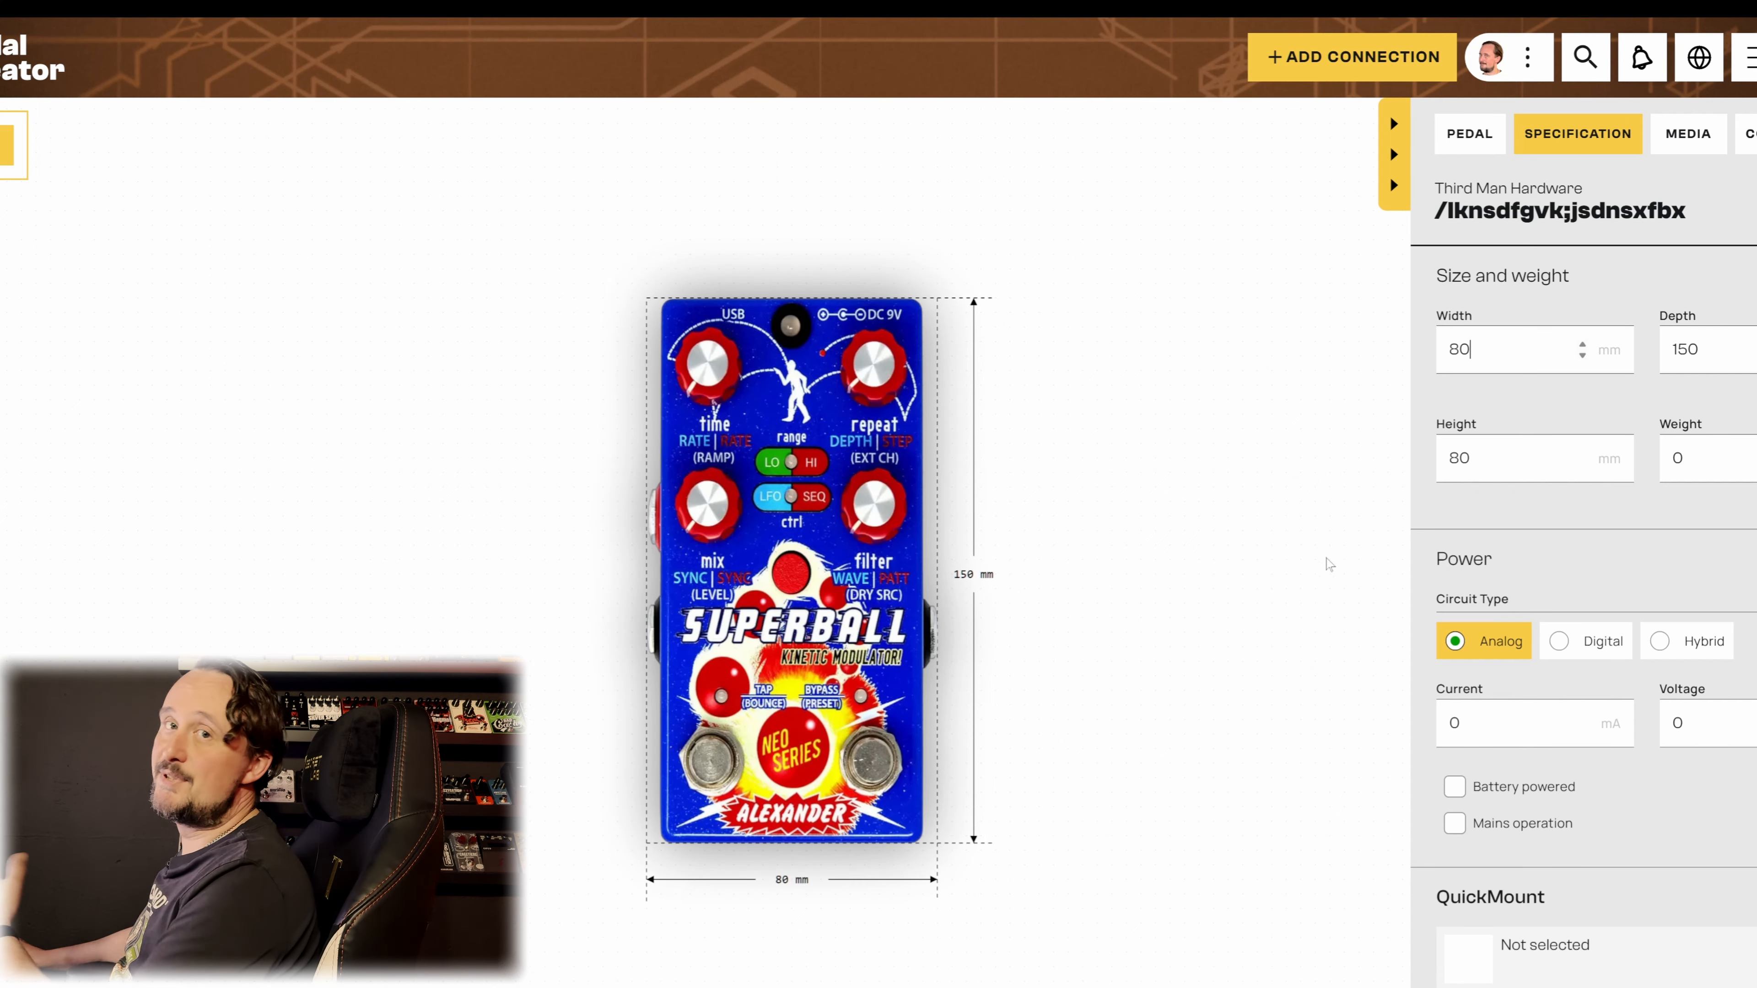
Step: Set the new pedal's width to 78 mm and its depth to 122 mm
key(ctrl+a)
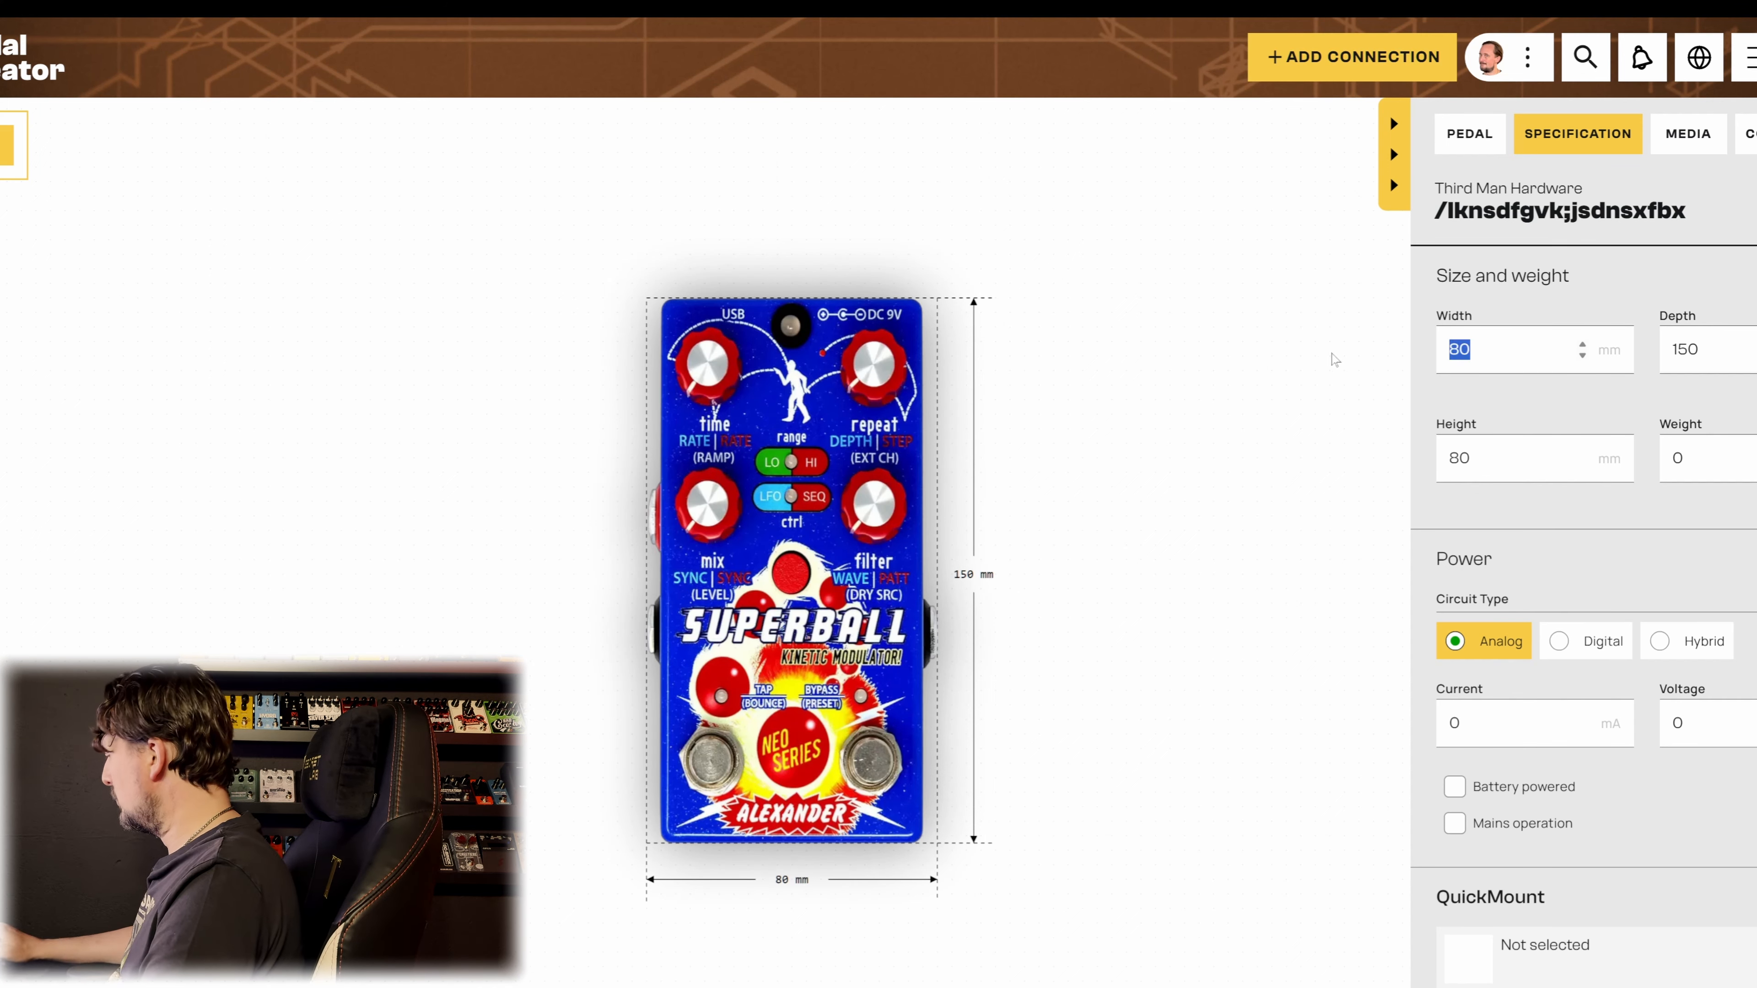
text(74)
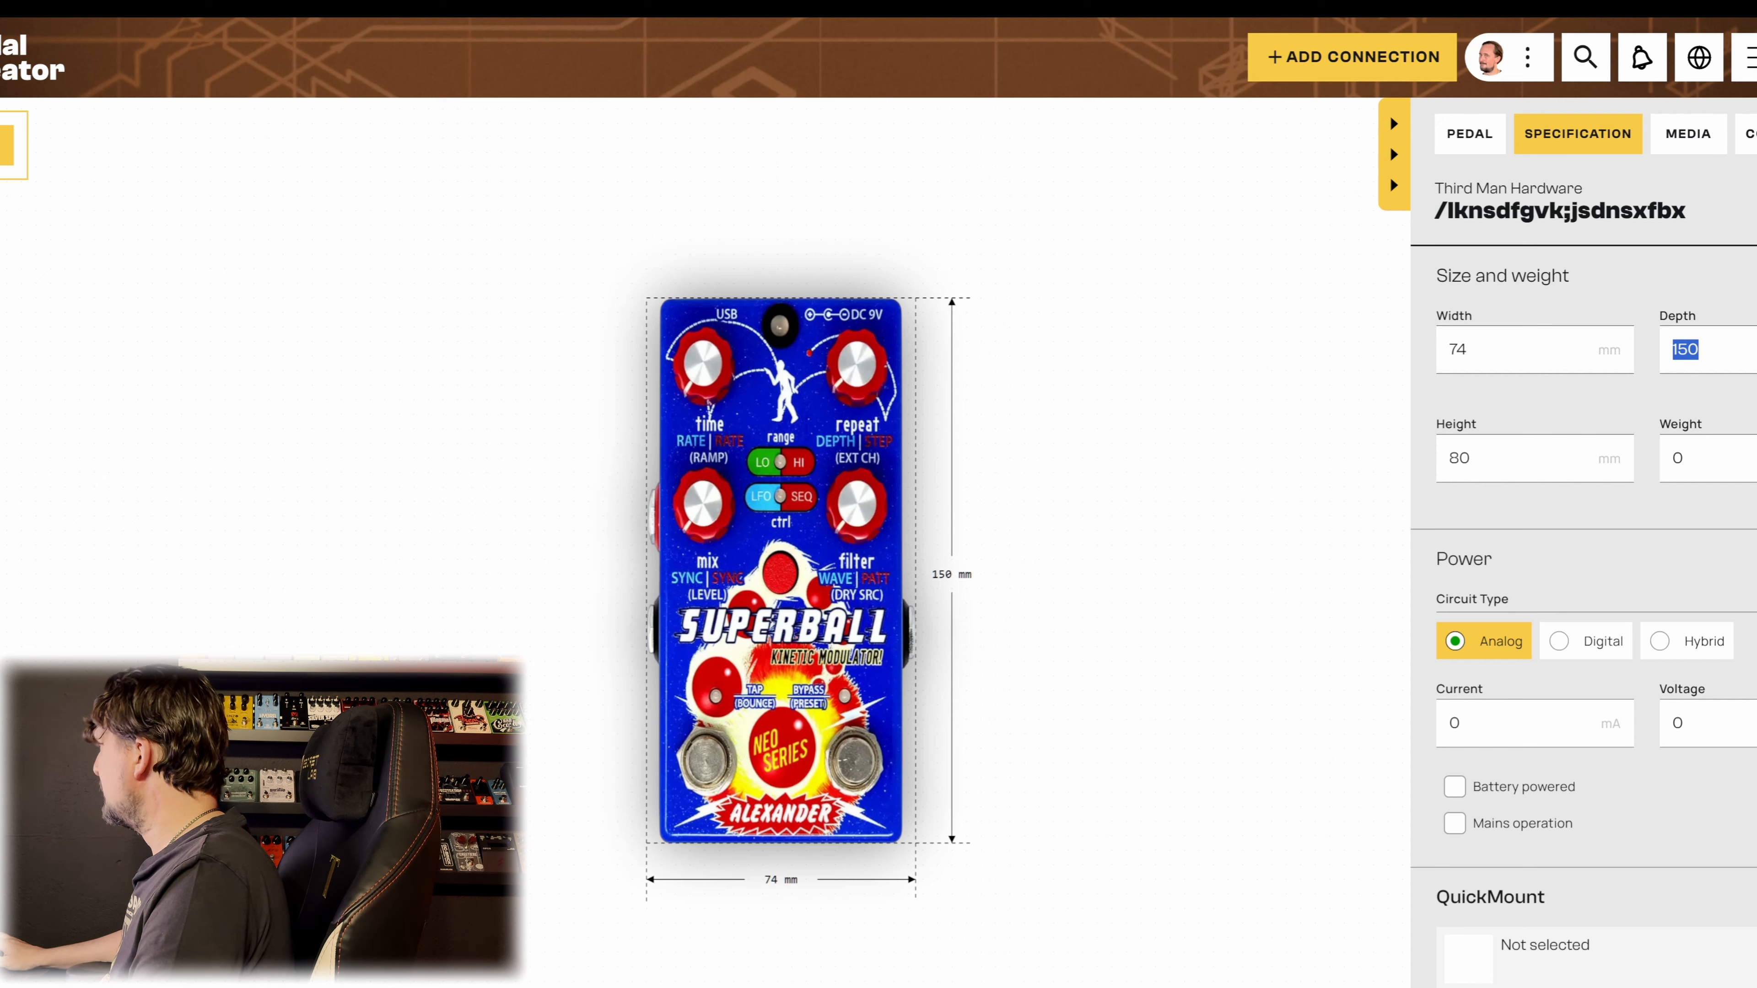
text(122)
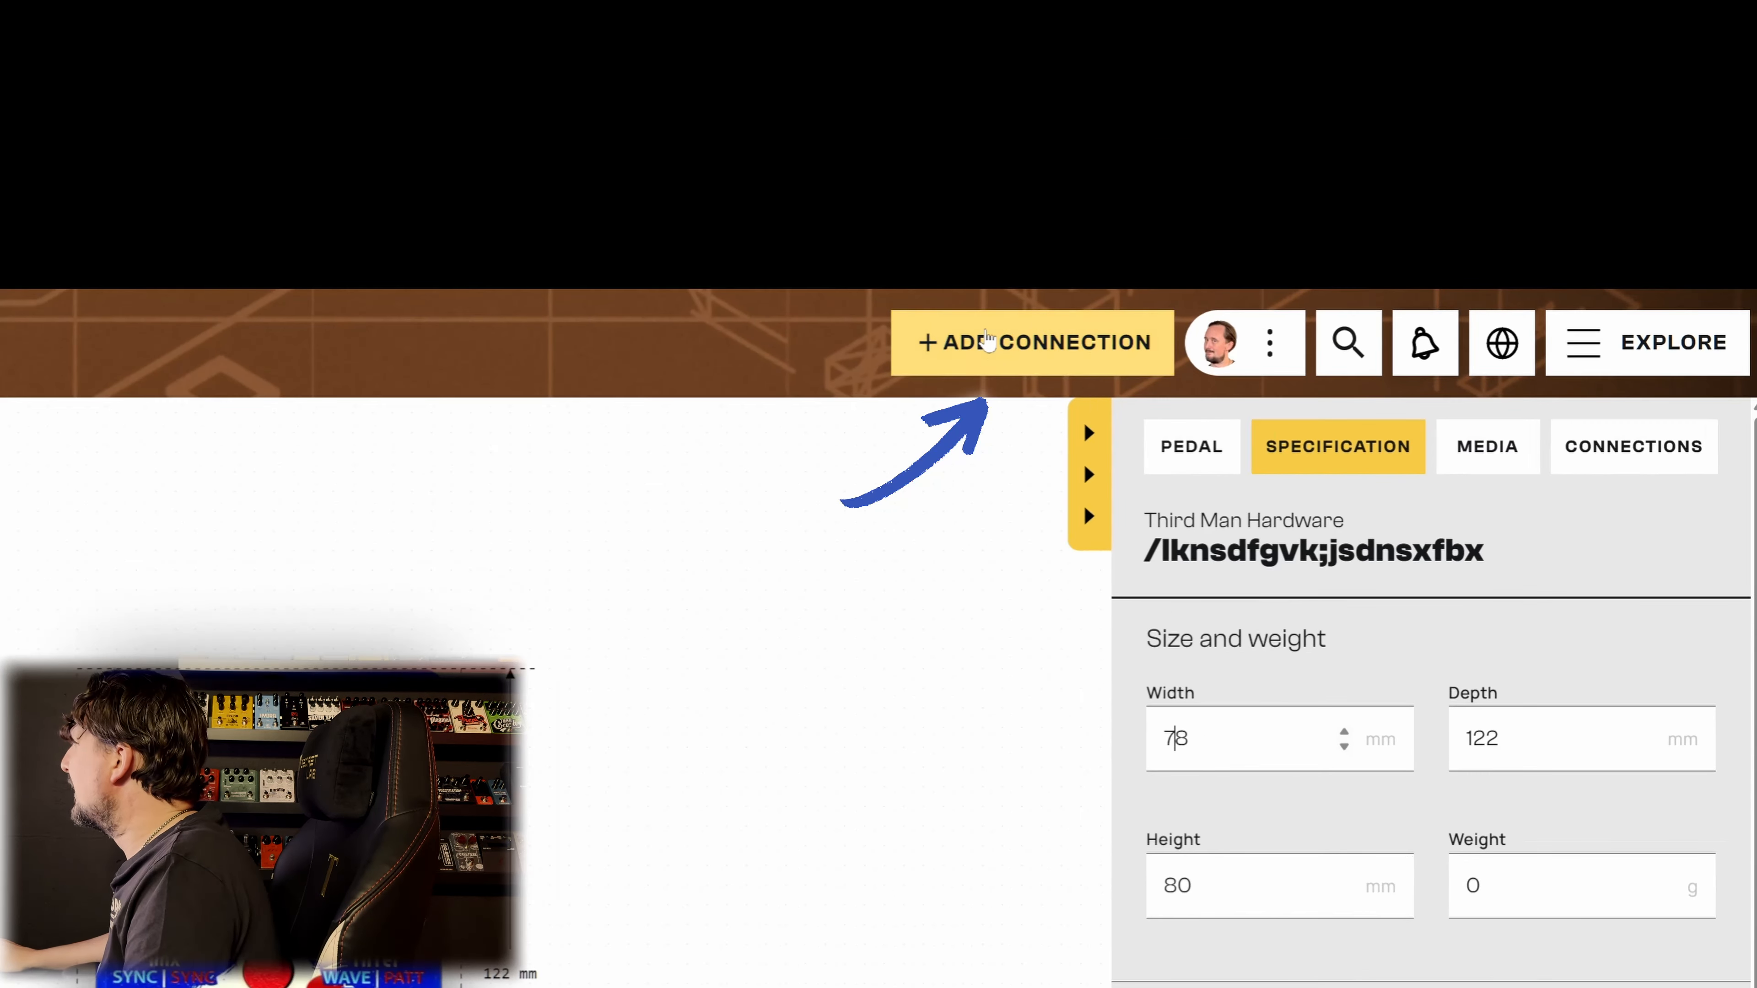
Step: Add a 6.35 mm jack connection at the socket on the pedal's left side, rotated to 270°
click(987, 340)
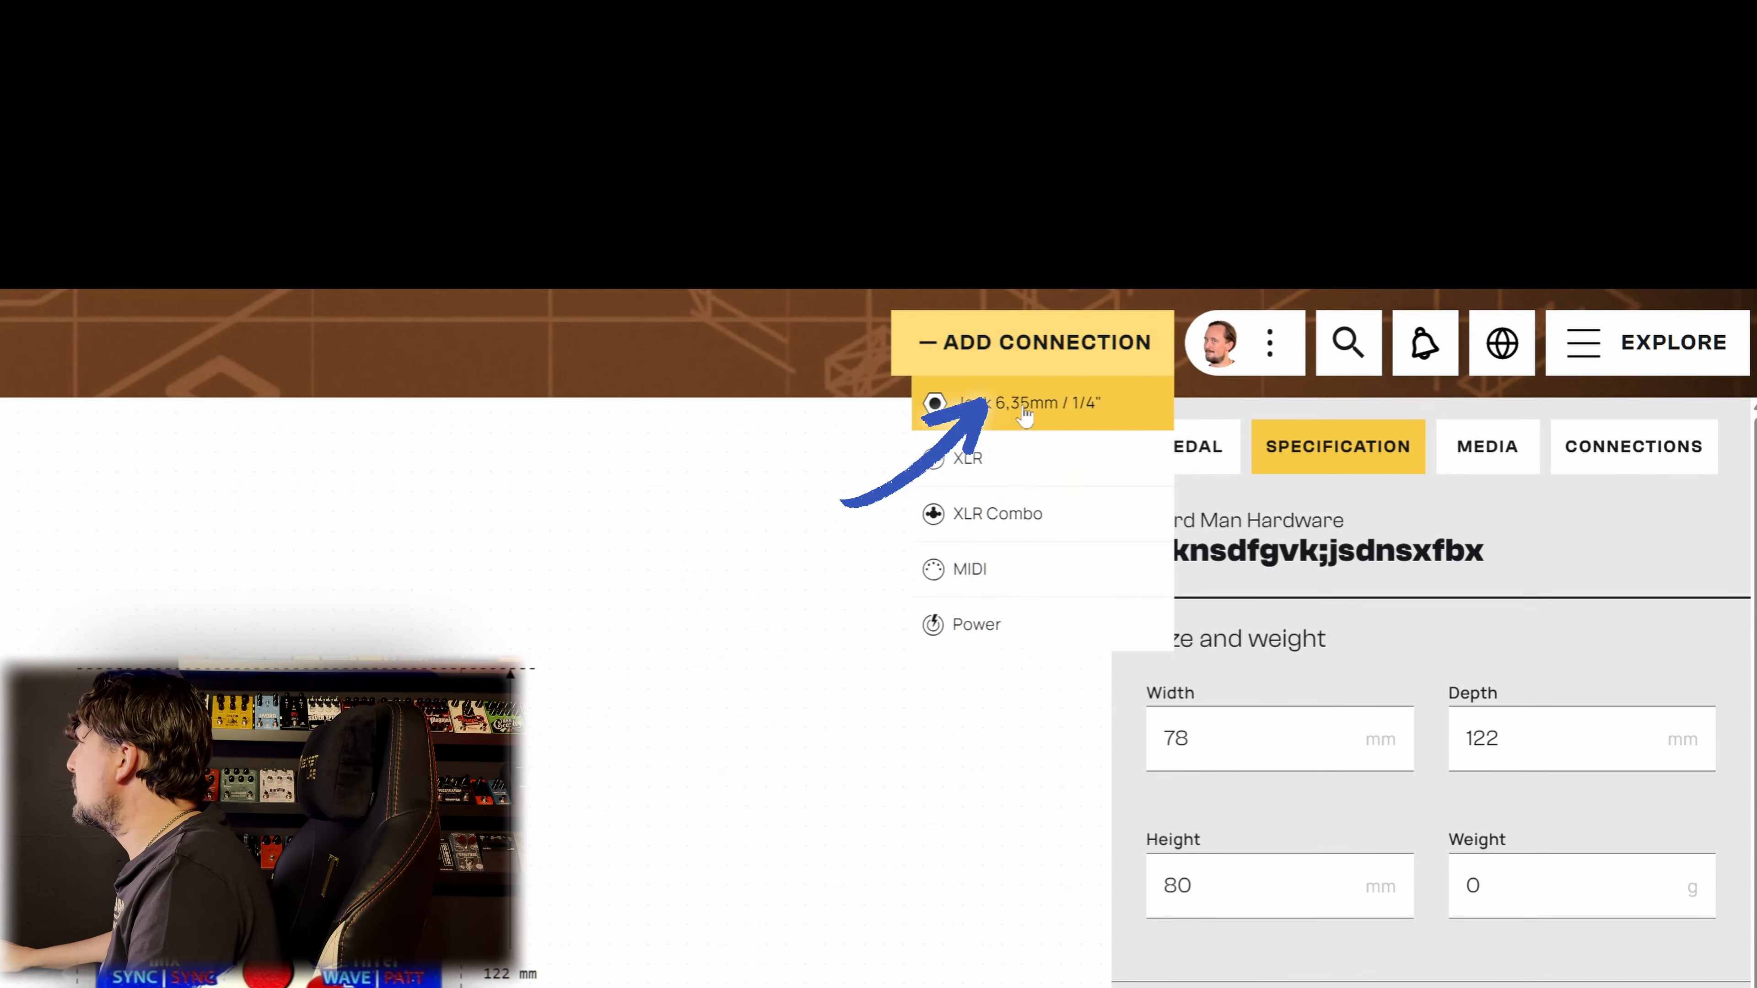
click(989, 415)
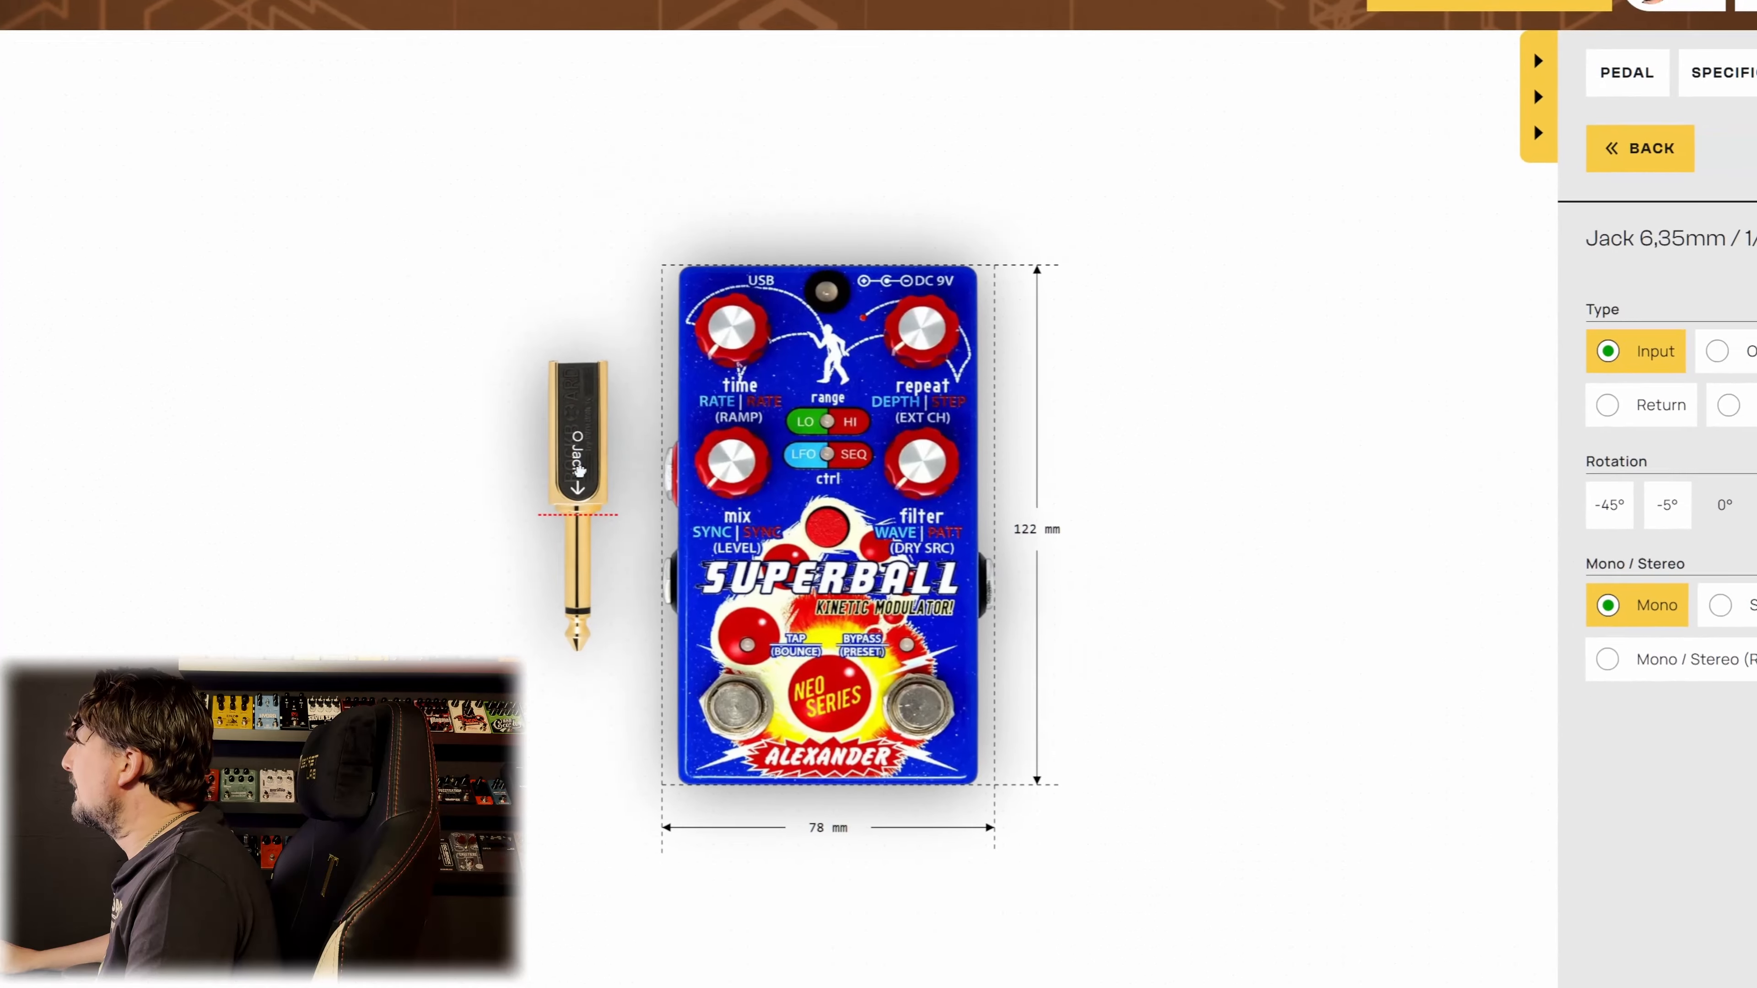
drag(580, 451, 666, 514)
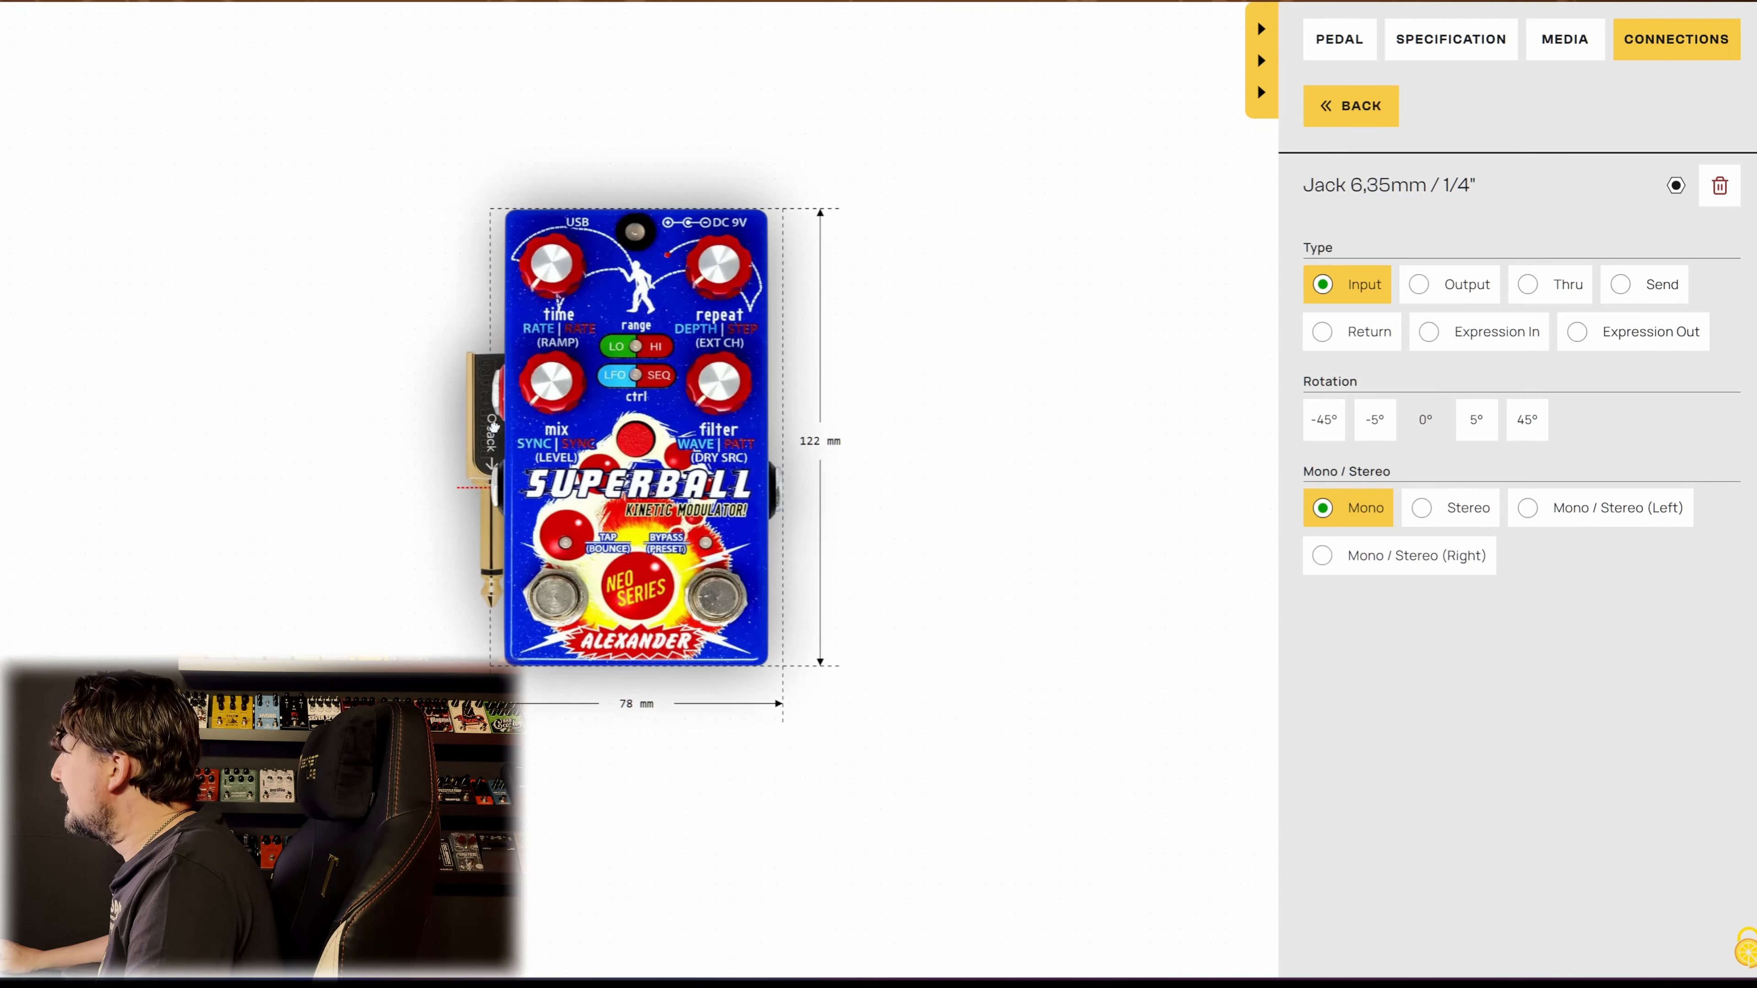
drag(493, 425, 492, 422)
click(1324, 421)
click(1324, 421)
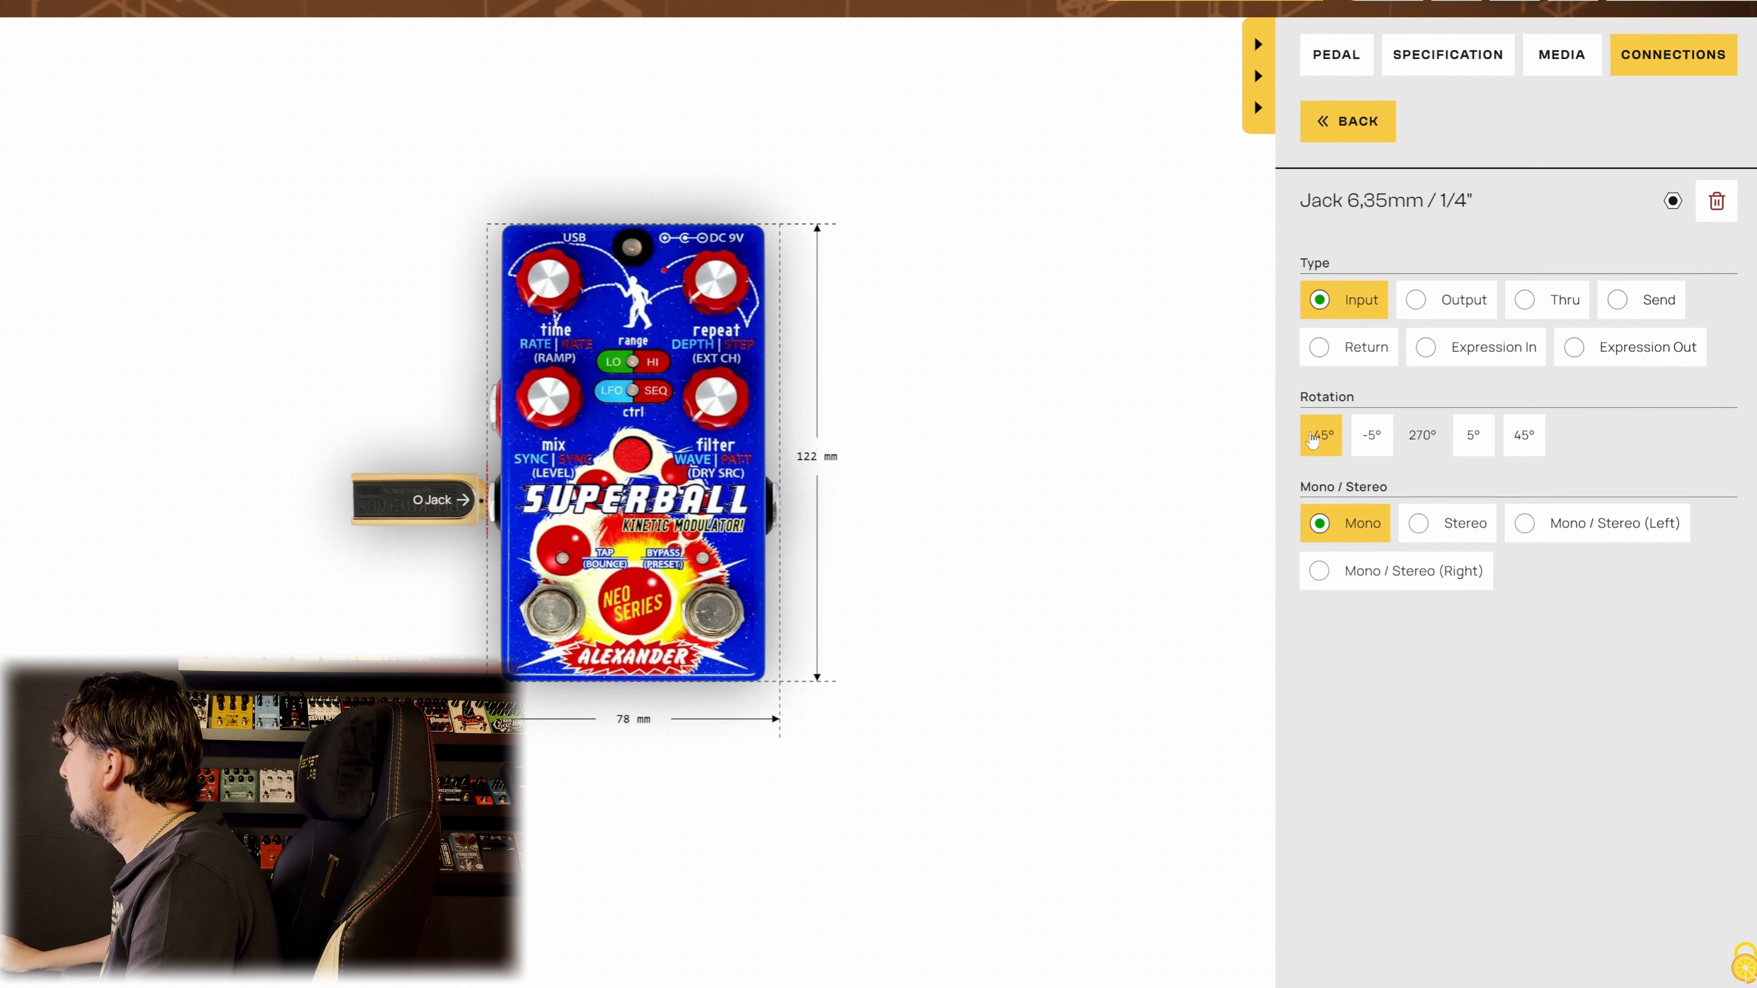
Step: Add a mono input jack at the pedal's right-side socket, rotated to 90°, and change the left-side jack to Output
click(1179, 19)
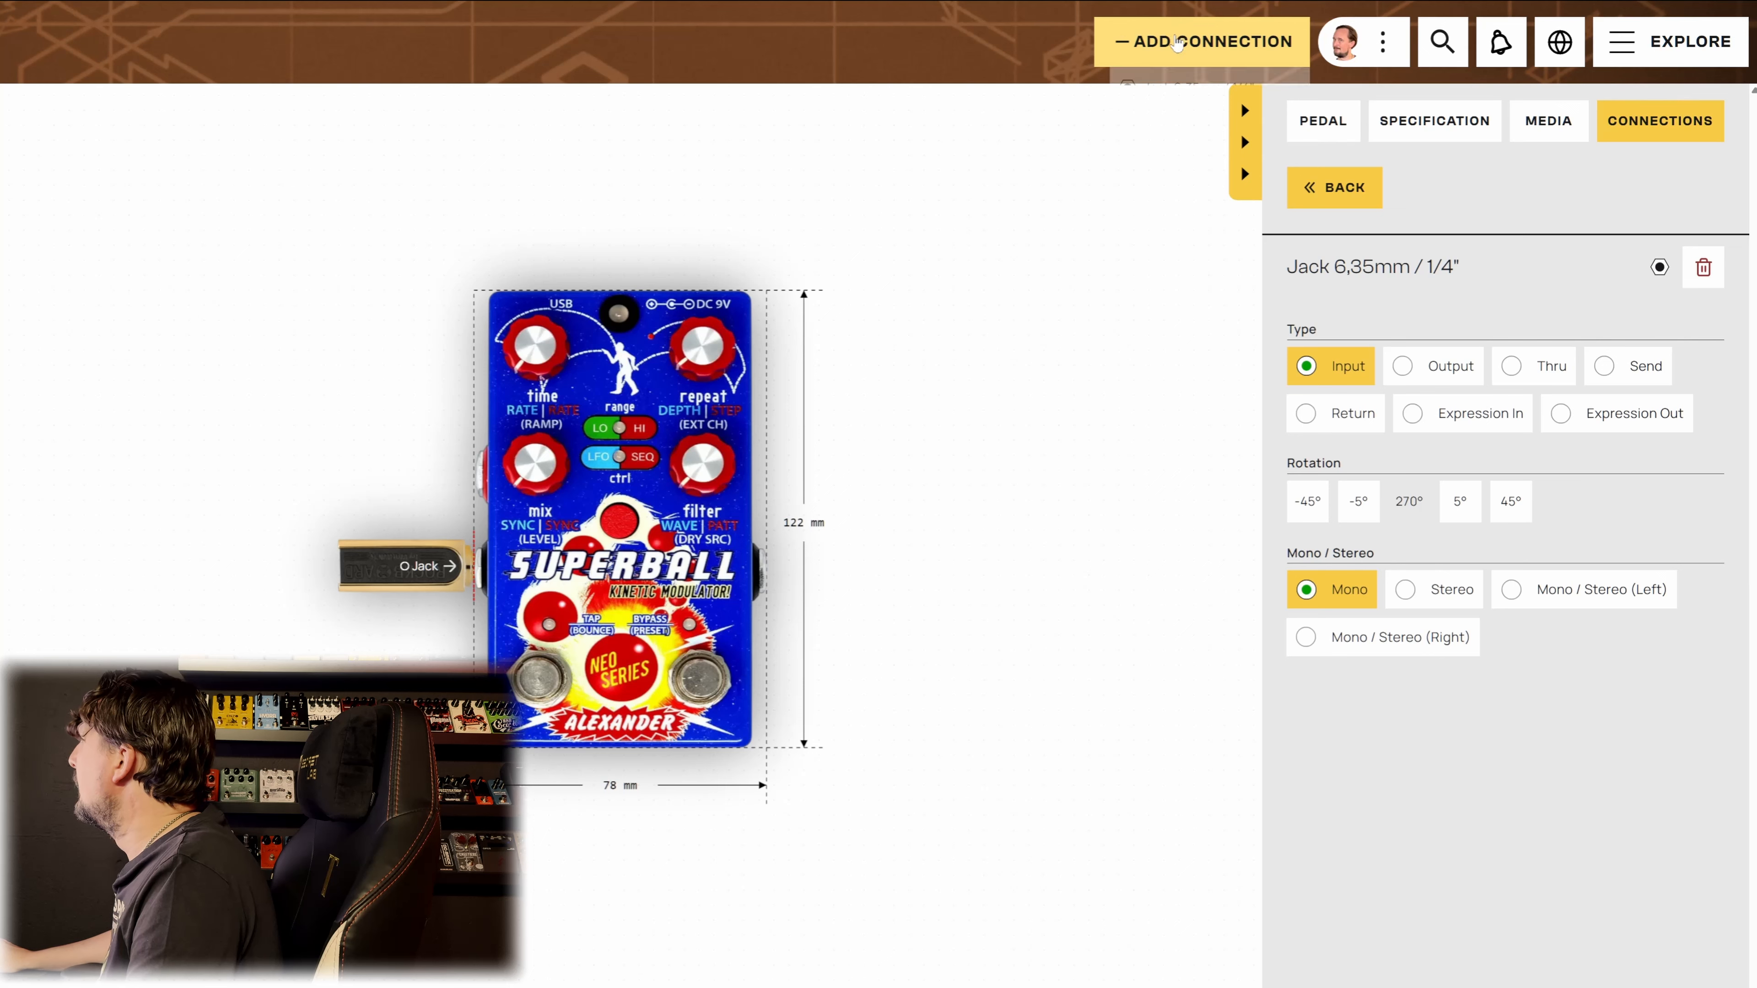
click(1168, 96)
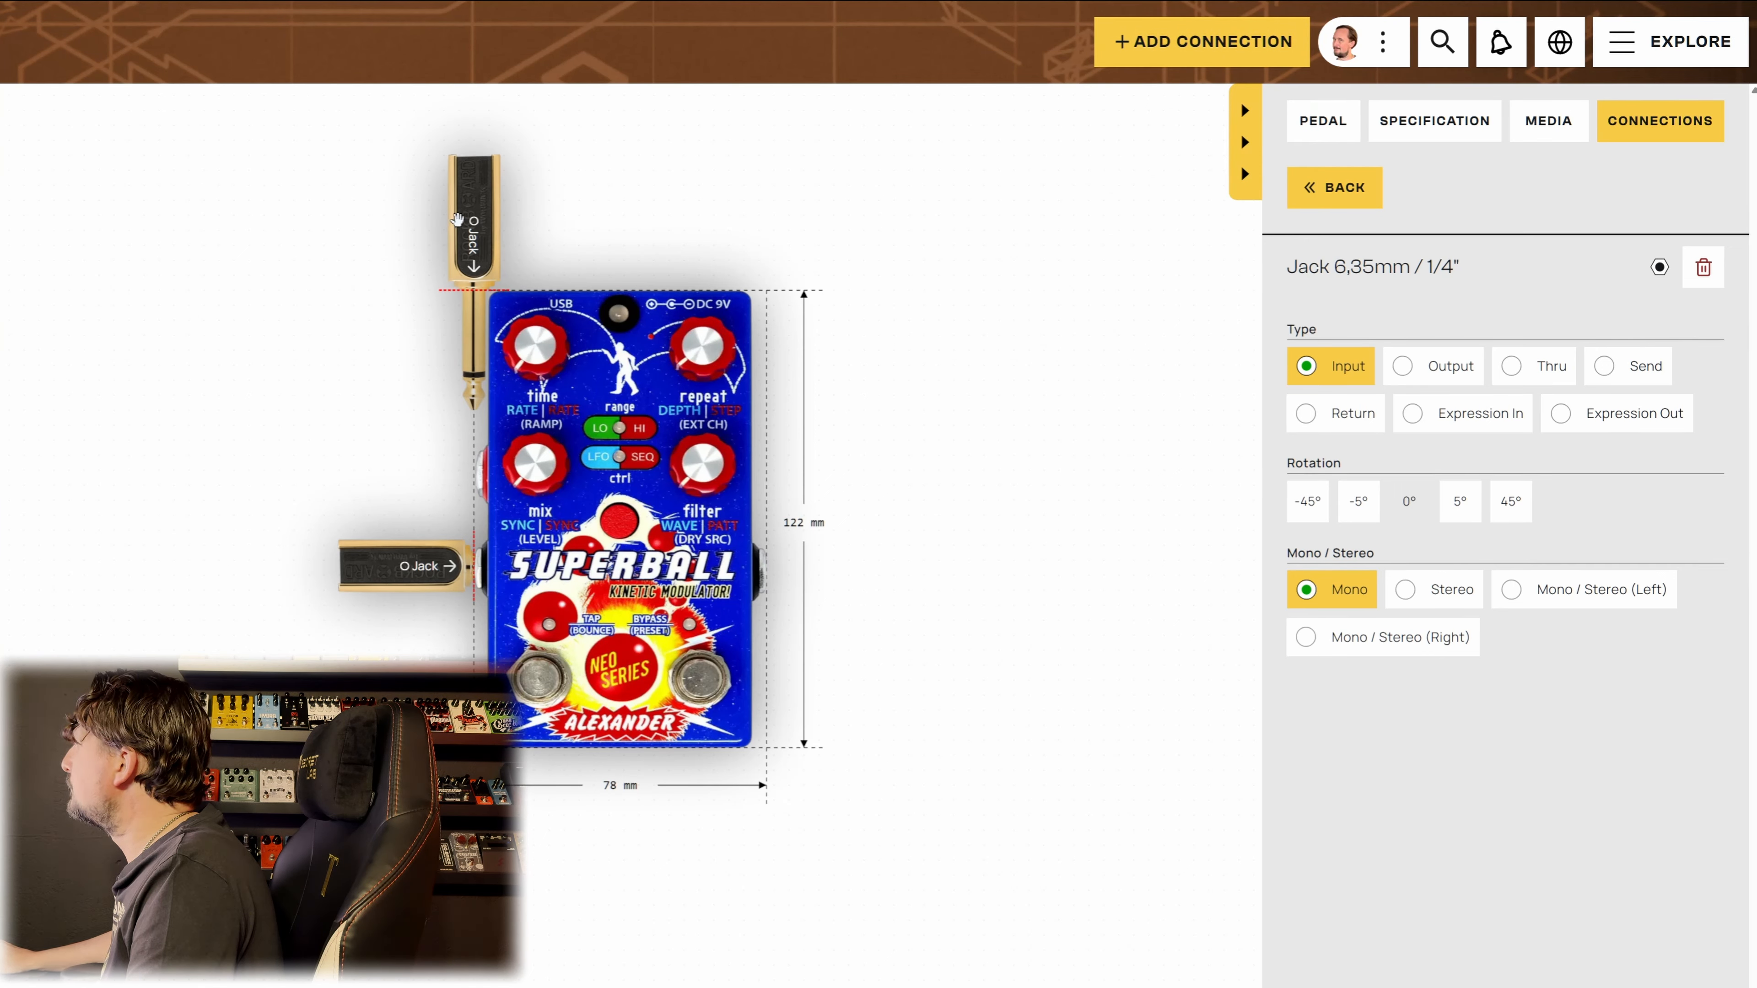
drag(457, 219, 766, 493)
click(1511, 501)
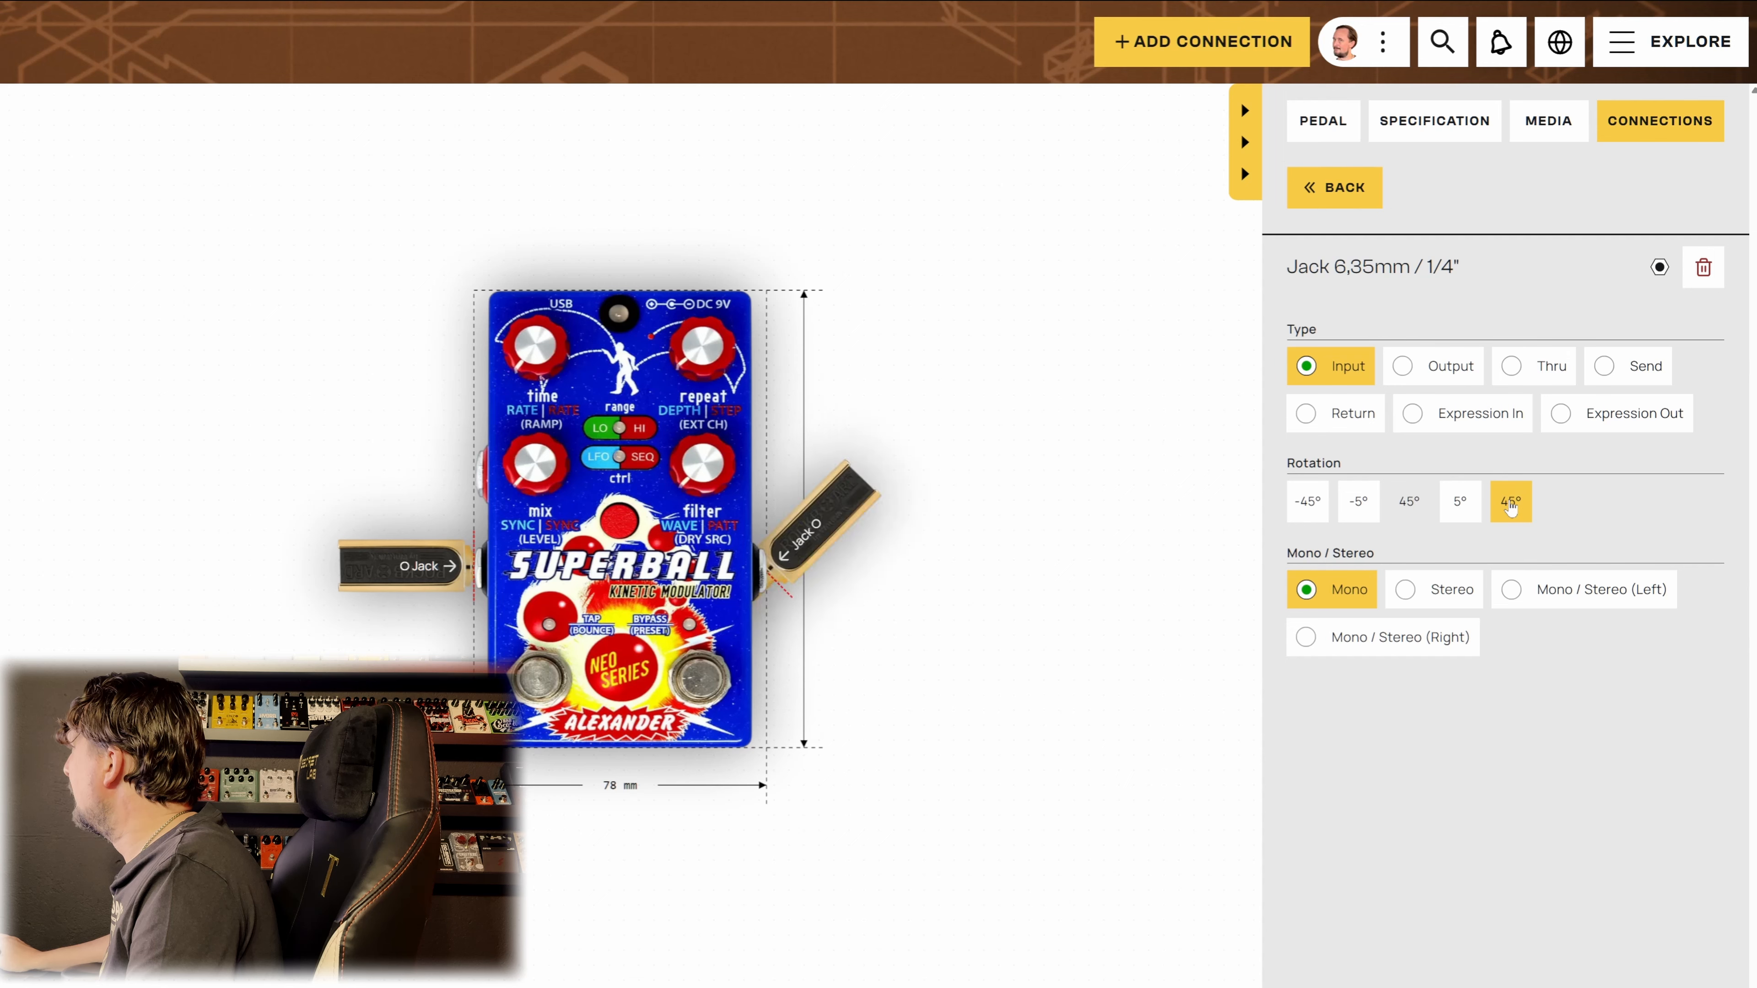
click(1510, 500)
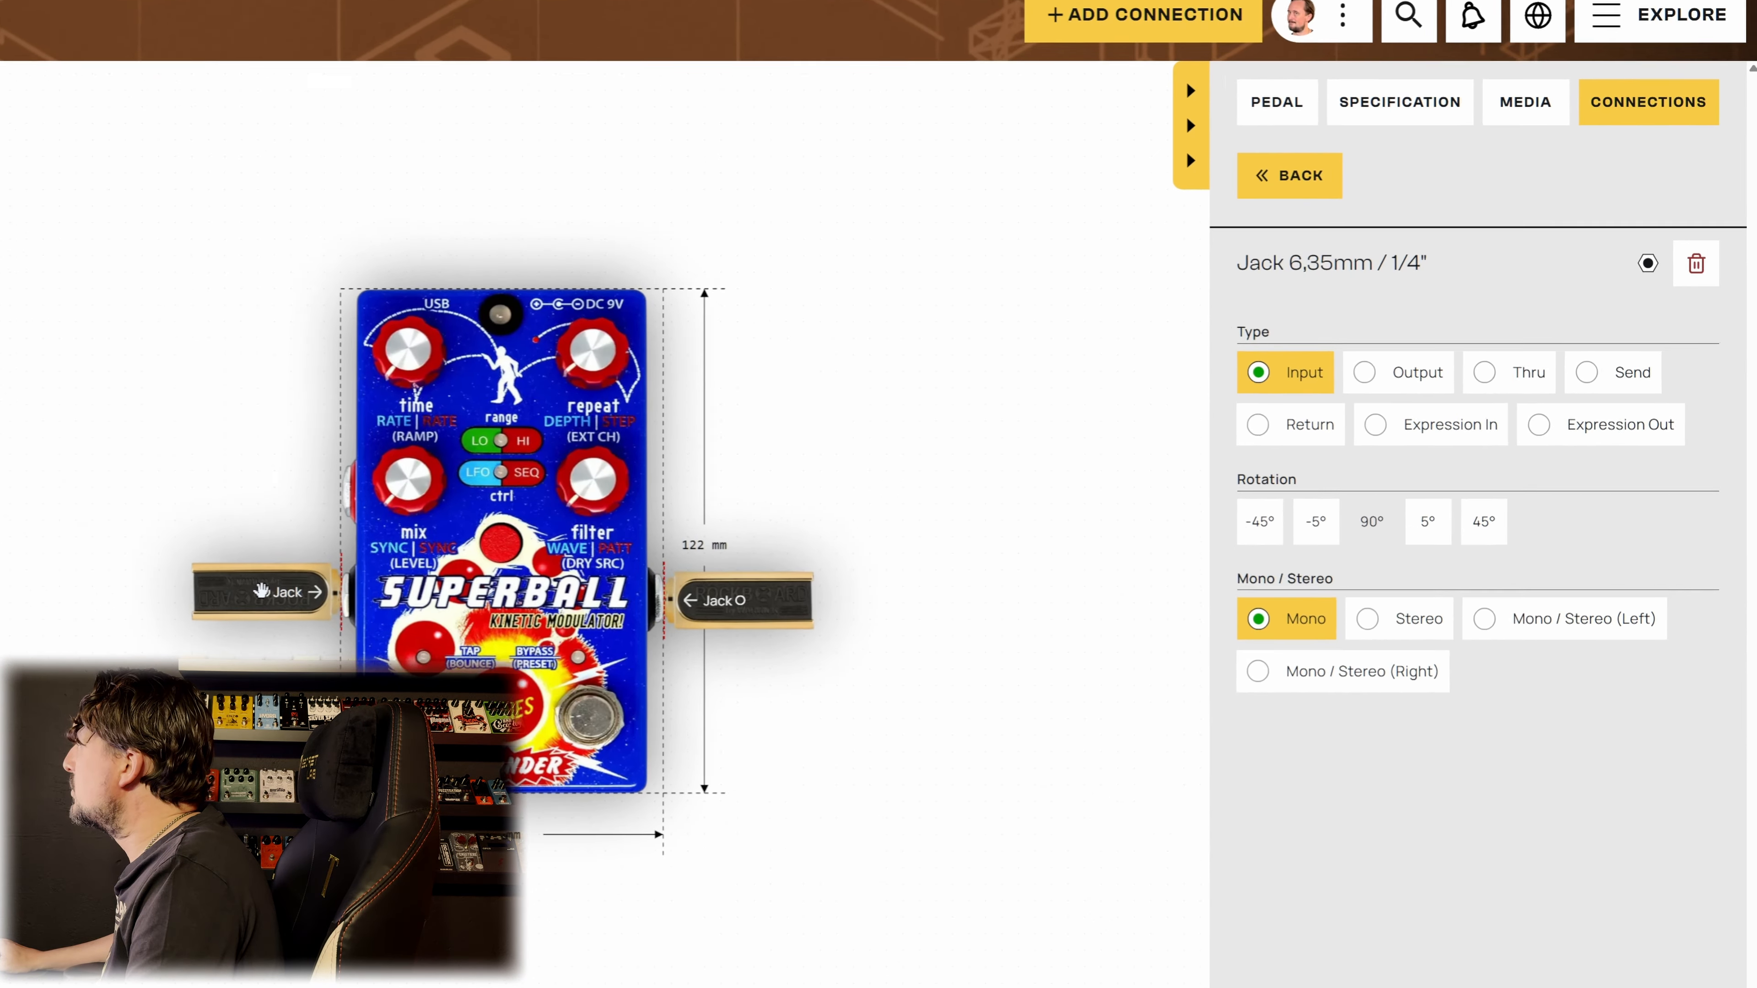
click(1240, 392)
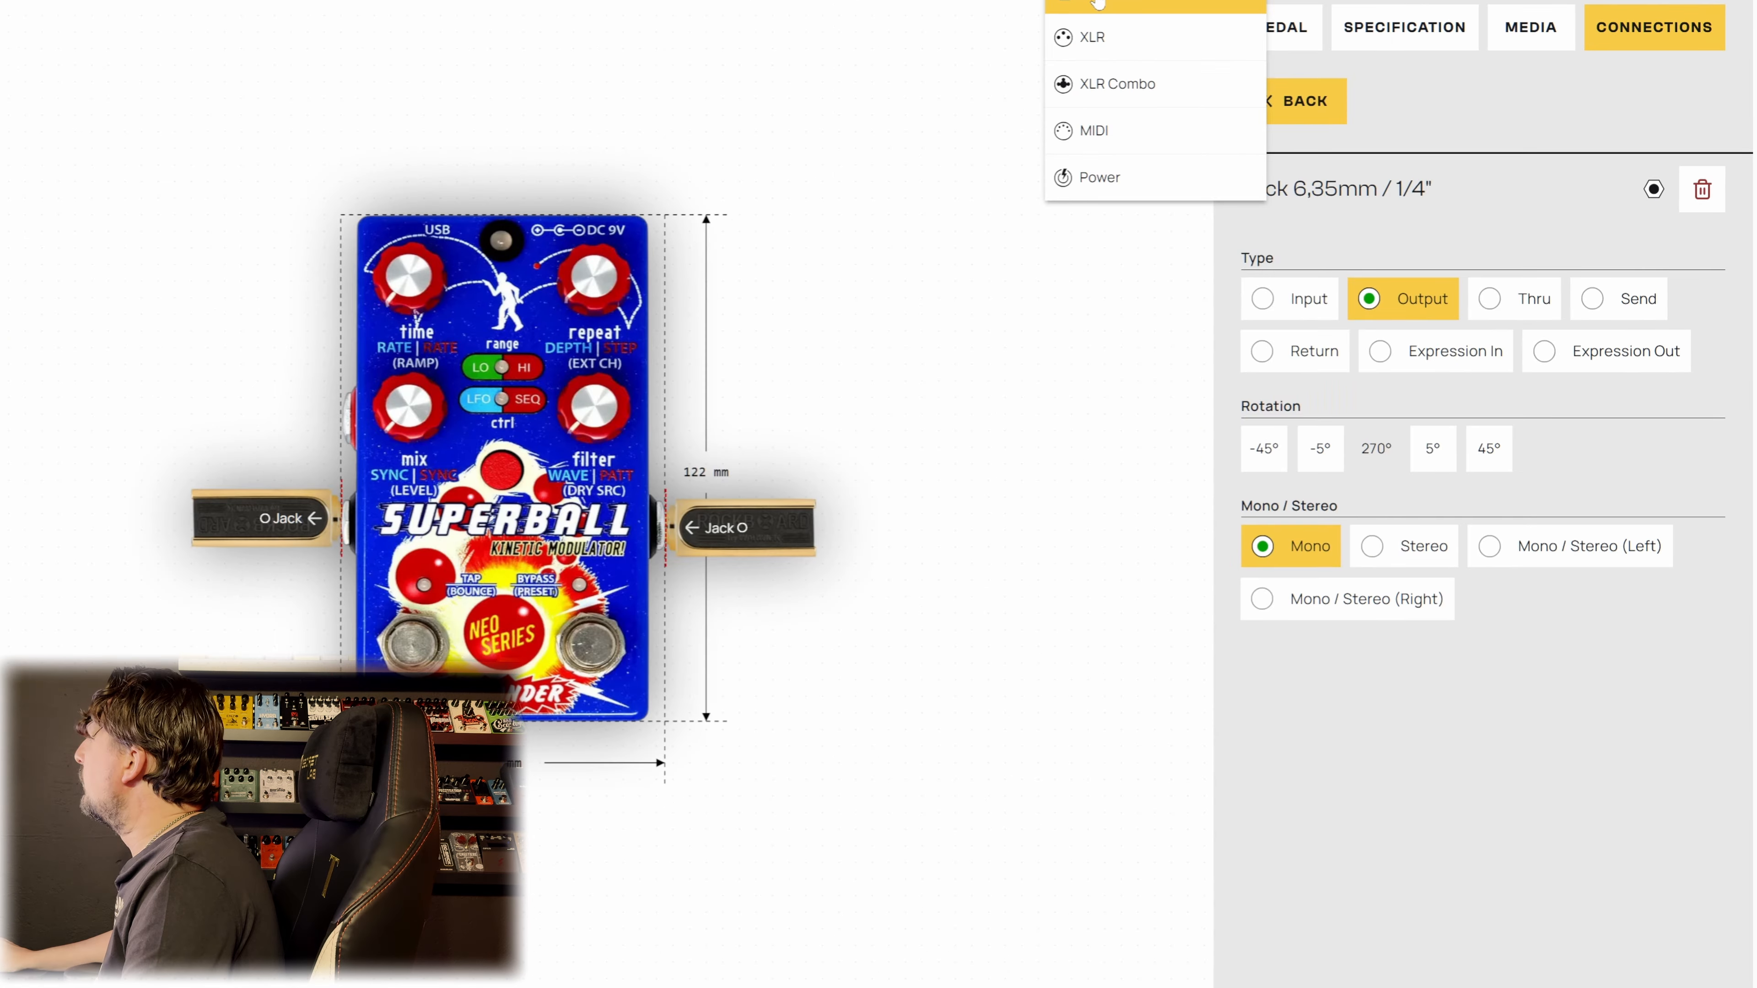
Step: Add a third 6.35 mm jack, place it in the free space beside the pedal, and set its type to Expression In
click(1098, 4)
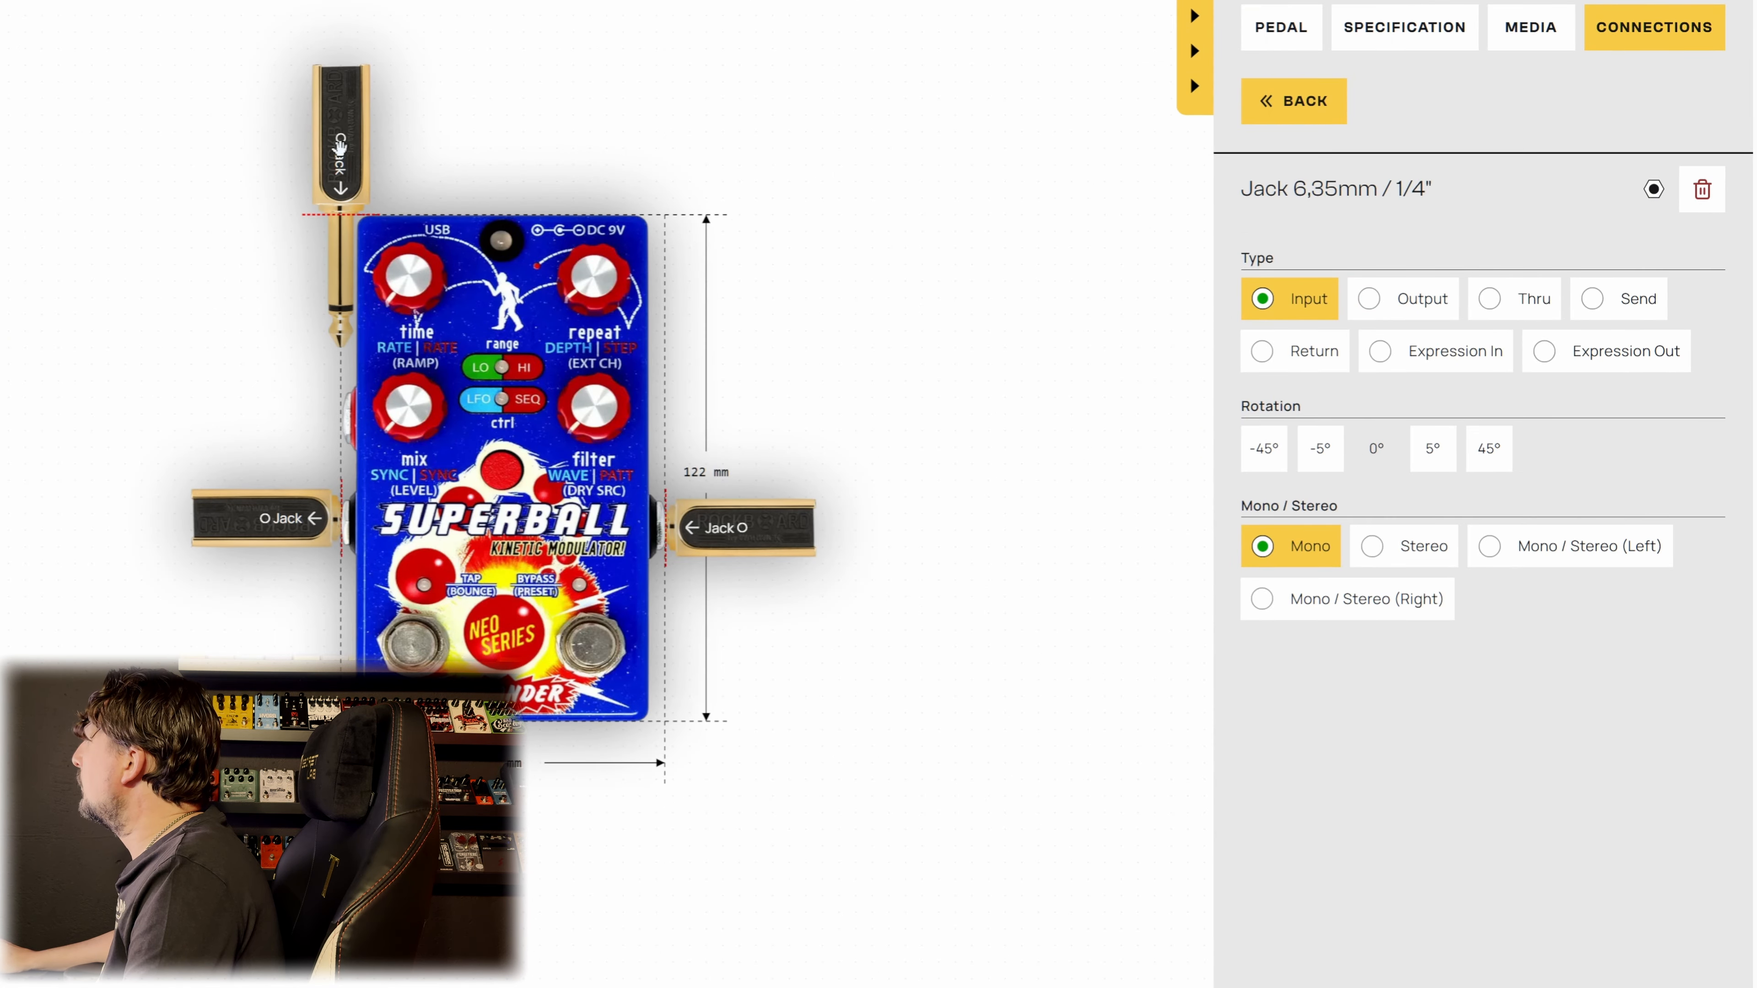
drag(339, 145, 951, 280)
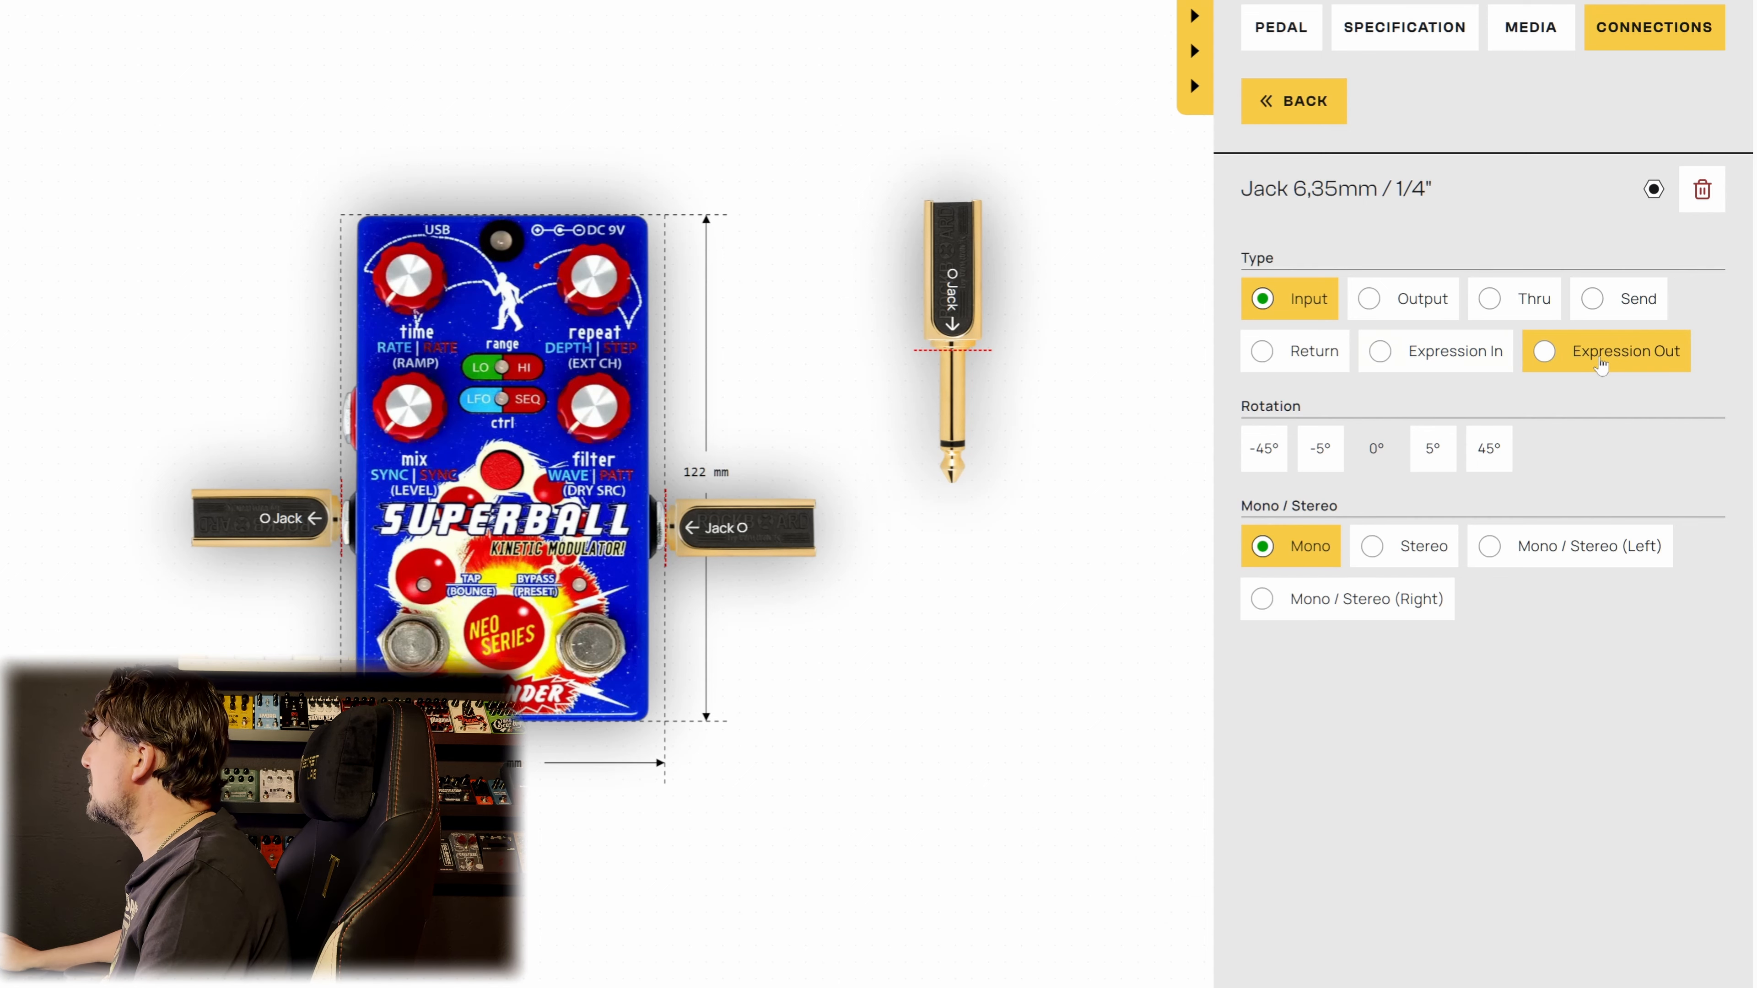
click(1410, 363)
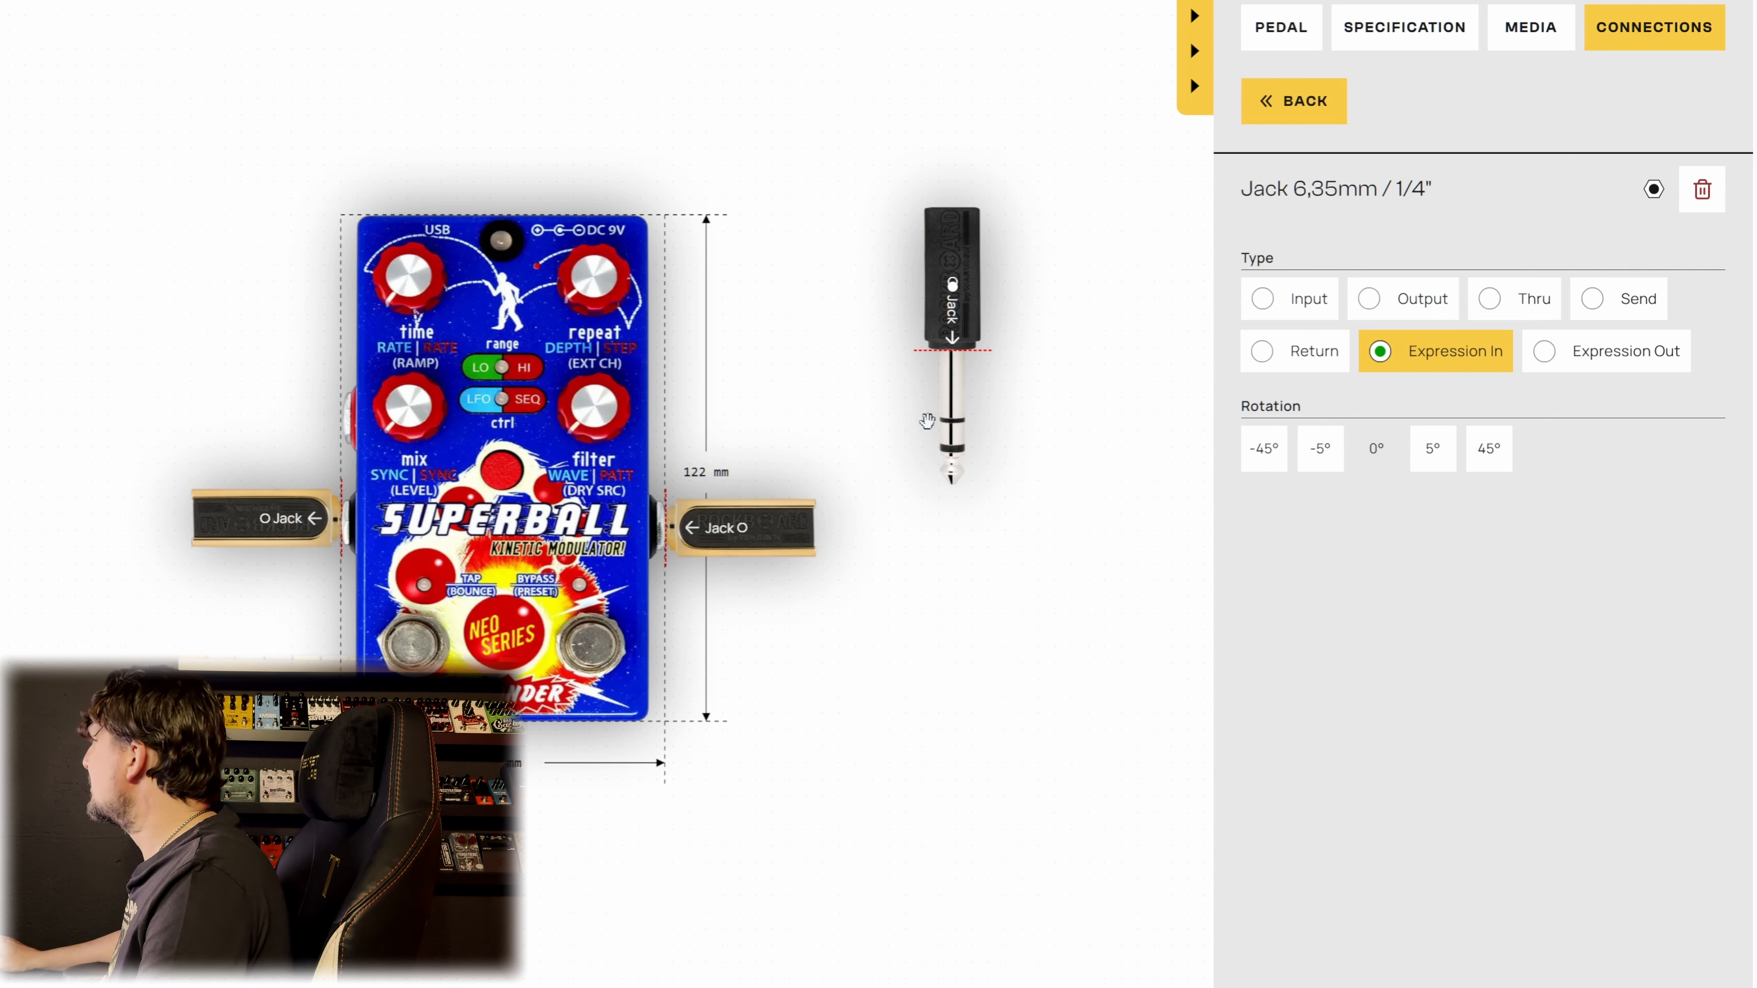
Step: Try the Send and Thru types on the third jack and restore Expression In
click(1515, 298)
click(1627, 314)
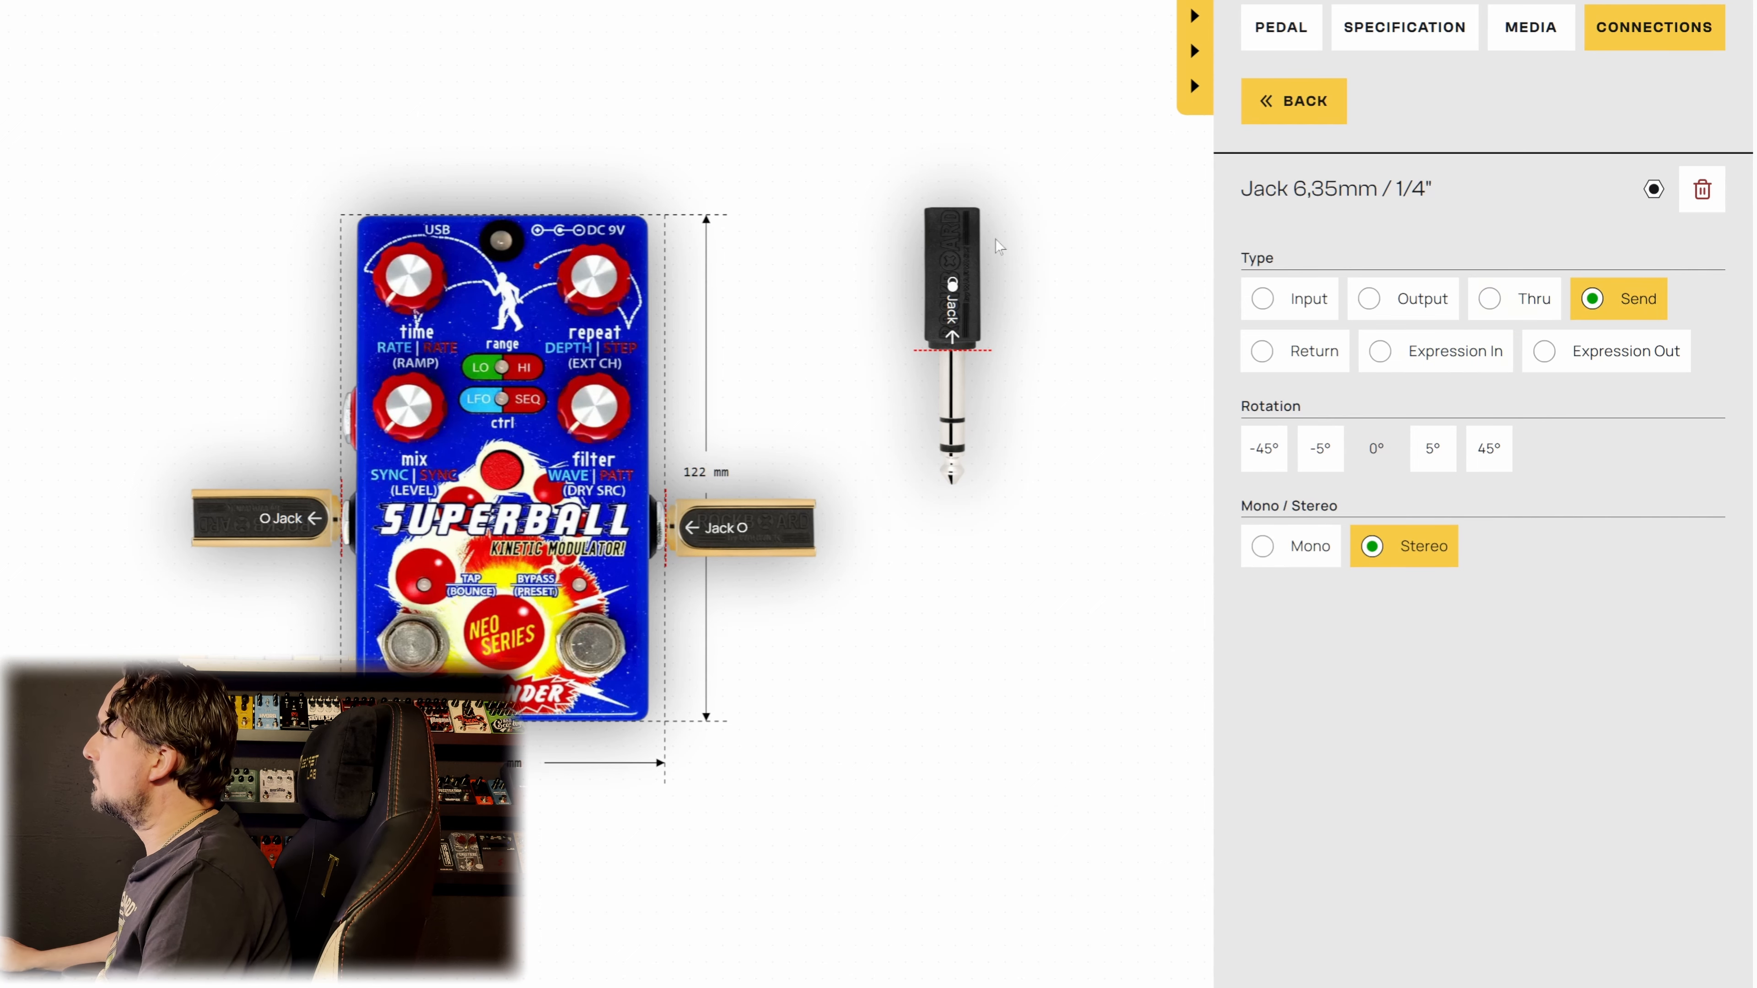
click(1514, 299)
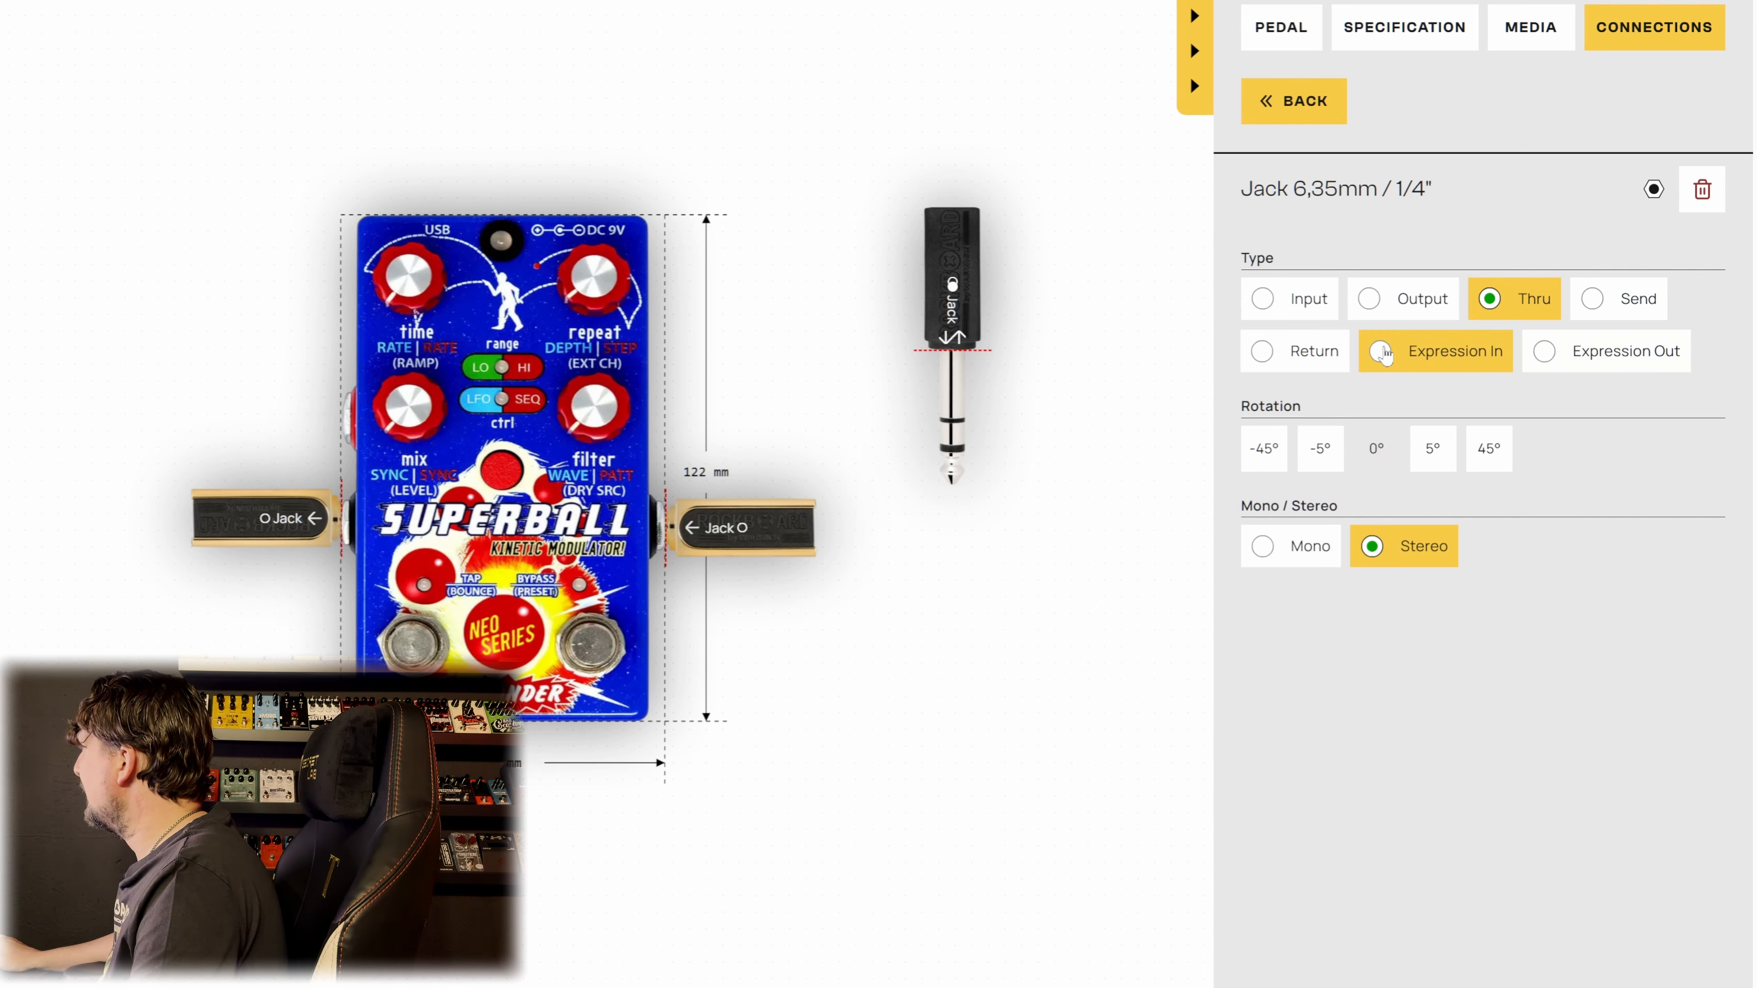
click(1381, 353)
Step: Position the Expression In jack on the pedal's left edge above the output jack, rotated to 270°
drag(953, 285, 389, 355)
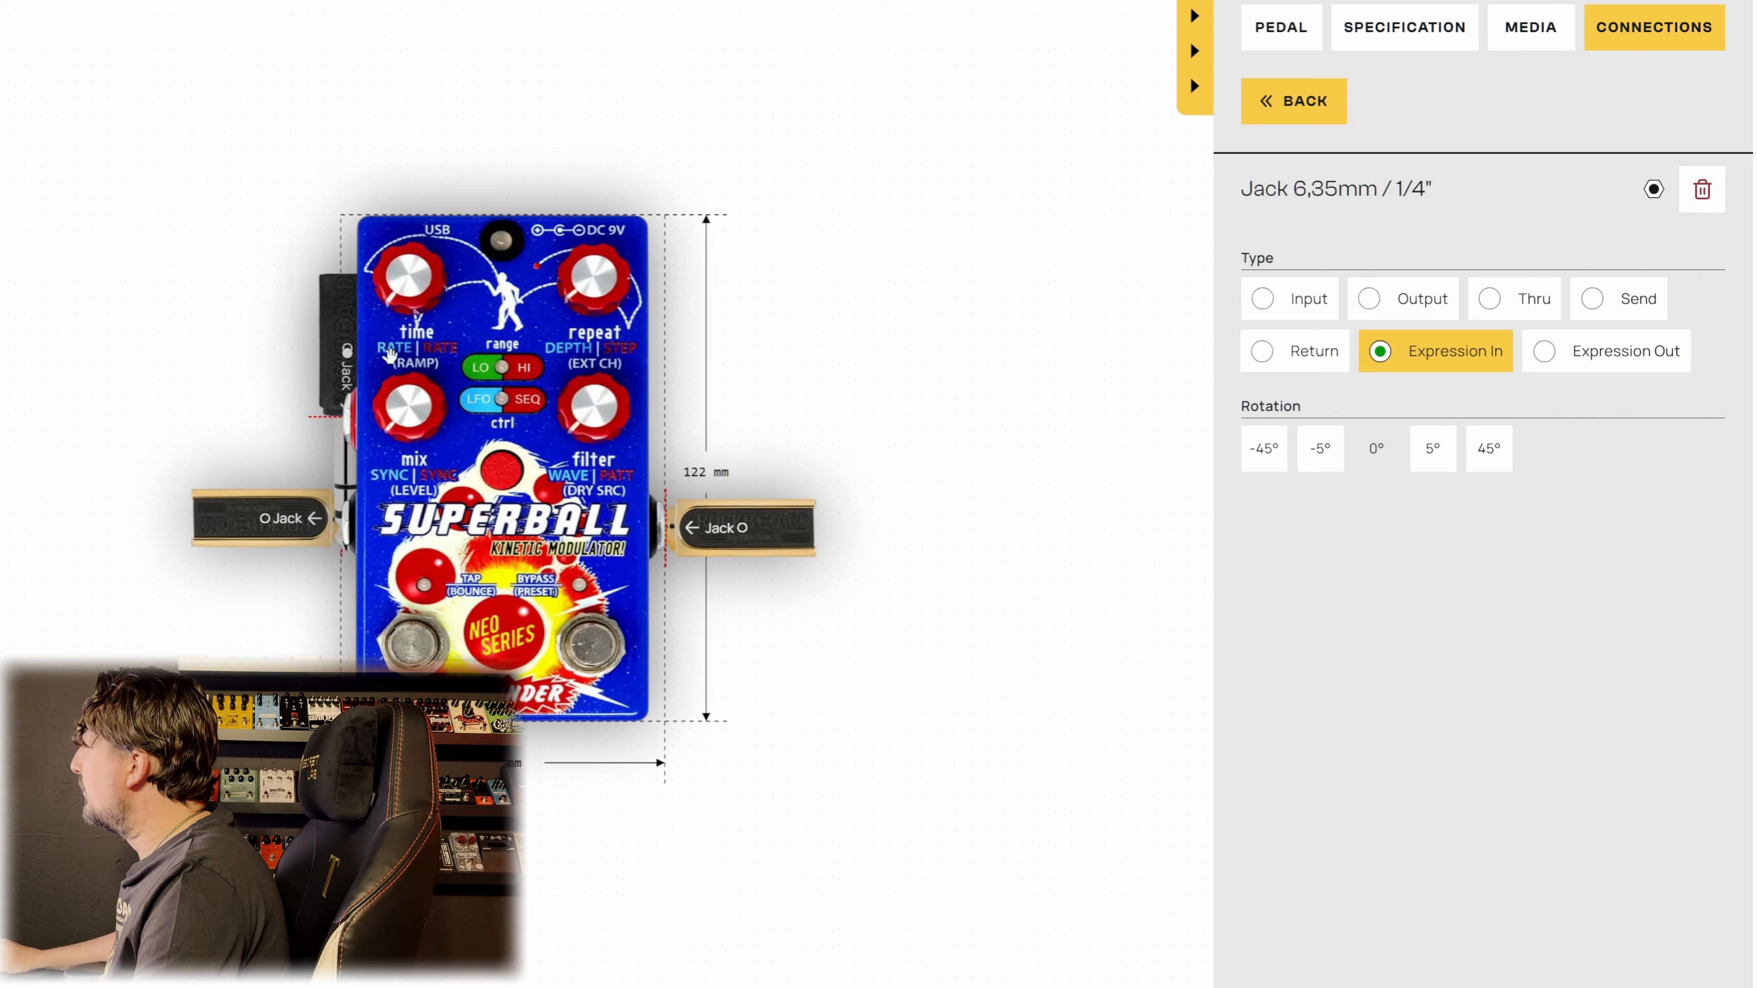
click(1263, 448)
click(1263, 449)
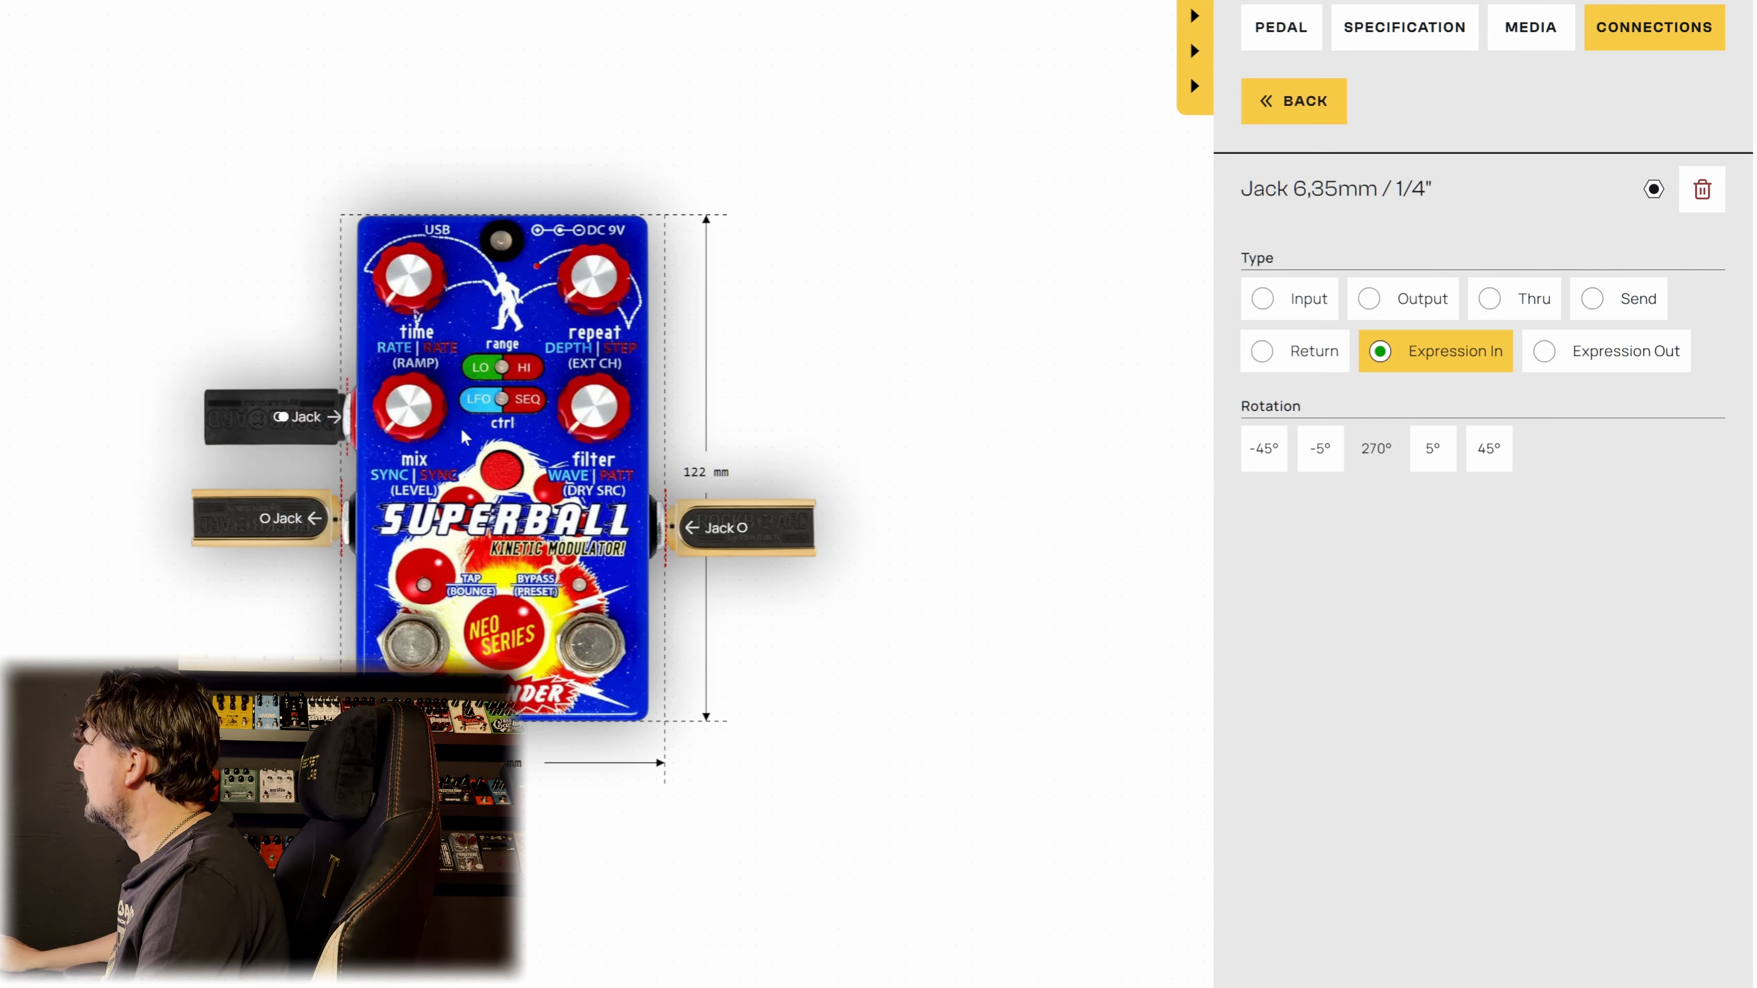
drag(299, 424, 256, 425)
Step: Add a power connection at the DC 9V socket and a MIDI connection above the USB label with direction Output/Thru
scroll(359, 439, up, 5)
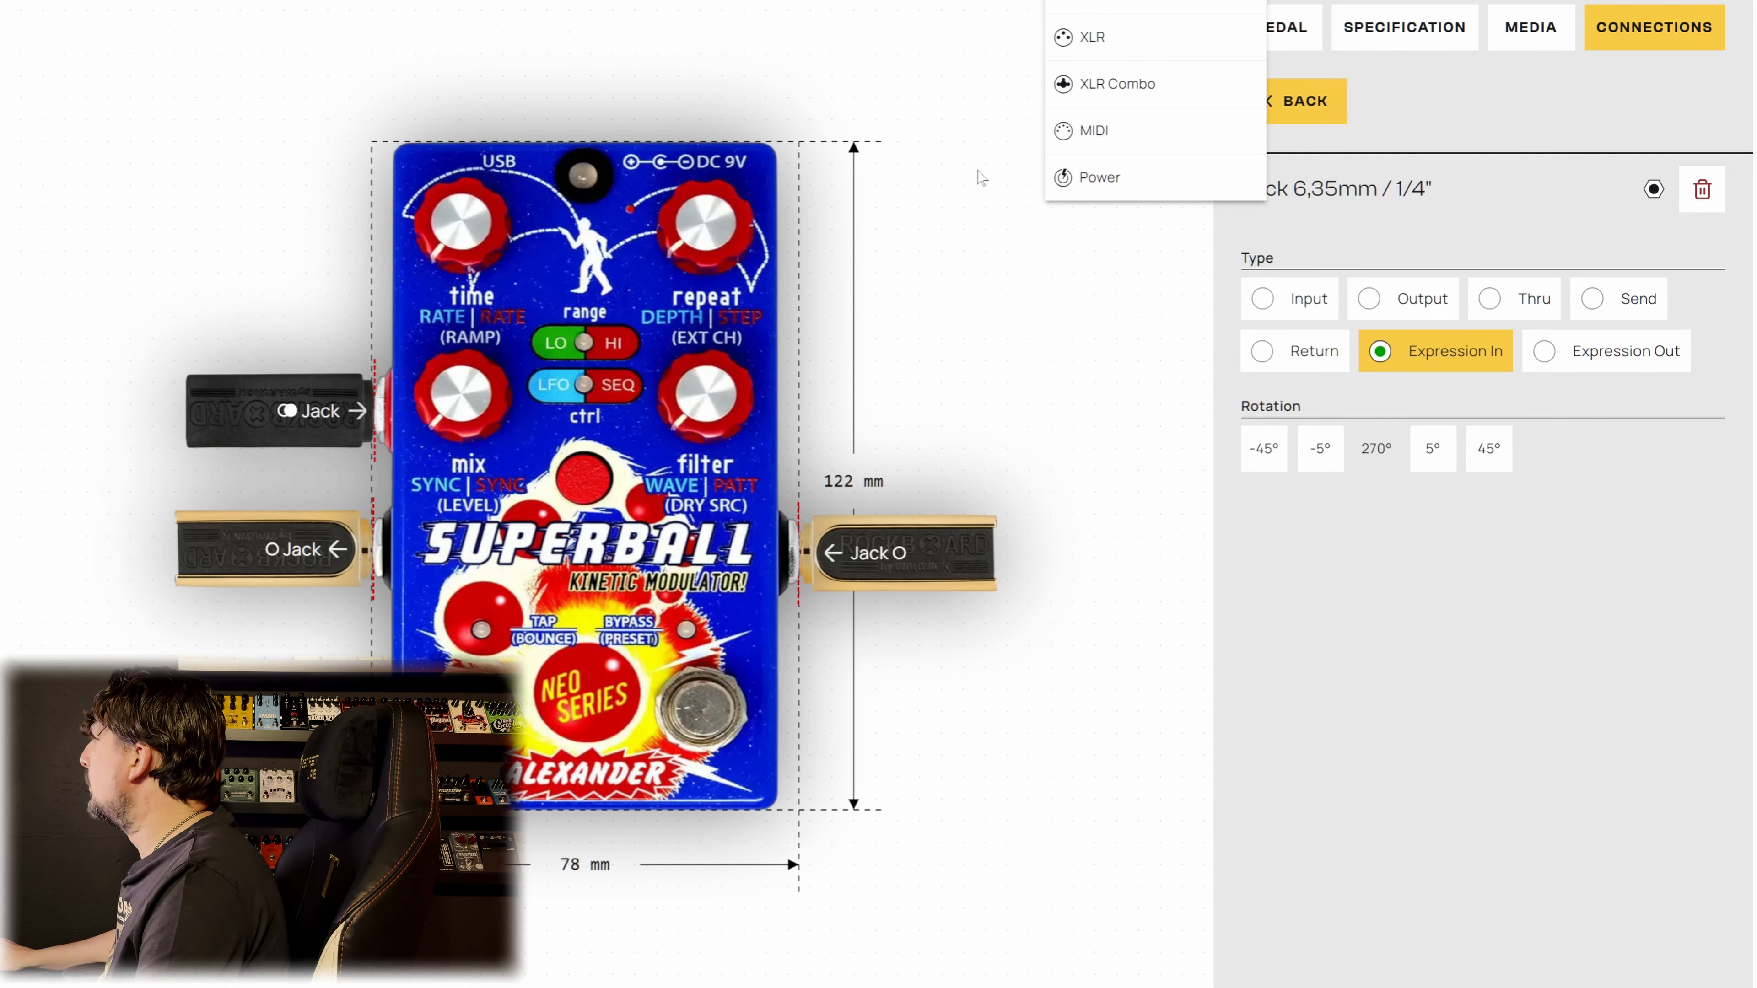
click(1099, 177)
drag(385, 88, 650, 81)
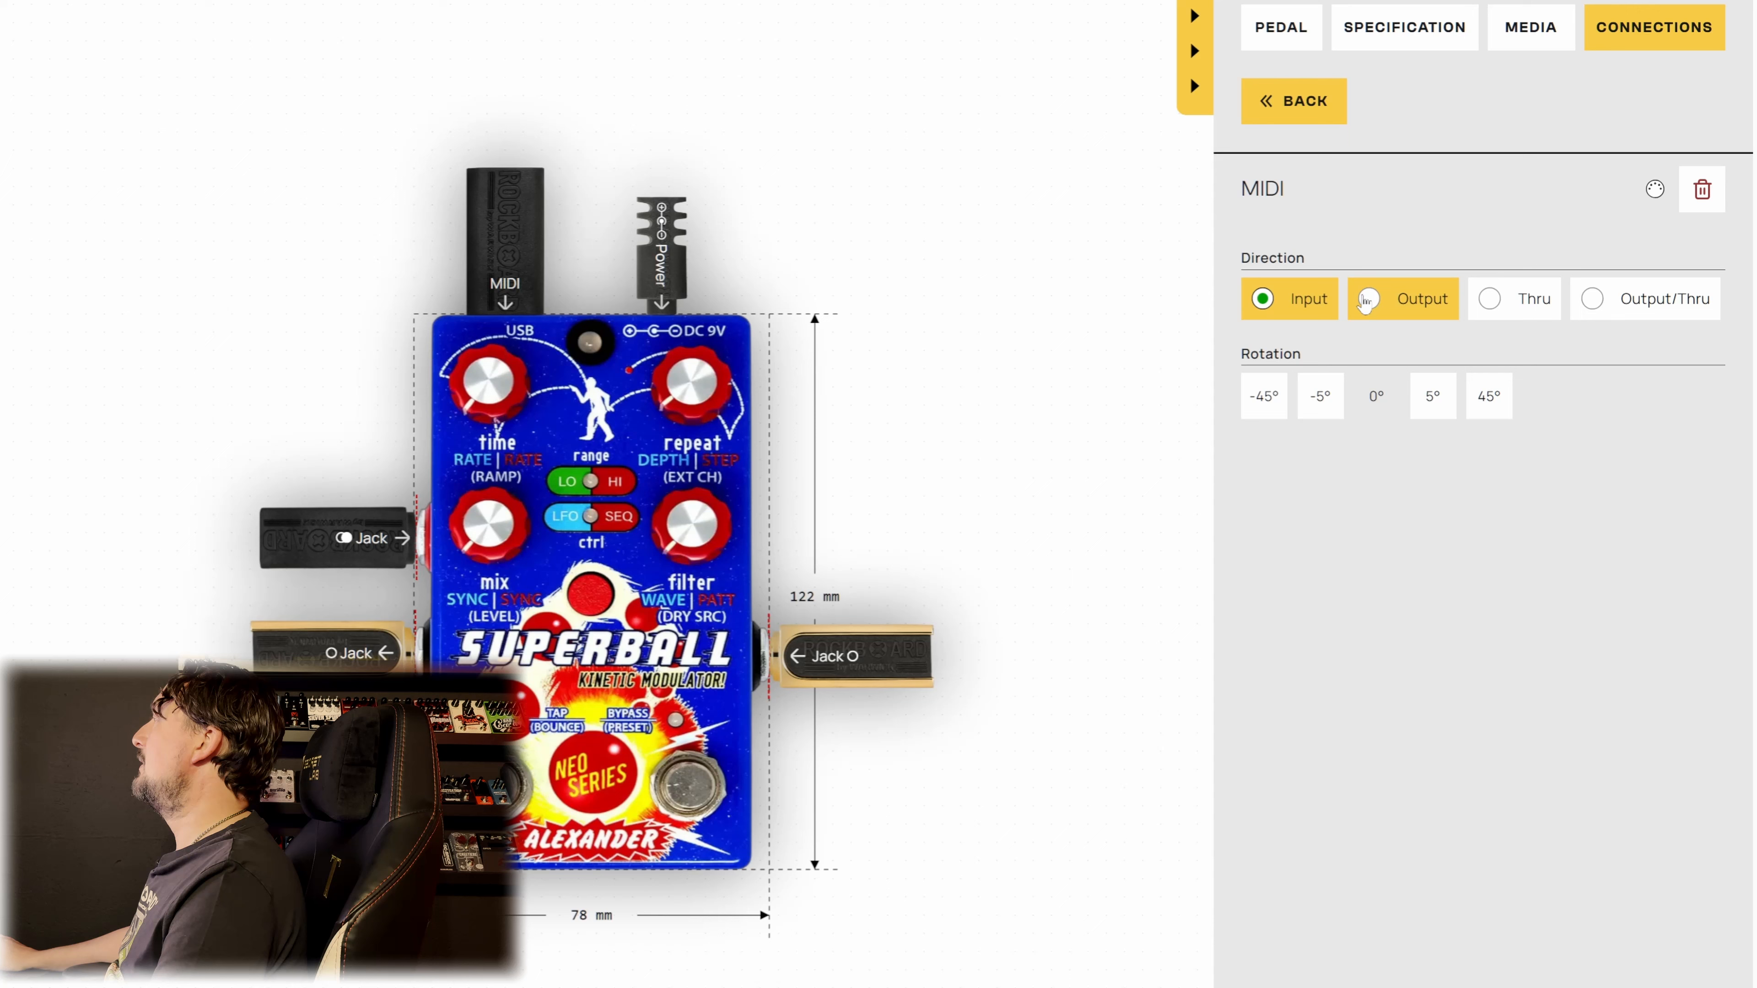
click(1366, 300)
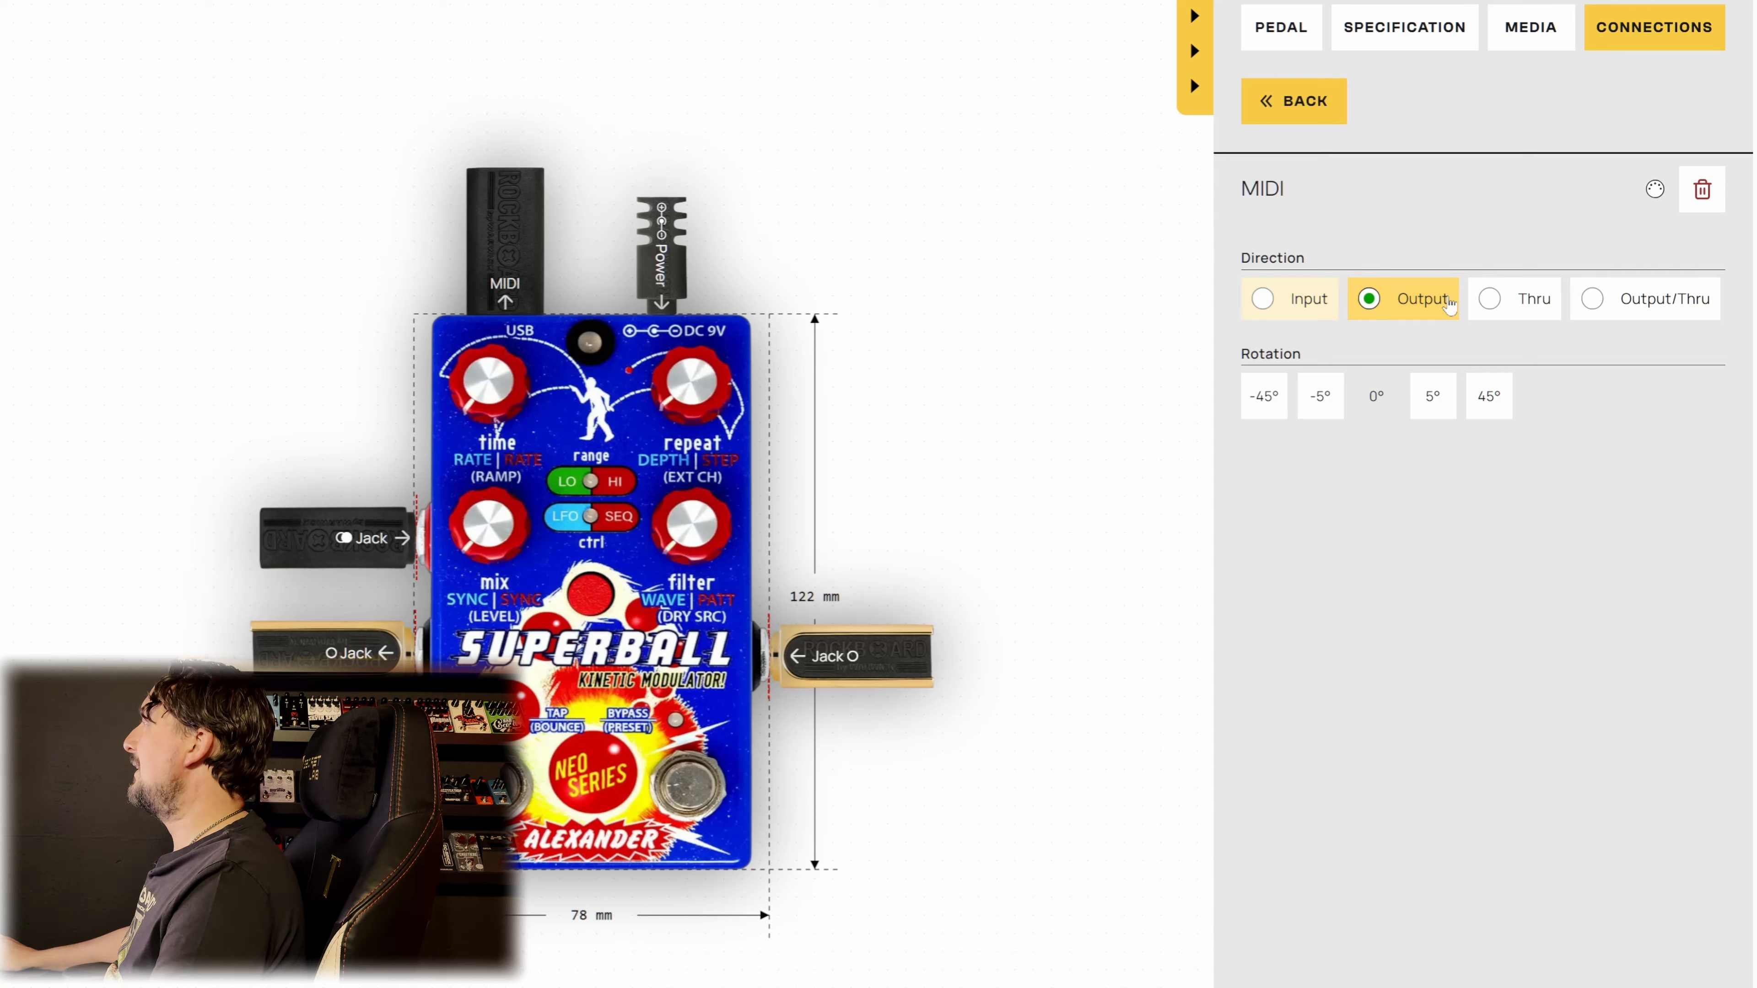
click(1490, 299)
click(1593, 300)
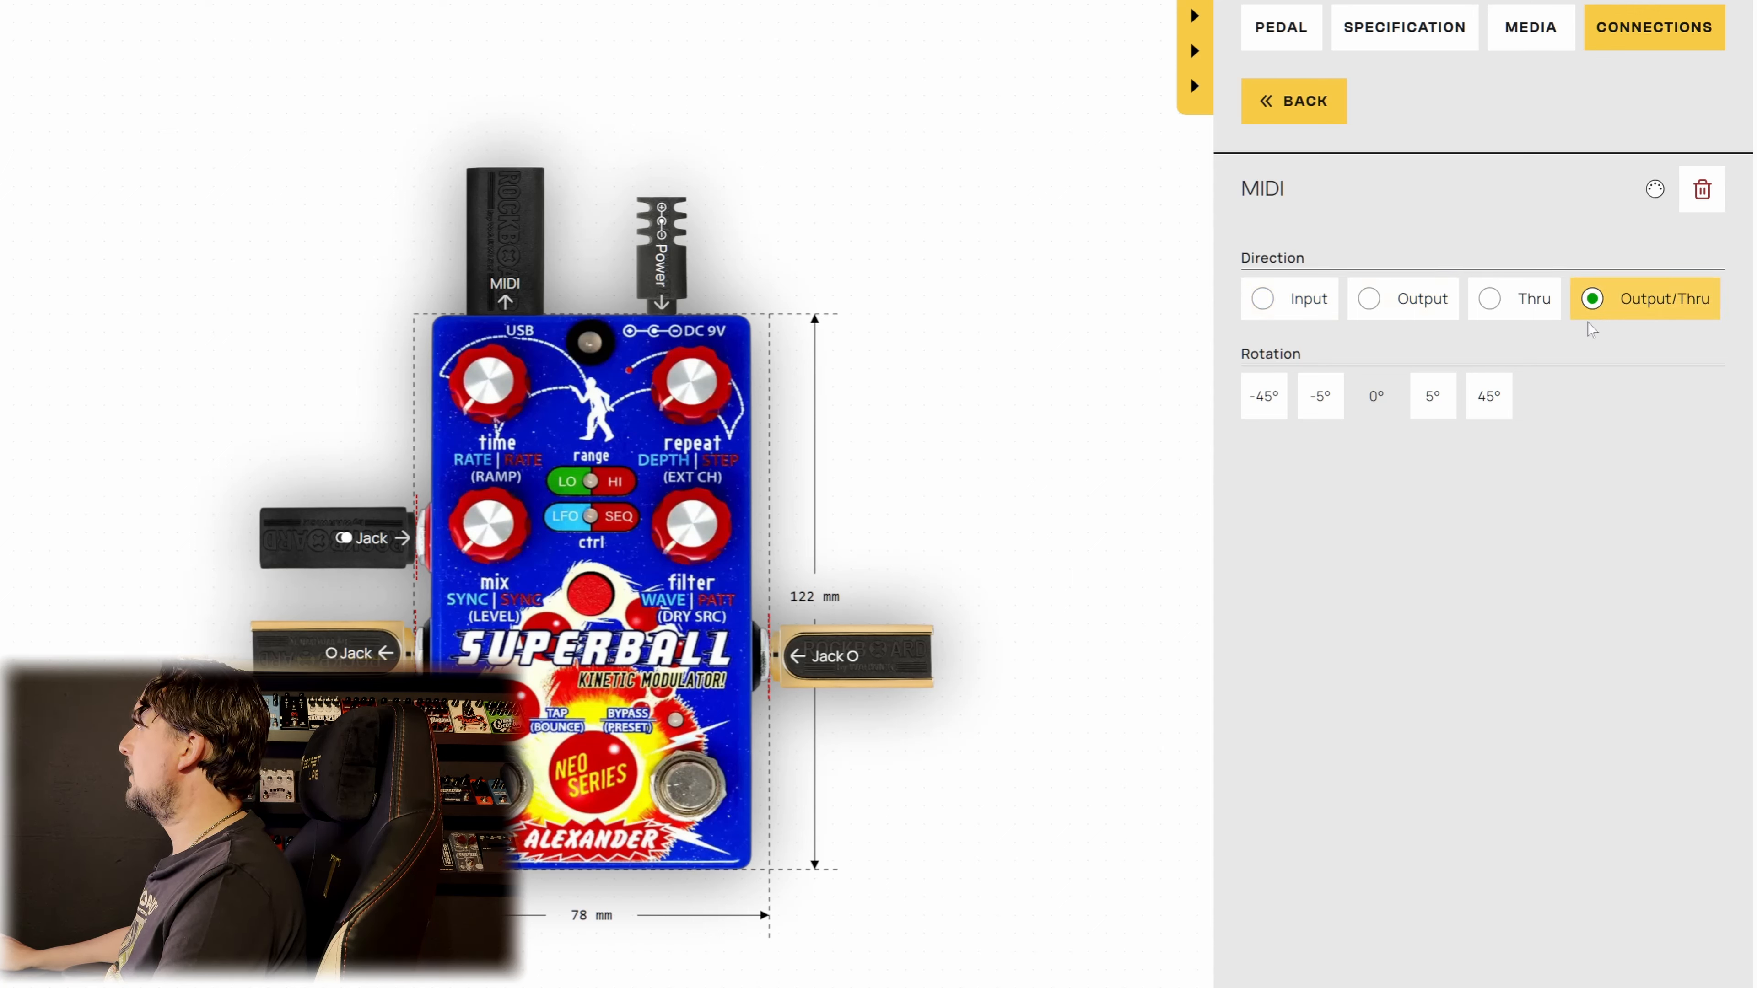
Step: Assign the Delay effect category to the new pedal and submit the suggestion
click(1530, 27)
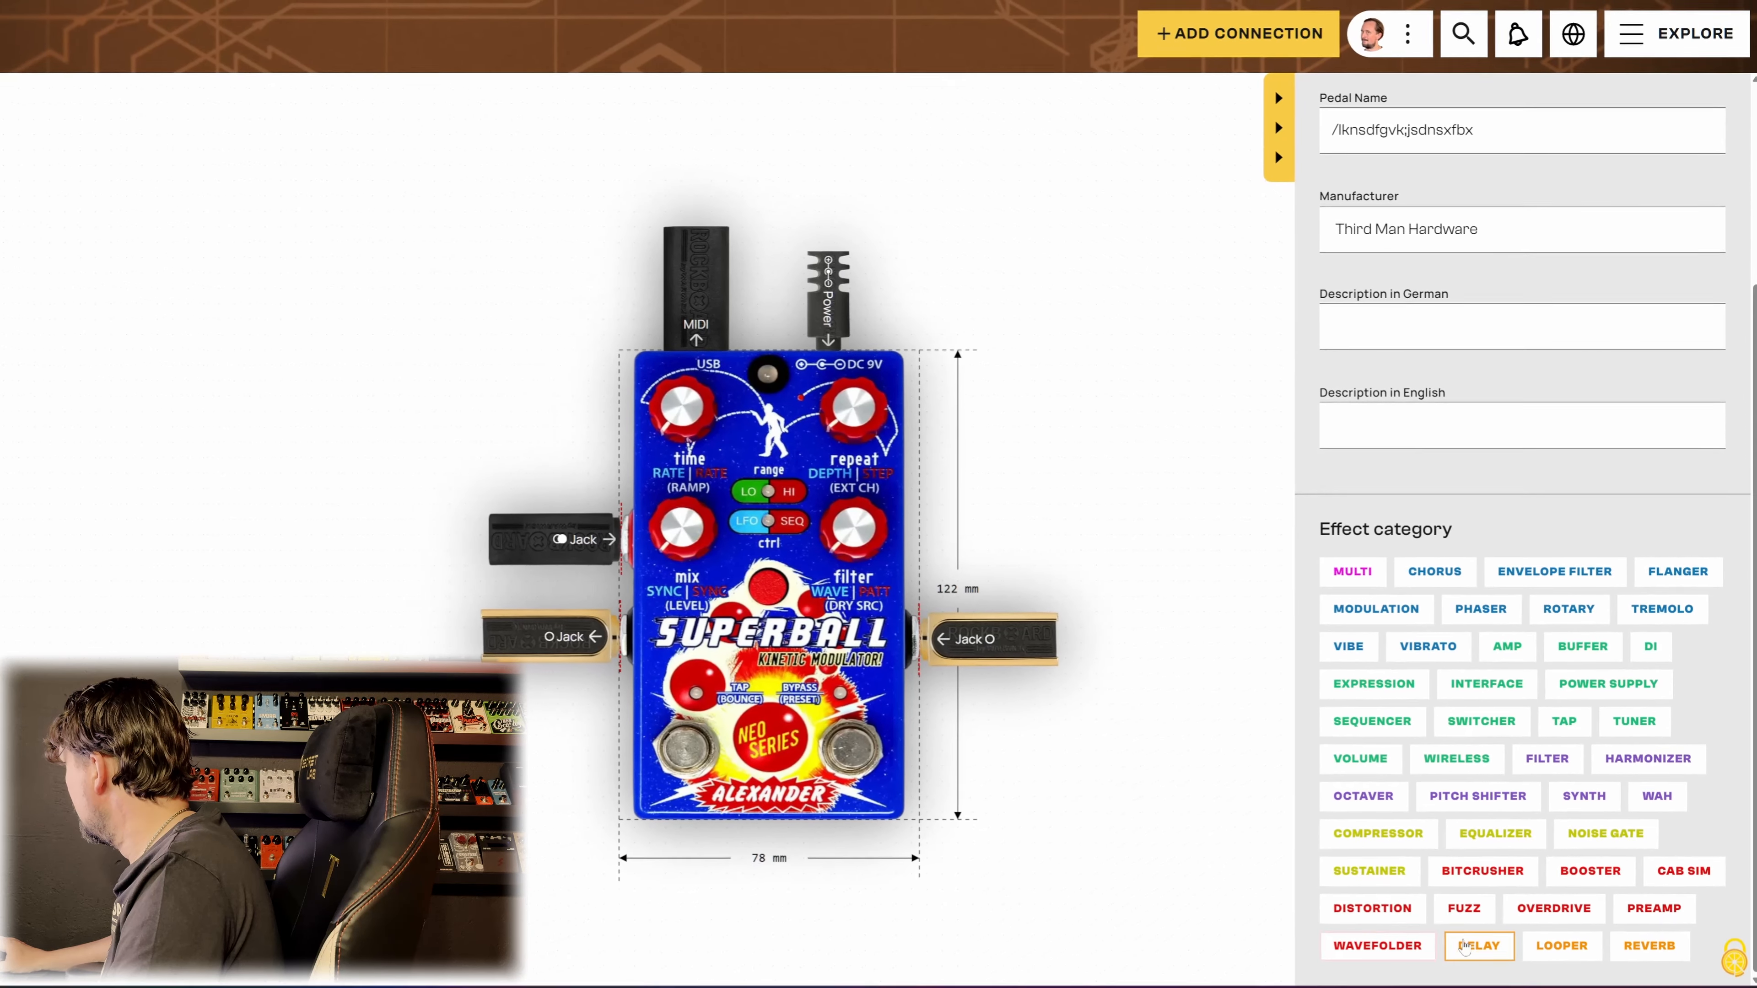
click(1485, 948)
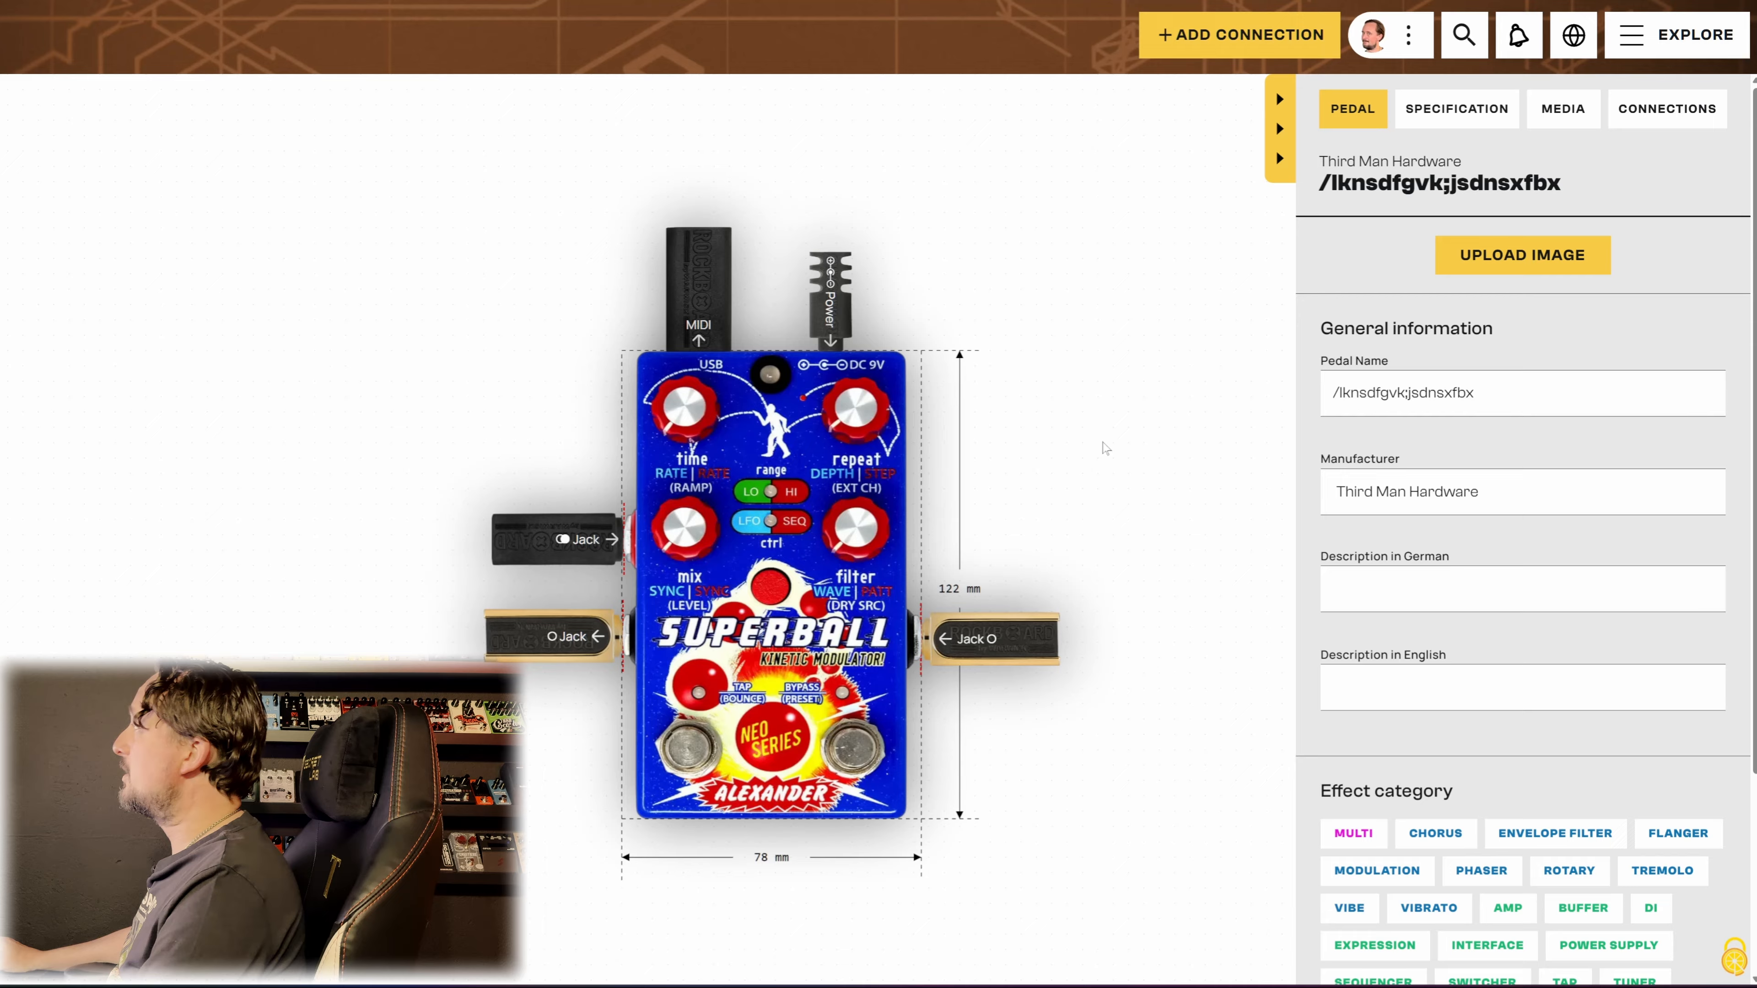
drag(1102, 443, 930, 412)
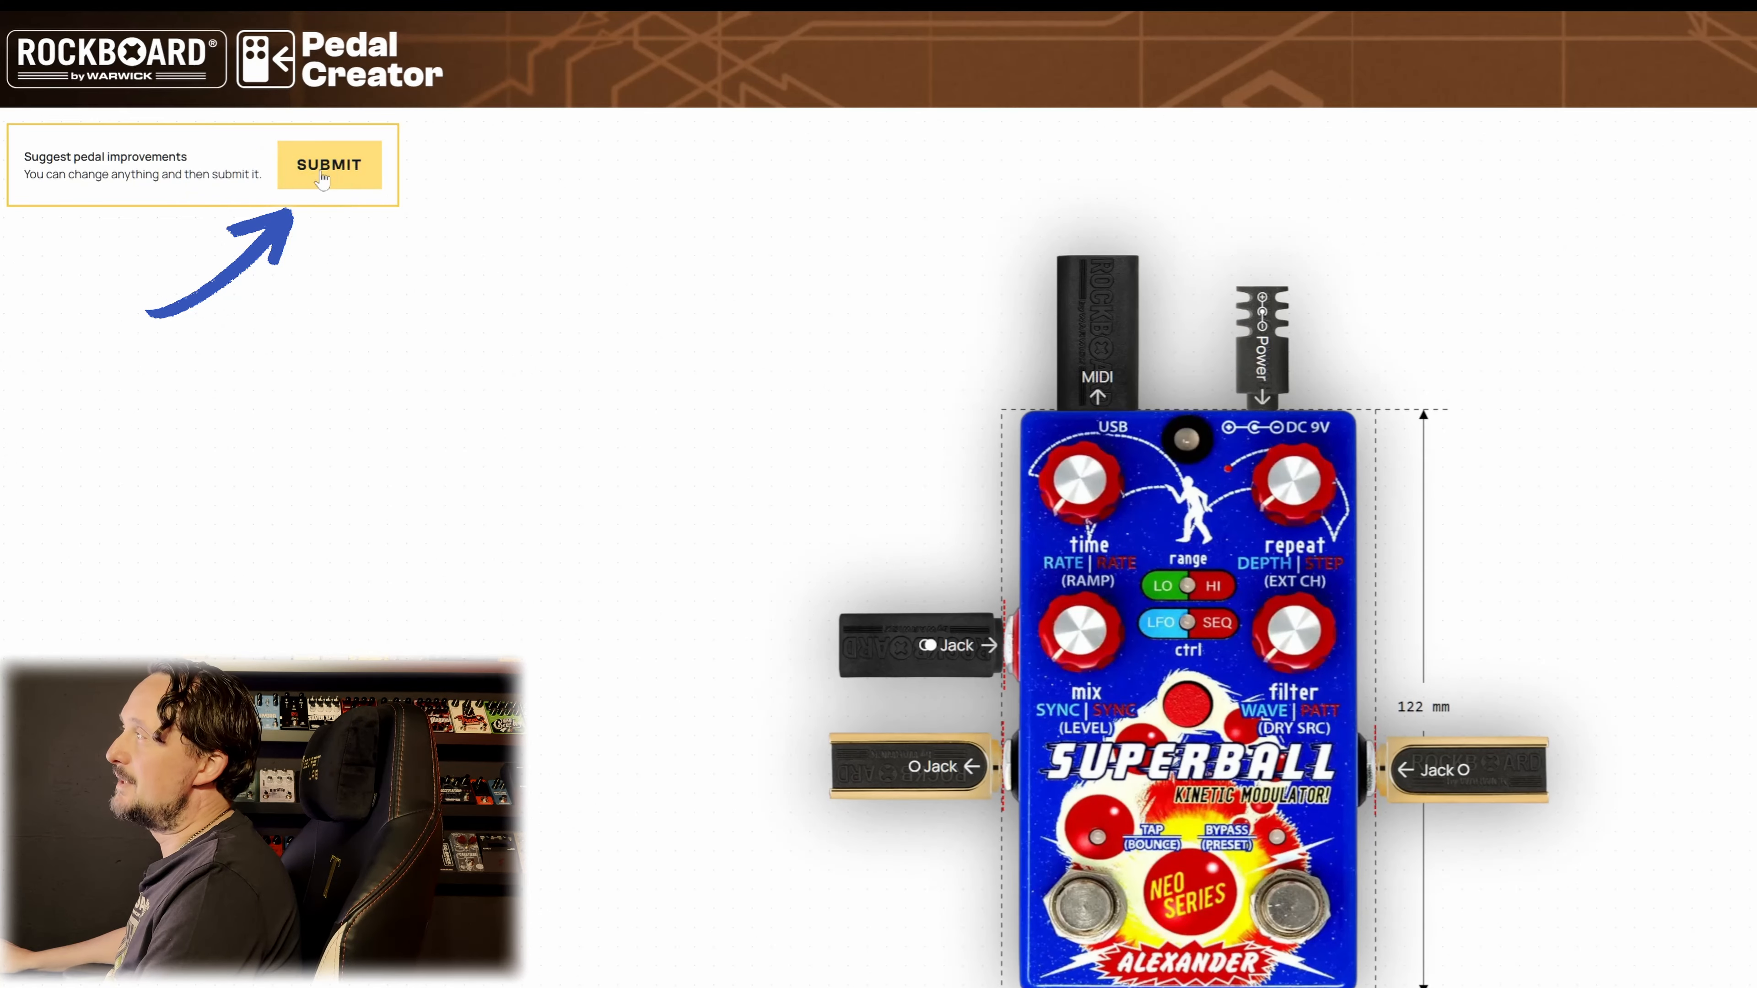
click(328, 164)
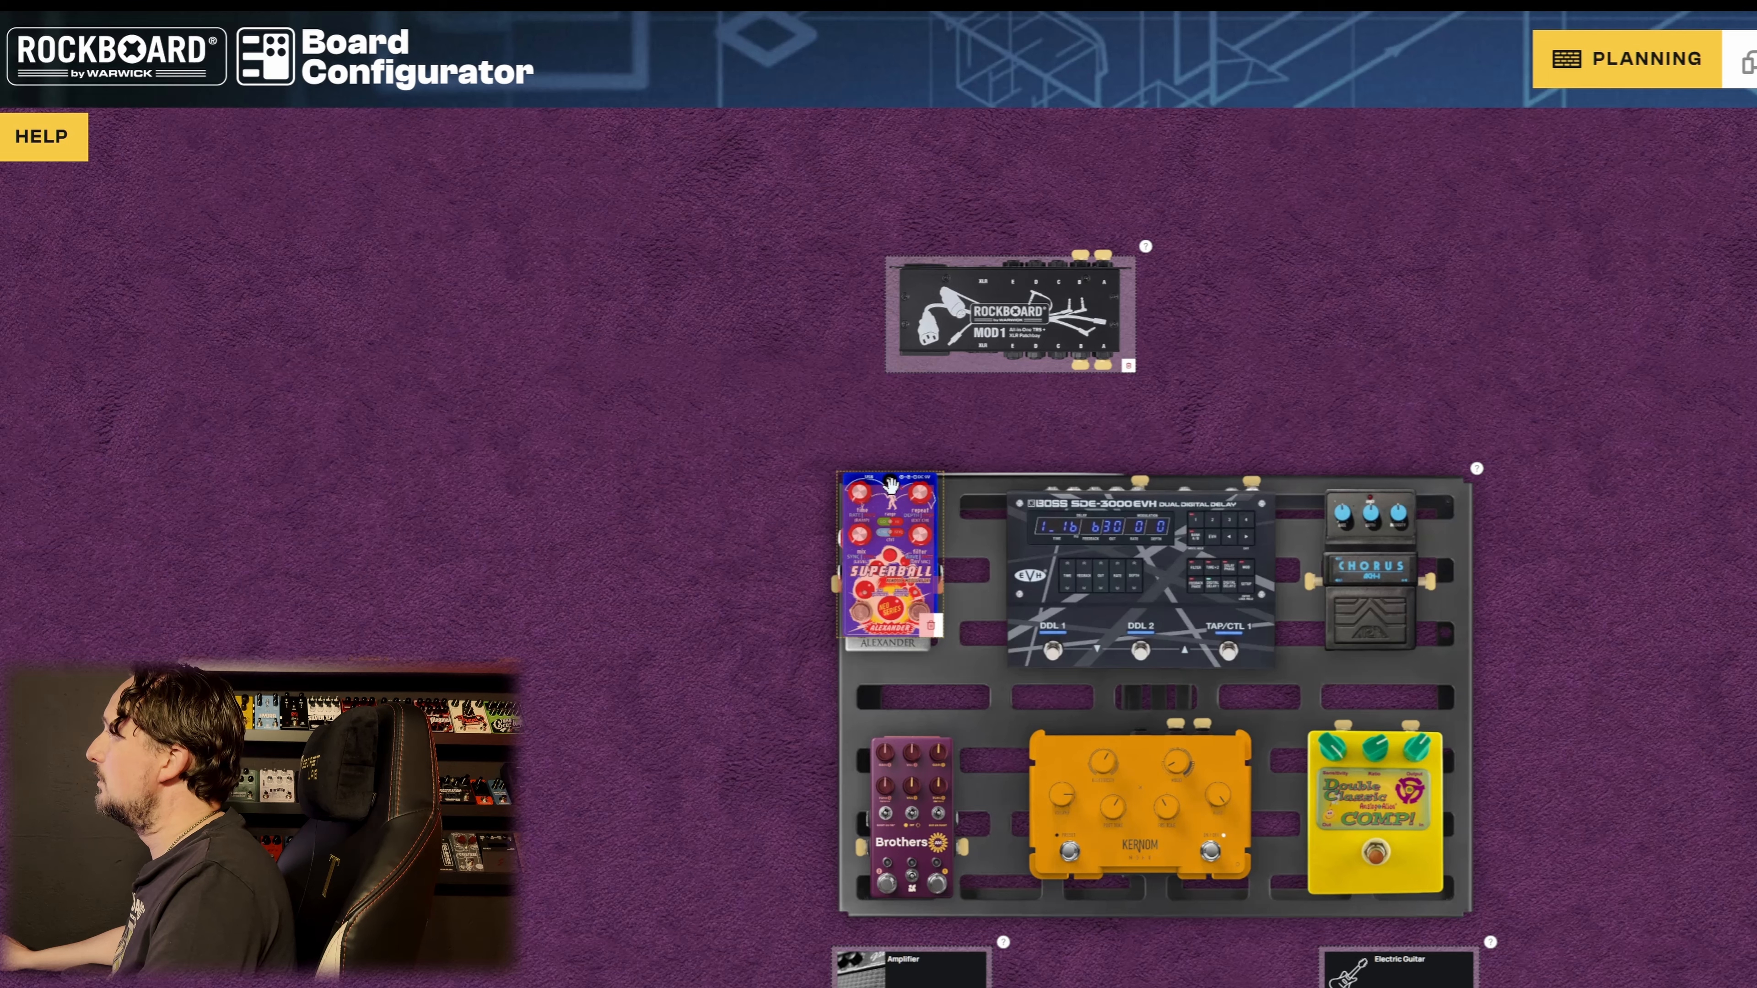
Step: Move the Superball pedal off the pedalboard into the free space above the Chorus pedal
drag(890, 485, 1407, 337)
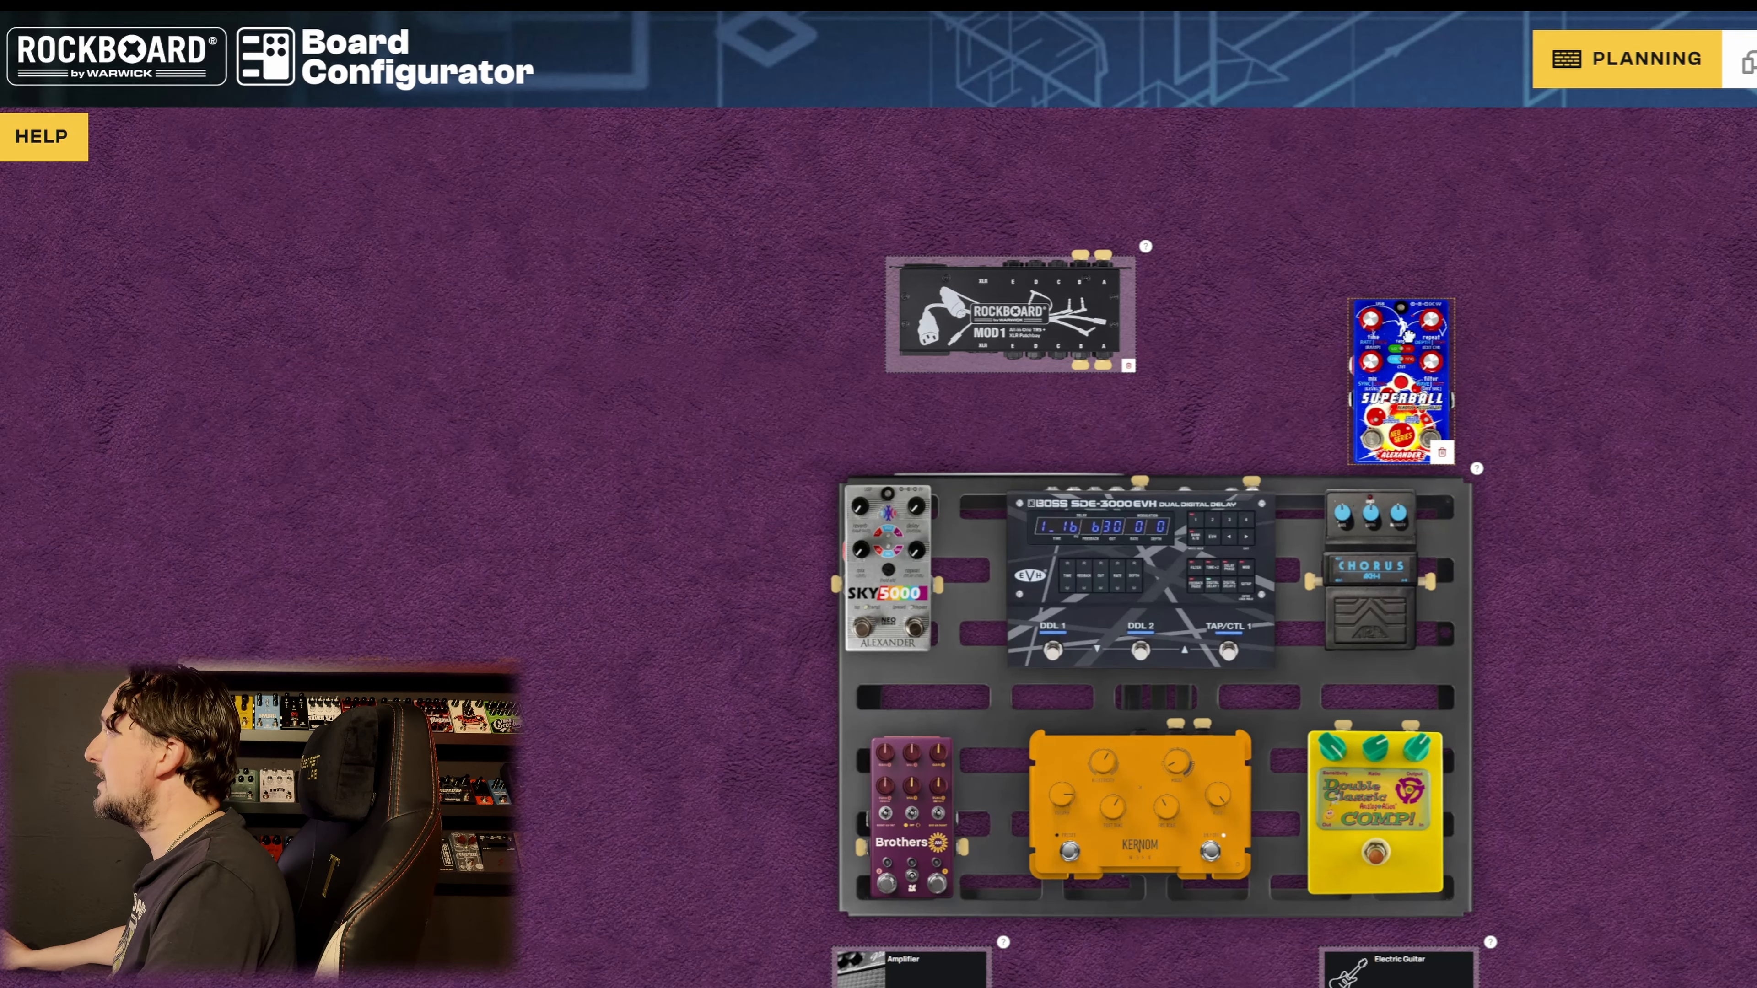
scroll(1492, 379, up, 3)
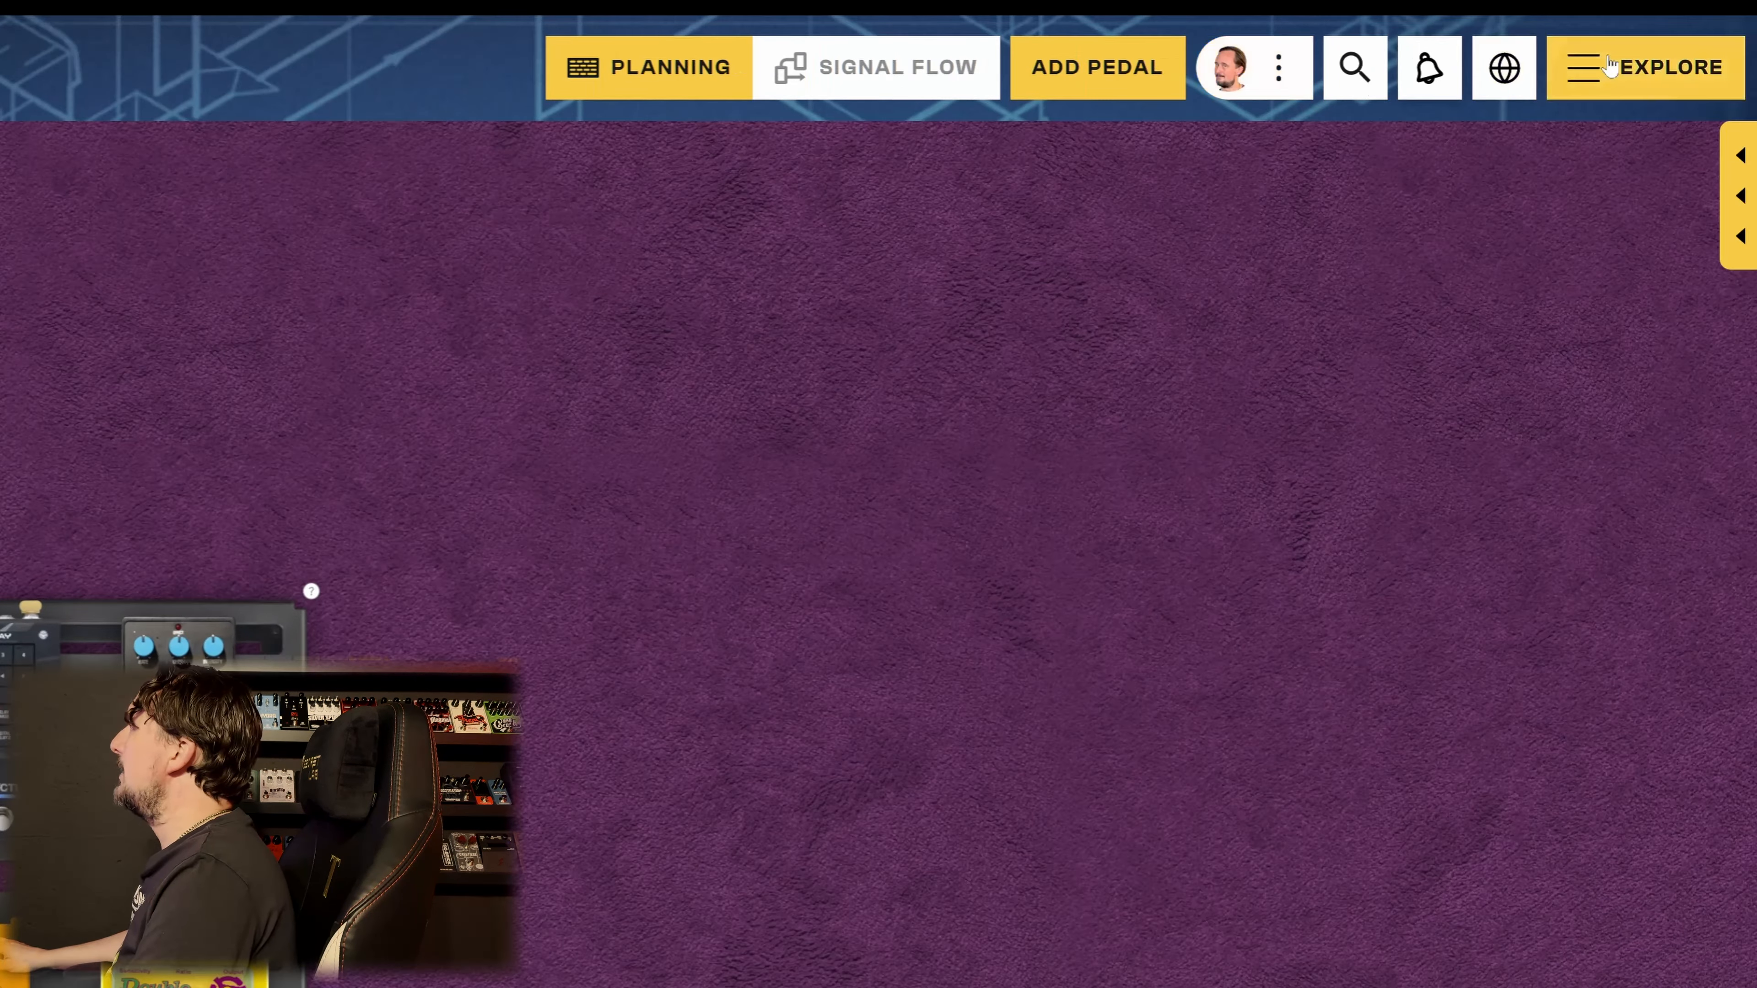
Step: Open the Pedalboard Gallery and like the first Sandbox Pedal Board among the community boards
click(1609, 66)
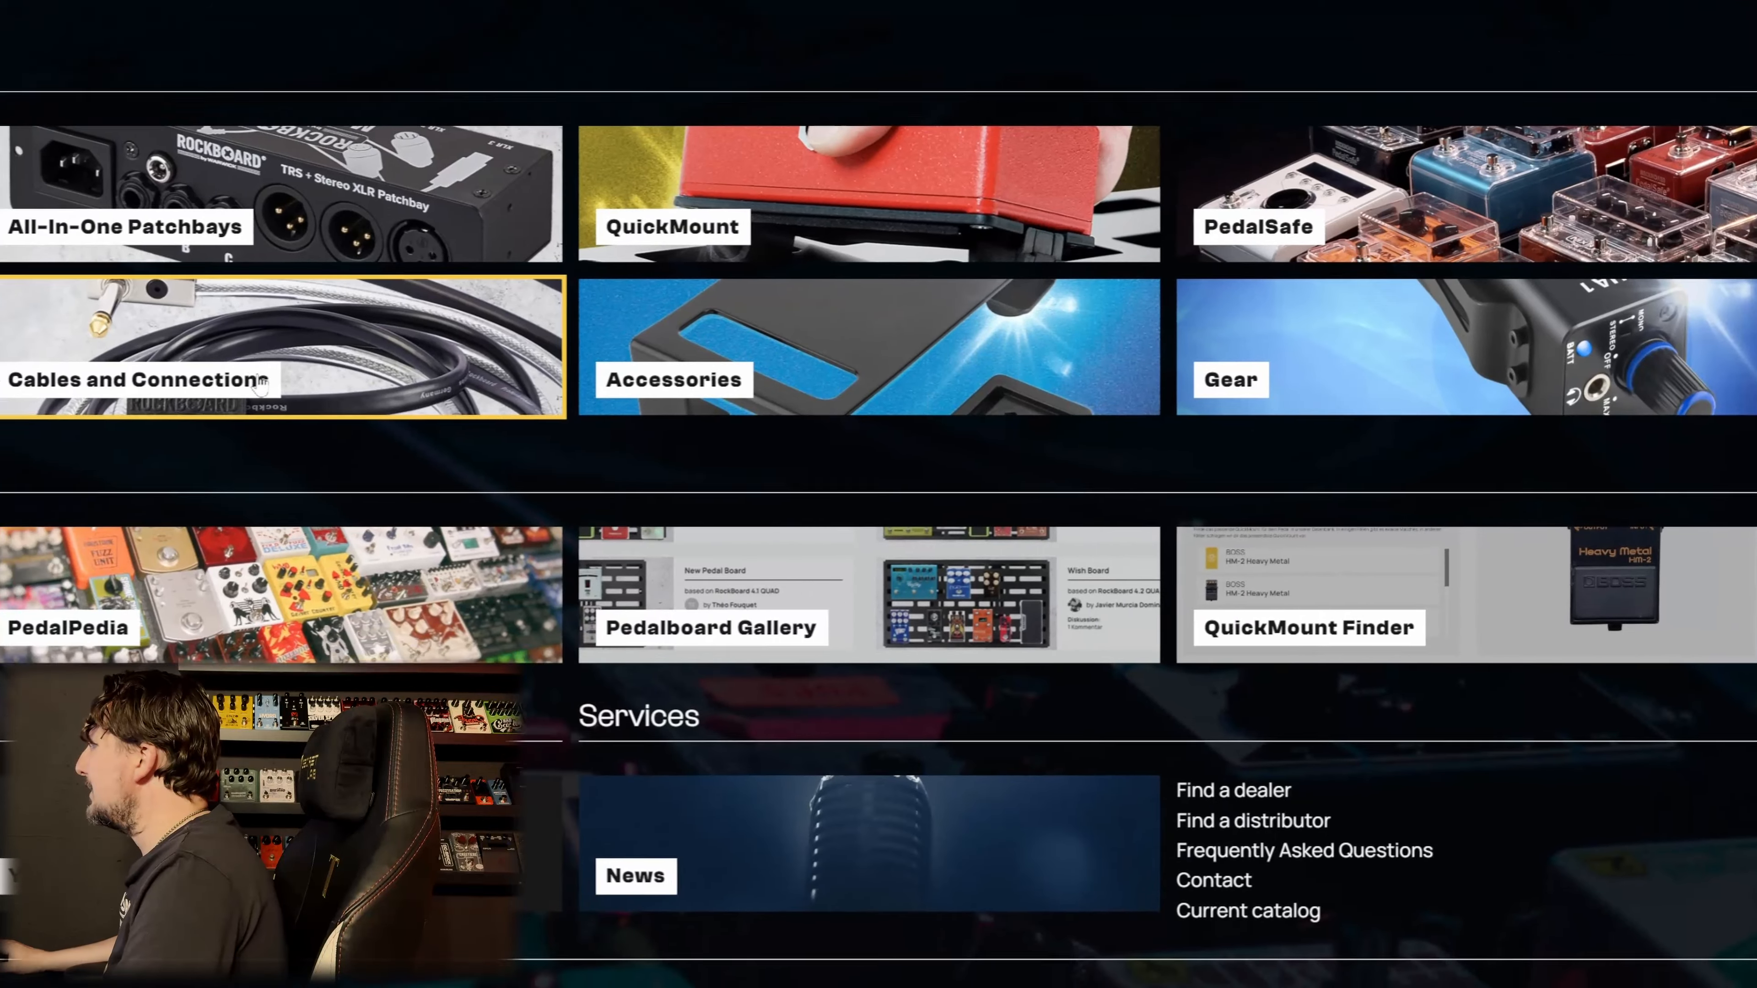
click(845, 599)
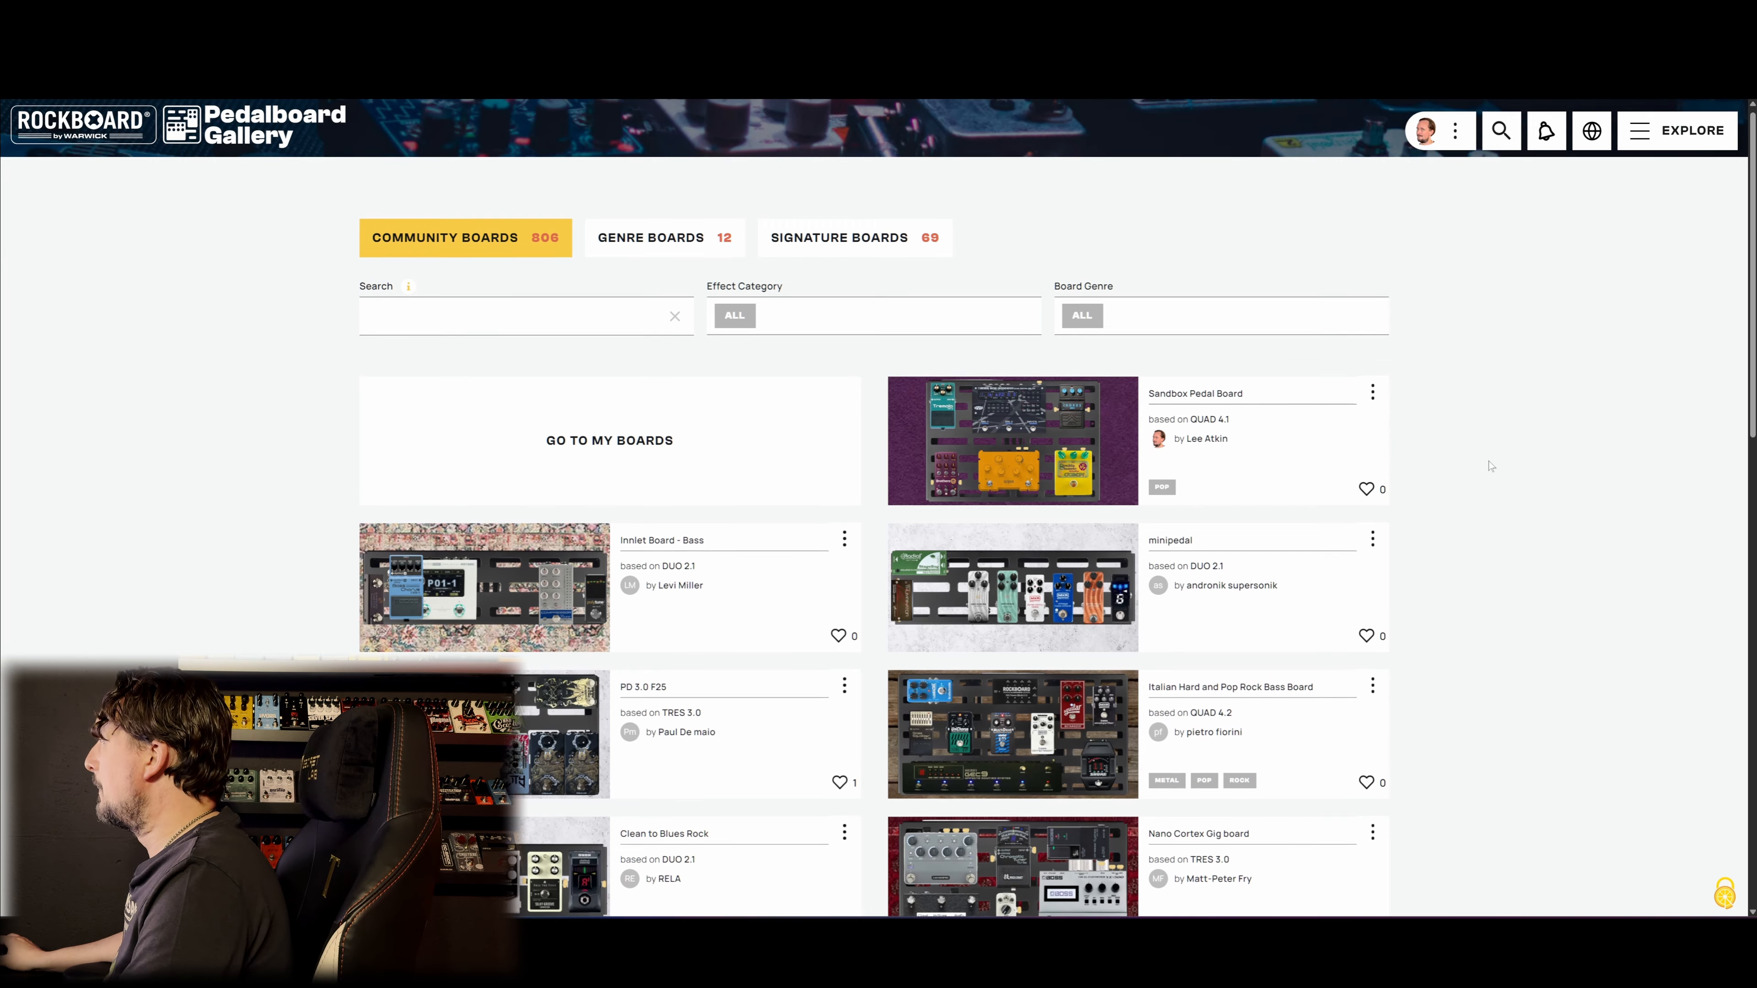
scroll(1372, 462, down, 1)
click(1367, 455)
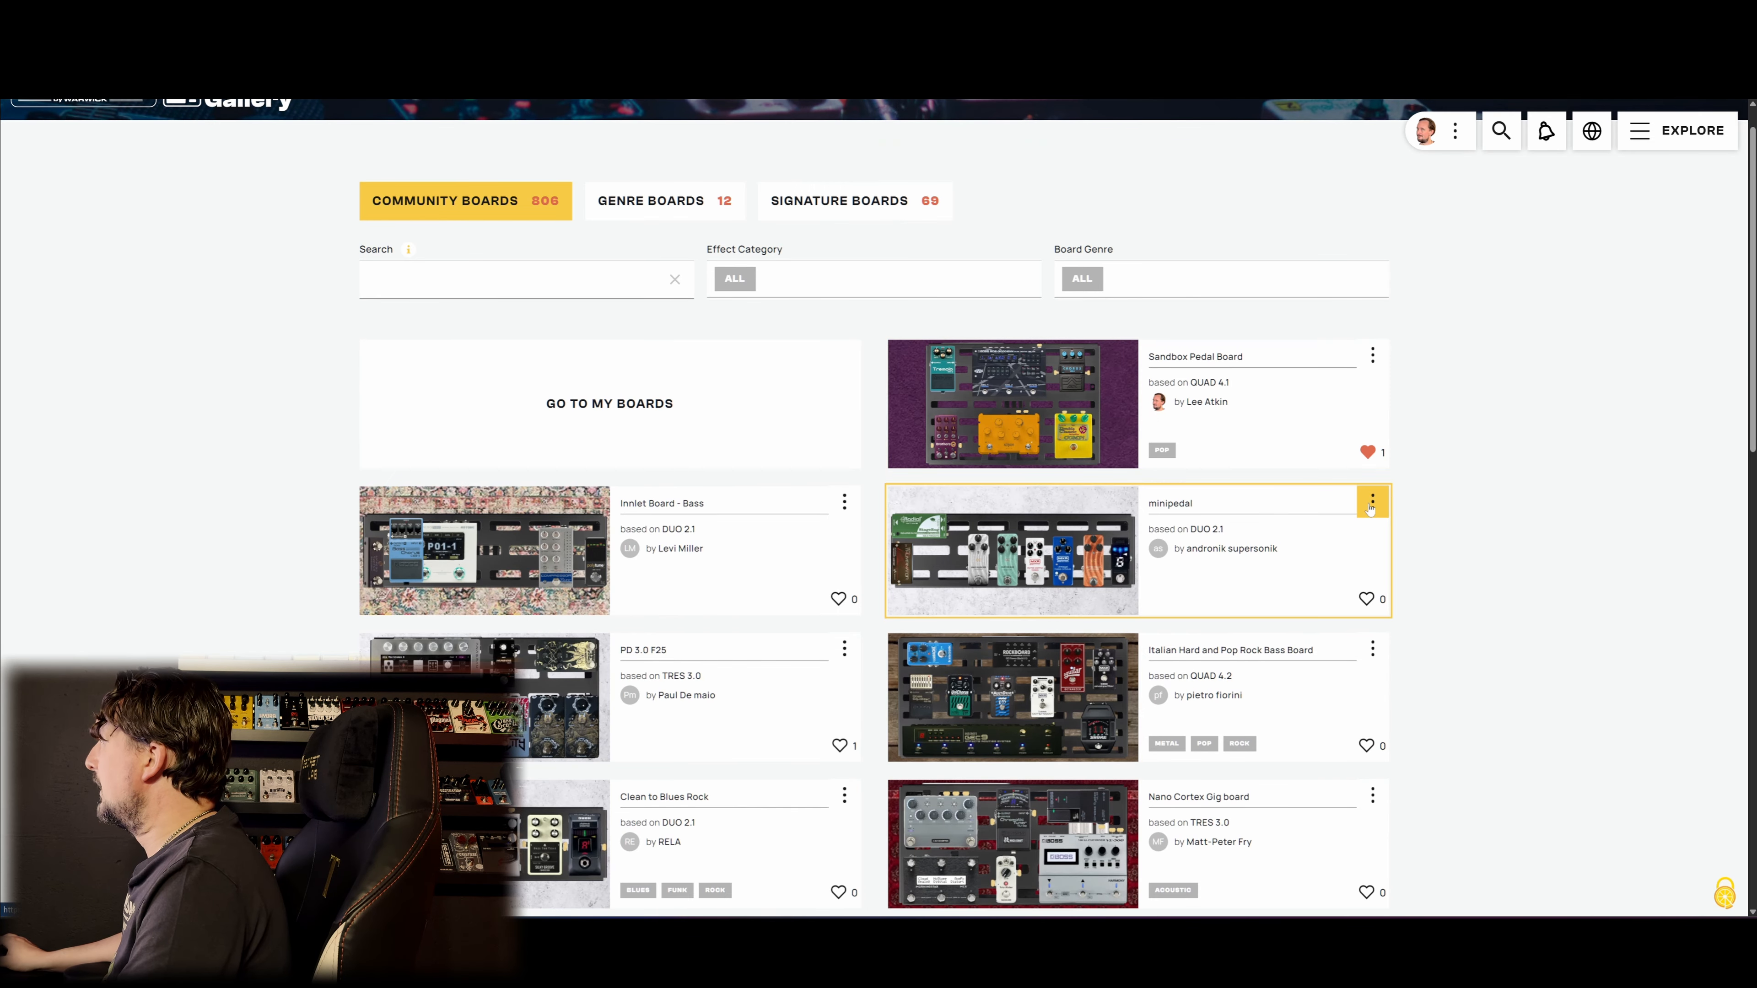
Step: Filter the community boards in the gallery by the Blues board genre
scroll(1270, 513, down, 1)
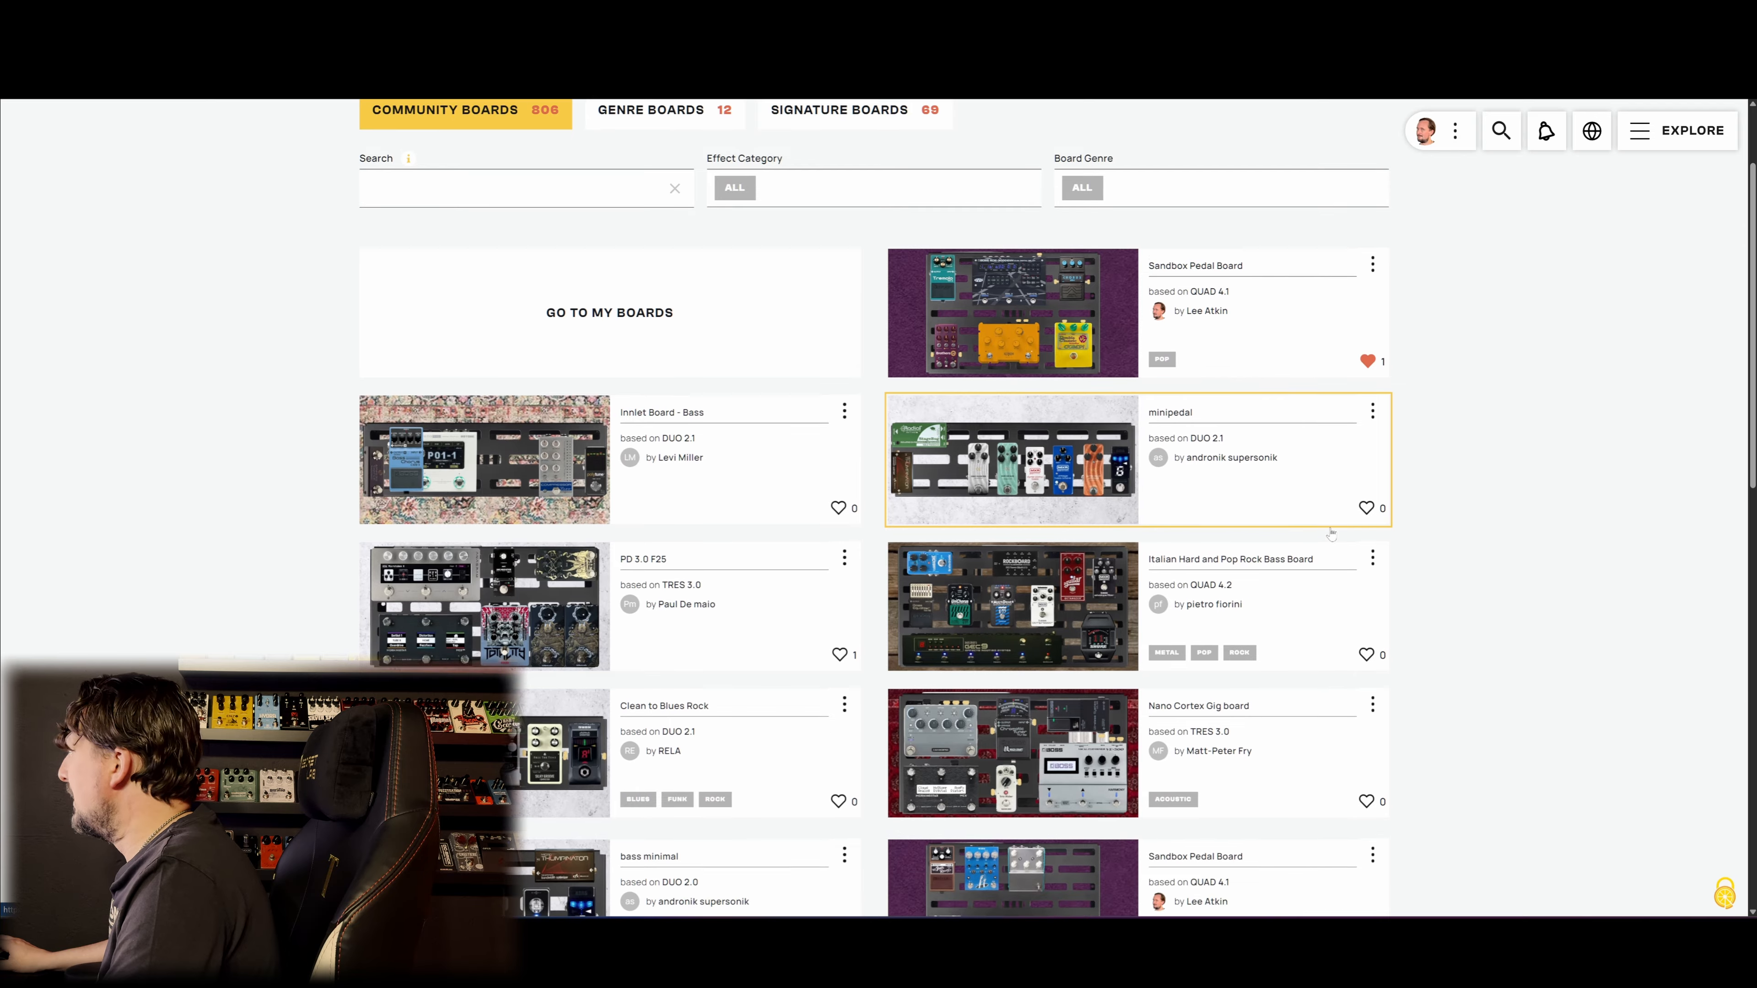
scroll(1331, 533, down, 3)
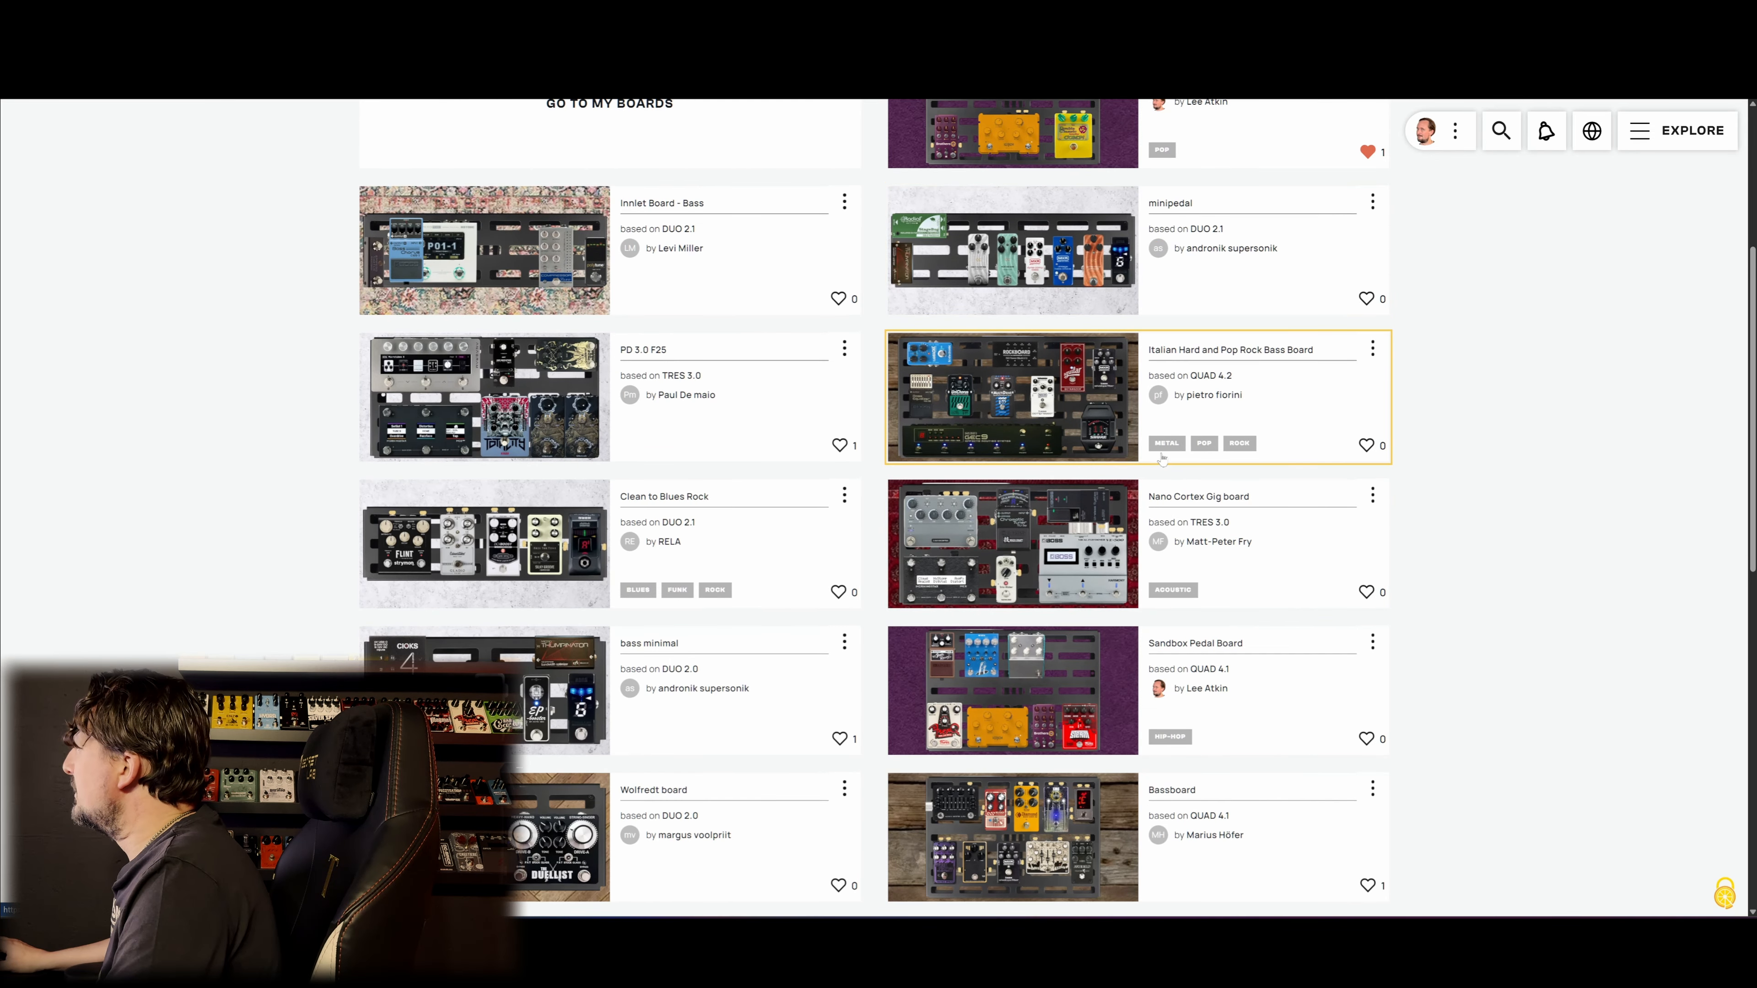
scroll(1295, 462, down, 2)
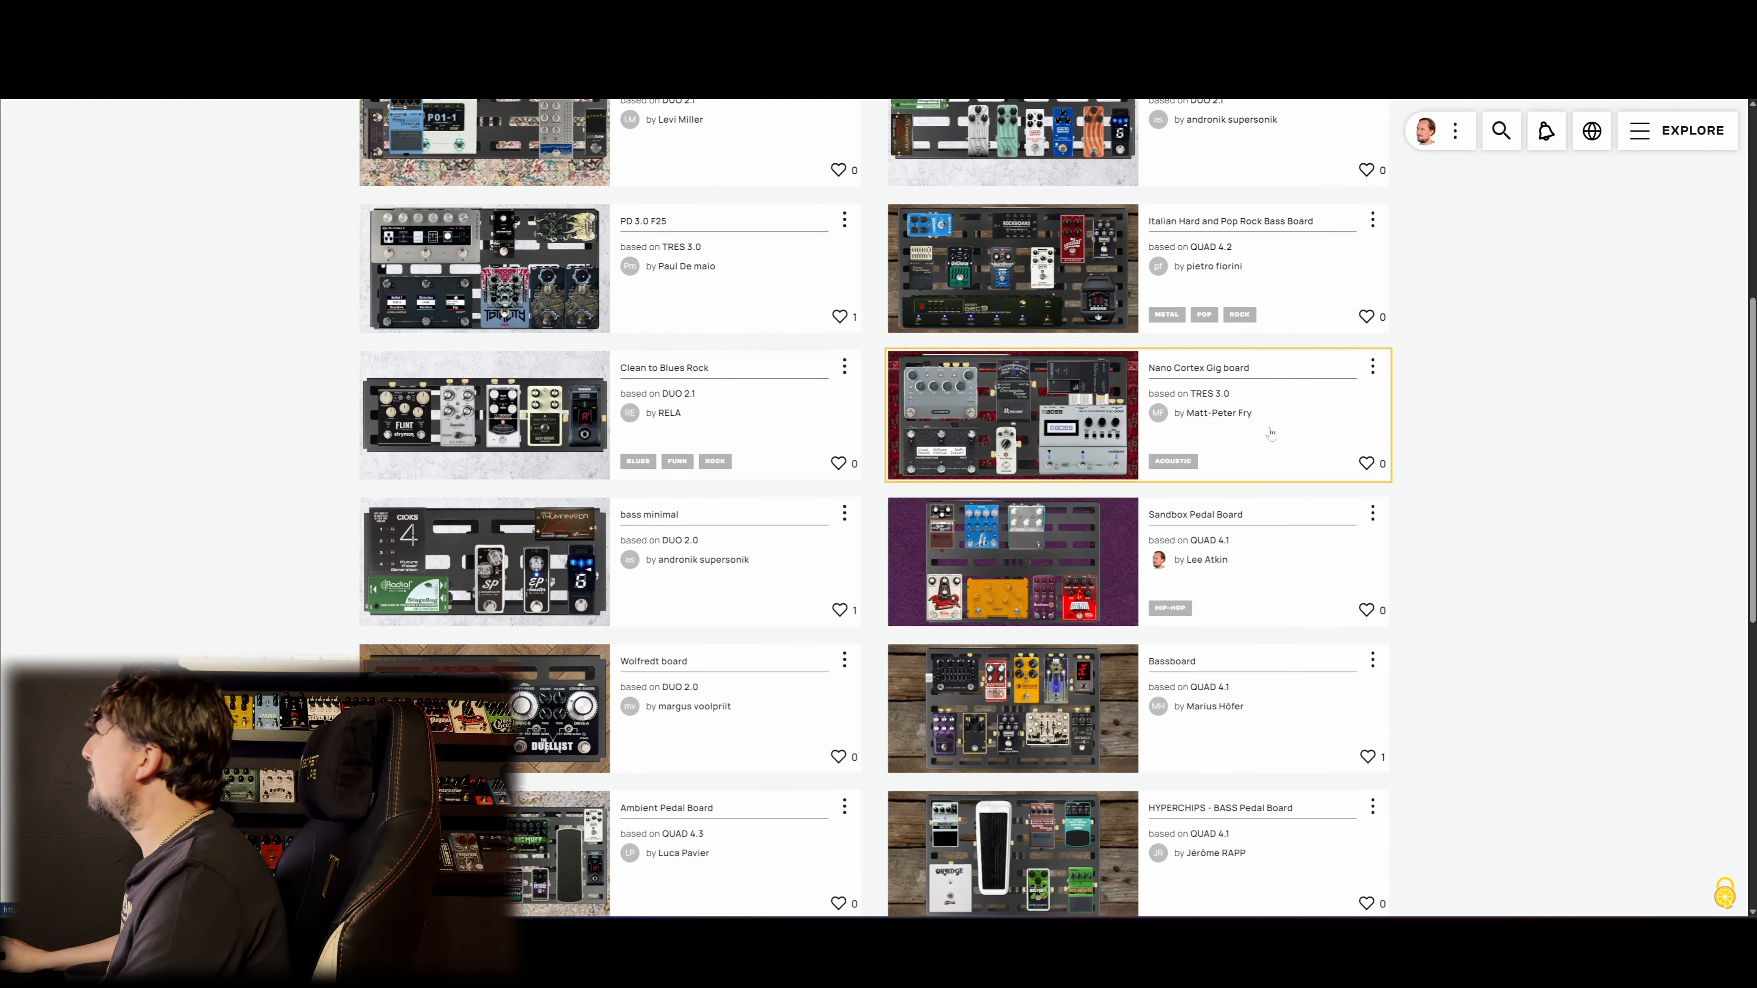
scroll(1283, 455, up, 6)
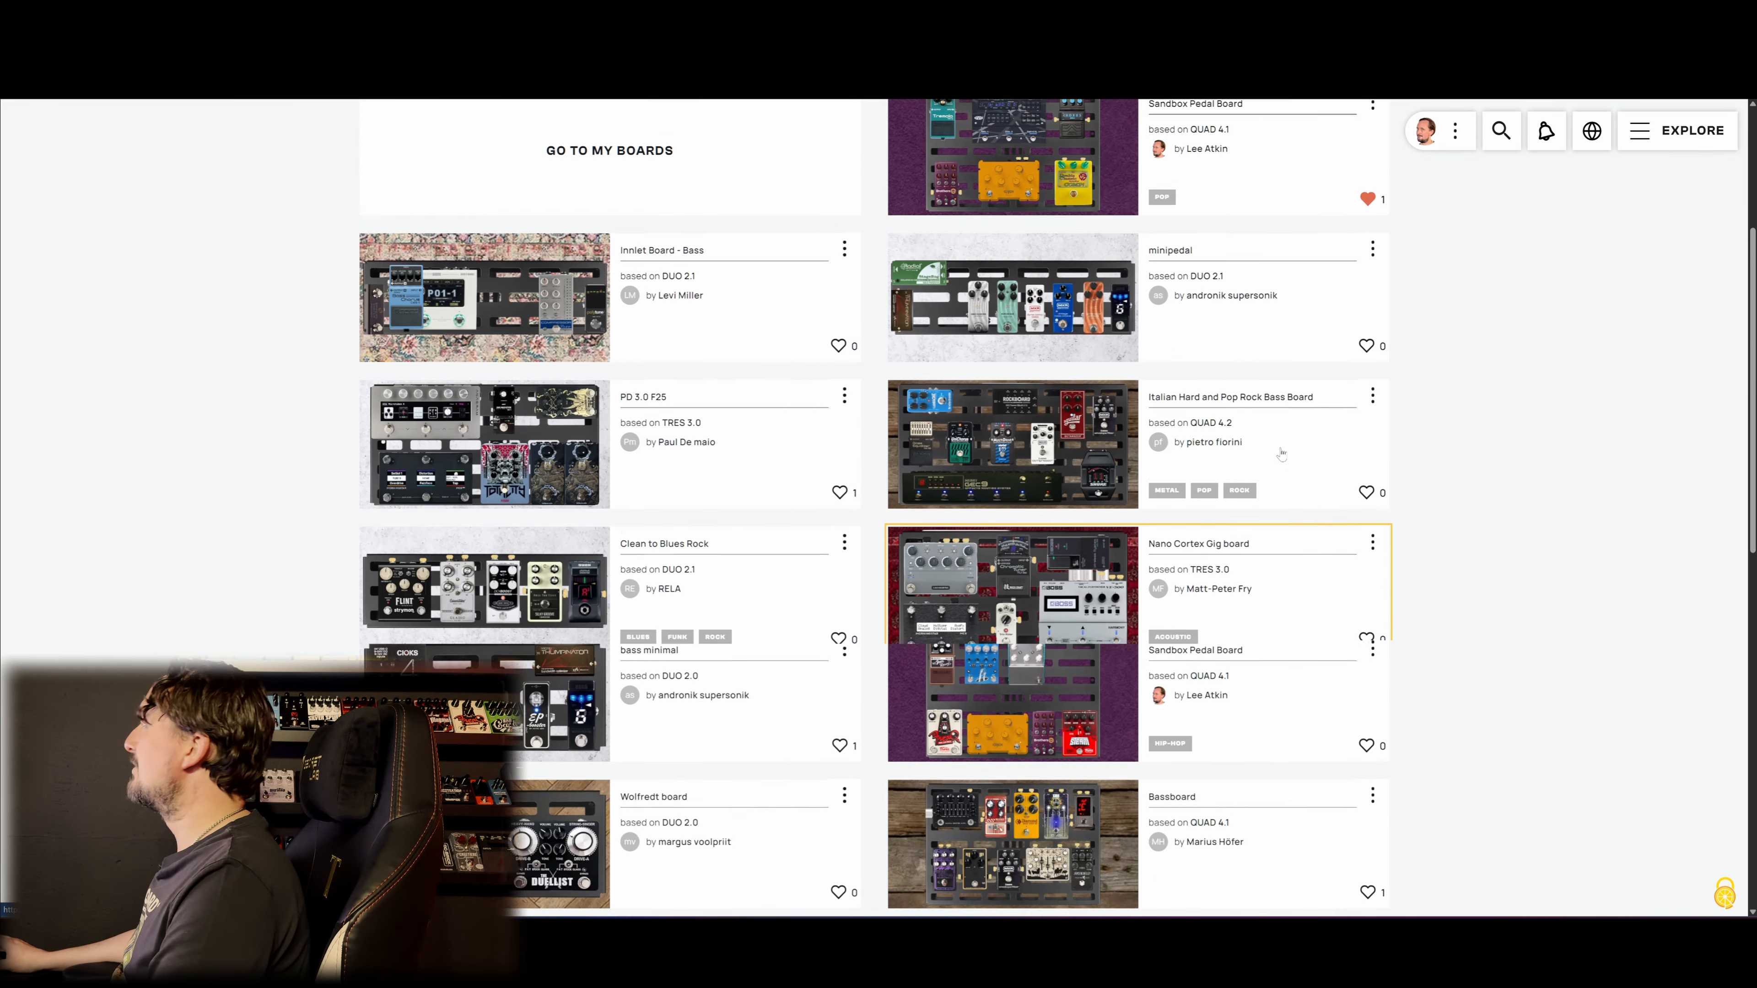
click(1501, 262)
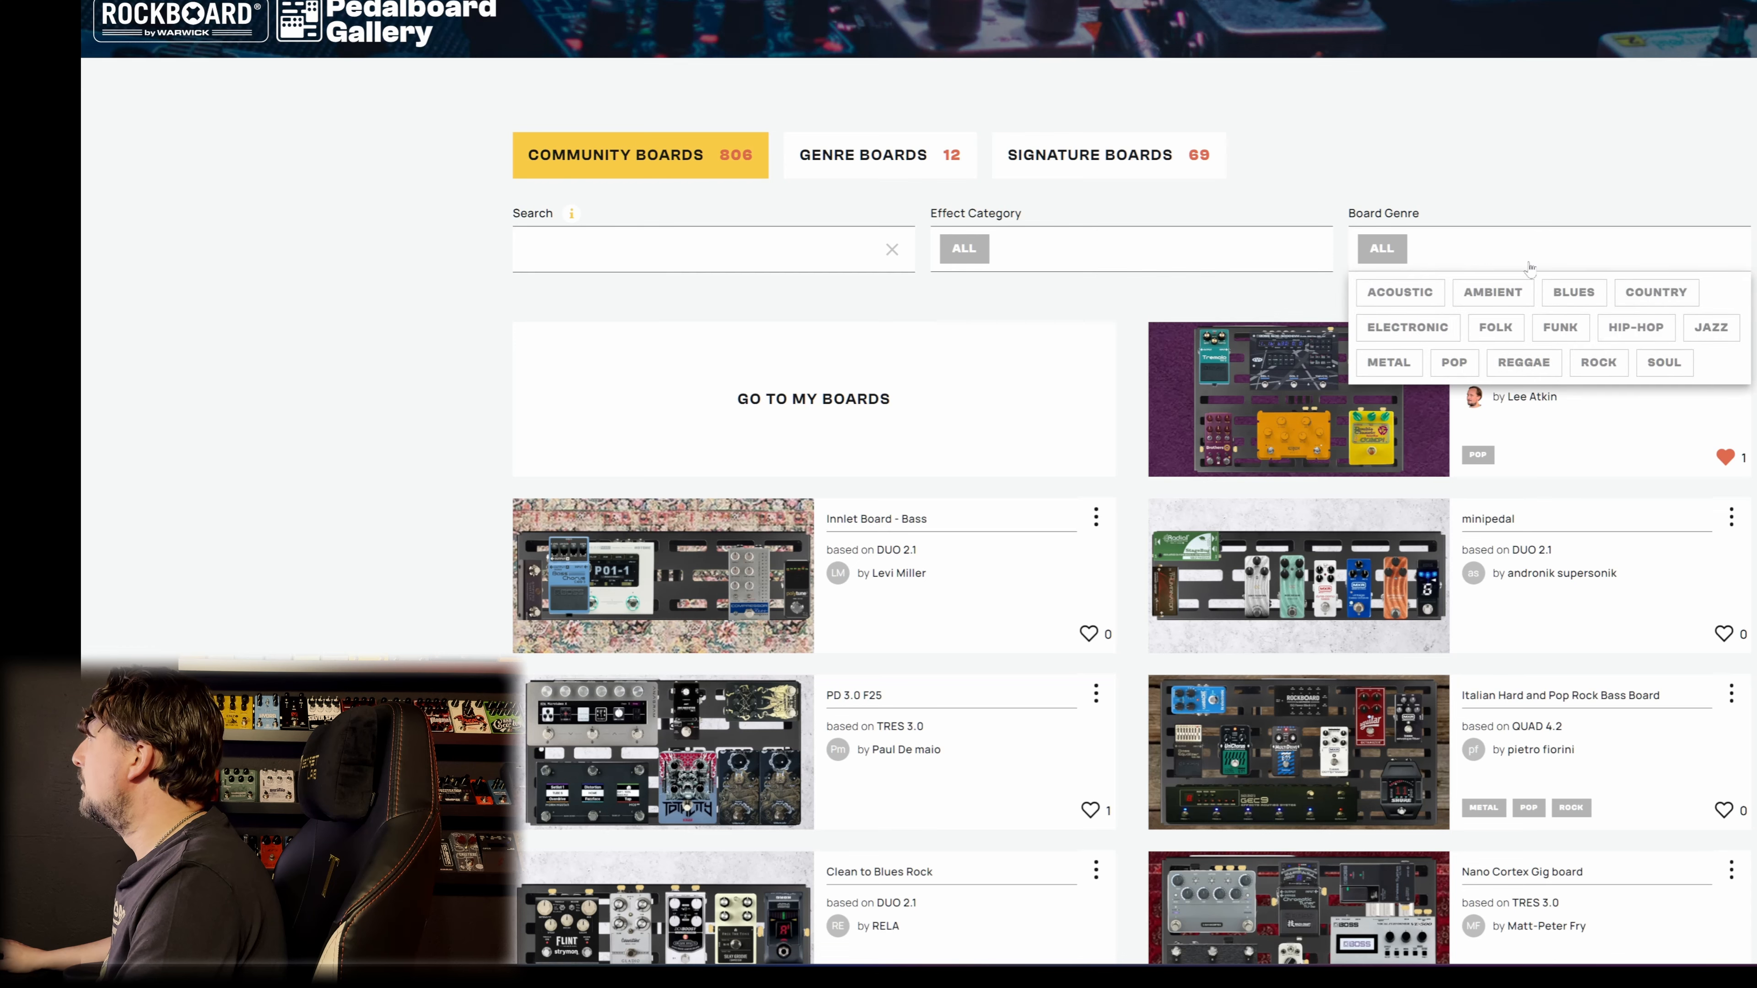
click(1573, 292)
Step: Open the Plethora around board from the filtered boards, load it in the Board Configurator and select its red Le Lead pedal
scroll(1573, 292, down, 3)
scroll(1381, 571, down, 1)
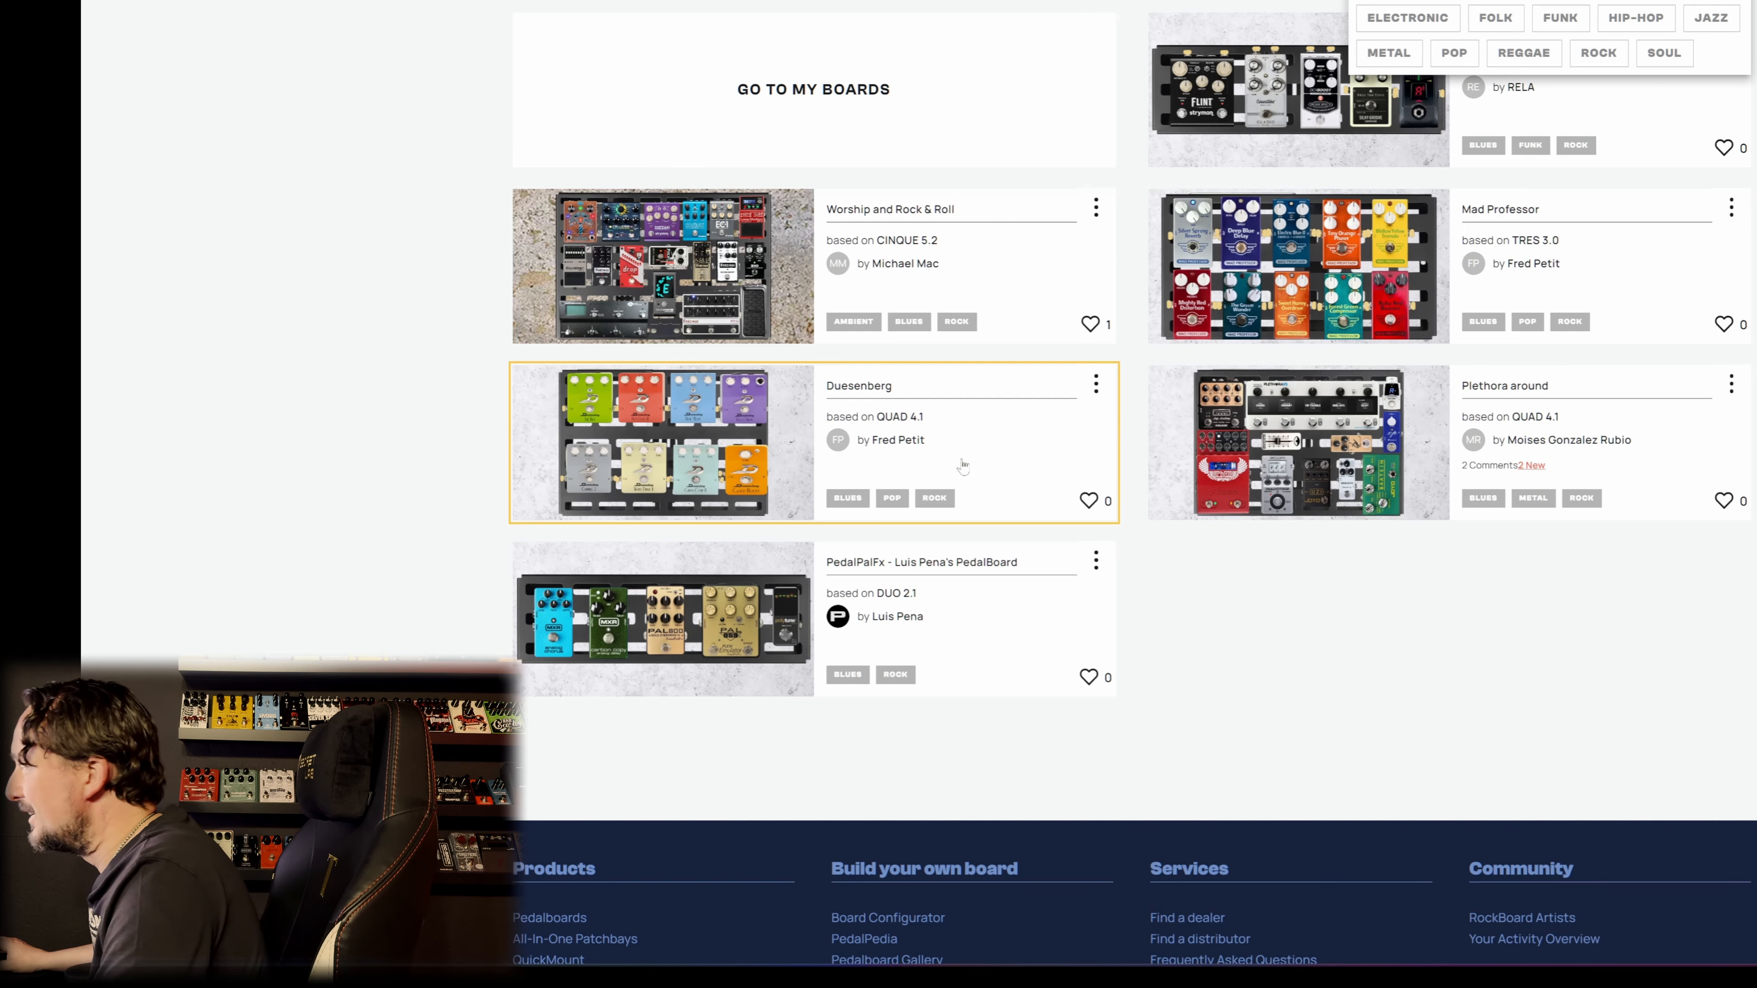
scroll(1656, 341, up, 1)
scroll(1658, 351, up, 1)
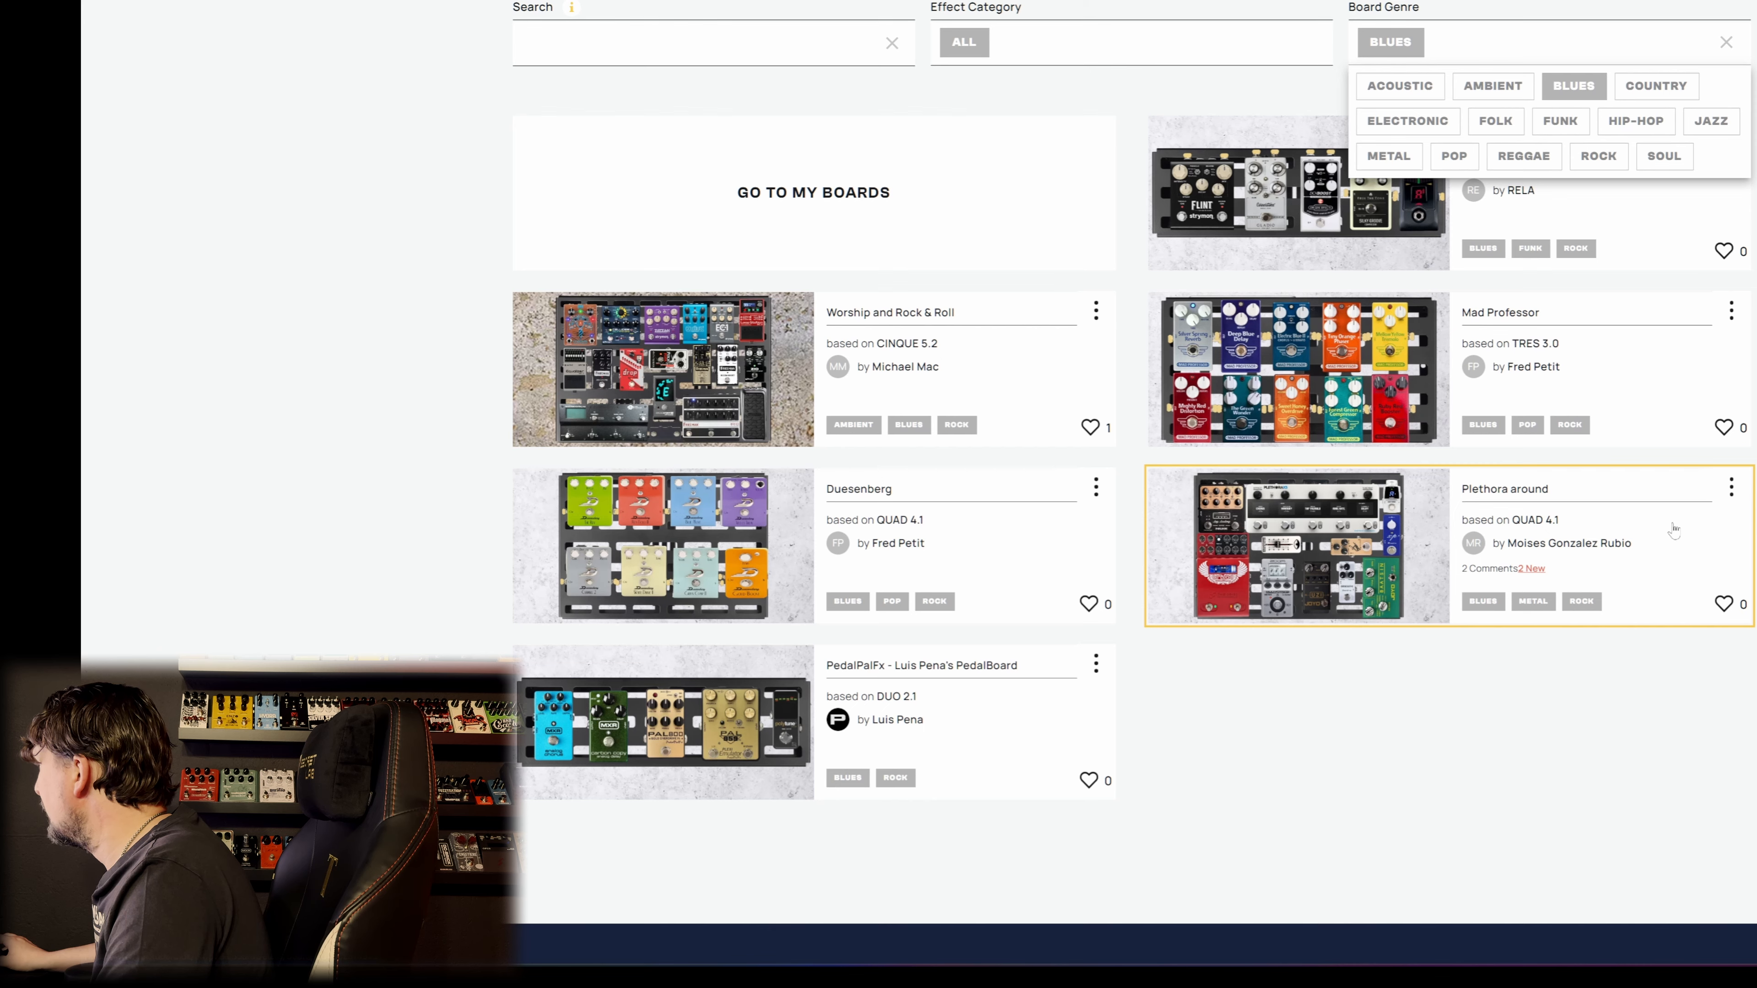
click(1321, 558)
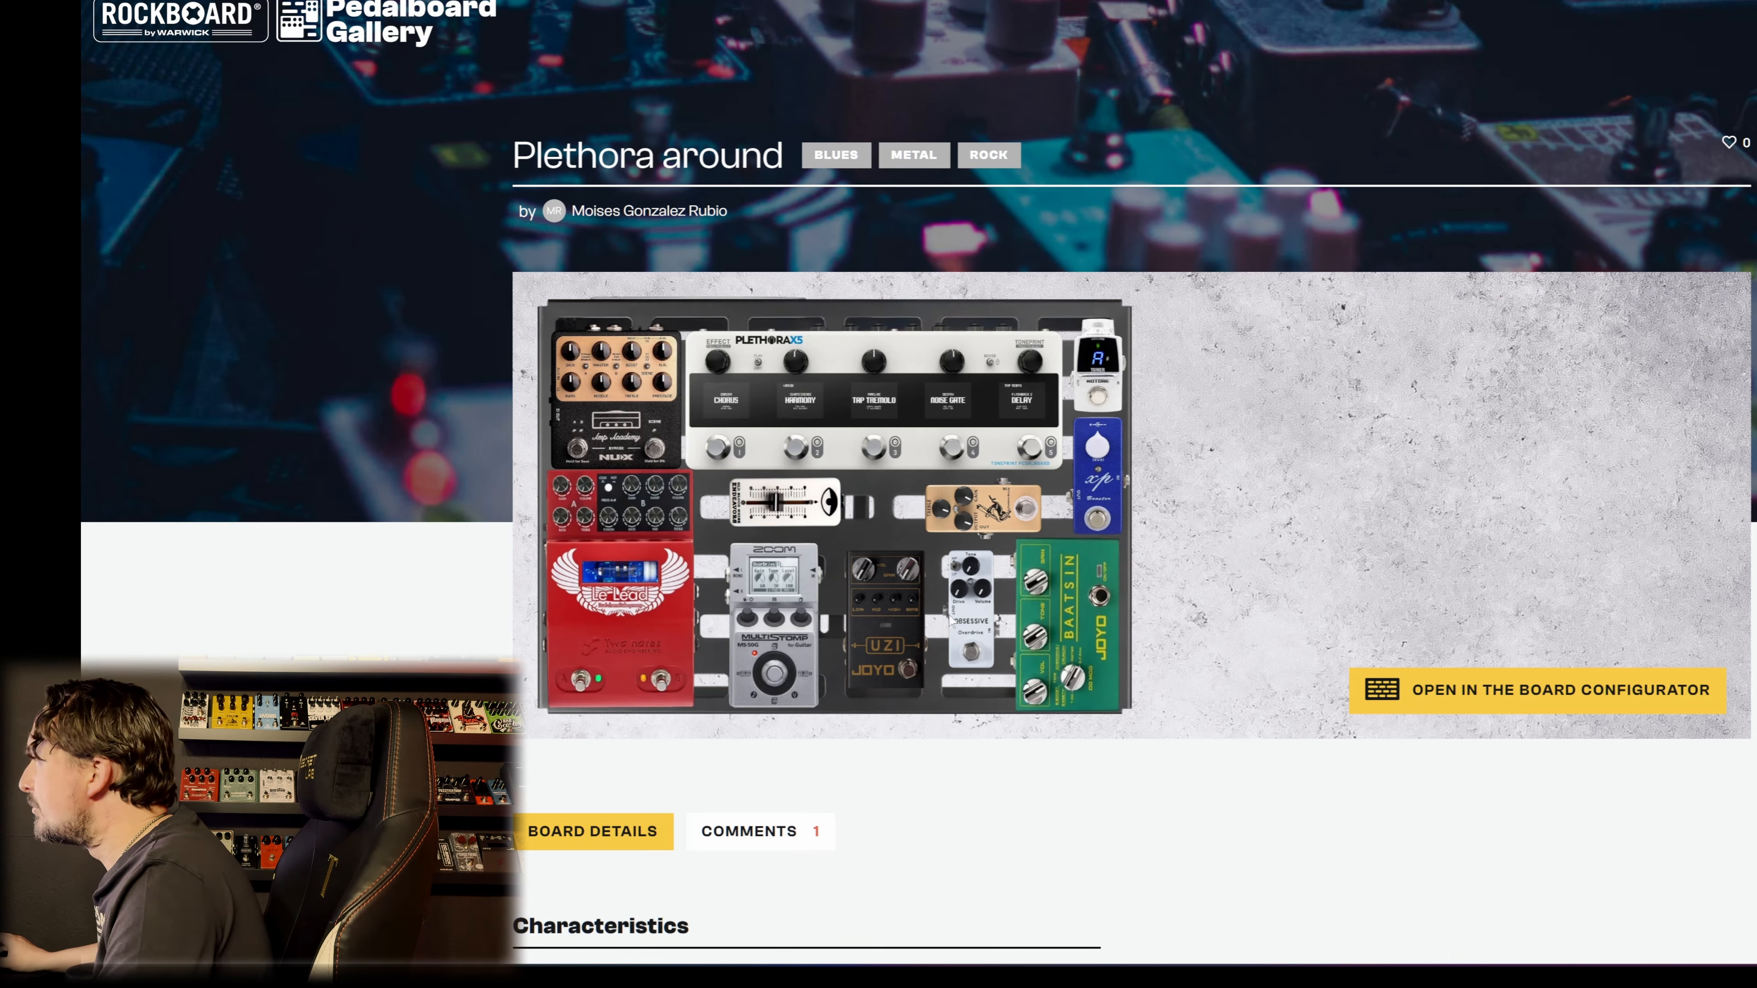
click(1498, 692)
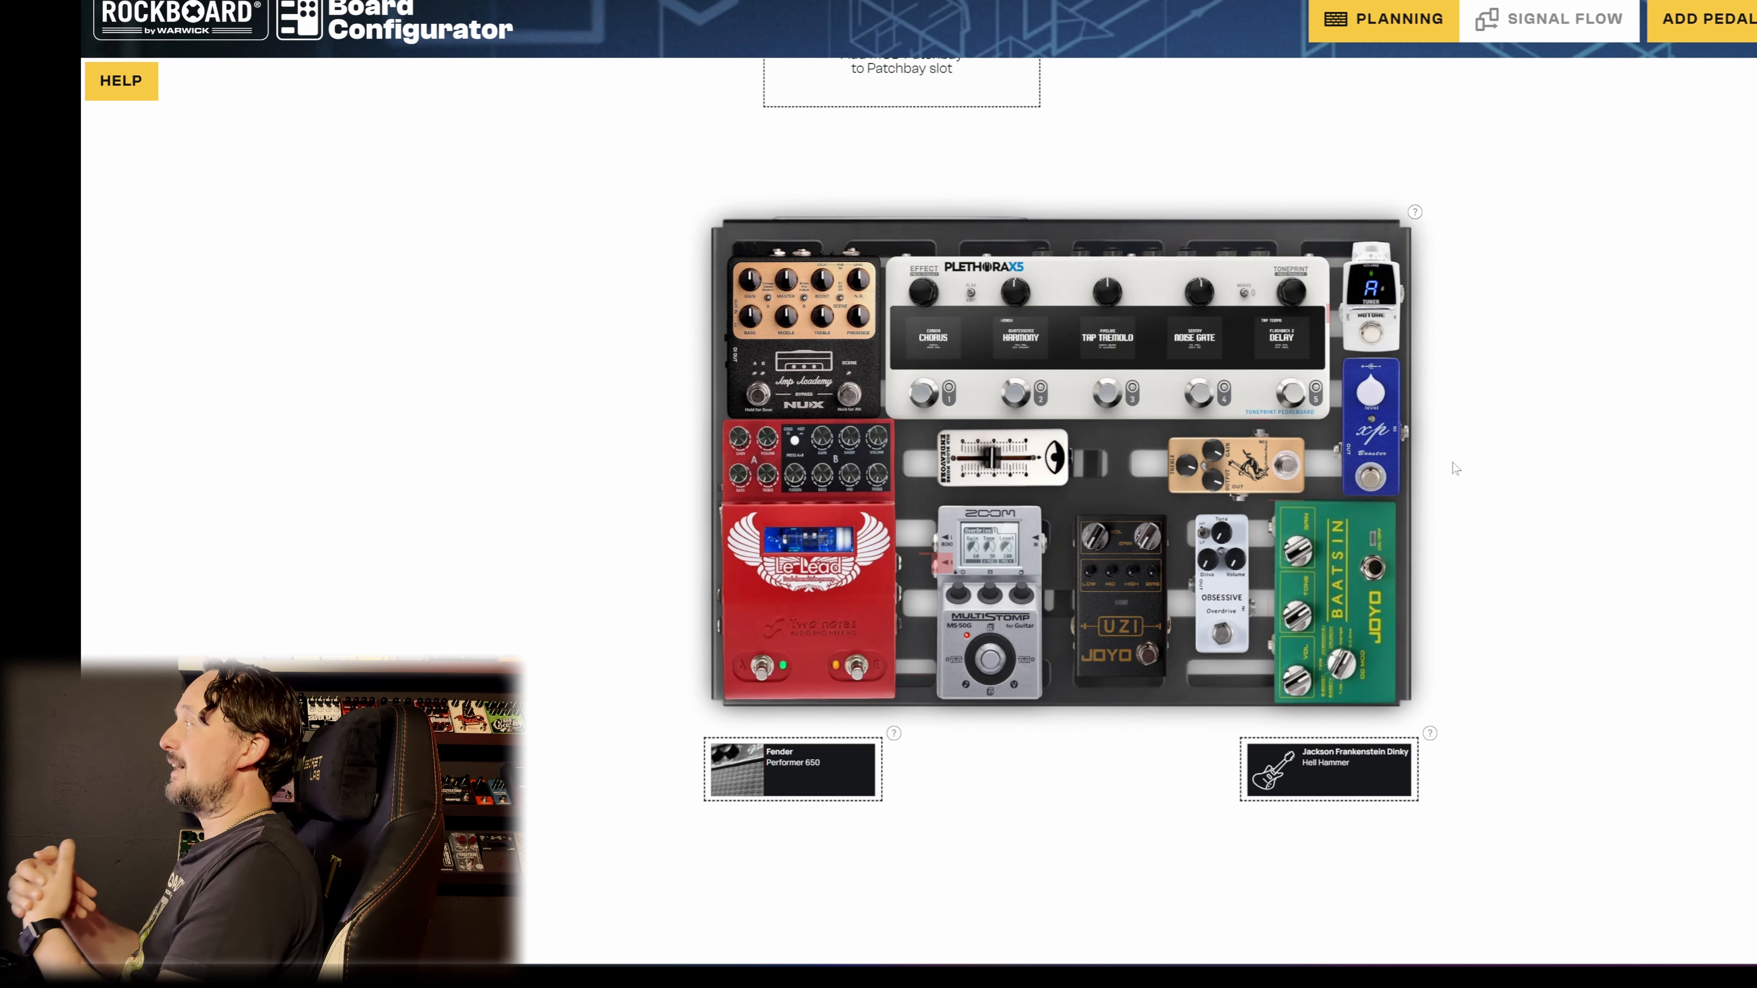
click(803, 569)
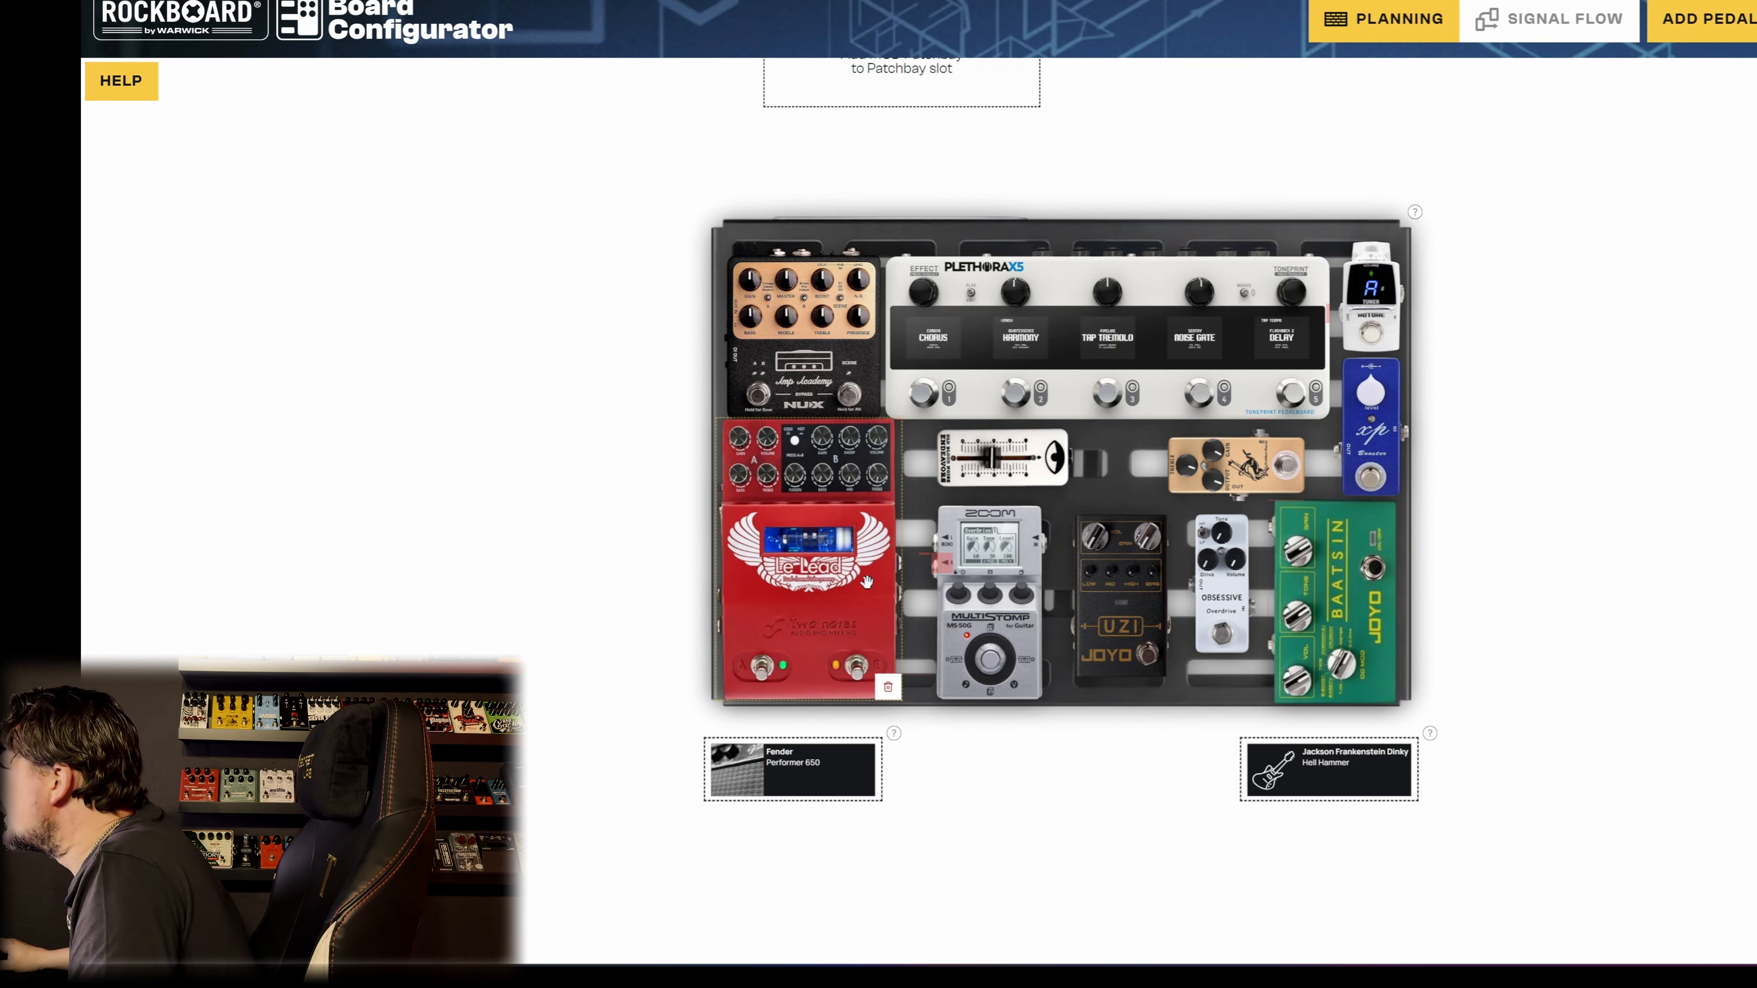
click(804, 364)
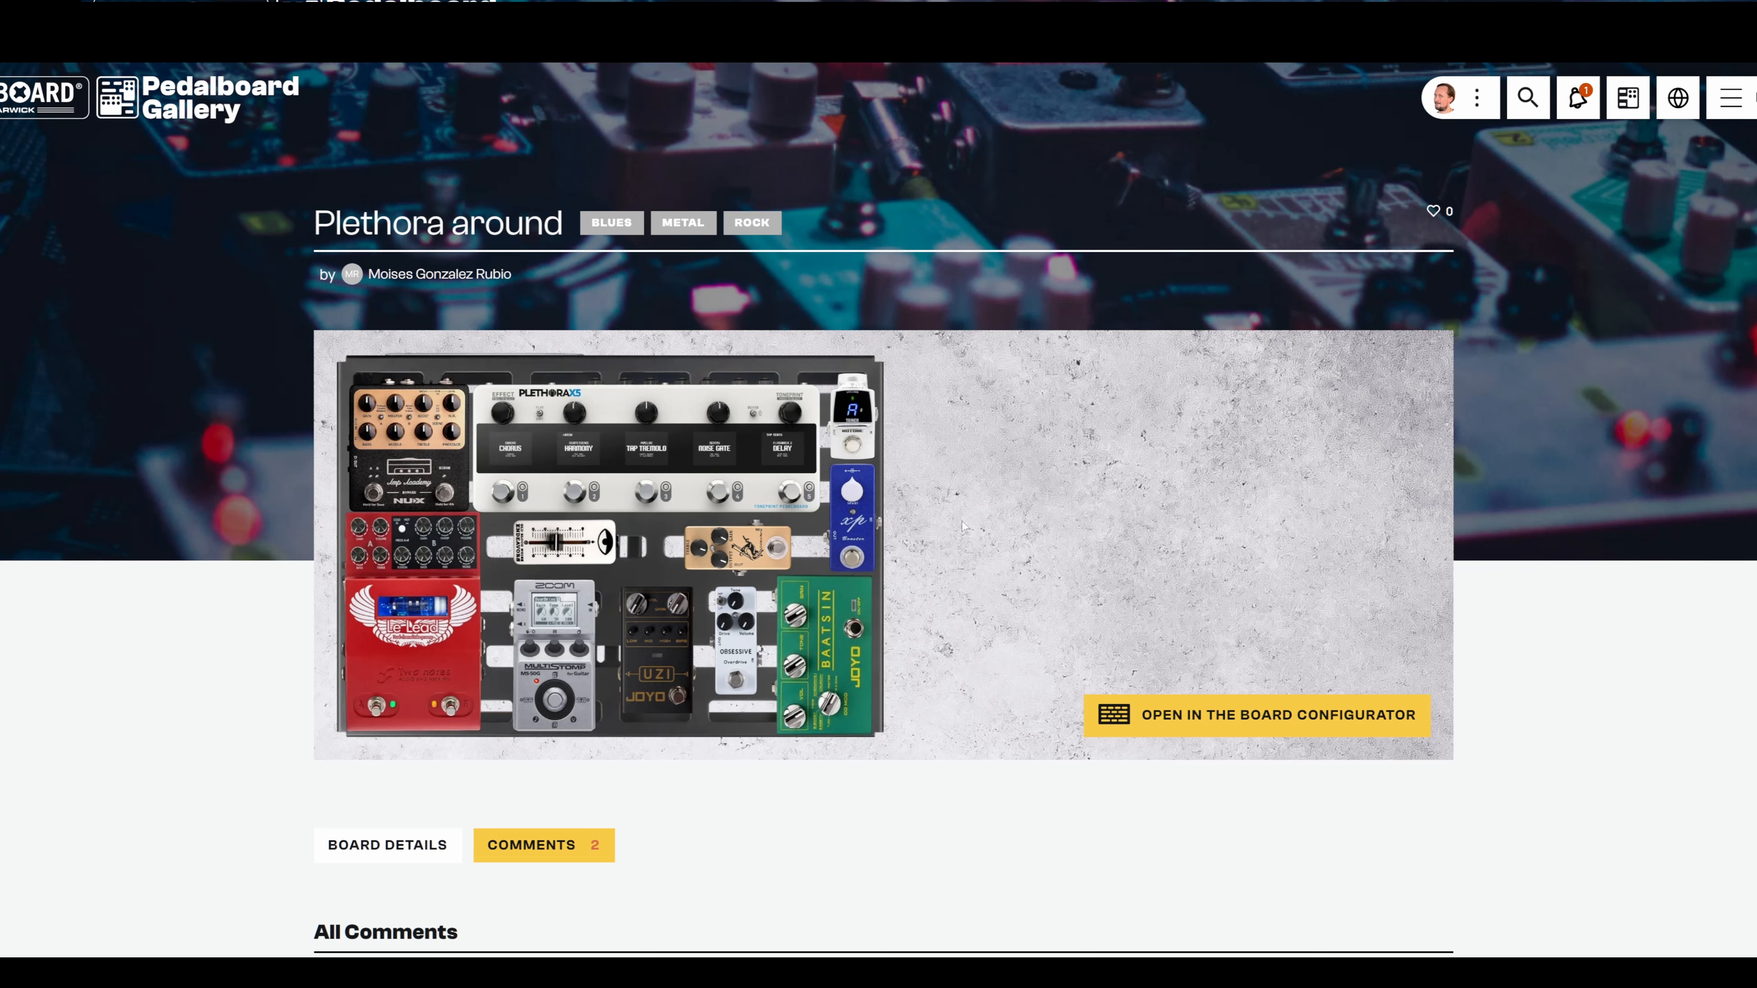
Step: Read the comments on the Plethora around board's gallery page
scroll(963, 520, down, 3)
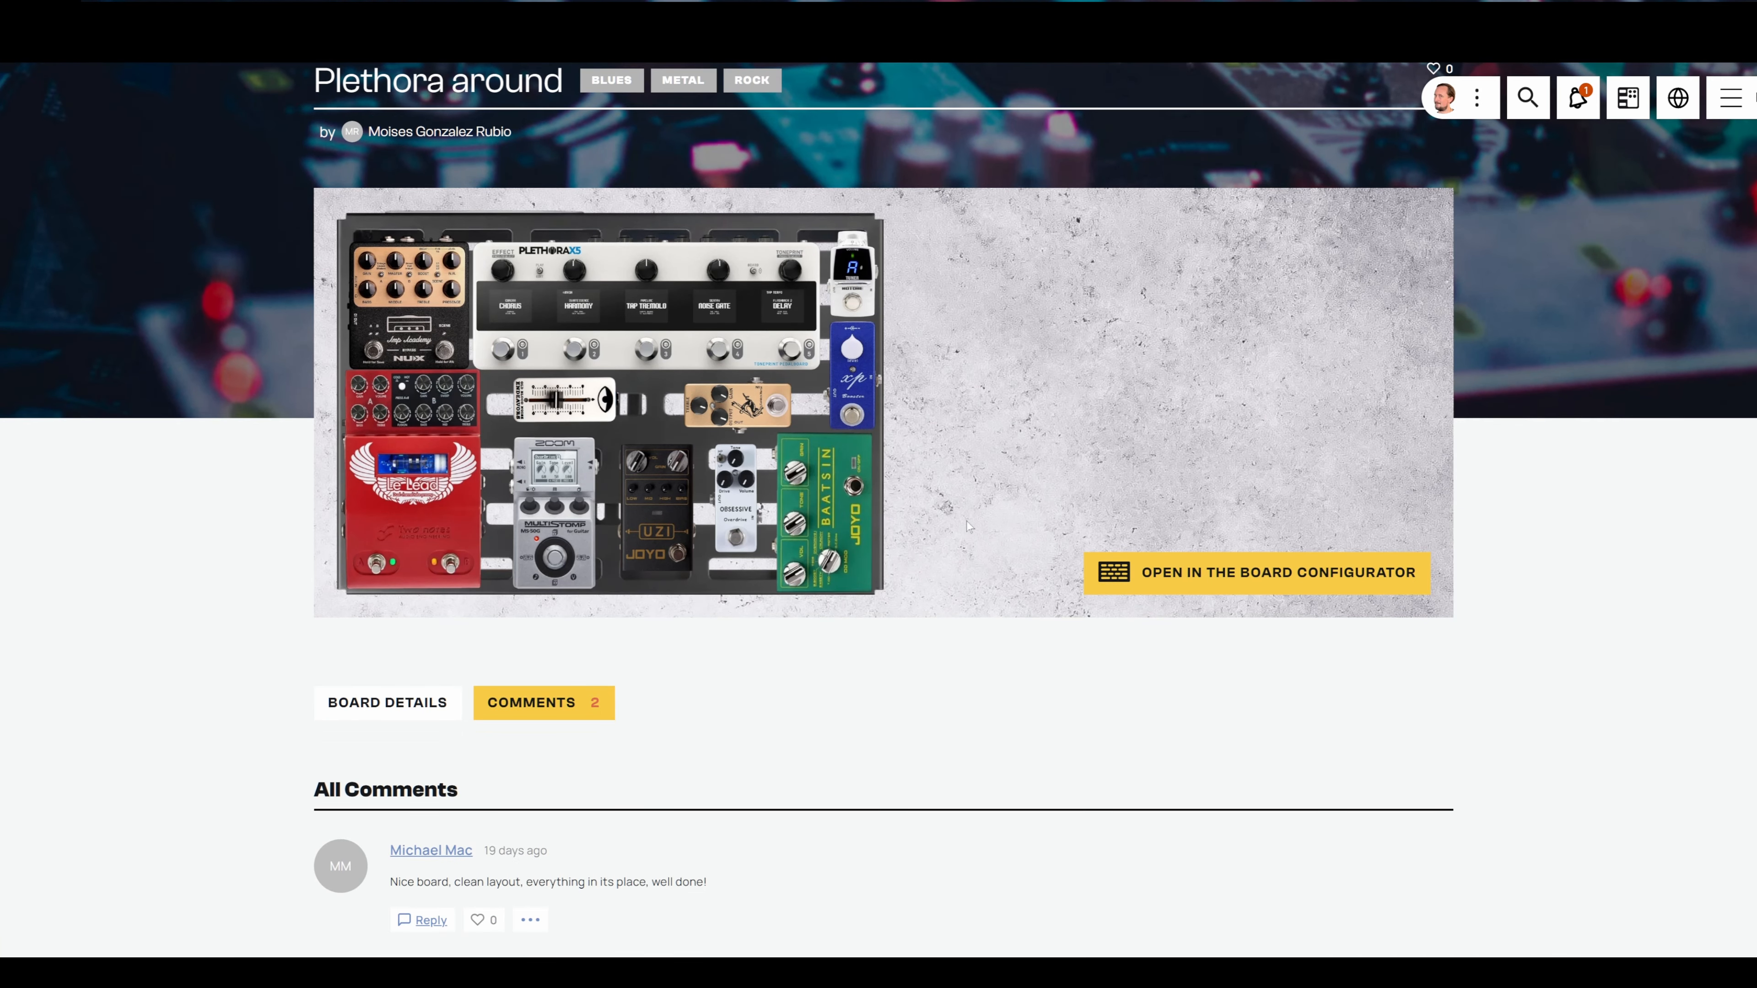